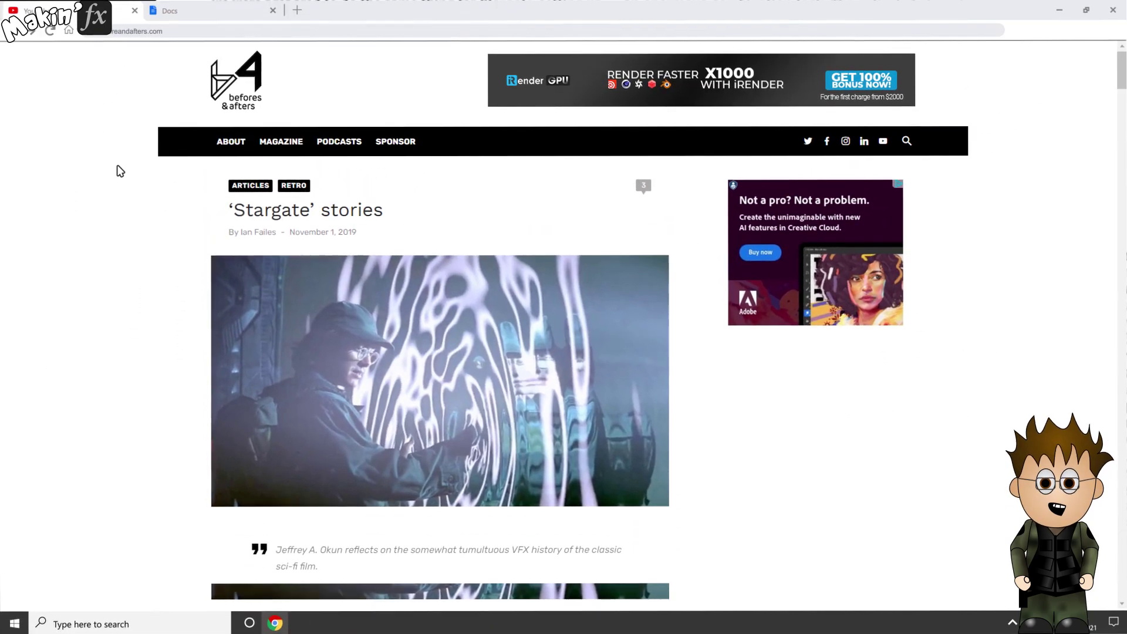
Scroll down the beforesandafters 'Stargate' stories article to the Stargate section and its video.
scroll(116, 171, "down", 15)
scroll(120, 170, "down", 3)
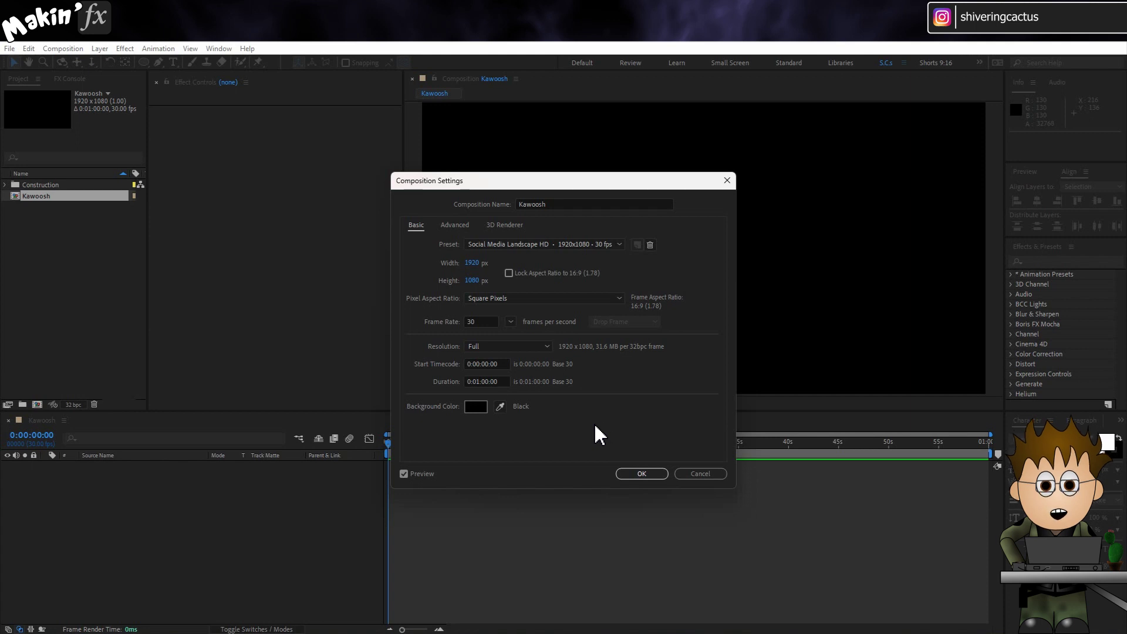
Accept the Kawoosh comp settings and add a 3D null layer named 'Stargate NULL'.
left_click(658, 473)
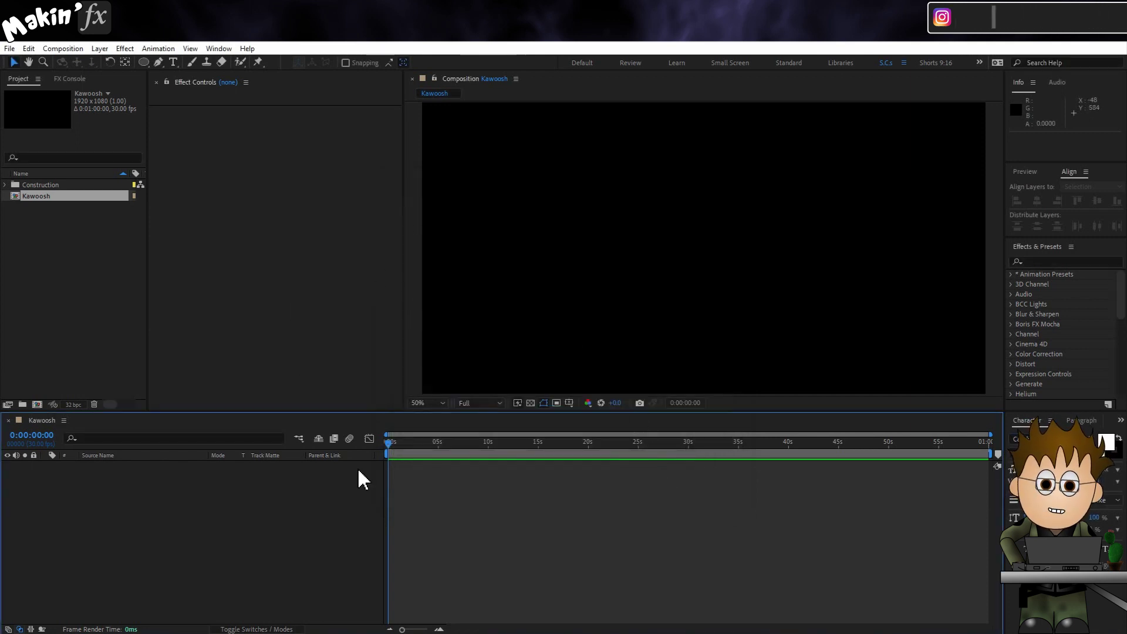
left_click(100, 49)
mouse_move(109, 63)
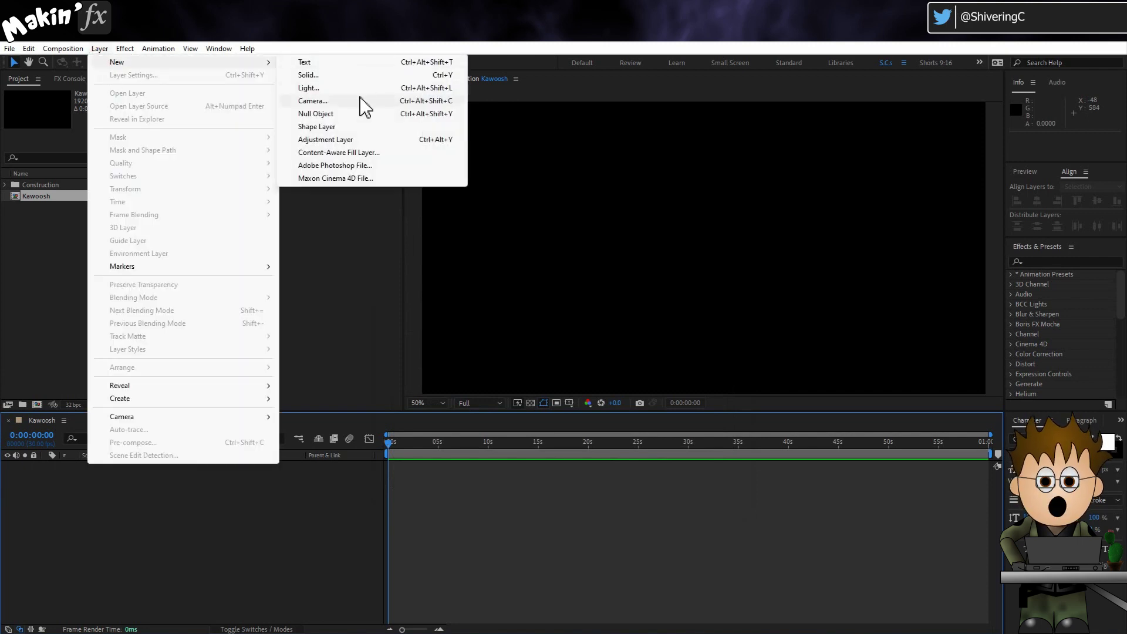
left_click(365, 114)
key("Return")
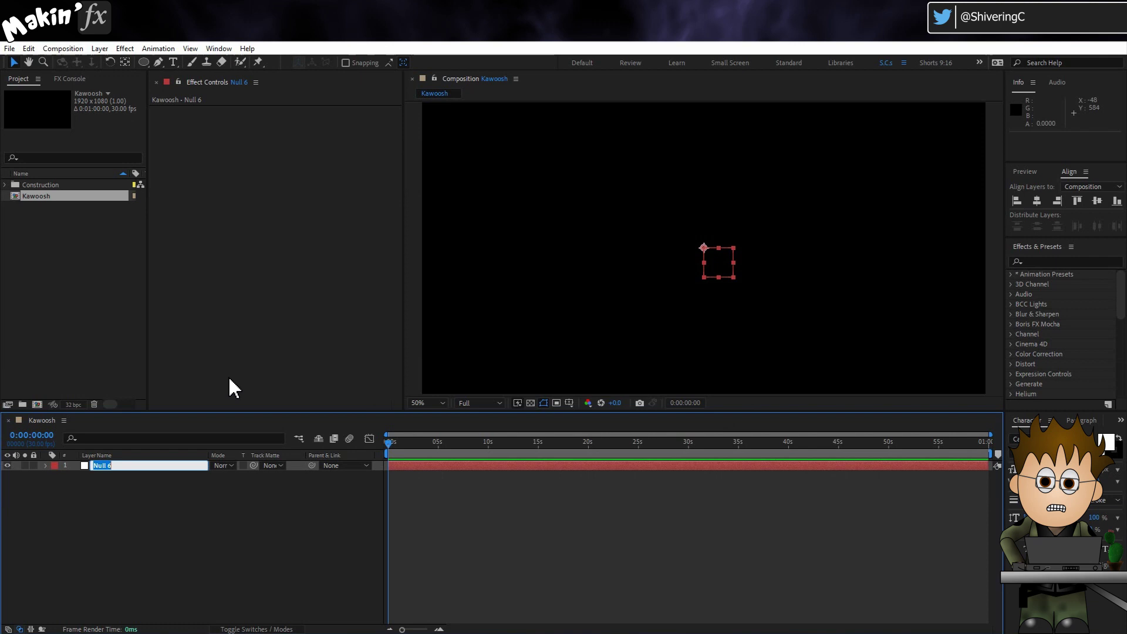
type("Stargate")
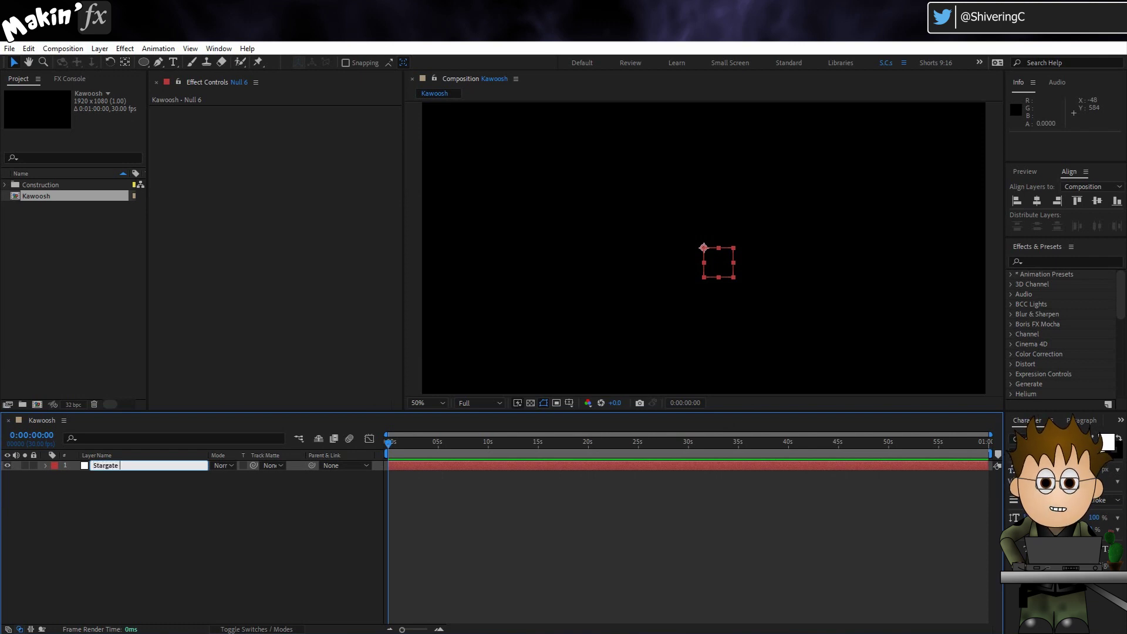
type(" NULL")
key("Return")
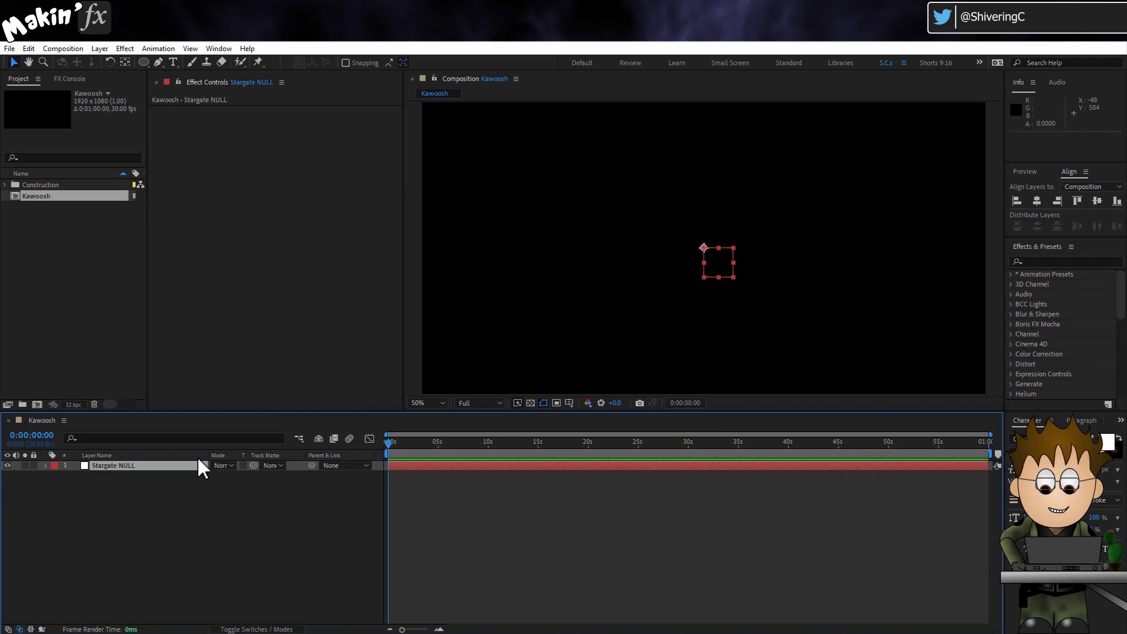
left_click(270, 629)
left_click(276, 465)
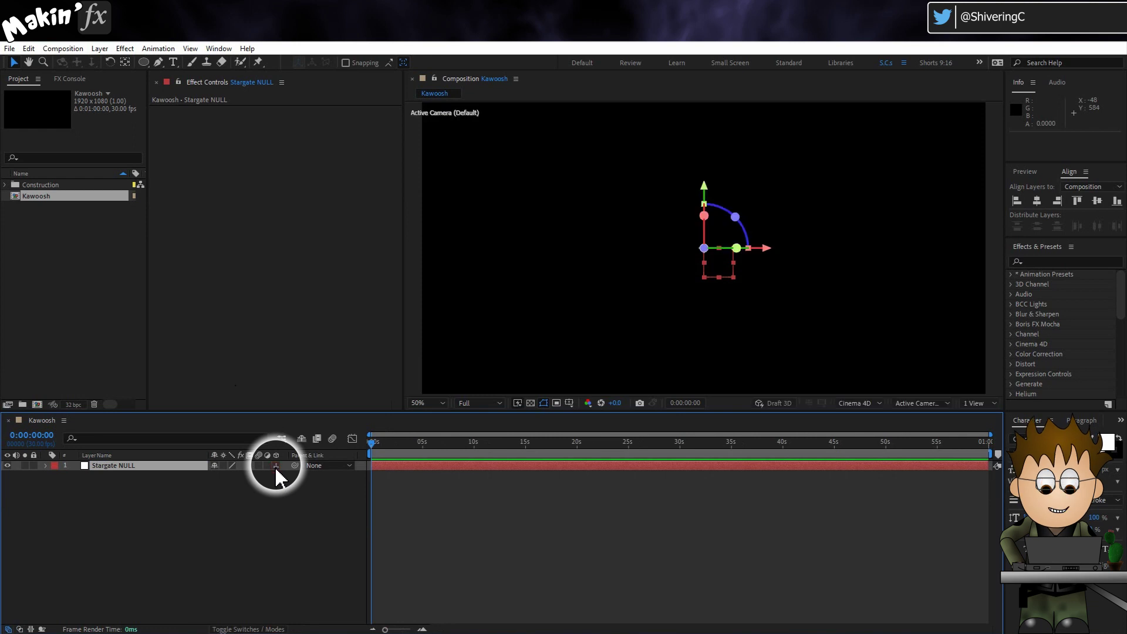
left_click(276, 493)
Add a camera layer named Camera 1 to the composition.
left_click(99, 48)
mouse_move(117, 62)
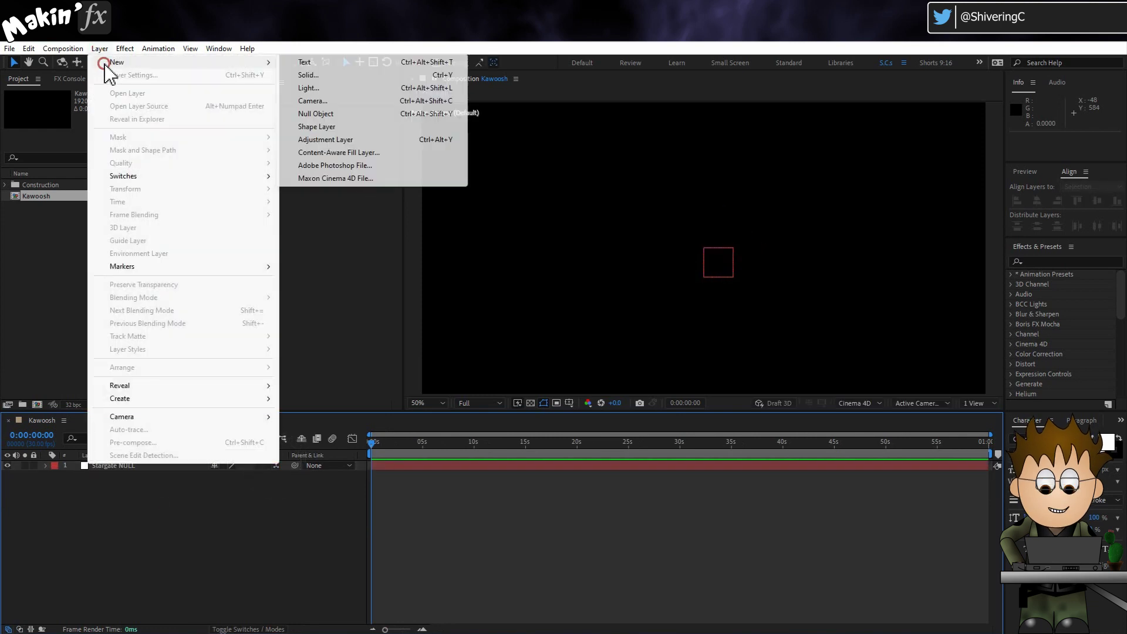
left_click(313, 97)
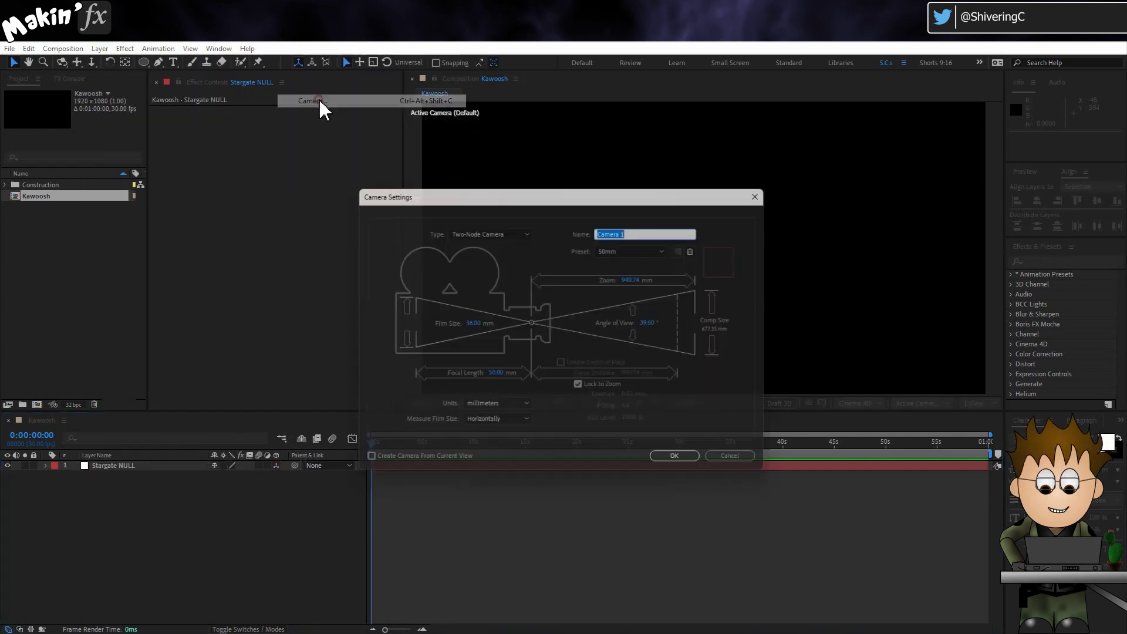
left_click(684, 464)
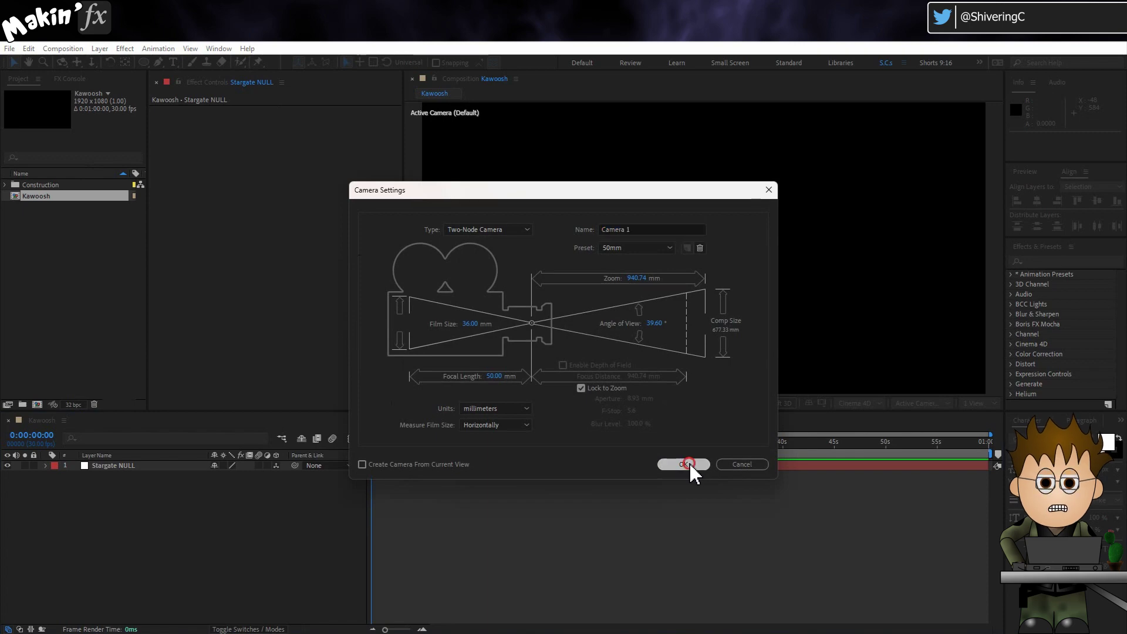
Create a white 1000×1000 solid layer.
left_click(100, 48)
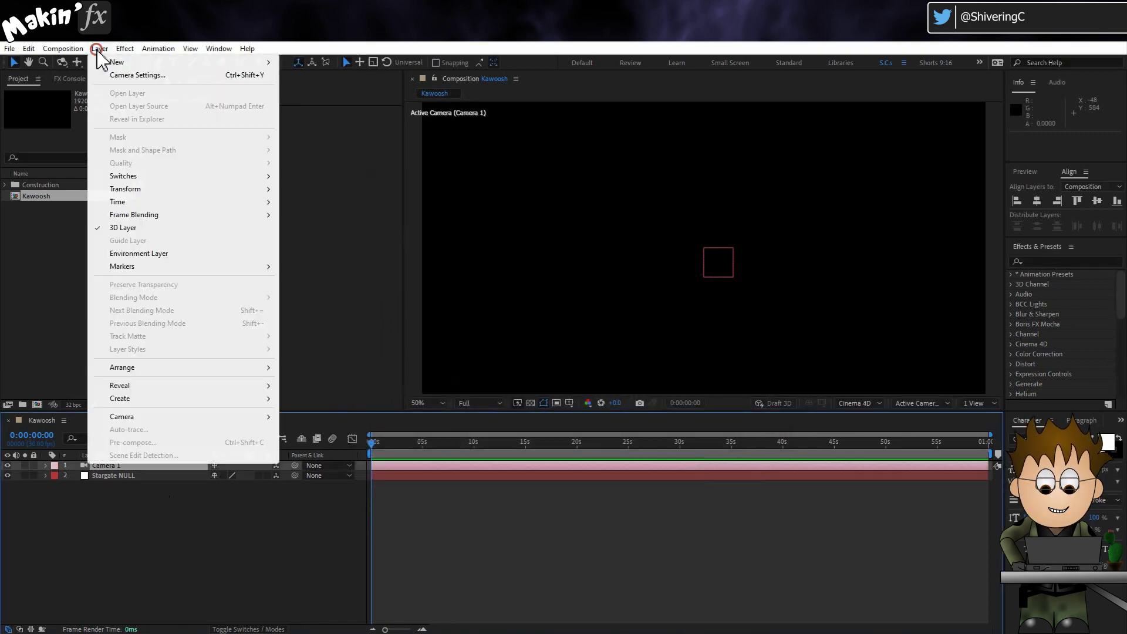
mouse_move(115, 62)
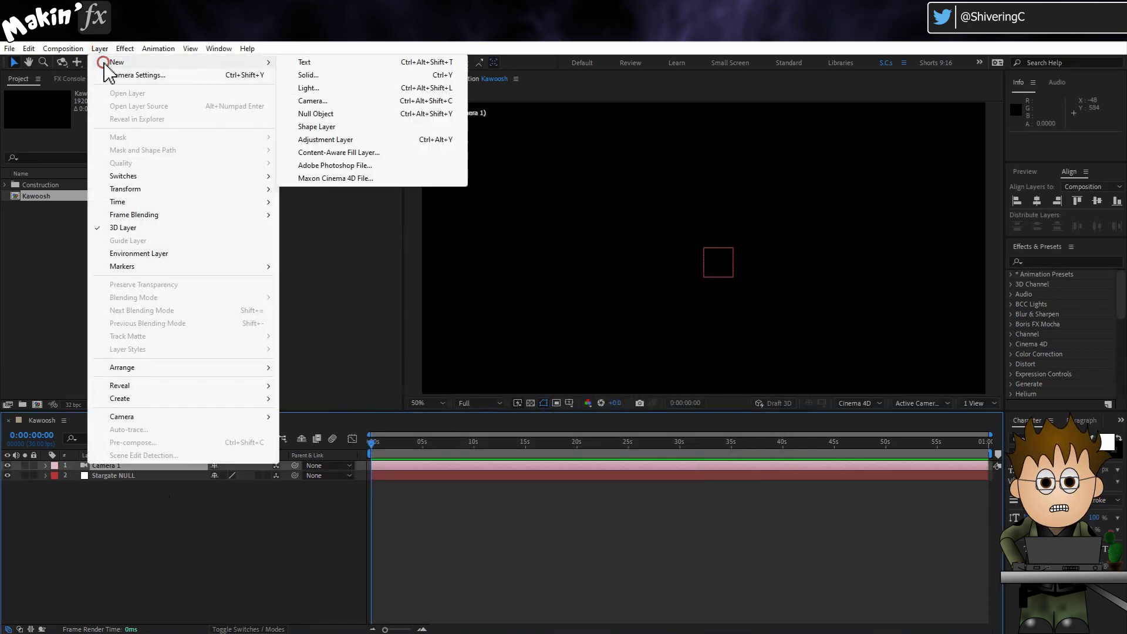
left_click(350, 77)
left_click(517, 266)
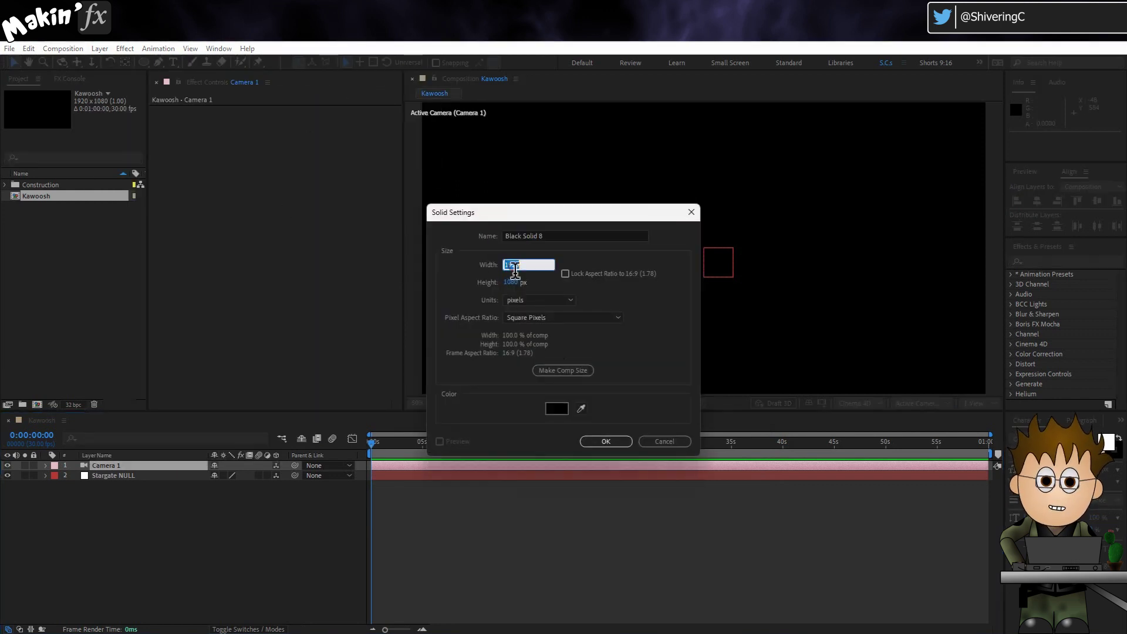
type("1000")
key("Tab")
type("1000")
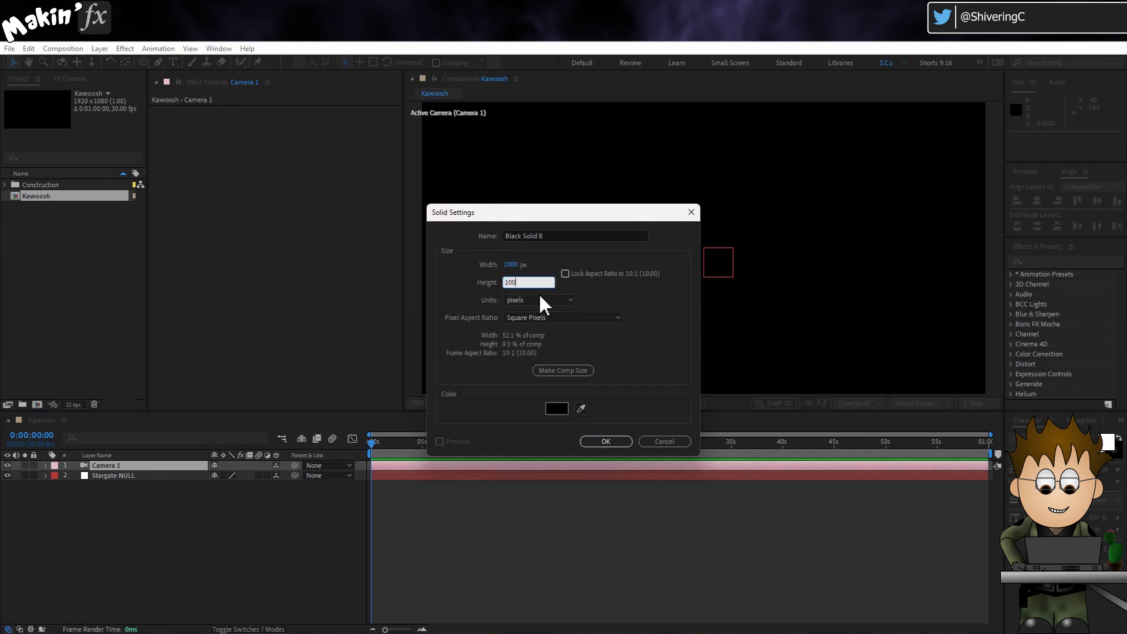
left_click(557, 409)
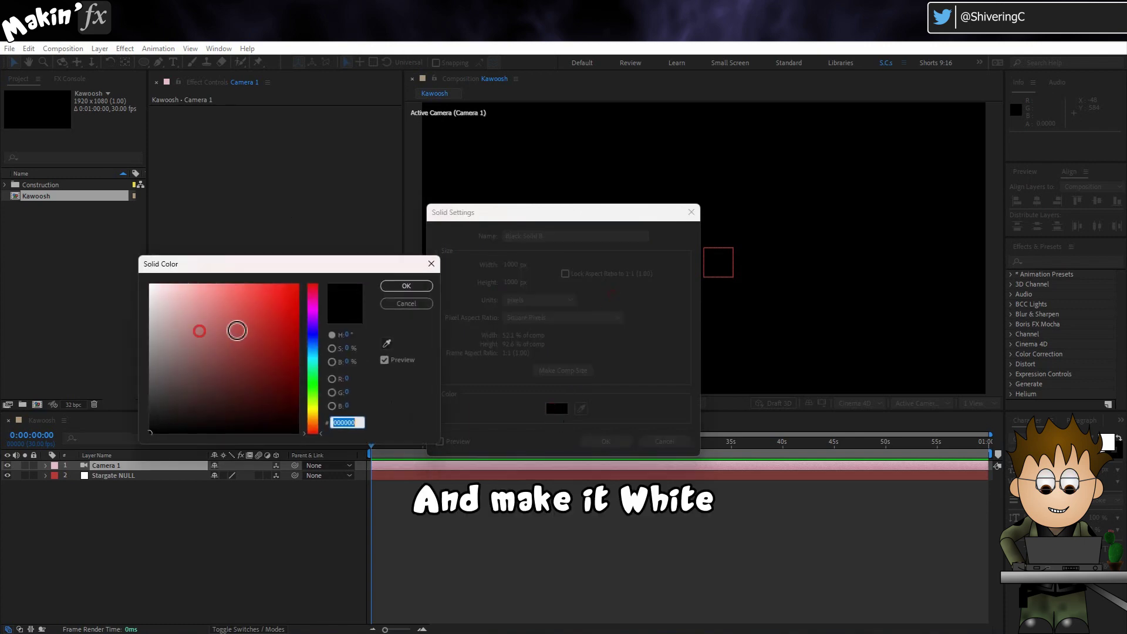
left_click_drag(239, 327, 91, 259)
left_click(406, 285)
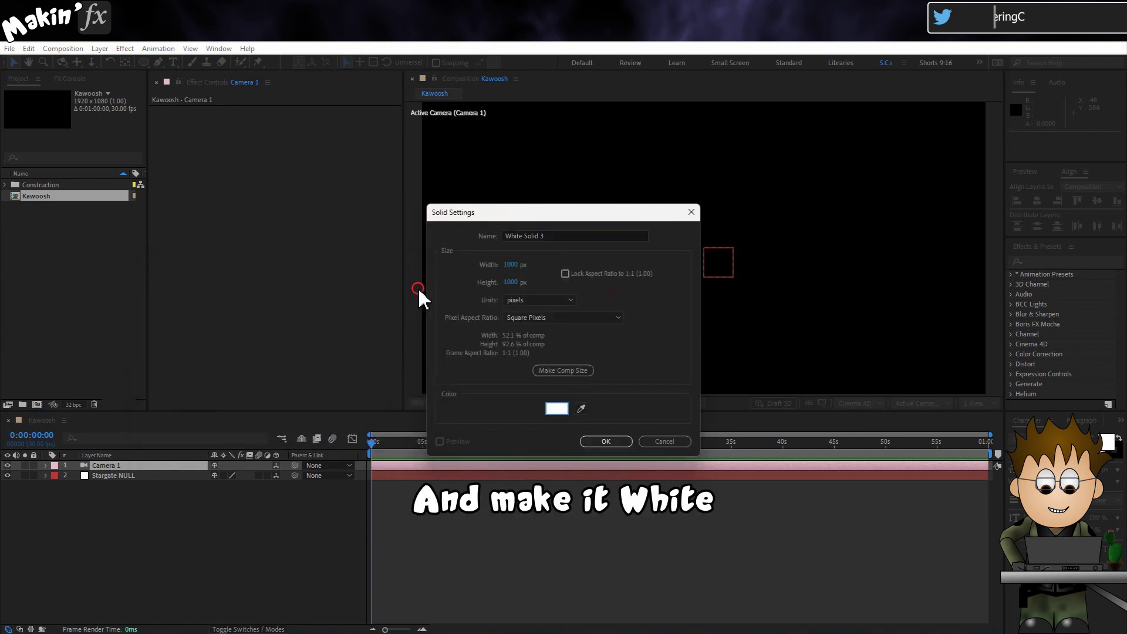
left_click(607, 441)
Rename the white solid to 'Event Horizon Start'.
key("Return")
type("Event Horizon Start")
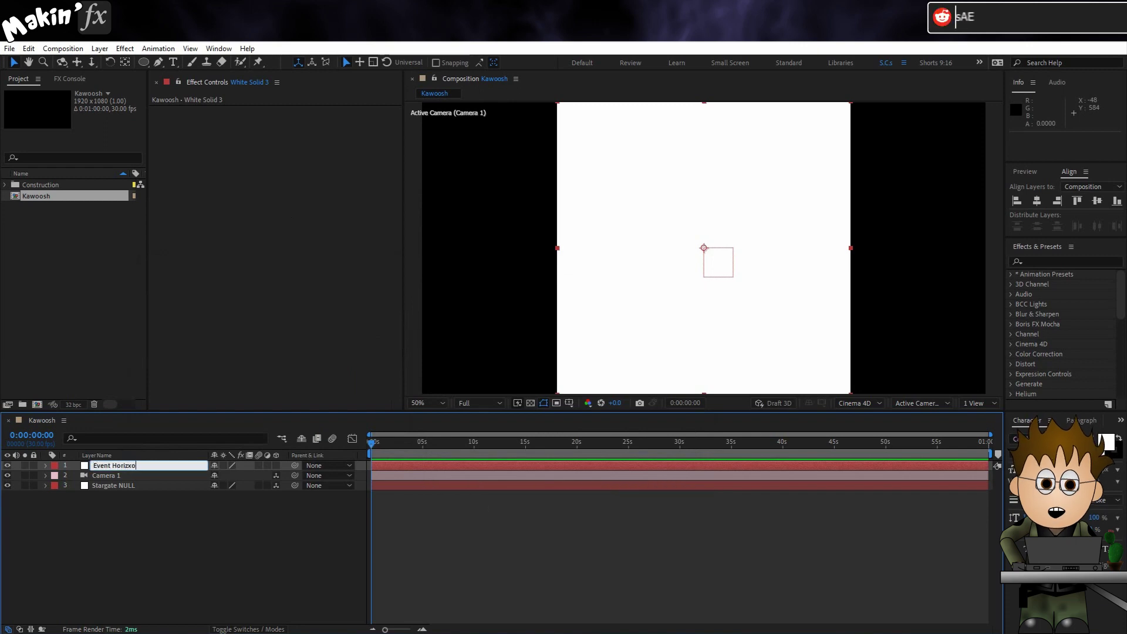
left_click(298, 455)
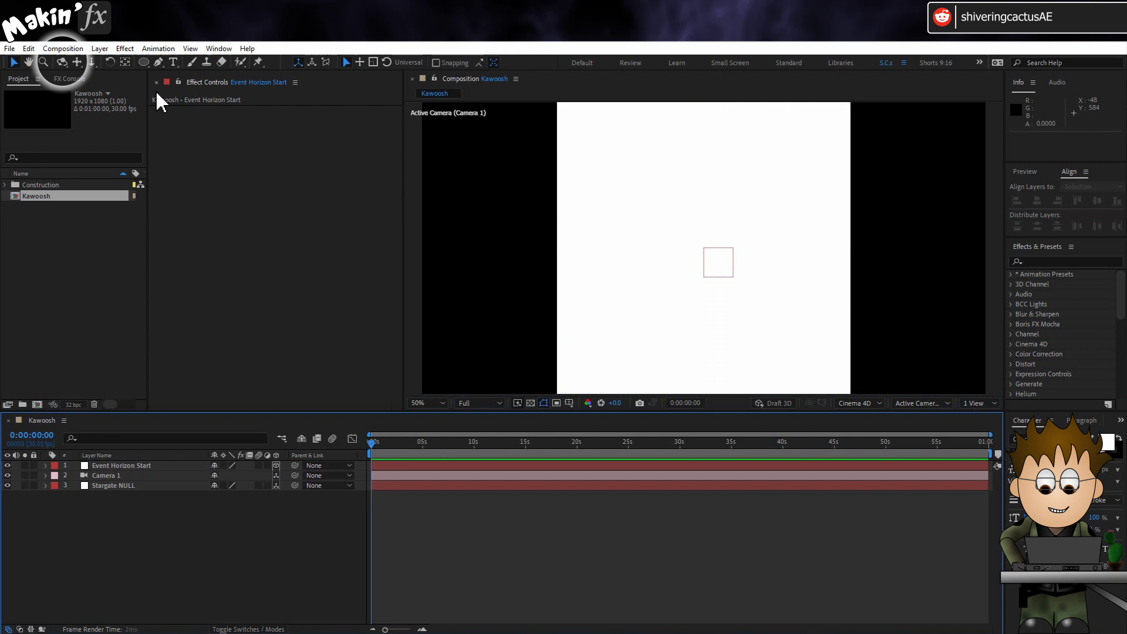
Move Camera 1 to the top of the layer stack and orbit it so the solid is angled.
left_click(62, 62)
left_click_drag(113, 473, 118, 463)
left_click_drag(546, 294, 603, 329)
Add a fitted elliptical mask to the Event Horizon Start solid.
left_click(121, 476)
key("c")
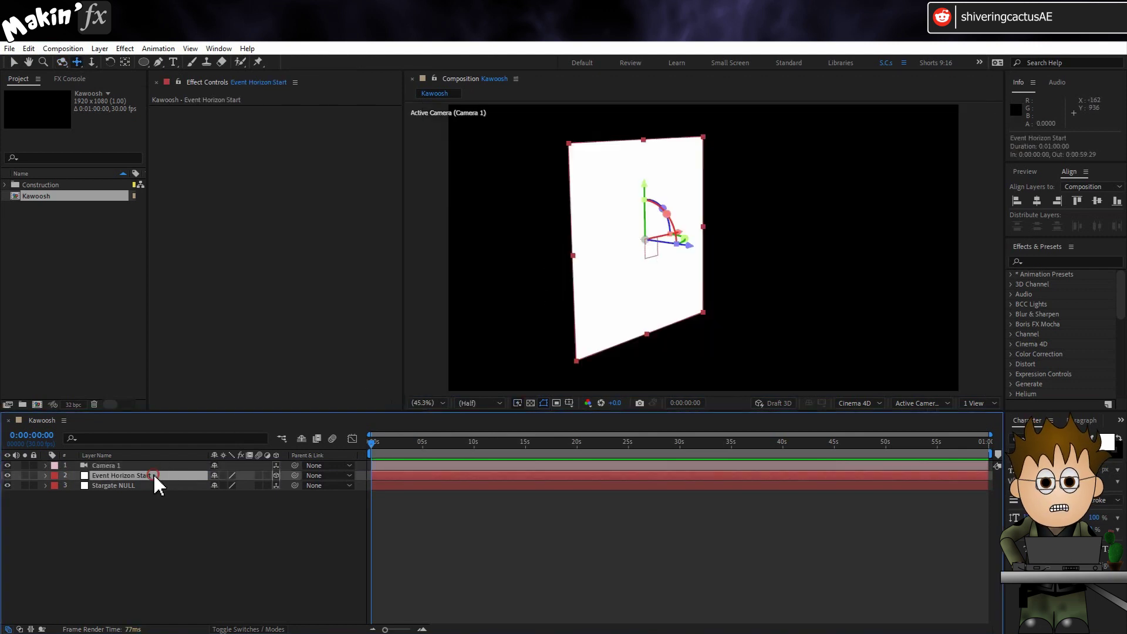
double_click(144, 62)
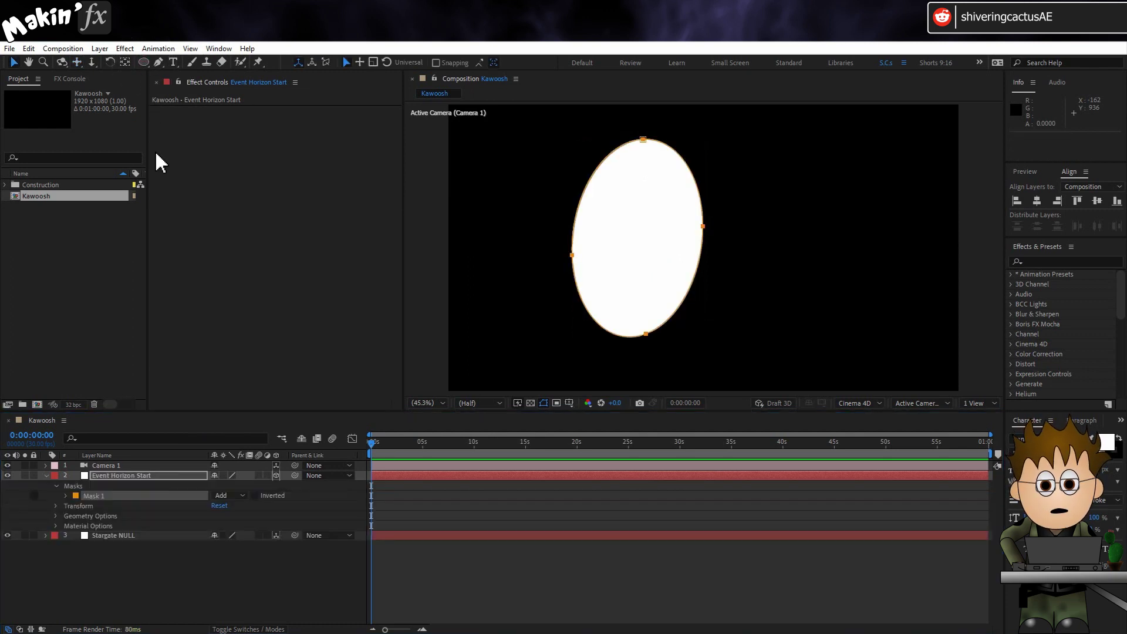
left_click(55, 500)
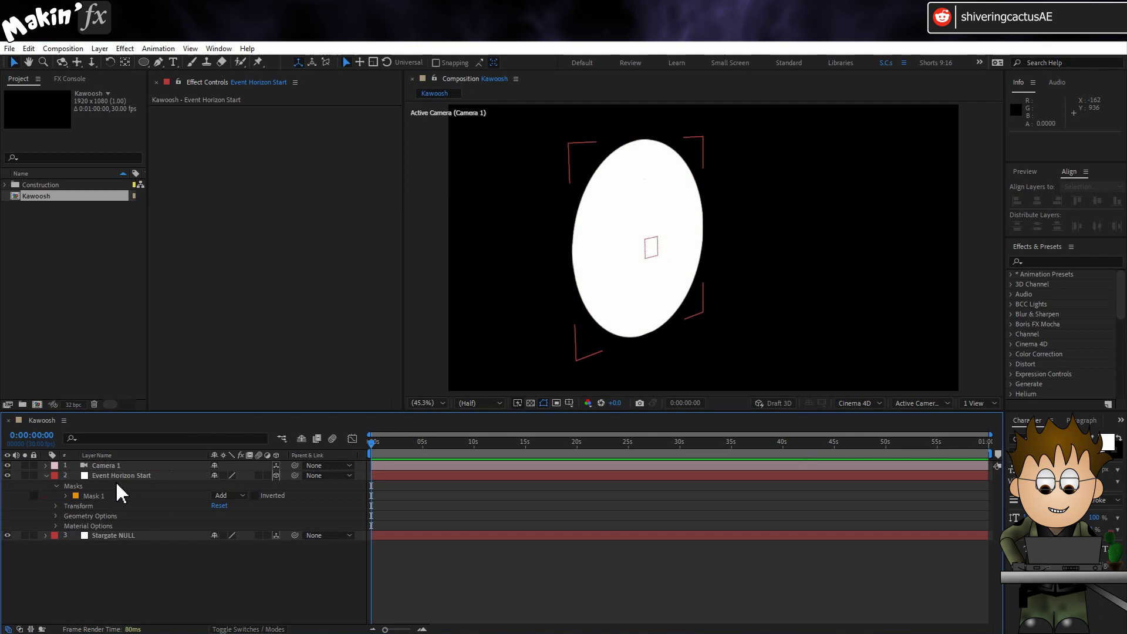
Zoom the timeline to 15 seconds, set the playhead near one second, and select Event Horizon Start.
left_click(422, 629)
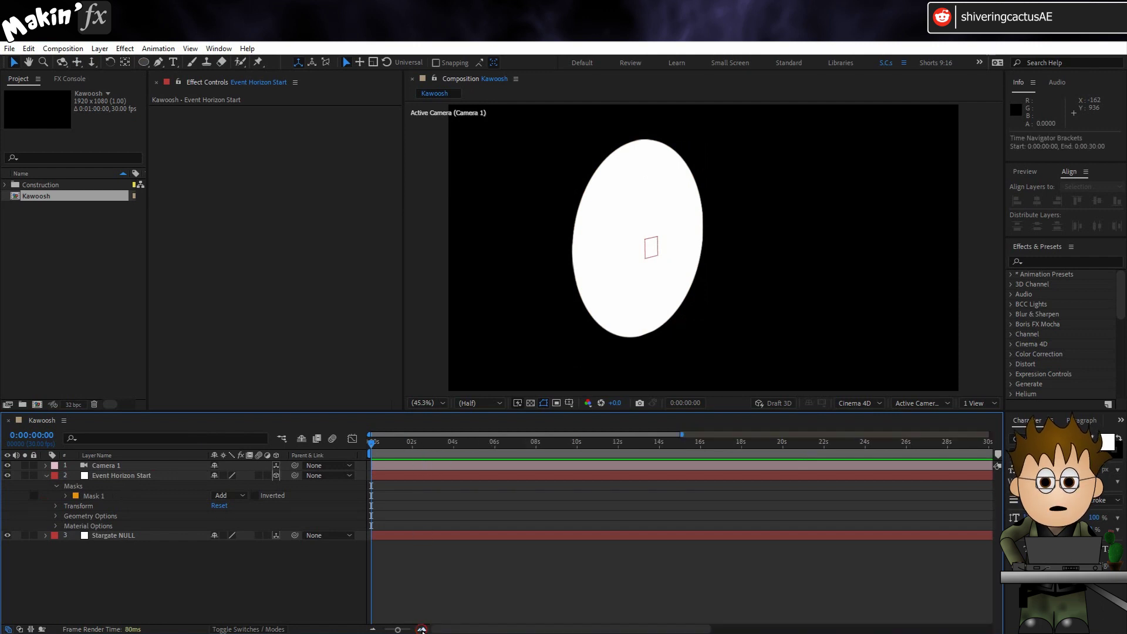
left_click(422, 629)
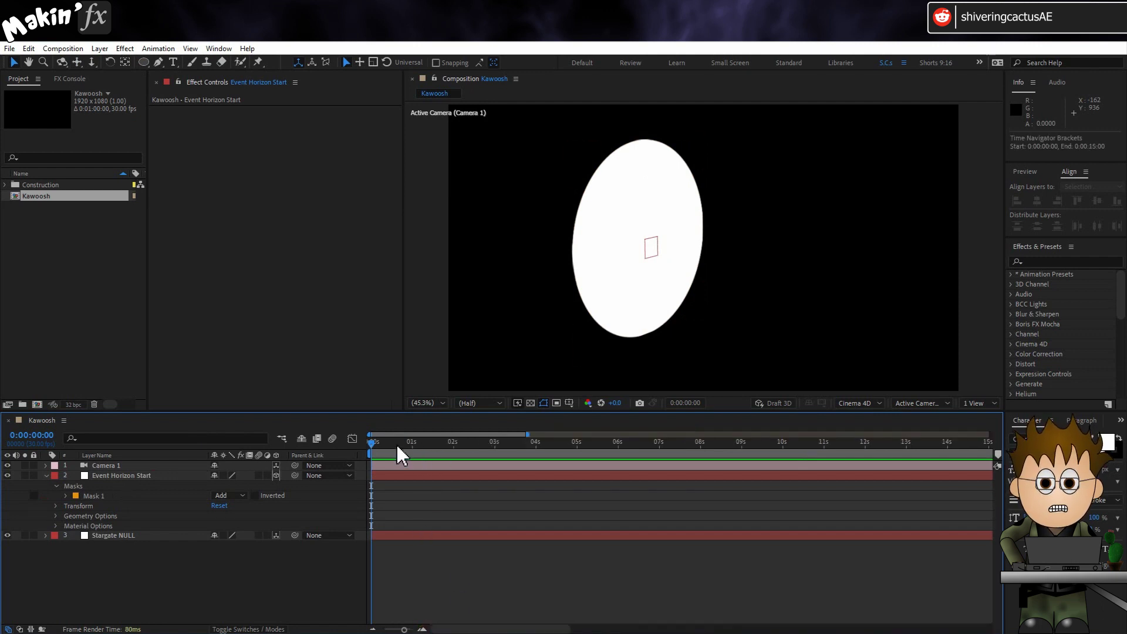
left_click(414, 447)
left_click(139, 477)
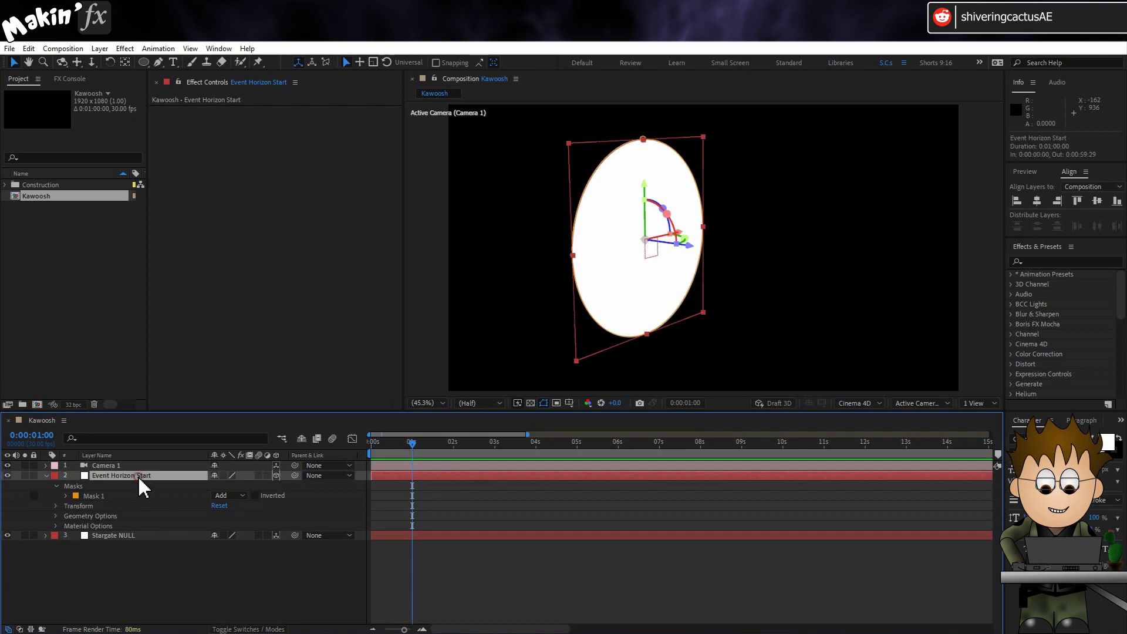
Keyframe Event Horizon Start's opacity from 0% at 1:00 to 100% at 0:00:01:10.
key("t")
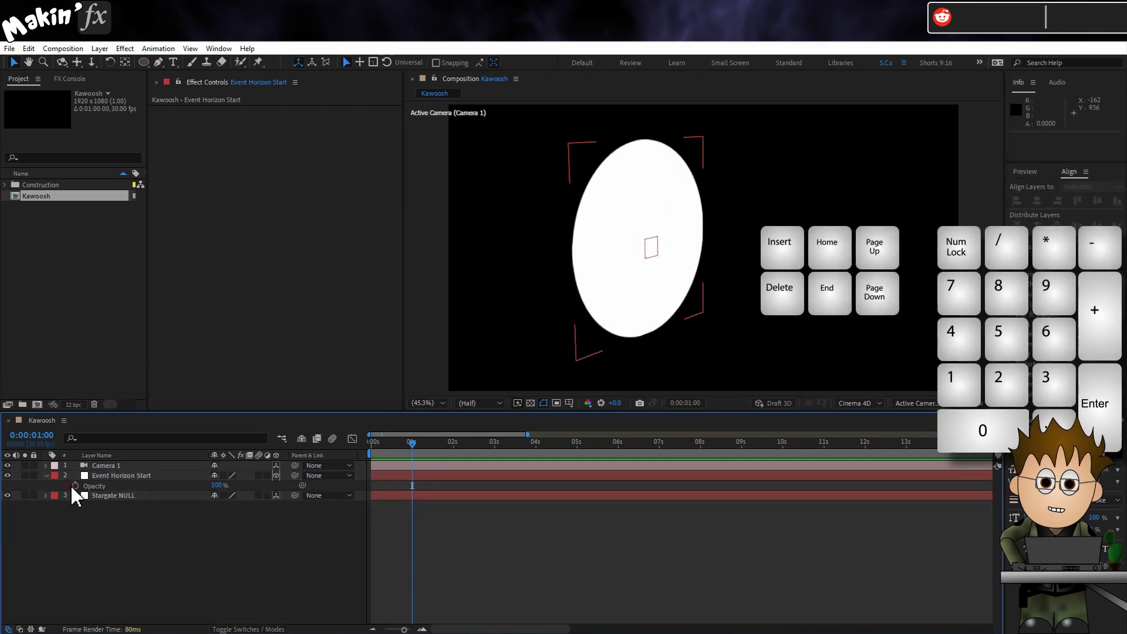
left_click(75, 486)
key("Page_Down")
key("Page_Down")
key("Page_Down")
key("Page_Down")
key("Page_Down")
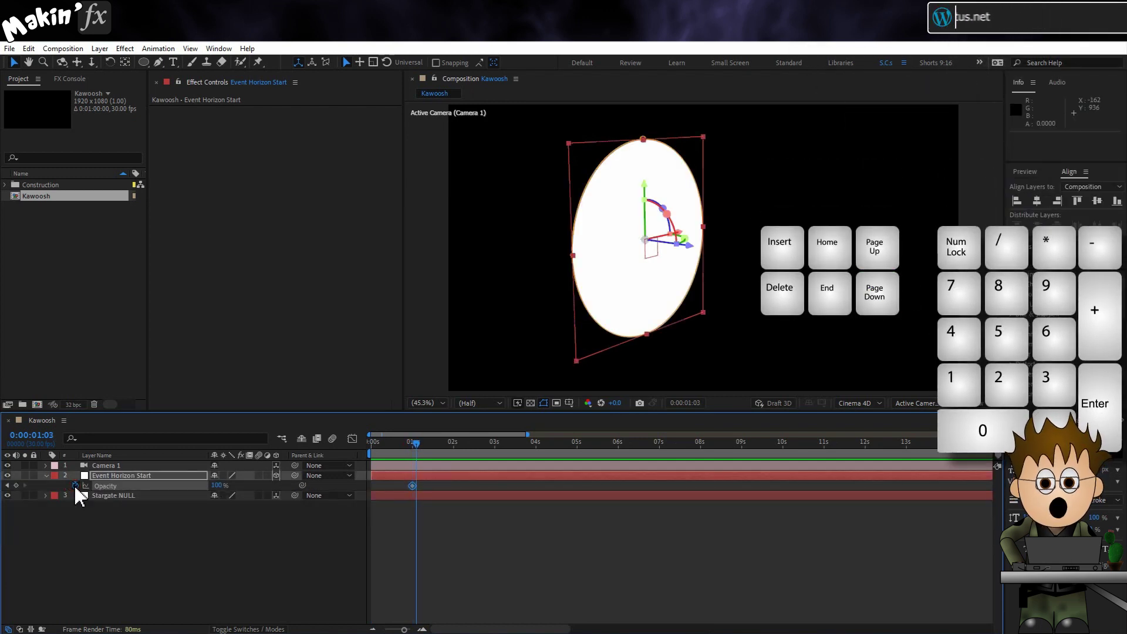
key("Page_Down")
key("Page_Down")
key("Page_Down")
key("Page_Down")
key("Page_Down")
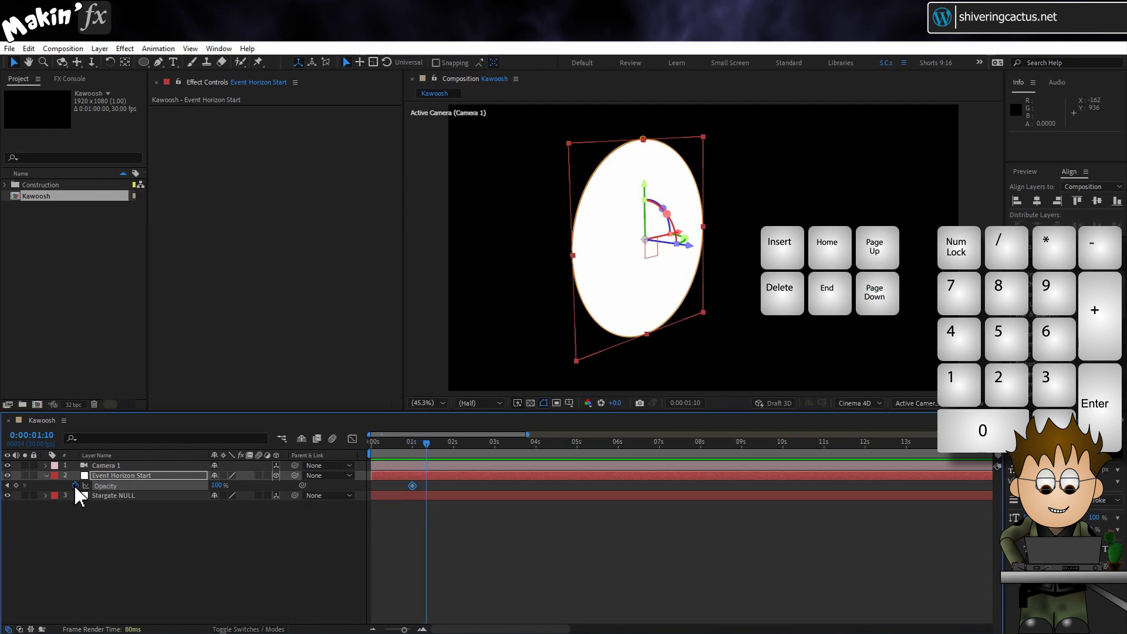
left_click(16, 486)
left_click(7, 485)
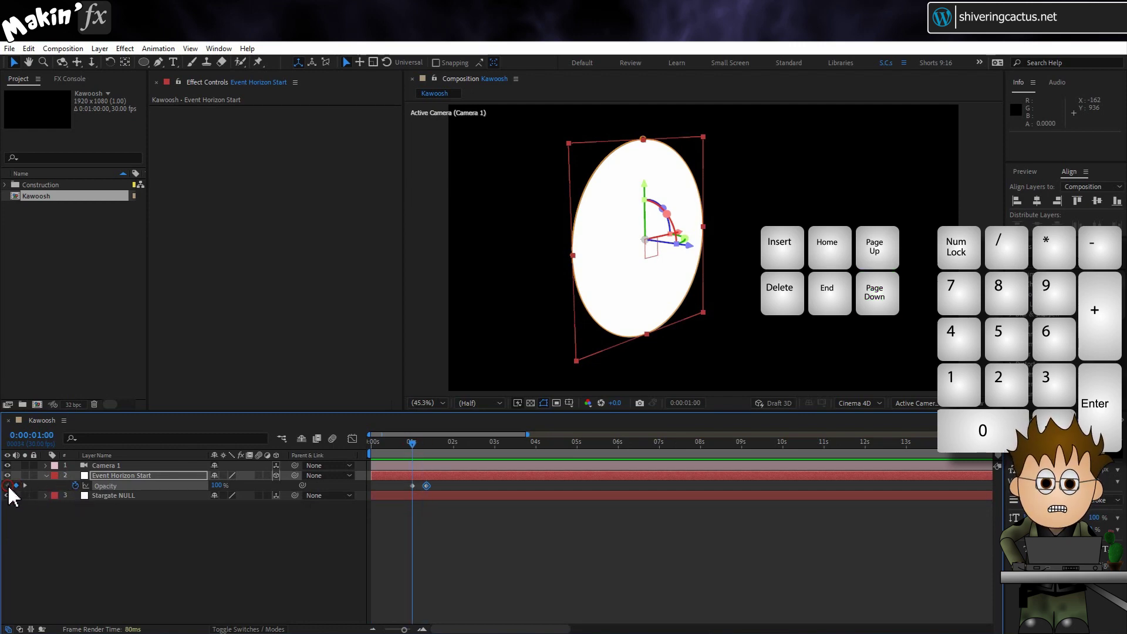
left_click(217, 486)
type("0")
key("Return")
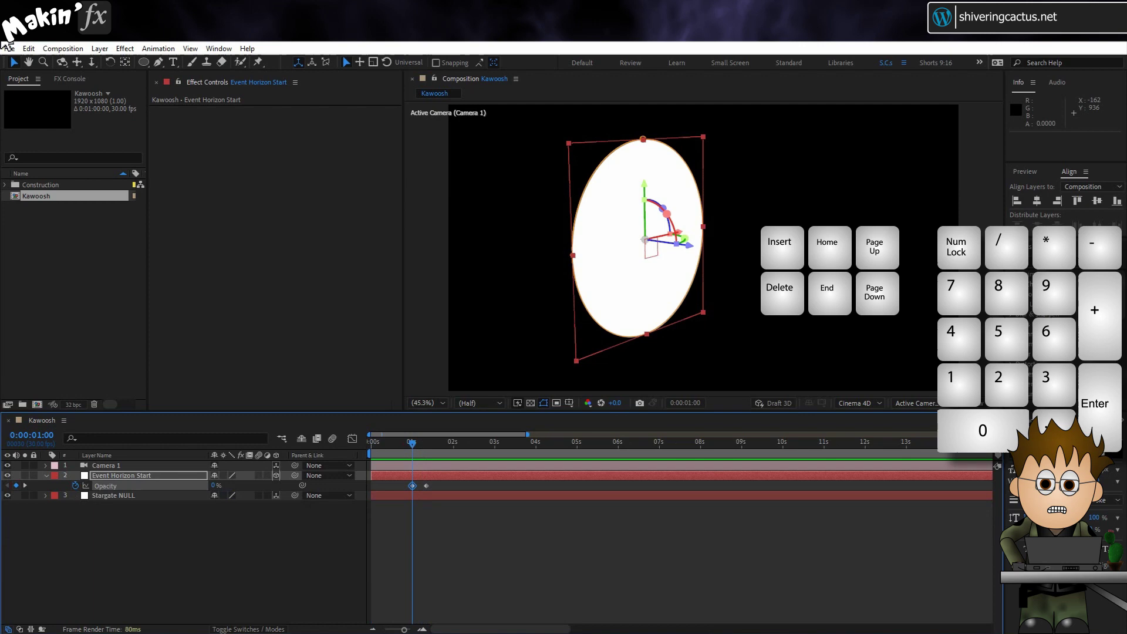
Add a composition marker at one second and zoom the timeline to frame detail.
left_click(164, 561)
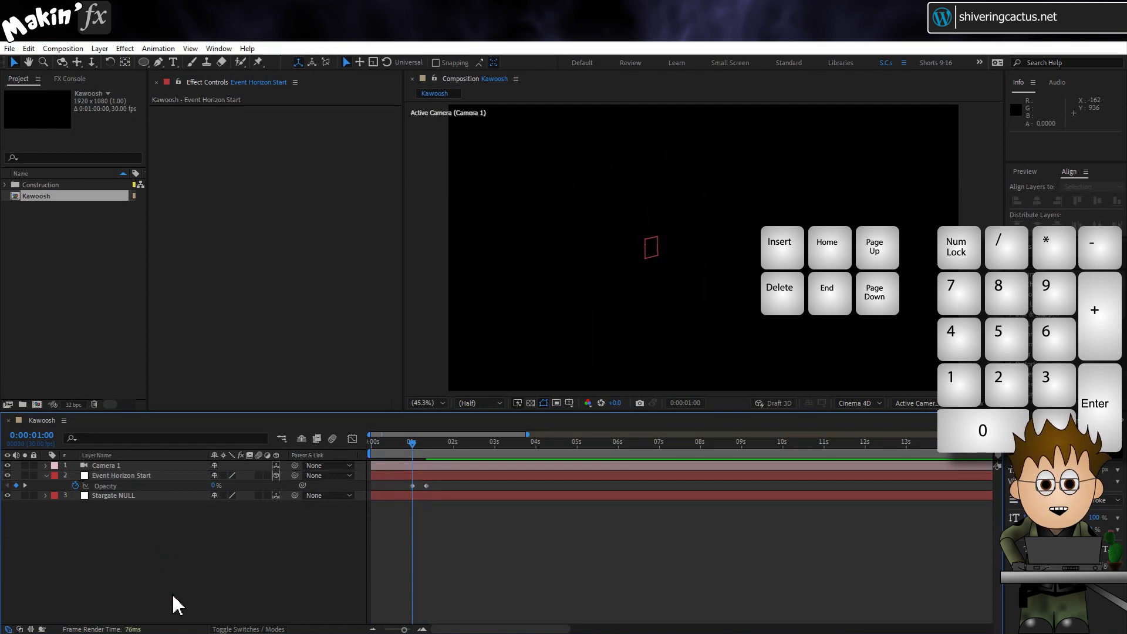
key("KP_Multiply")
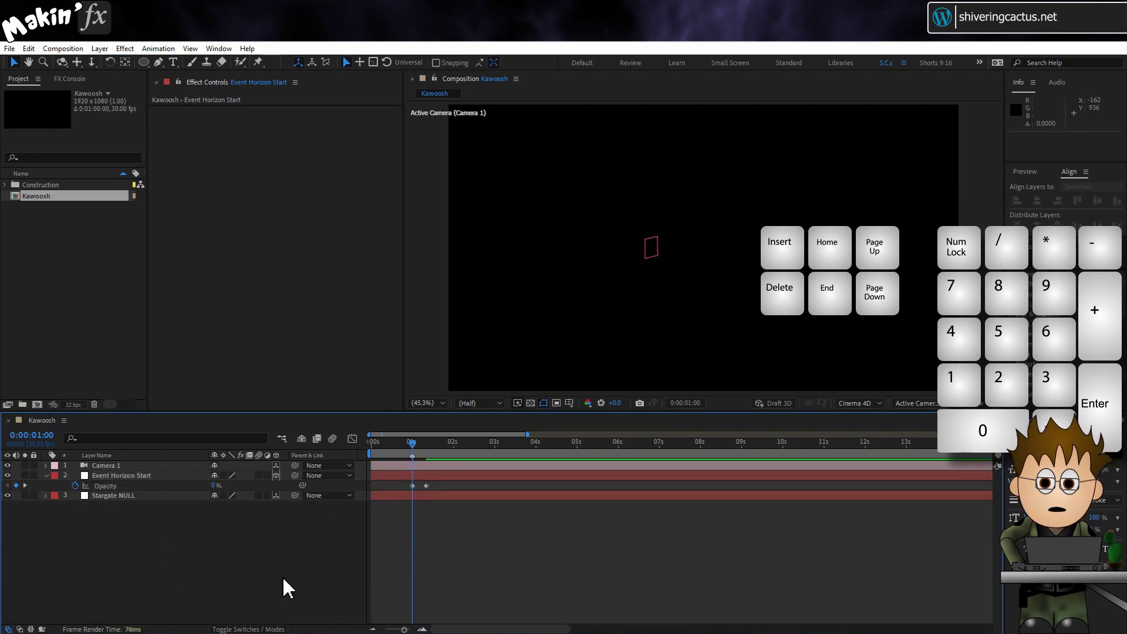
left_click(424, 629)
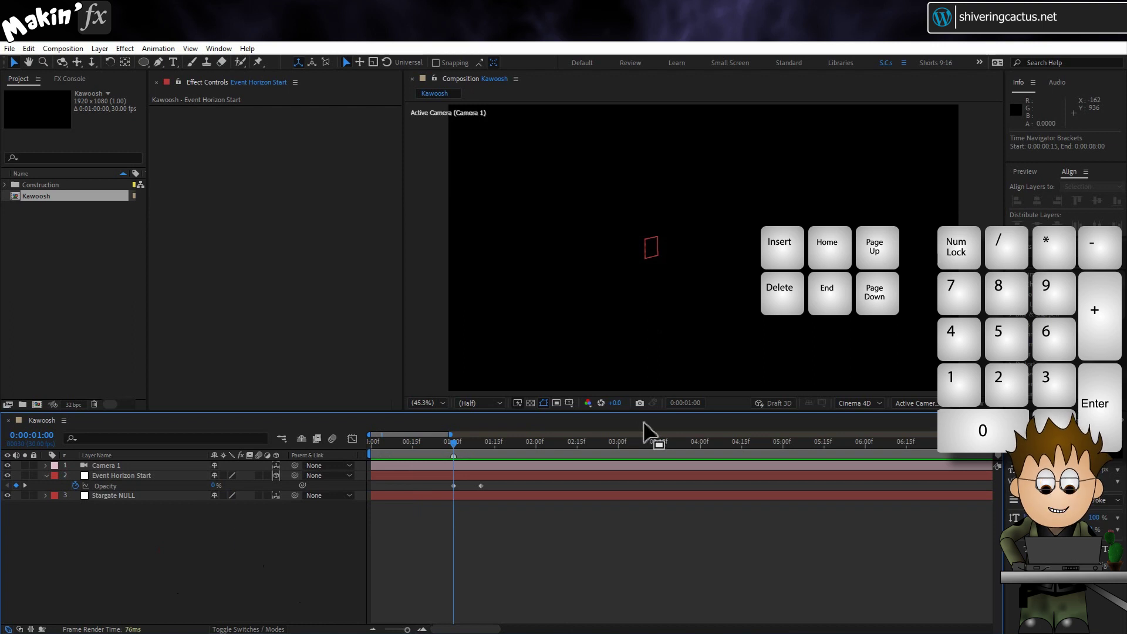
Add a composition marker at 0:00:01:27, one frame before two seconds.
left_click(687, 404)
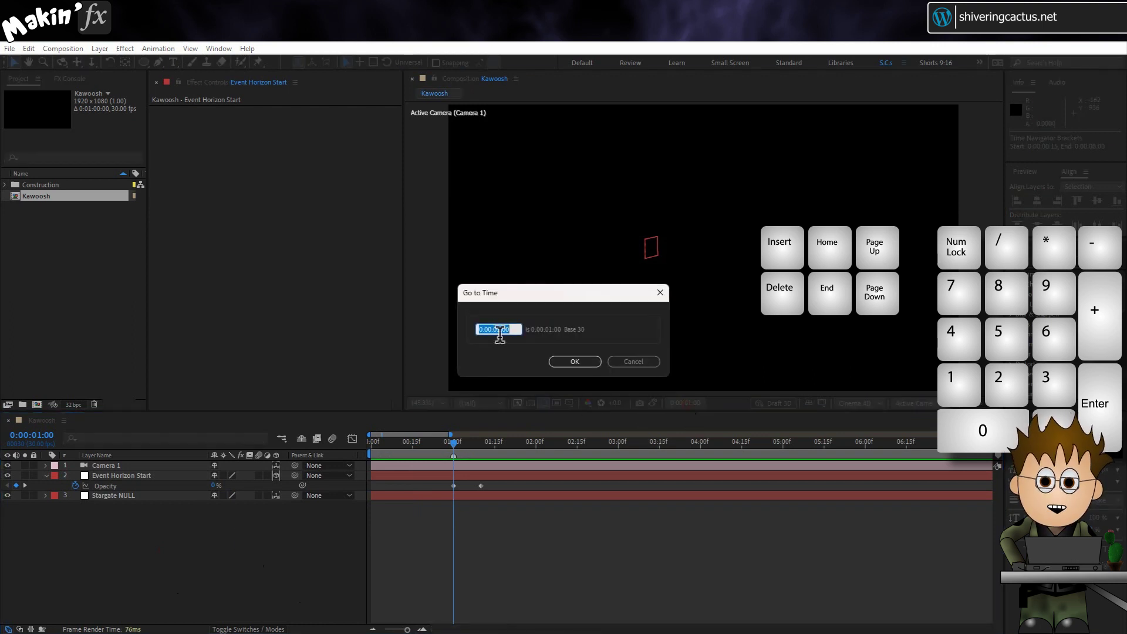
left_click(497, 329)
type("2")
left_click(570, 361)
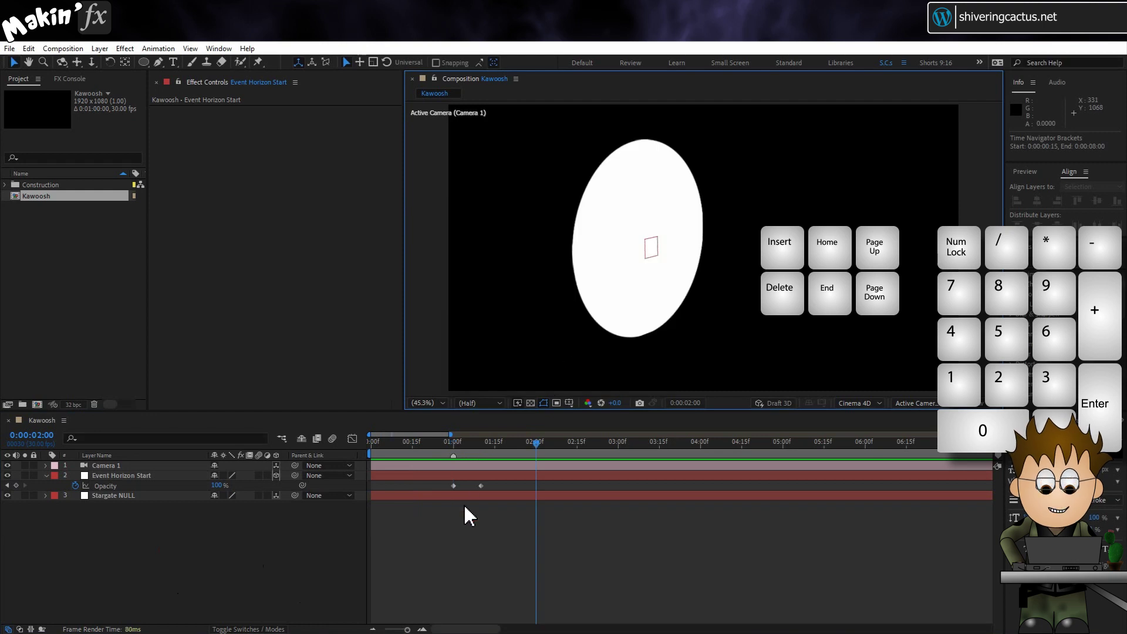
key("Page_Up")
key("Page_Up")
key("Page_Up")
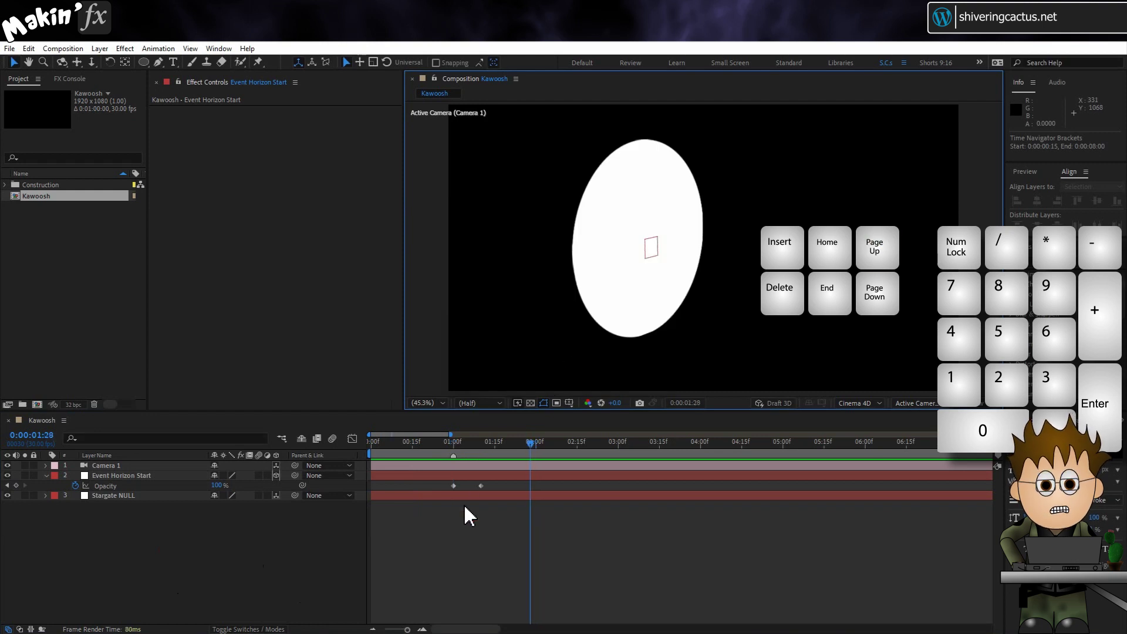
left_click(202, 526)
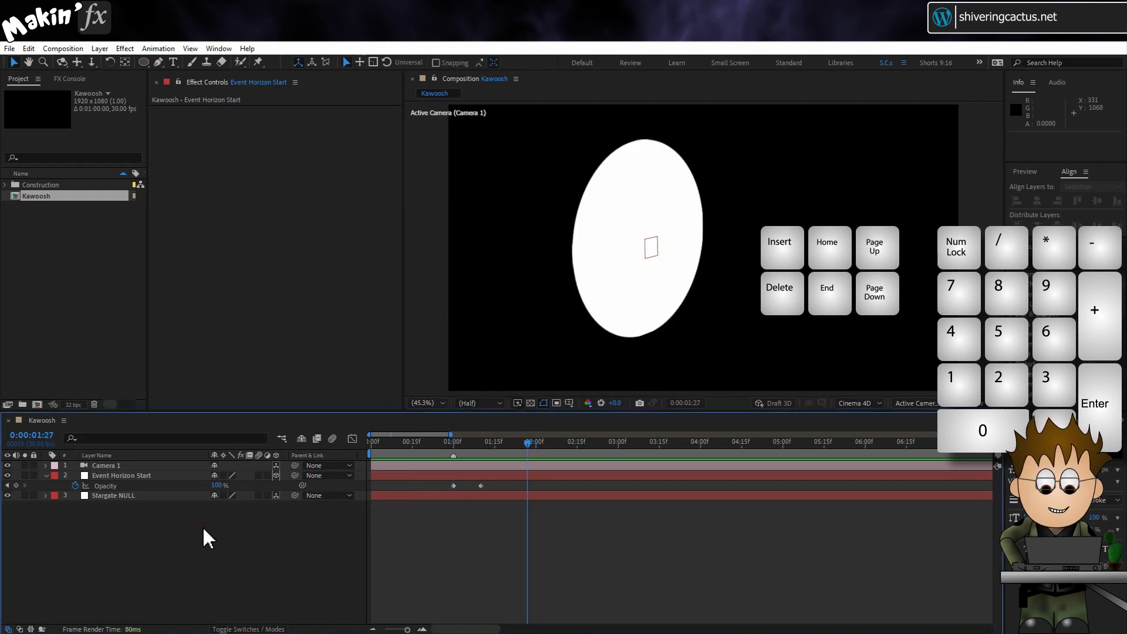
key("KP_Multiply")
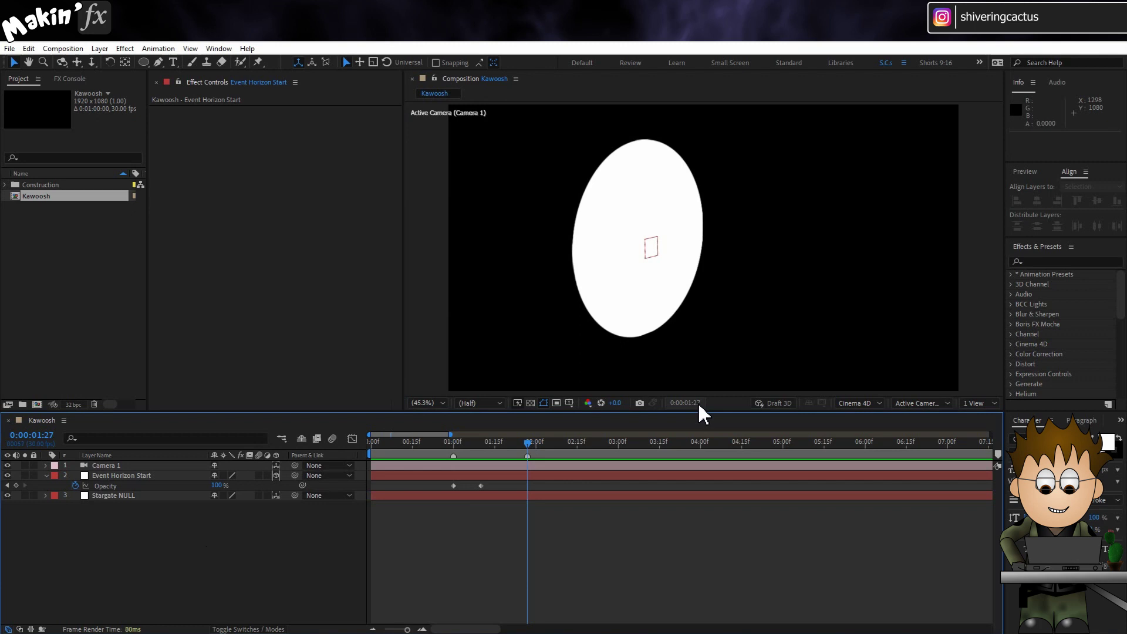
Move the current time to 0:00:03:01 with Go to Time.
left_click(697, 402)
left_click(518, 329)
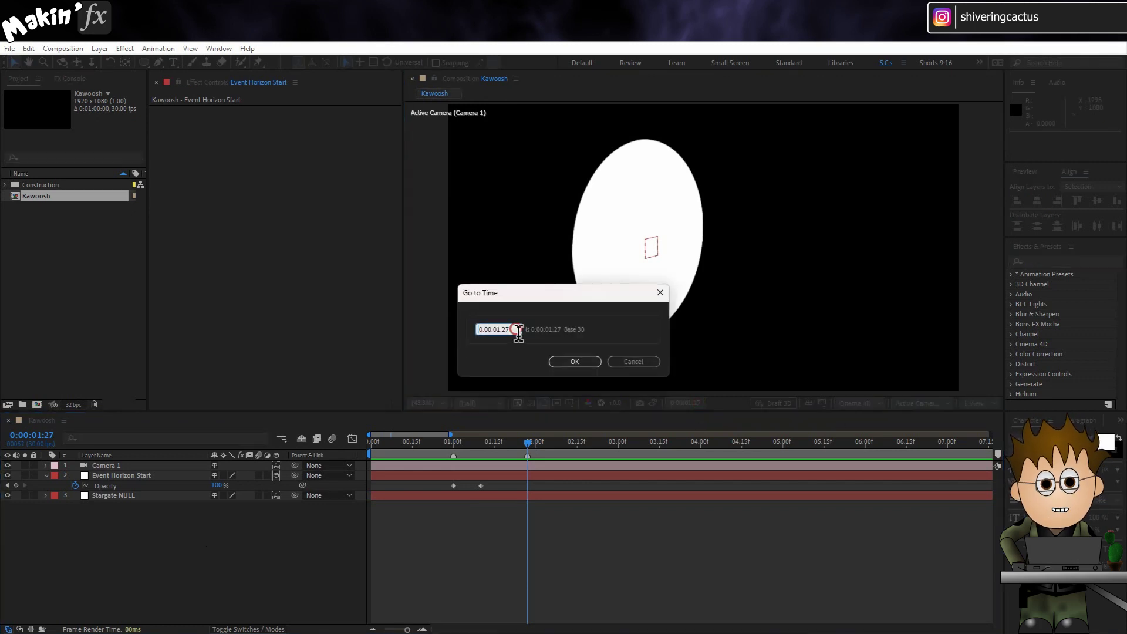
key("BackSpace")
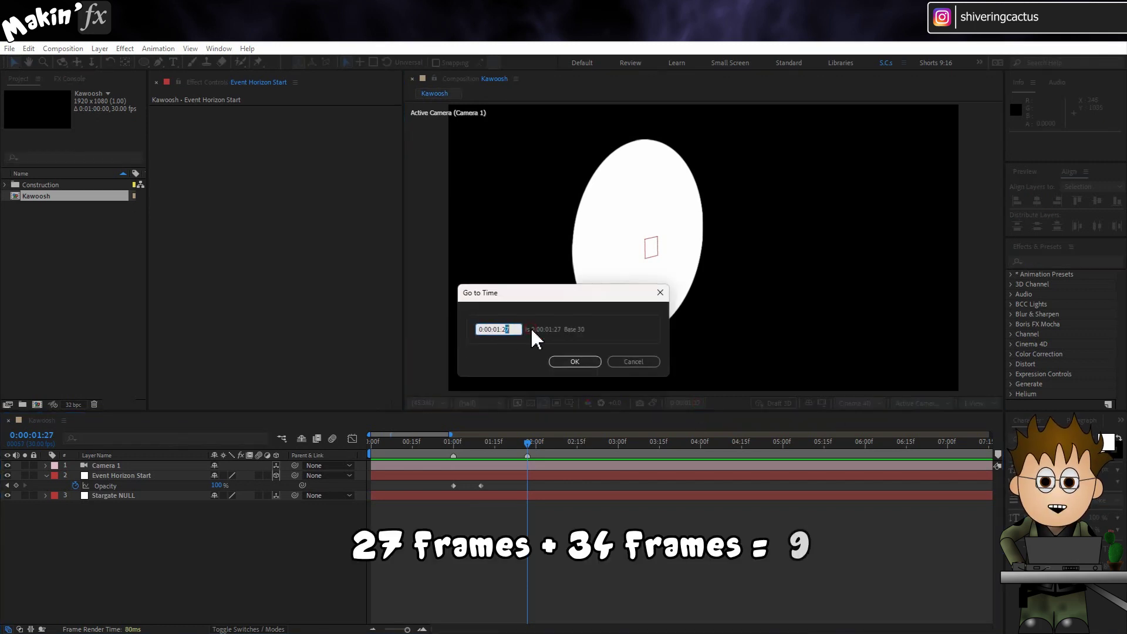
key("BackSpace")
type("61")
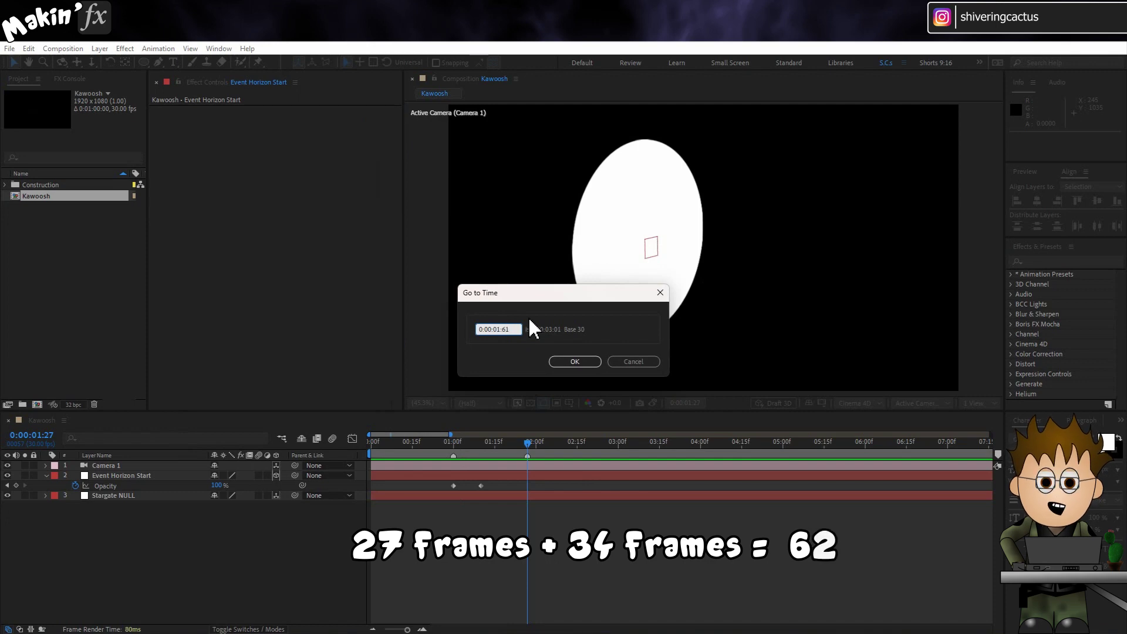
left_click(588, 363)
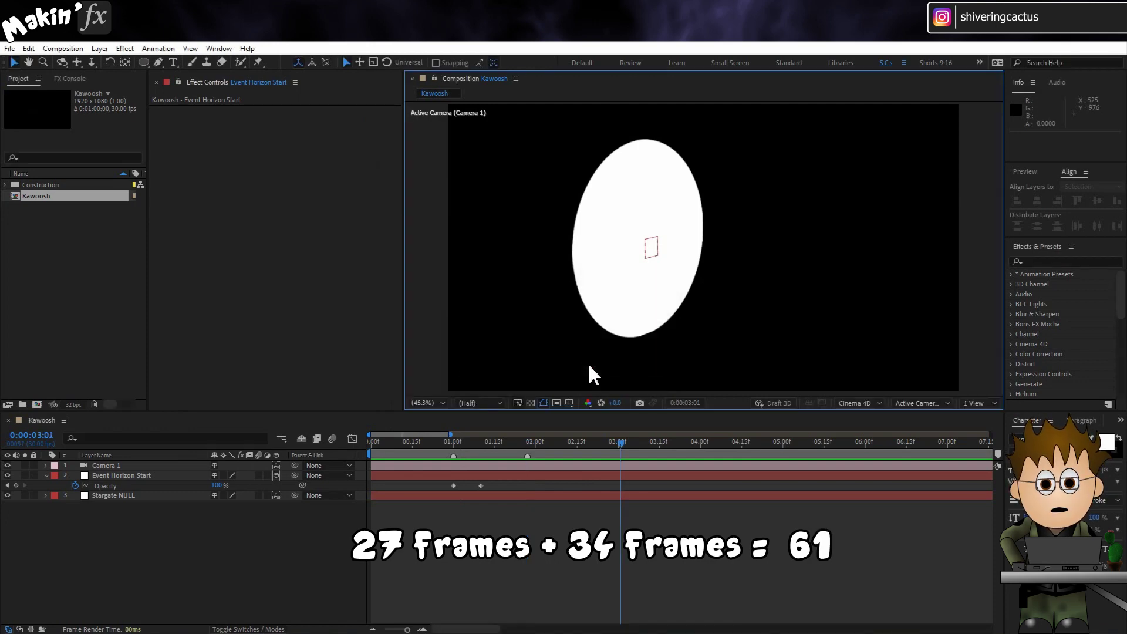
left_click(558, 531)
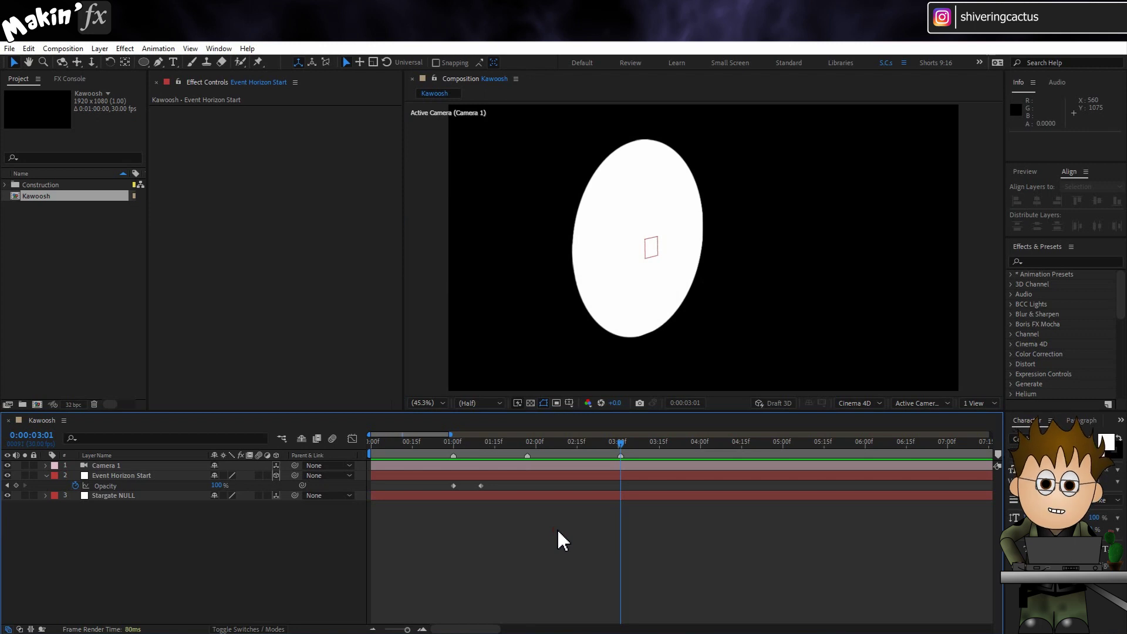
Draw a red circle shape layer, make it 3D, and name it 'Bulge'.
left_click(143, 62)
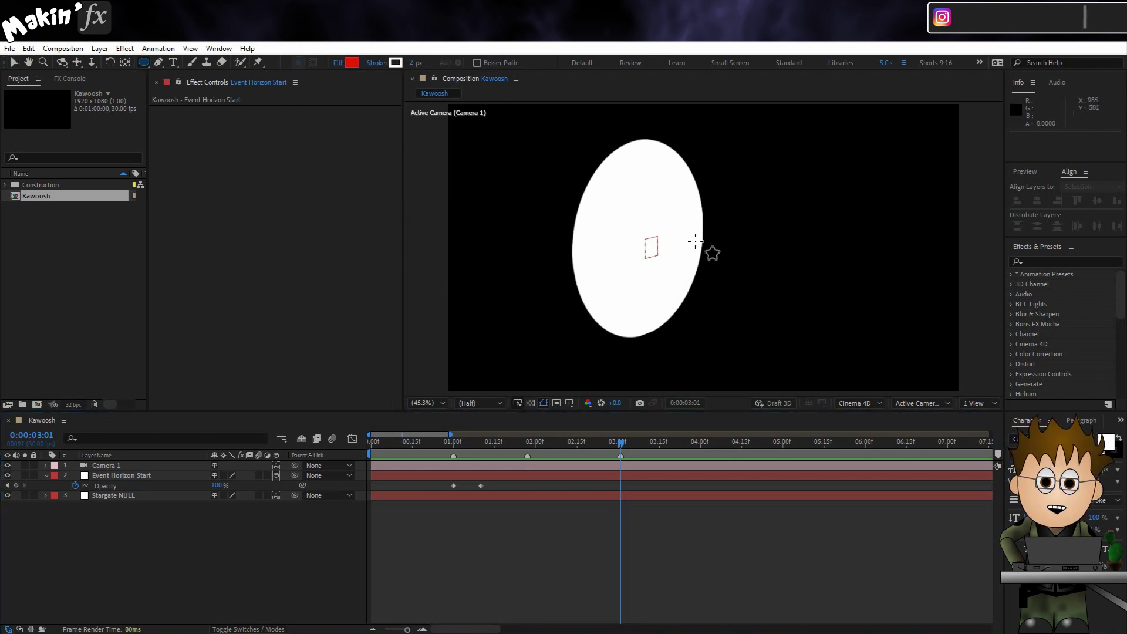
left_click_drag(705, 246, 774, 315)
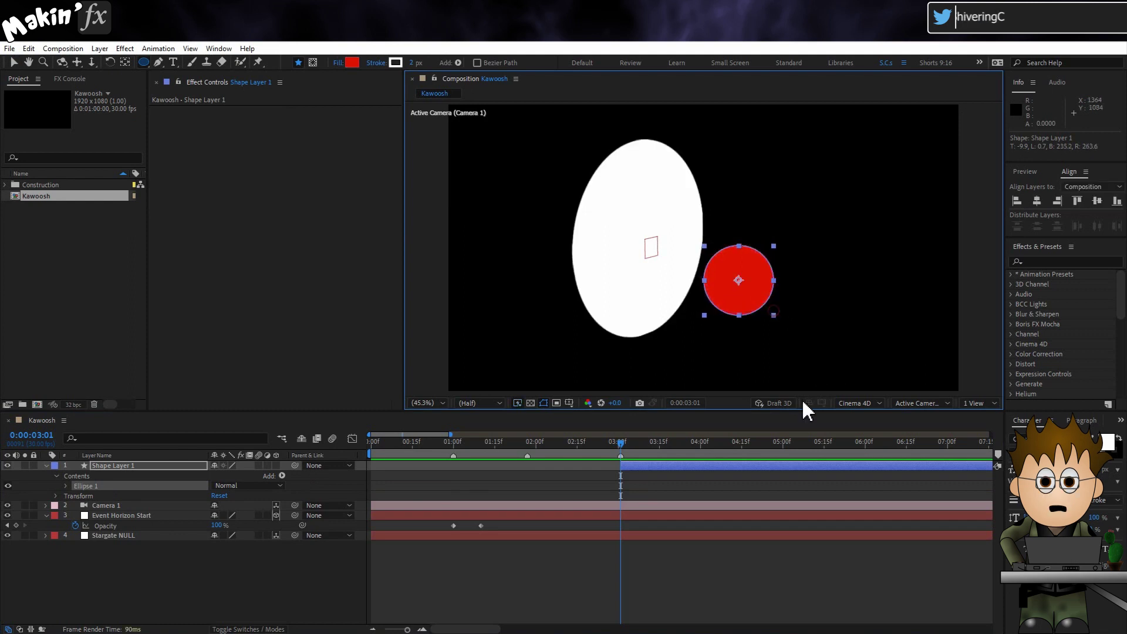
left_click(275, 465)
left_click(122, 466)
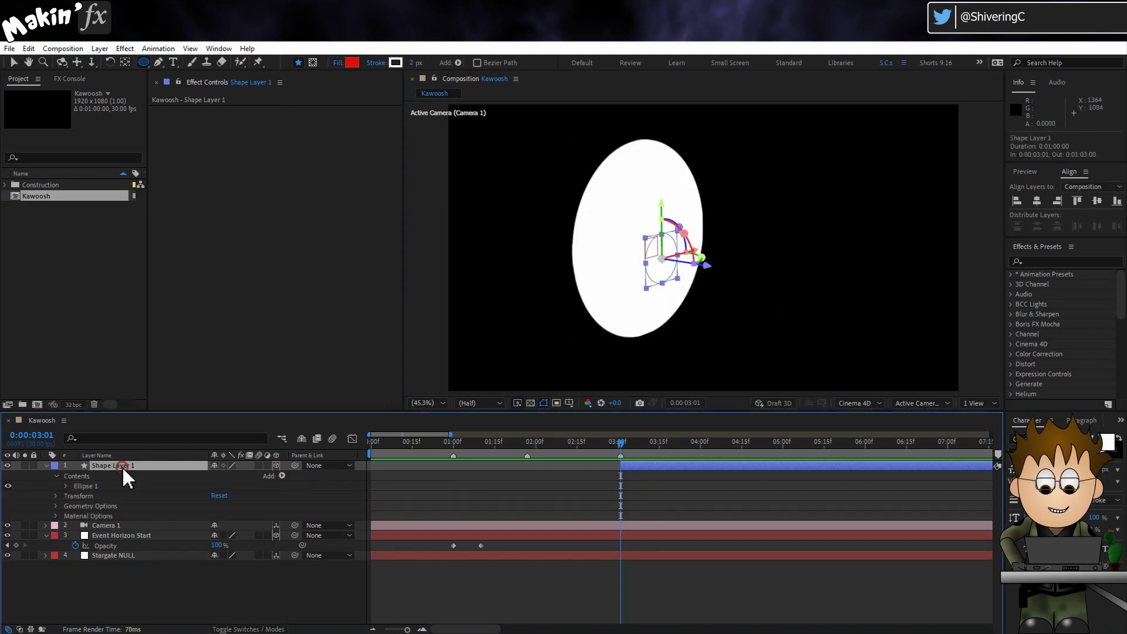
key("Return")
type("Bulge")
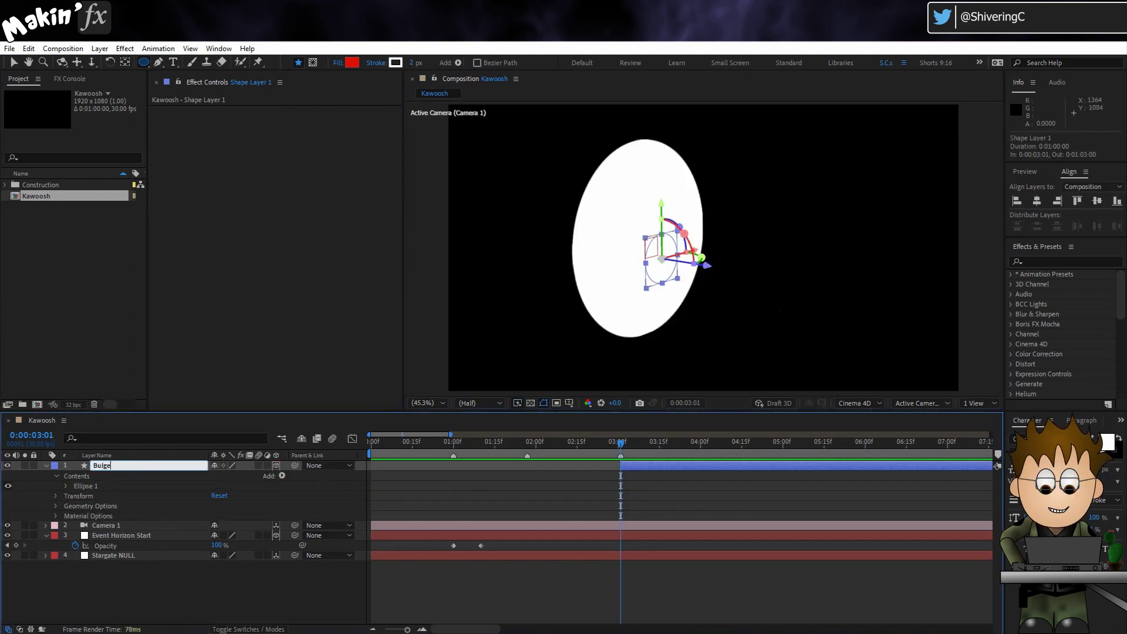
key("Return")
Parent Bulge to Stargate NULL and set its ellipse position to 0,0.
left_click_drag(295, 465, 150, 556)
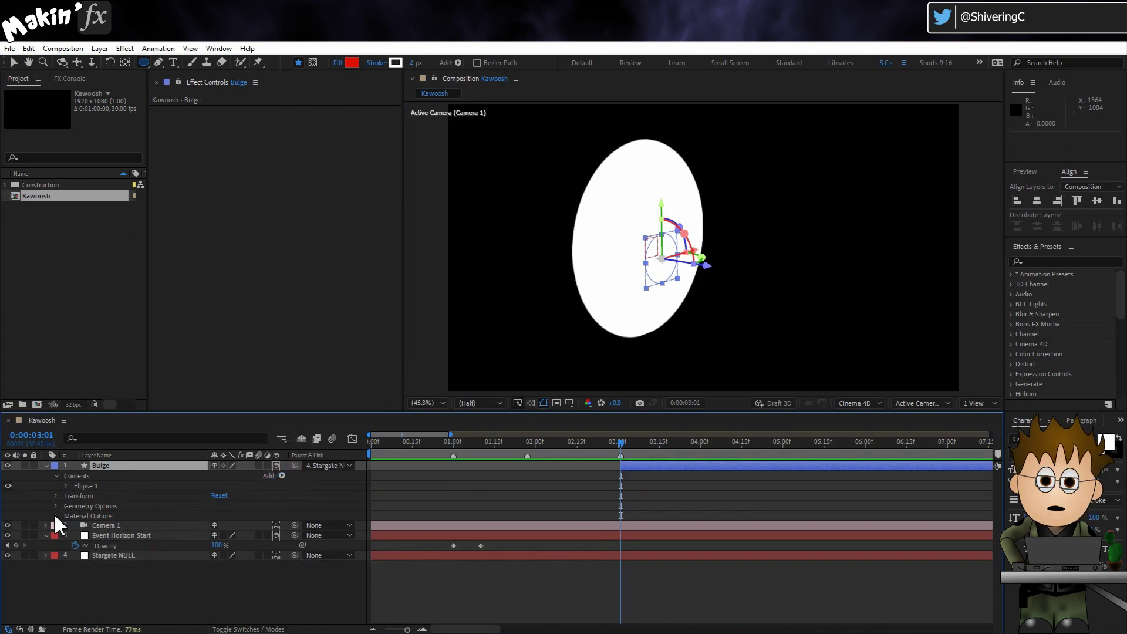
left_click(66, 486)
left_click(77, 526)
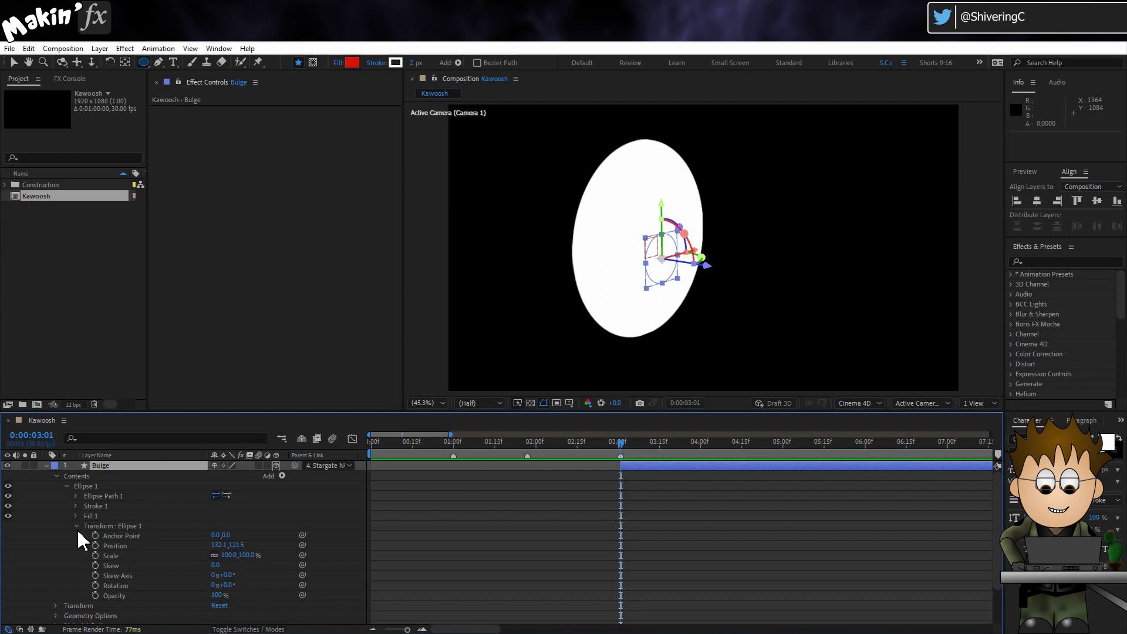
left_click(218, 546)
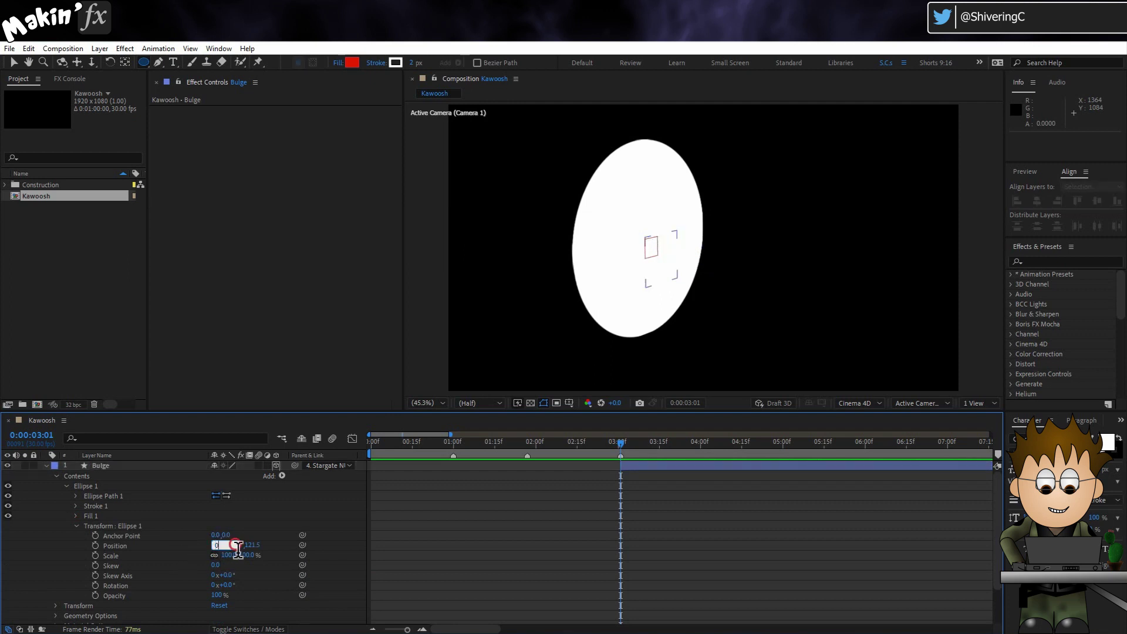
type("0")
key("Tab")
type("0")
key("Return")
Set the Bulge layer's Anchor Point to 0,0,0.
scroll(79, 555, "down", 2)
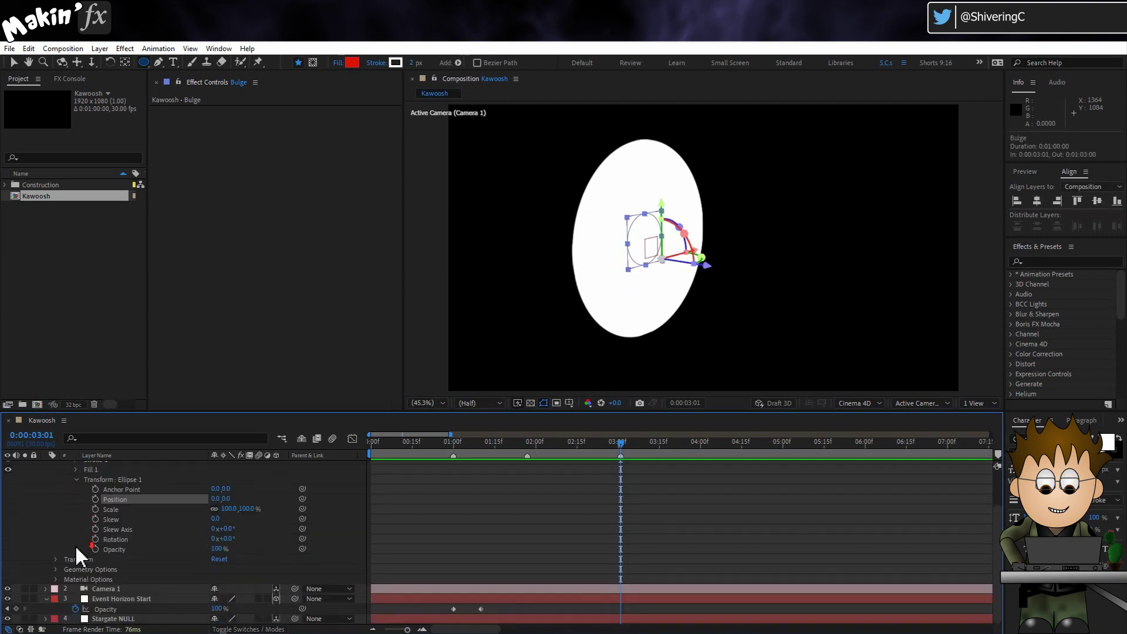
left_click(55, 558)
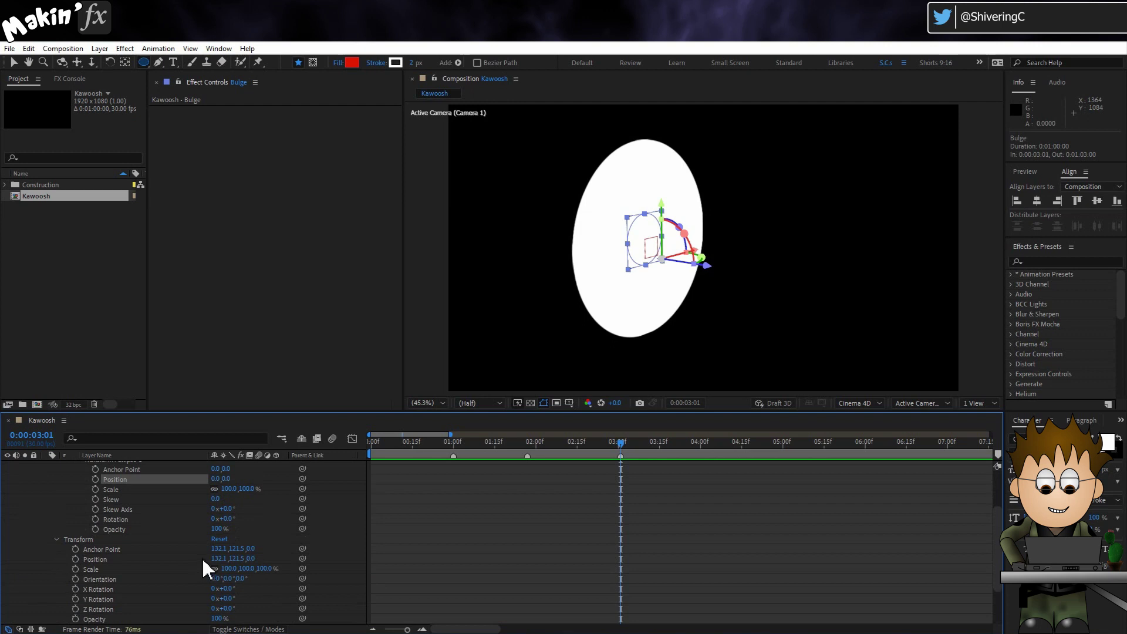
left_click(216, 549)
type("0")
key("Tab")
type("0")
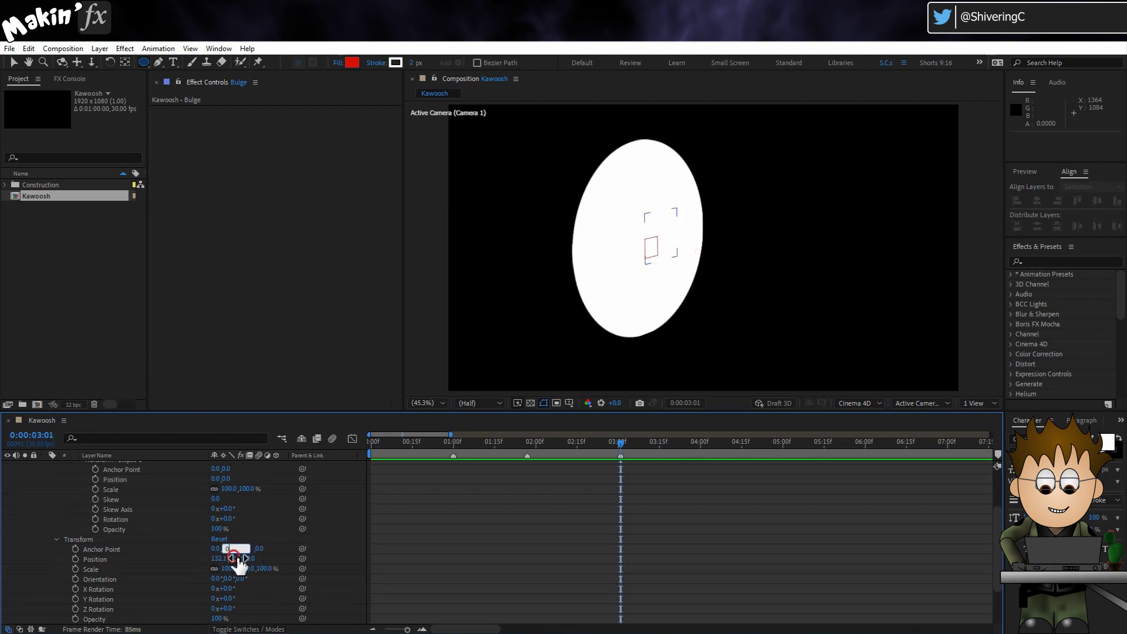
key("Tab")
key("Tab")
key("Return")
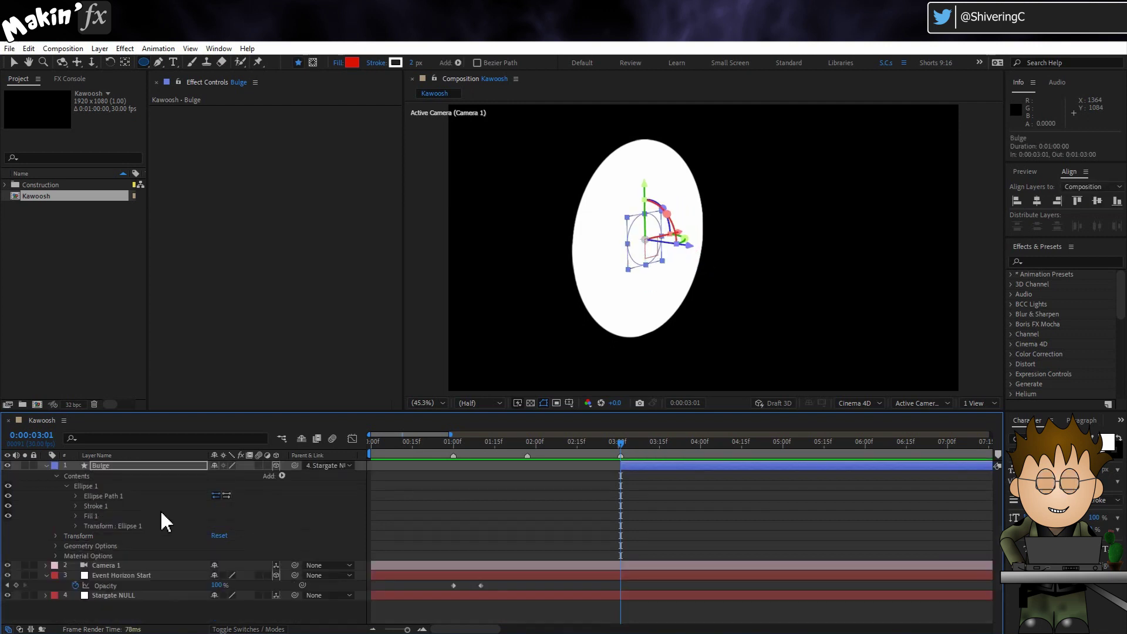
left_click(69, 508)
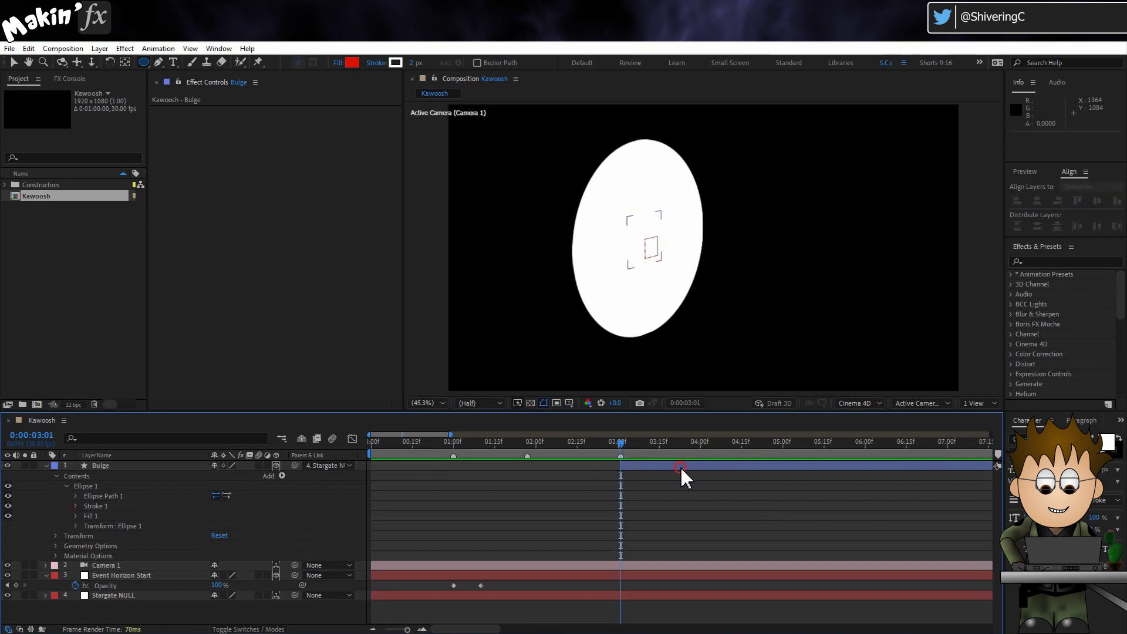
Delete the Bulge ellipse's stroke and change its fill to white.
key("v")
left_click_drag(682, 467, 471, 450)
left_click(34, 503)
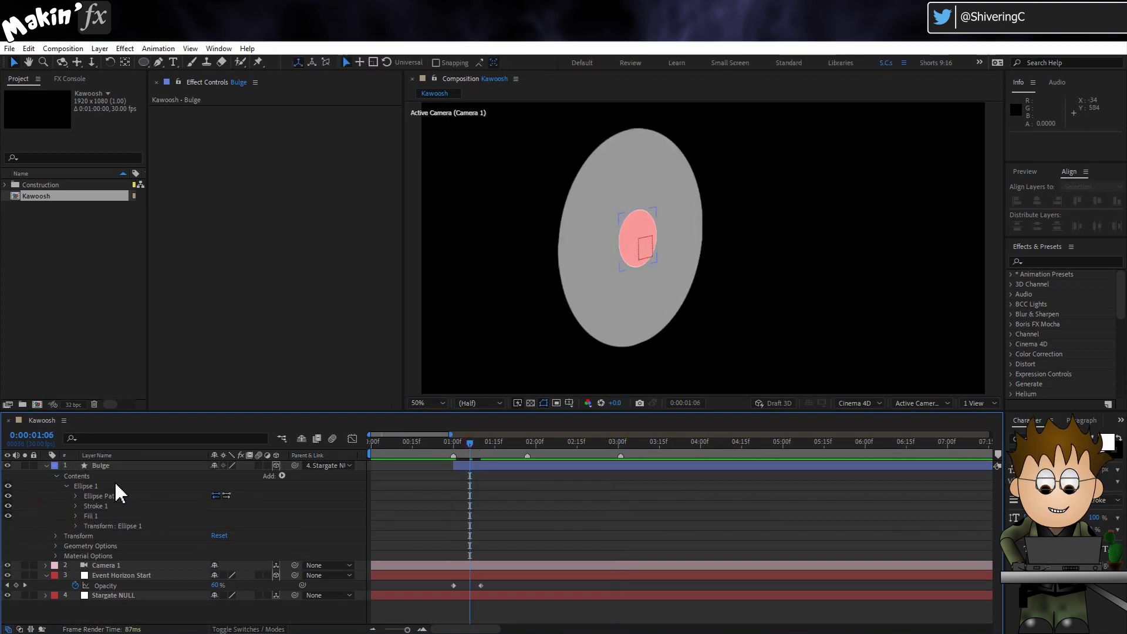
left_click(94, 506)
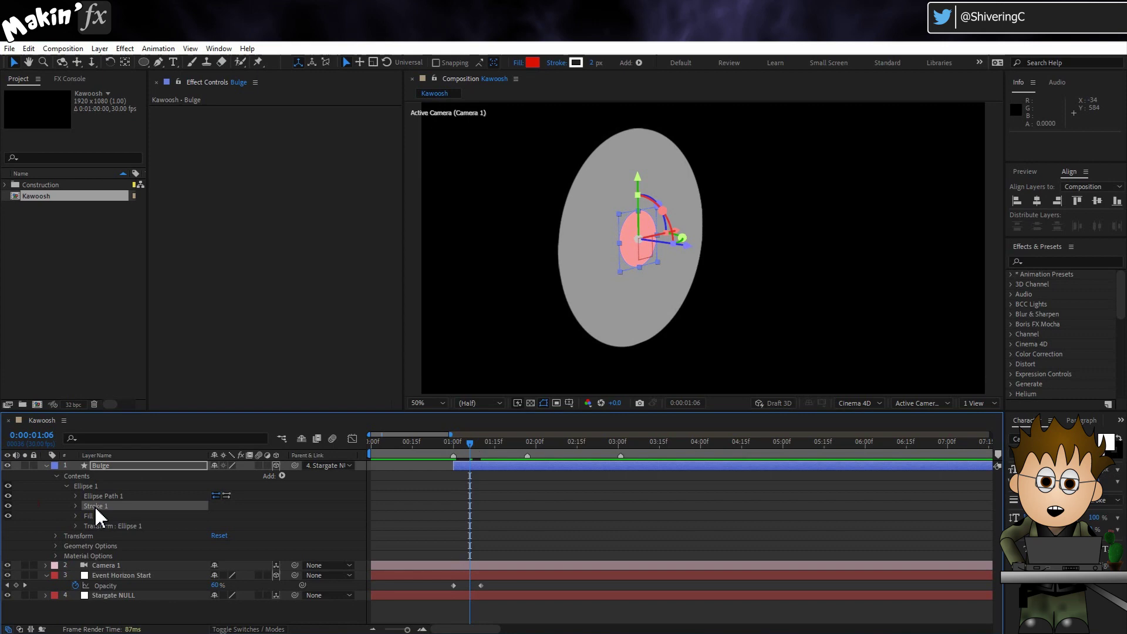
key("Delete")
left_click(74, 506)
left_click(217, 535)
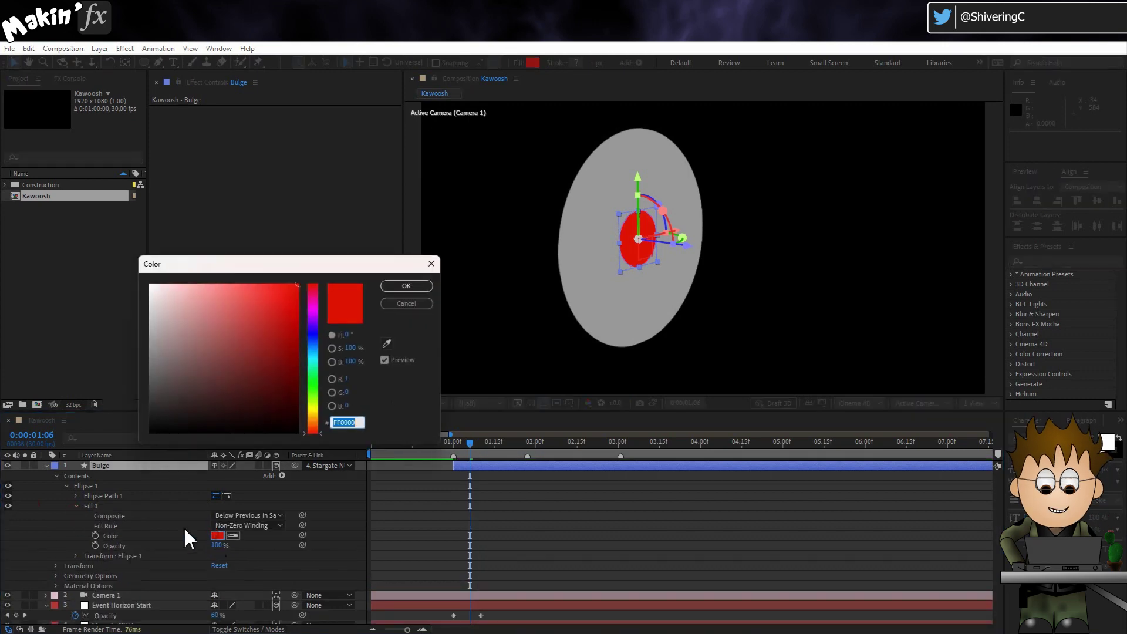
left_click_drag(181, 317, 146, 259)
left_click(406, 285)
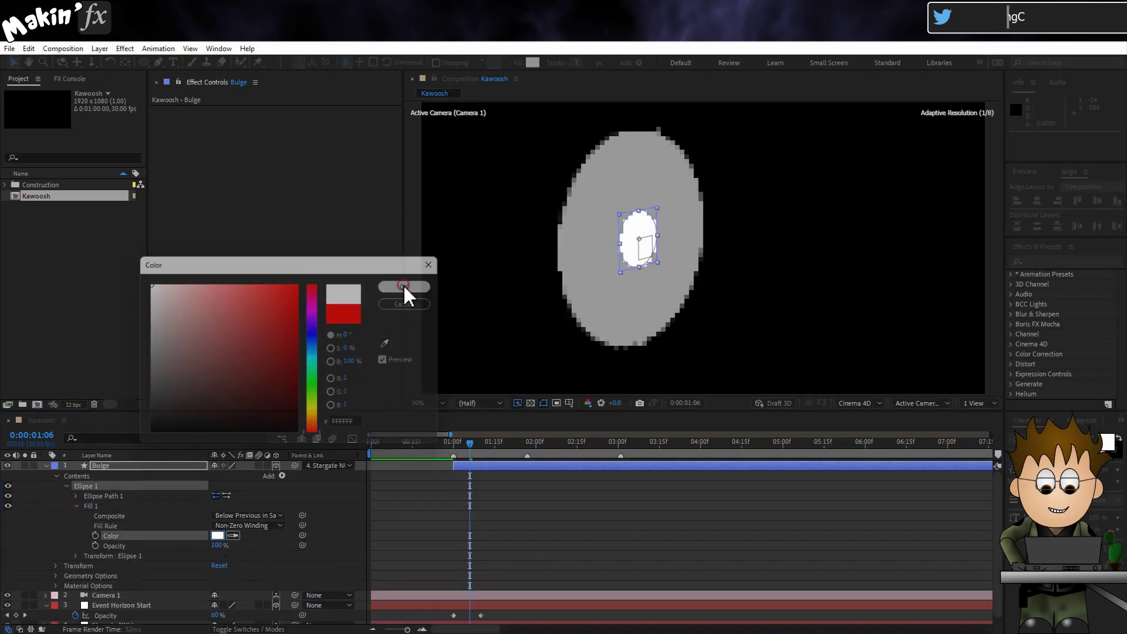
Set the Bulge ellipse size to 600×600.
left_click(75, 496)
left_click(227, 505)
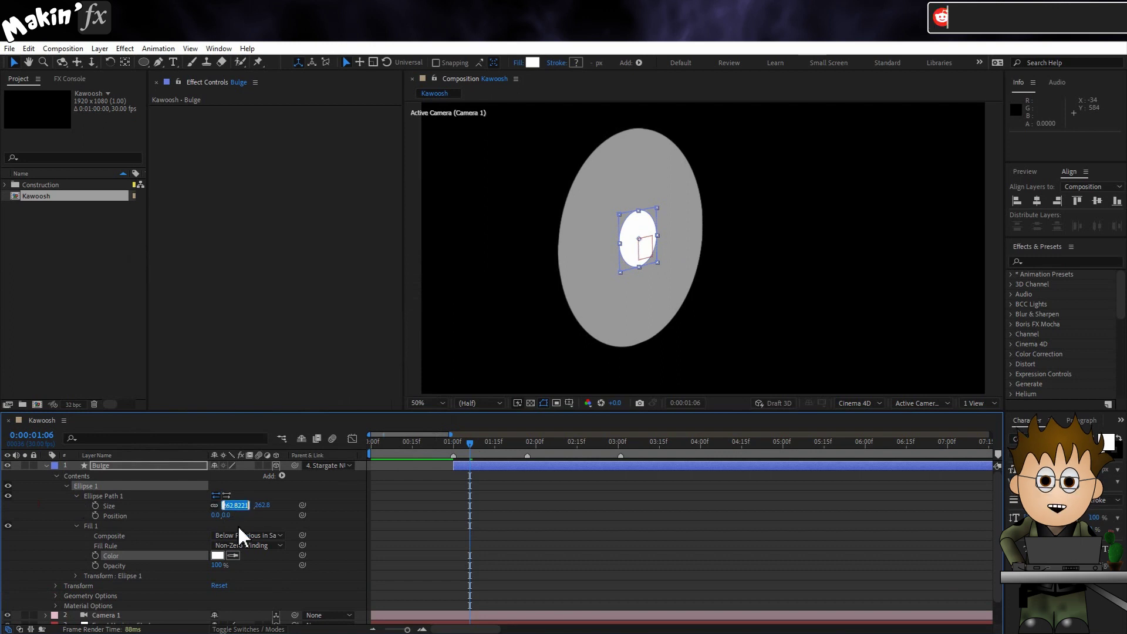
type("600")
key("Return")
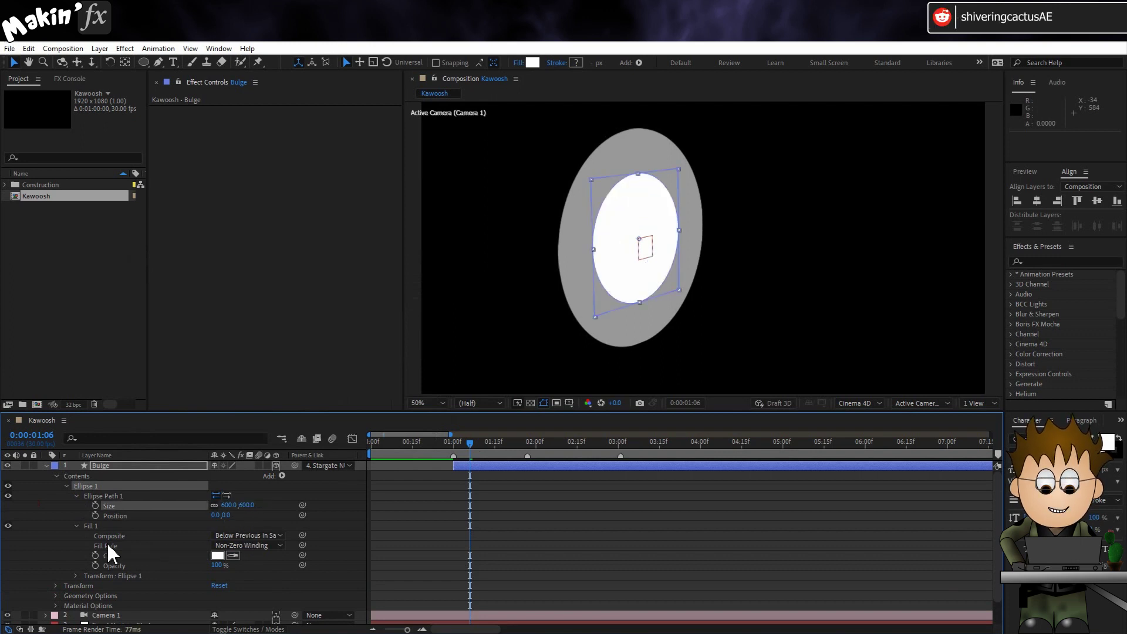
Set Bulge's Auto-Orient to Orient Towards Camera.
left_click(102, 465)
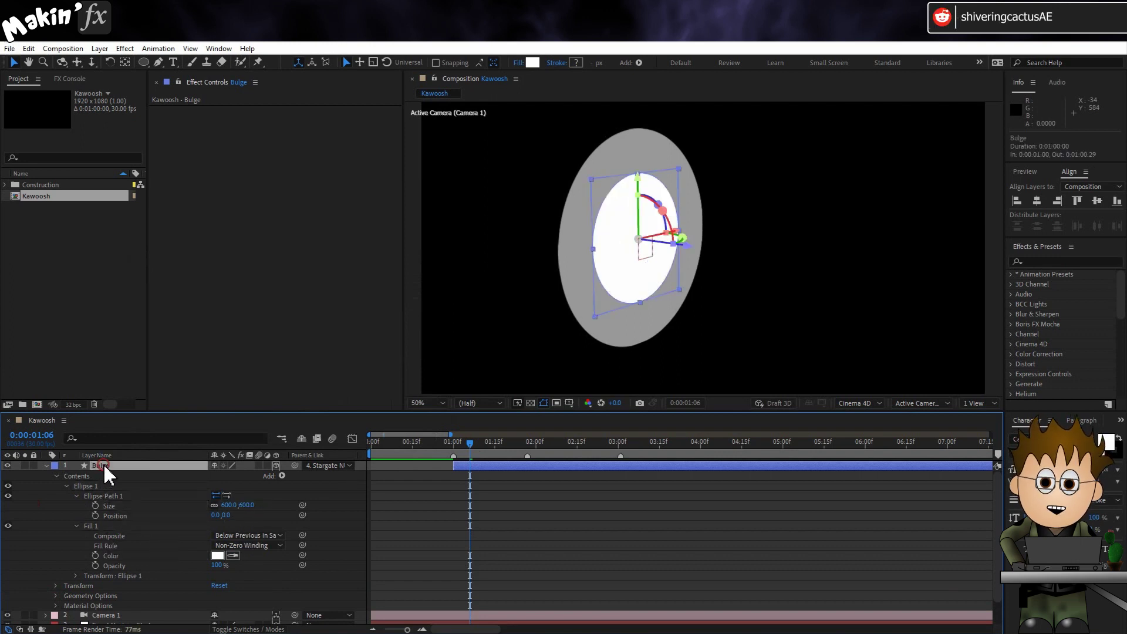
left_click(99, 48)
mouse_move(163, 189)
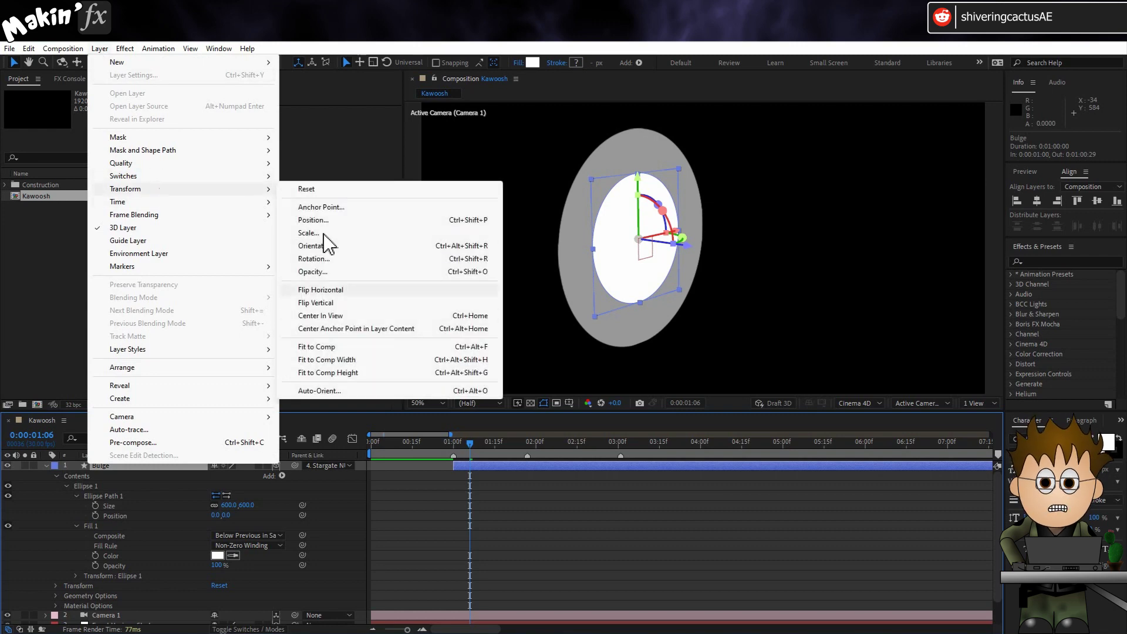
left_click(340, 390)
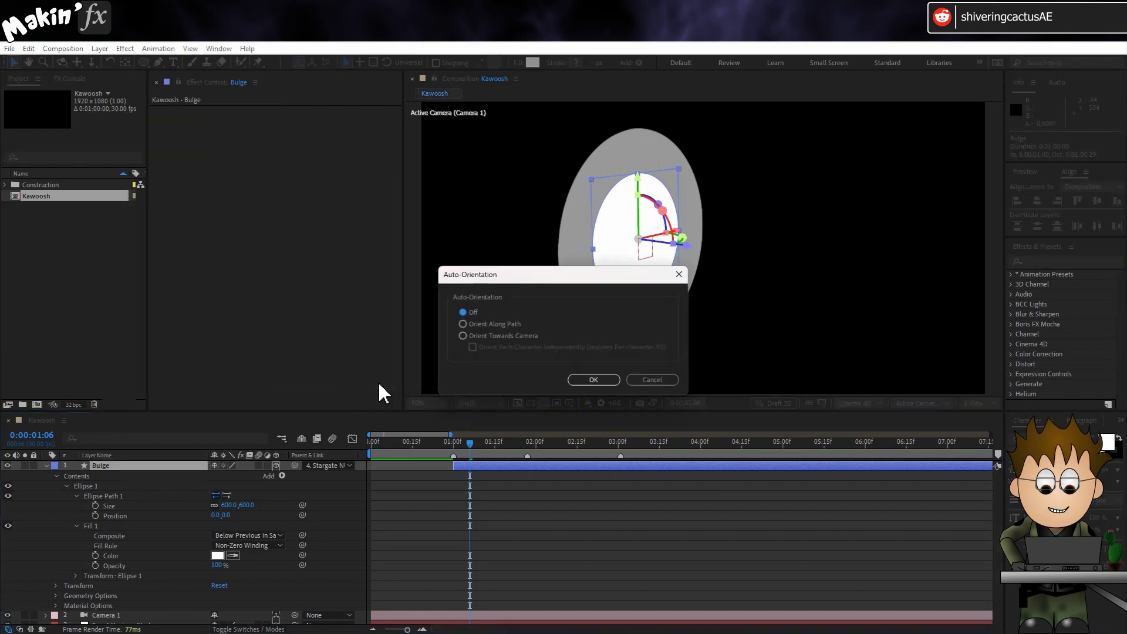
left_click(470, 335)
left_click(591, 379)
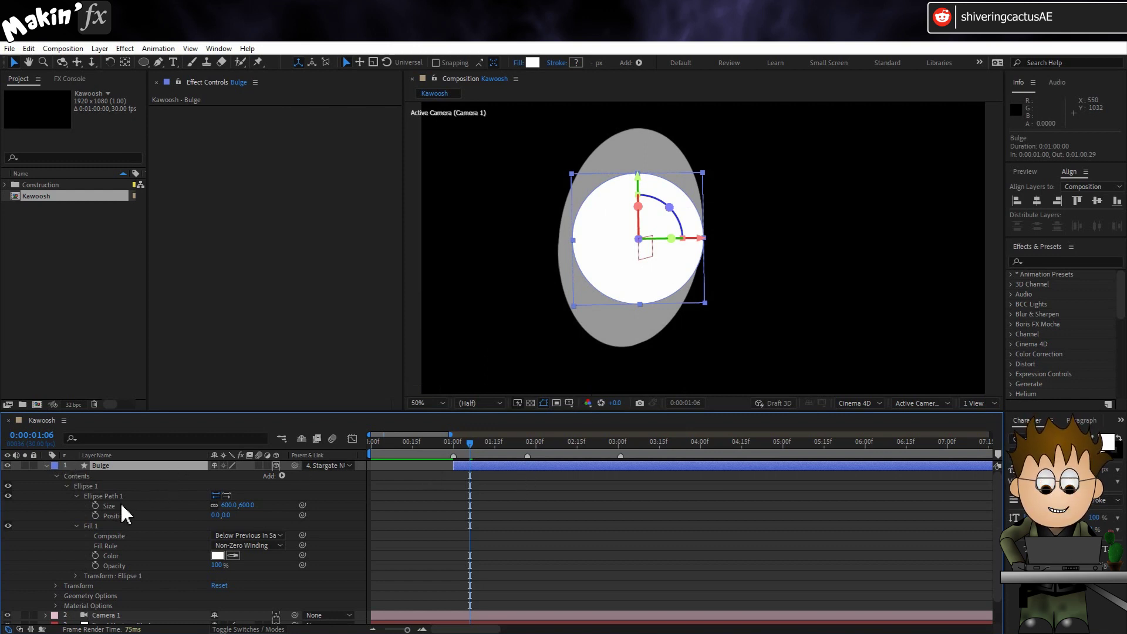
Pick-whip Bulge's Opacity to Event Horizon Start's Opacity.
left_click(62, 62)
left_click_drag(520, 297, 521, 339)
left_click(121, 465)
key("t")
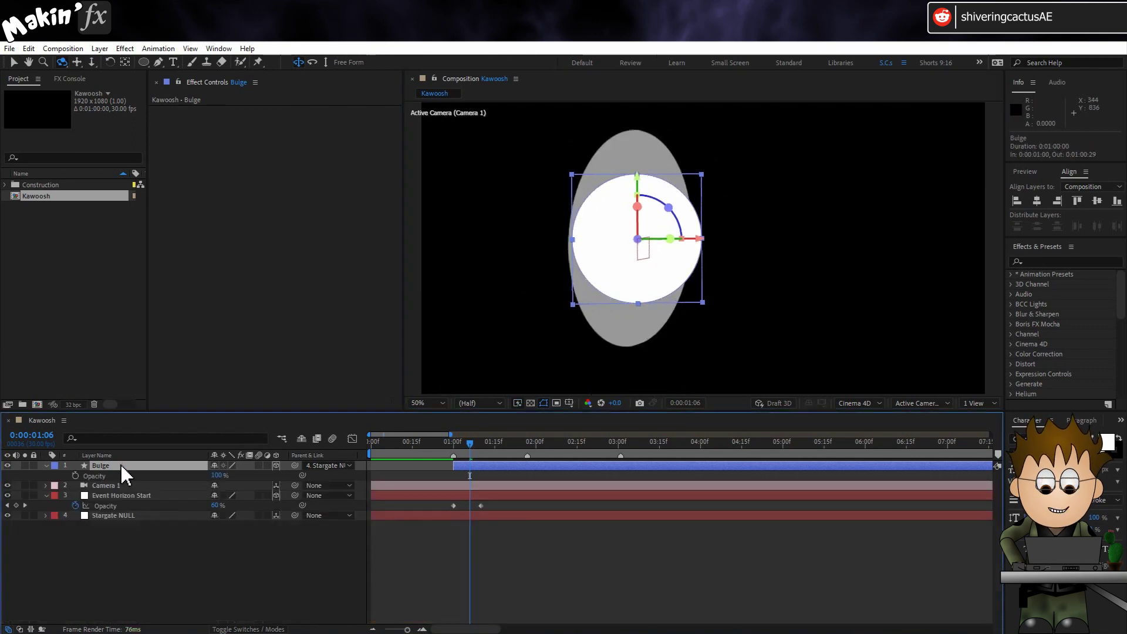
left_click_drag(301, 474, 118, 504)
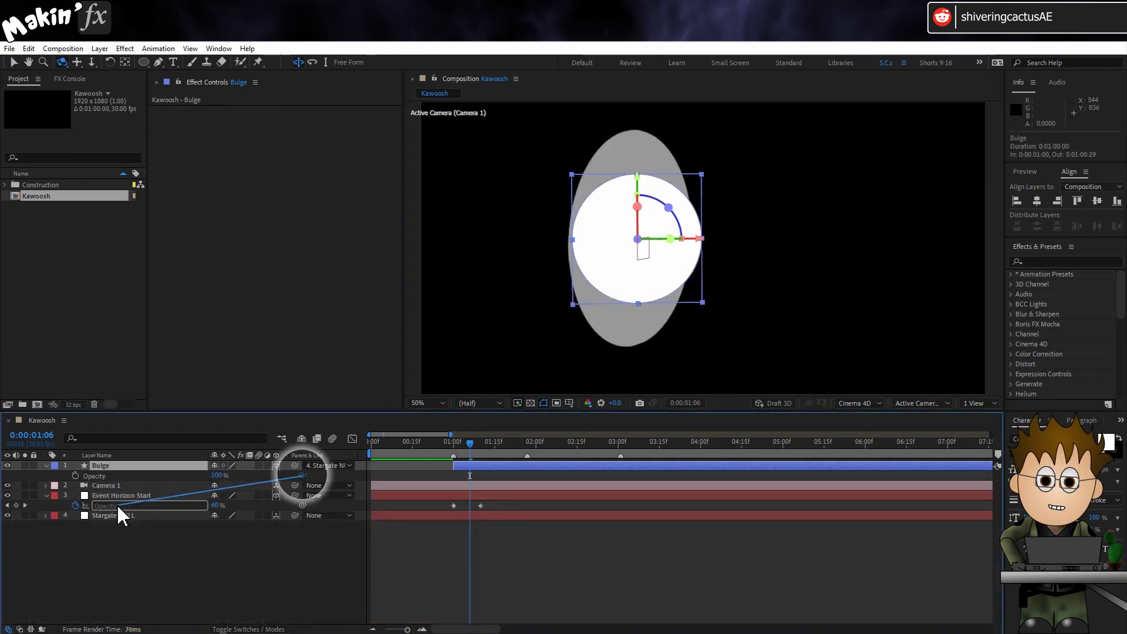
left_click(173, 584)
Show Bulge's Position property and return the playhead to 1:00.
left_click(101, 462)
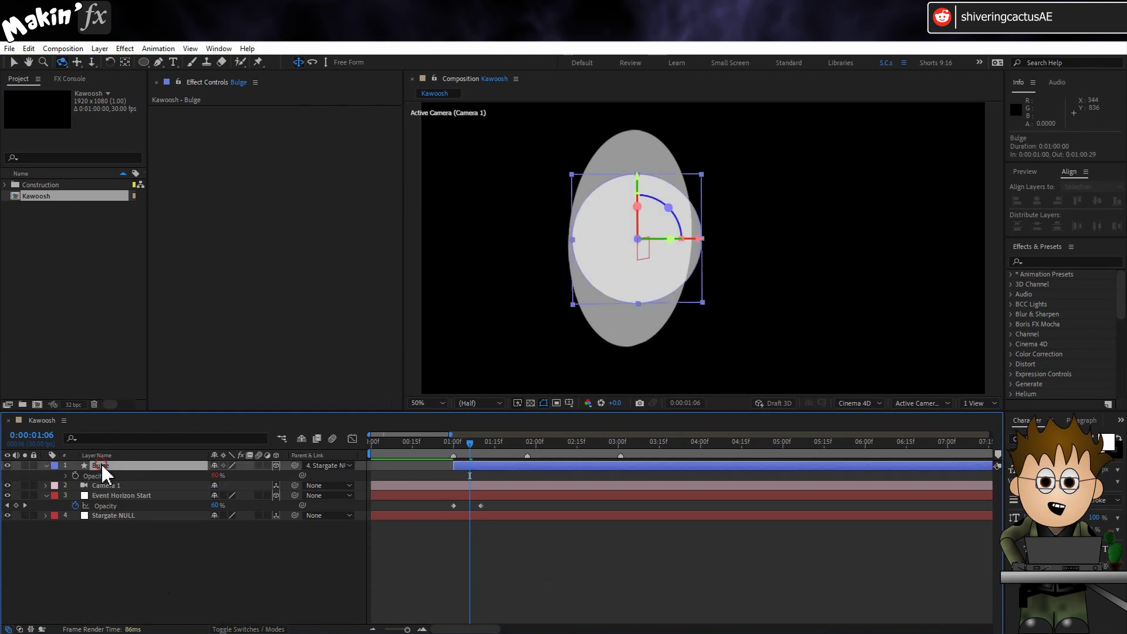
key("p")
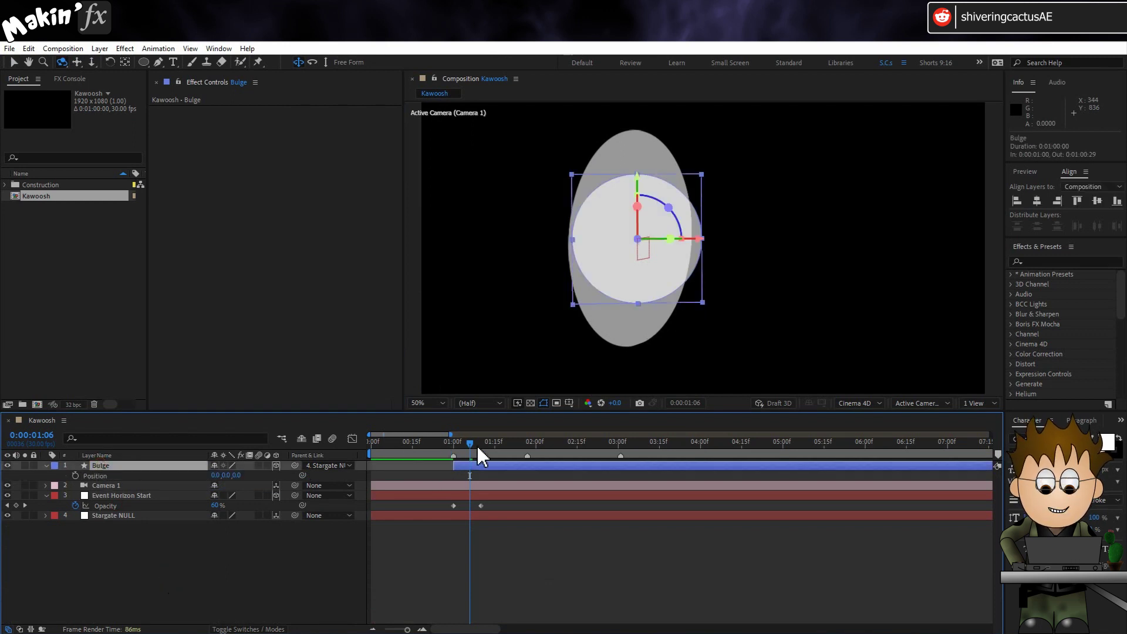
left_click_drag(476, 444, 453, 445)
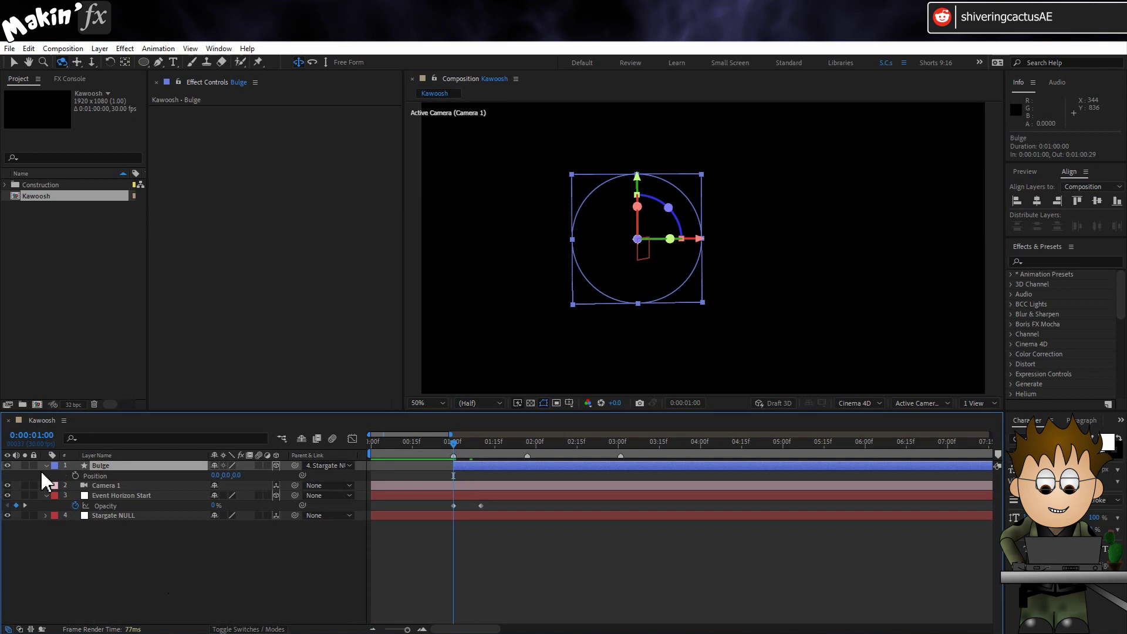
Add a Bulge Position keyframe at 1:00 with Z 750.
left_click(76, 476)
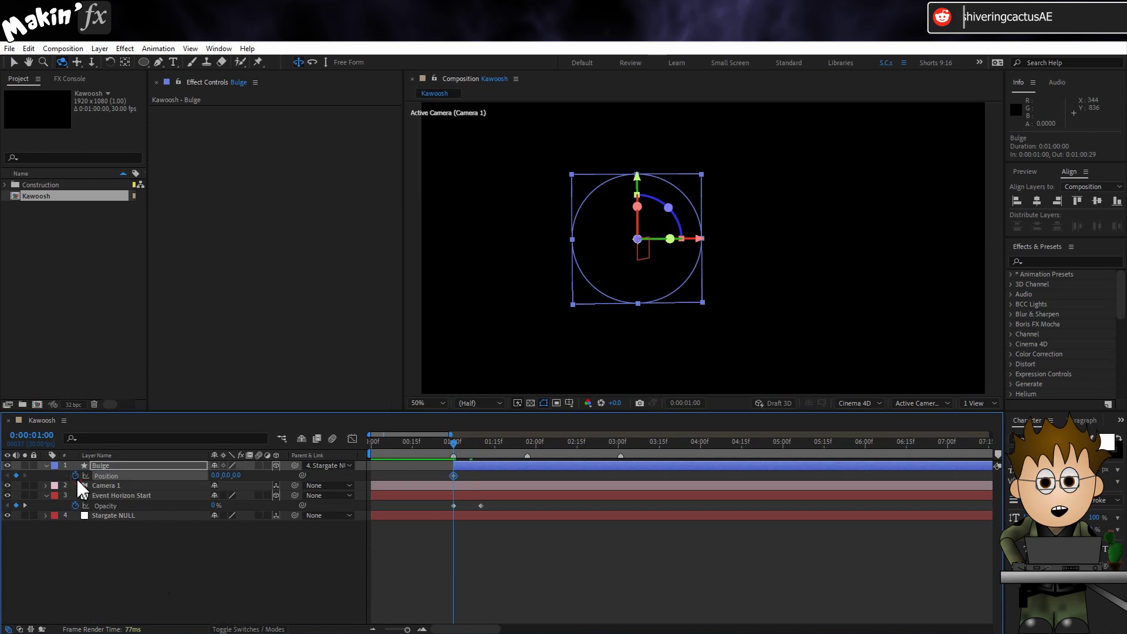
left_click(240, 475)
type("750")
key("Return")
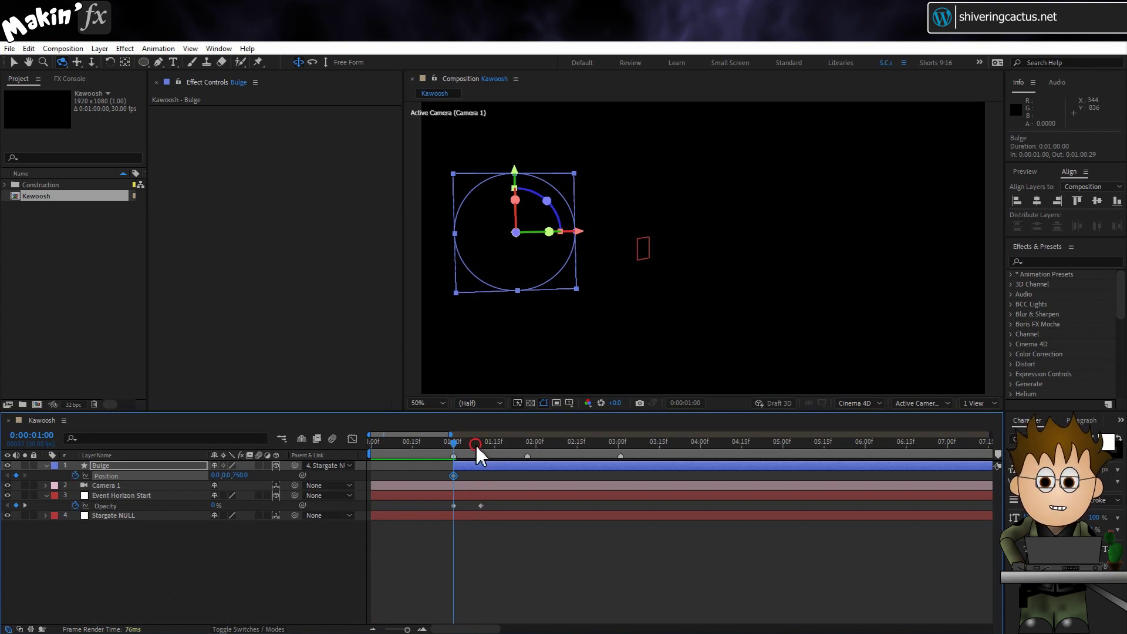
Keyframe Bulge's Z position at -1400 at 1:27.
left_click_drag(474, 446, 530, 456)
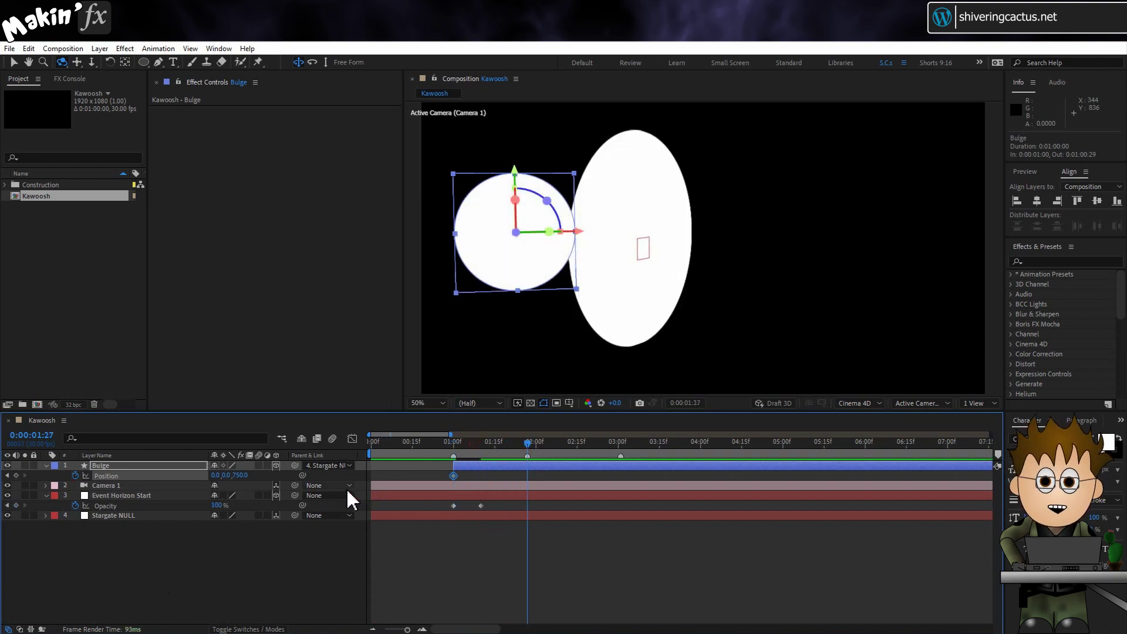
left_click(241, 475)
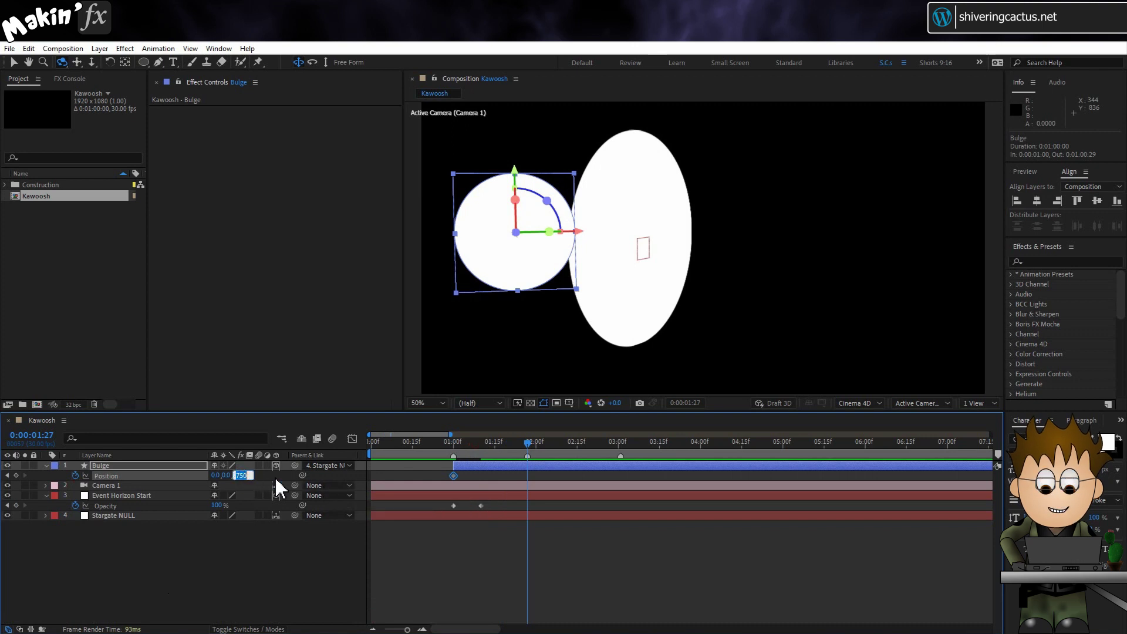
type("-1400")
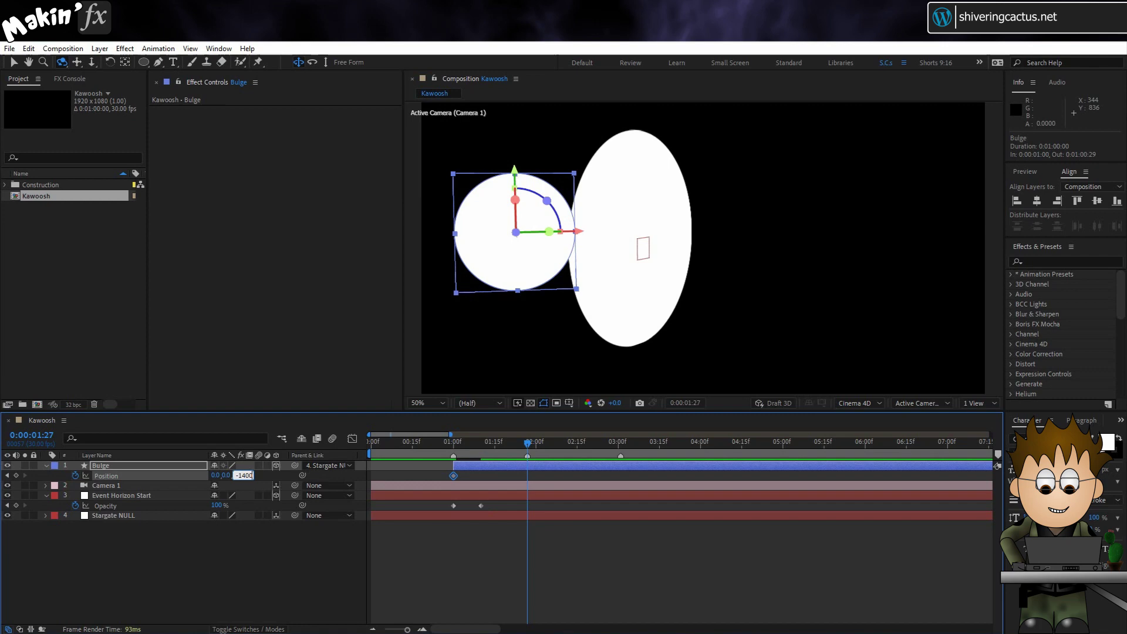
key("Return")
Add a third Bulge Position keyframe at 2:25, entering Z -462.9.
left_click_drag(559, 446, 612, 445)
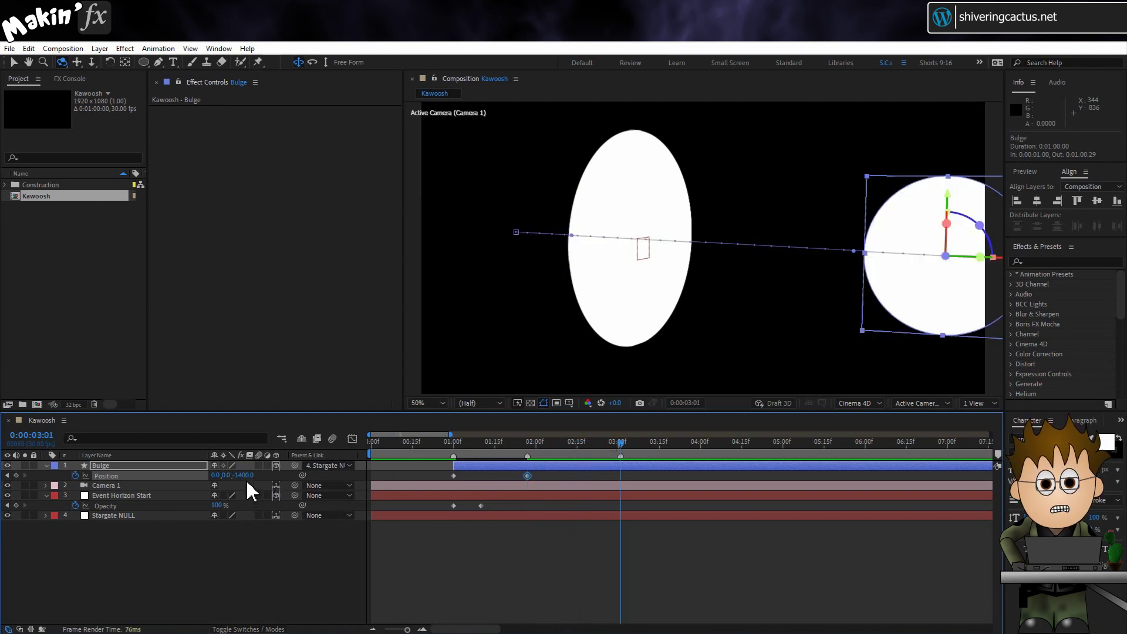
key("Page_Up")
key("Page_Up")
key("Page_Up")
key("Page_Up")
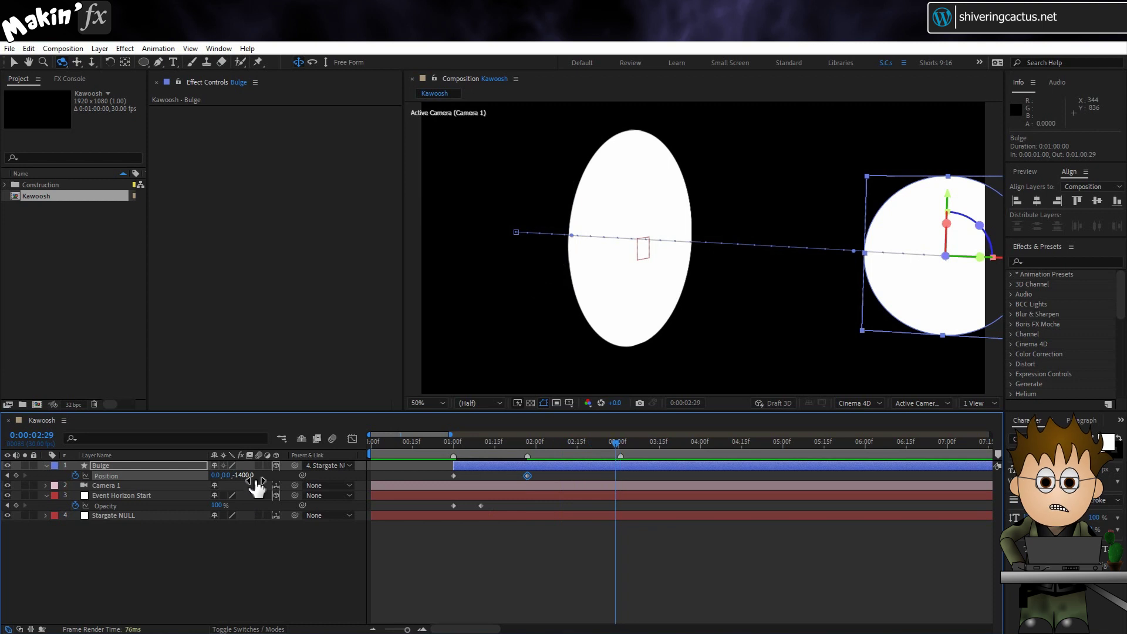
key("Page_Up")
key("Page_Up")
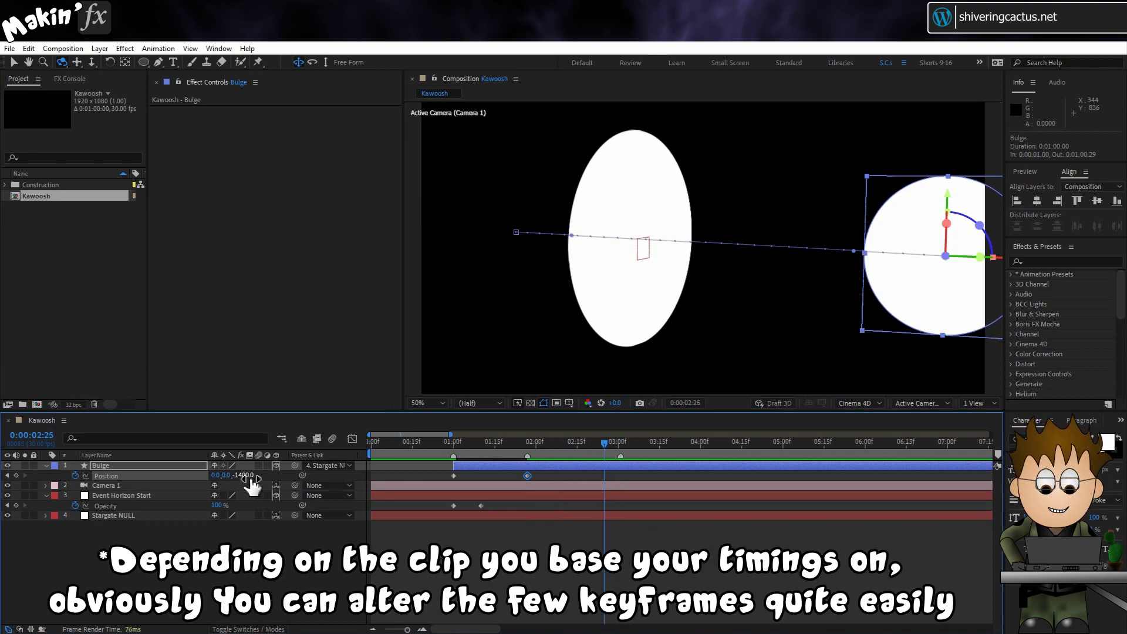
left_click(250, 478)
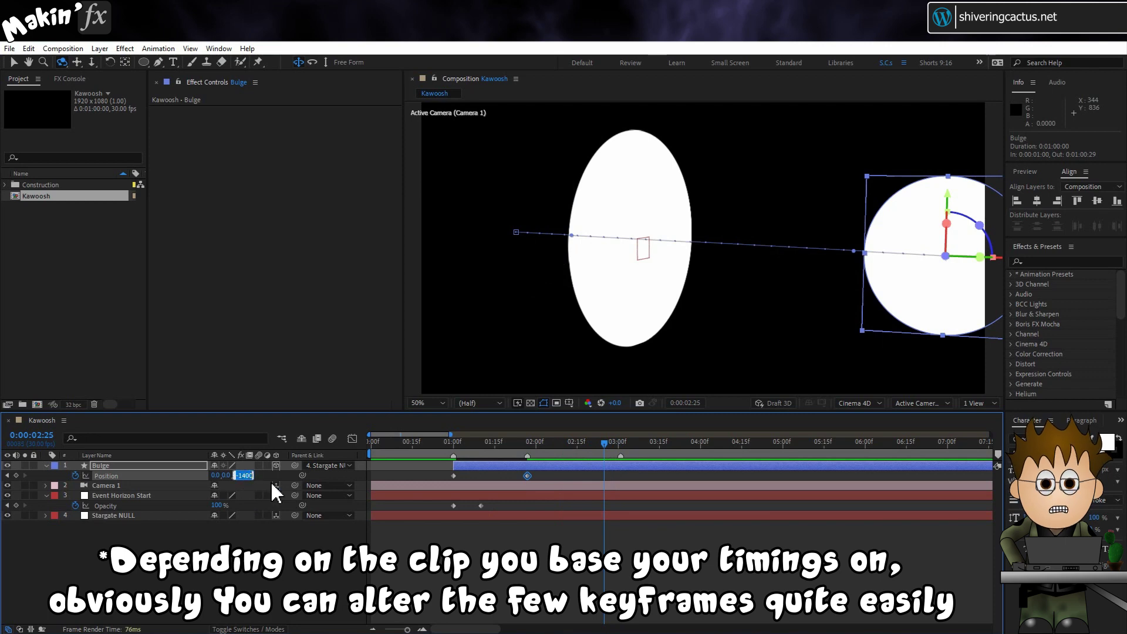
type("-462.9")
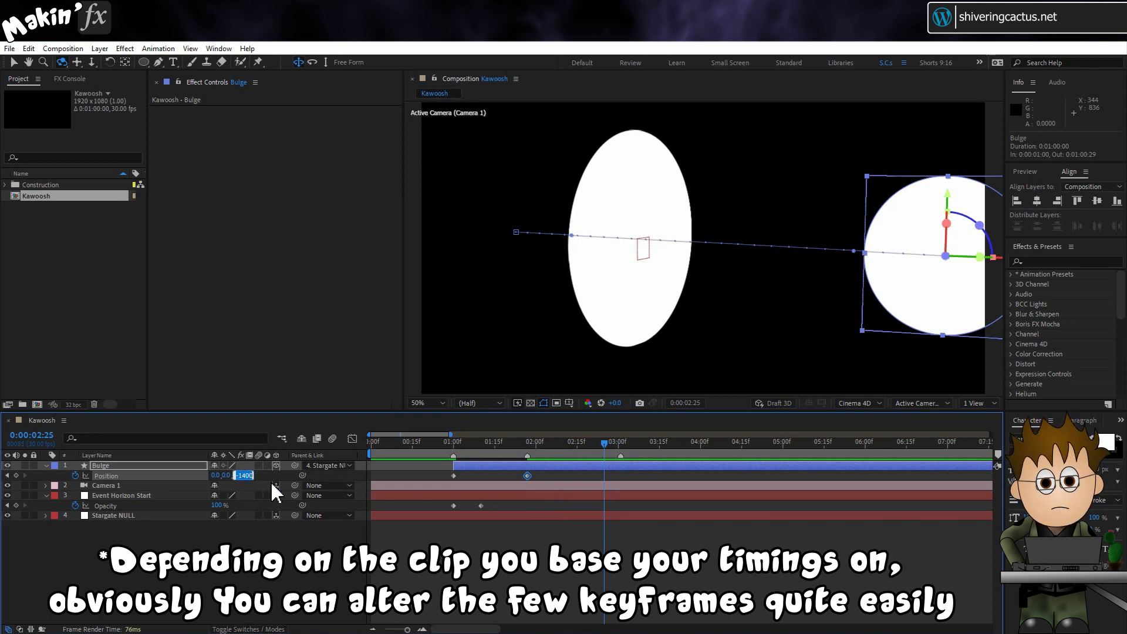
key("Return")
key("ctrl+Down")
Apply Easy Ease to Bulge's Position keyframes at 1:27 and 2:25.
key("j")
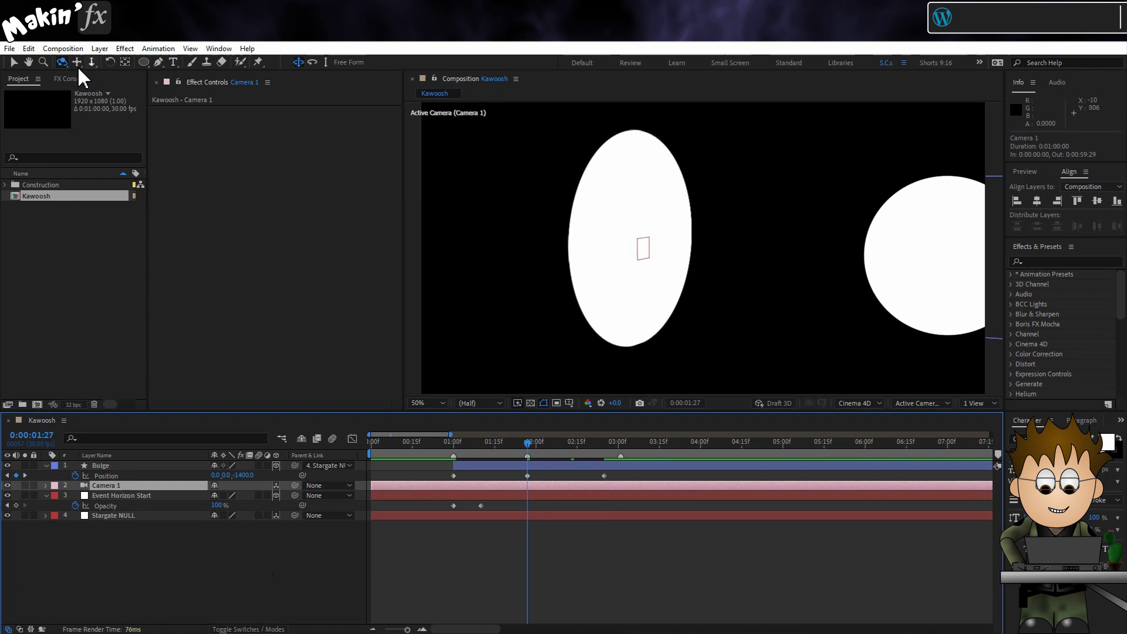
key("ctrl+Up")
left_click(605, 476)
right_click(604, 475)
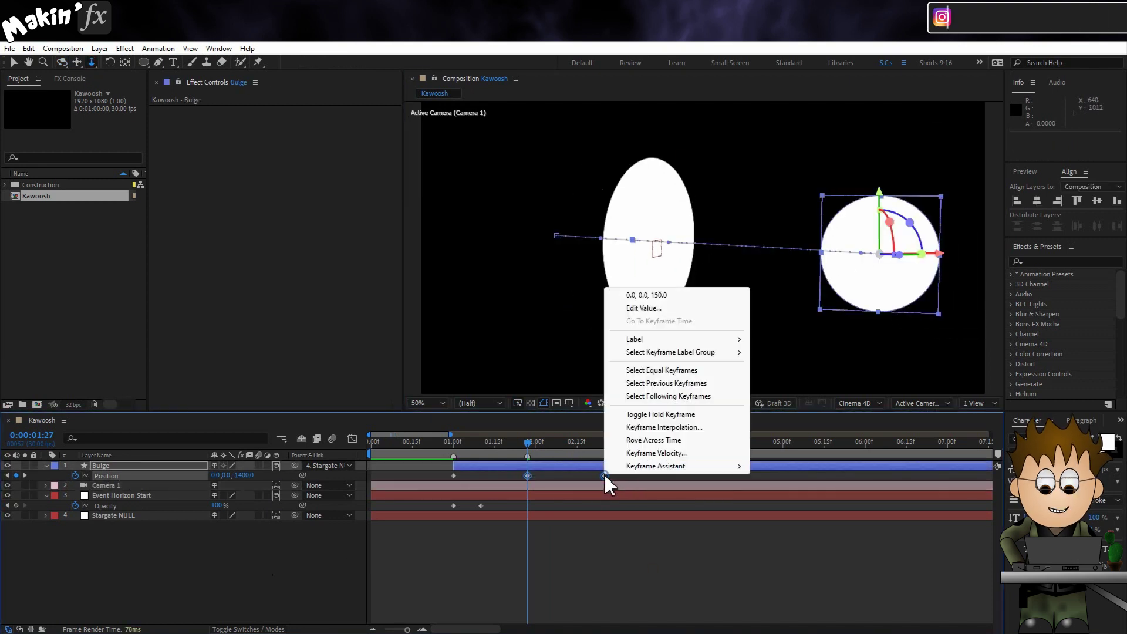
mouse_move(645, 467)
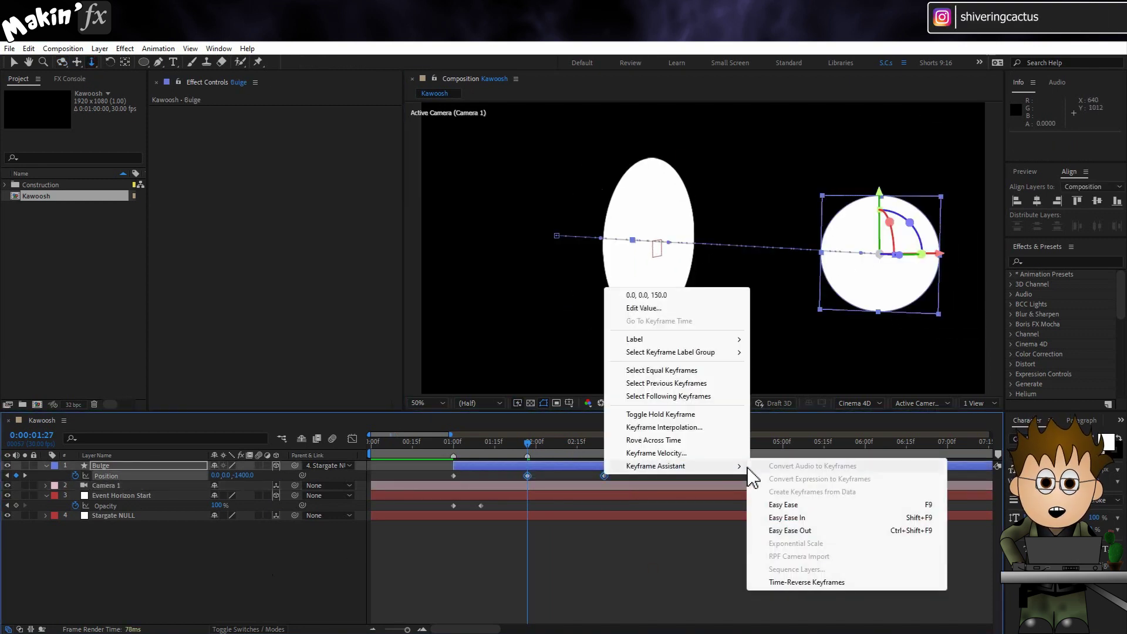
left_click(791, 504)
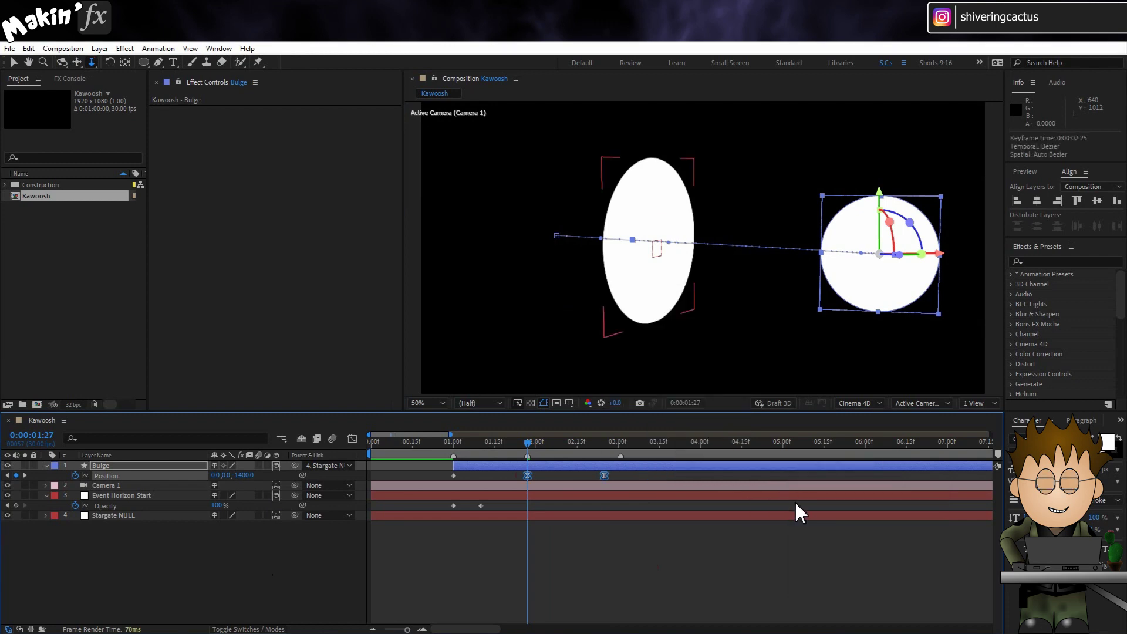
left_click(130, 464)
Duplicate the Bulge layer and rename the copy midpoint1.
left_click(28, 48)
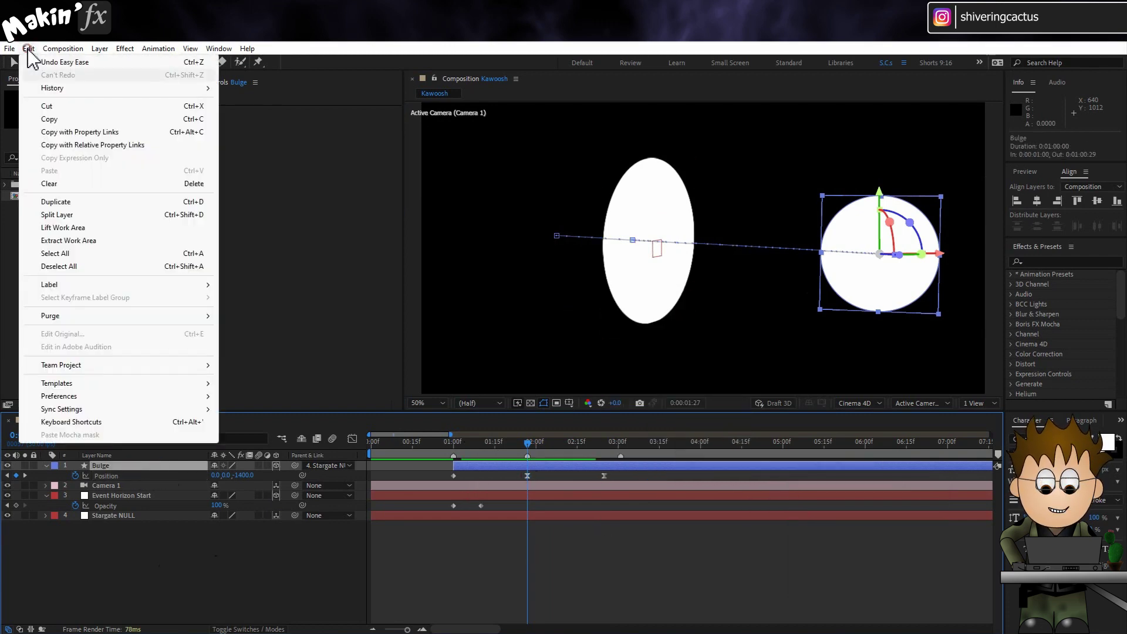
left_click(82, 206)
key("Return")
type("midpoint")
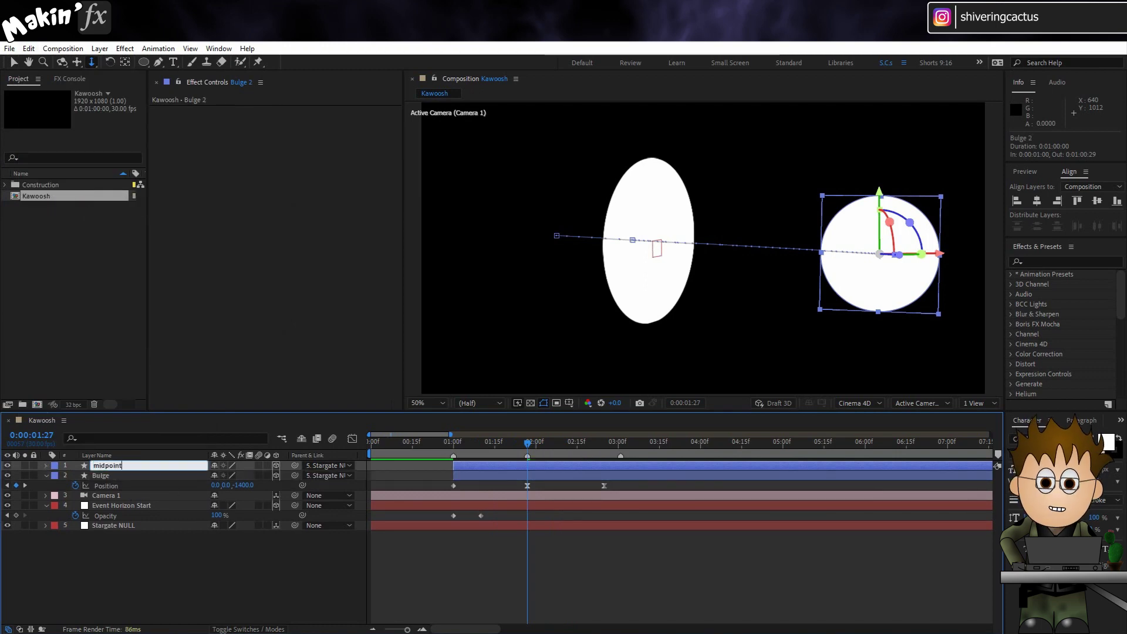
key("Return")
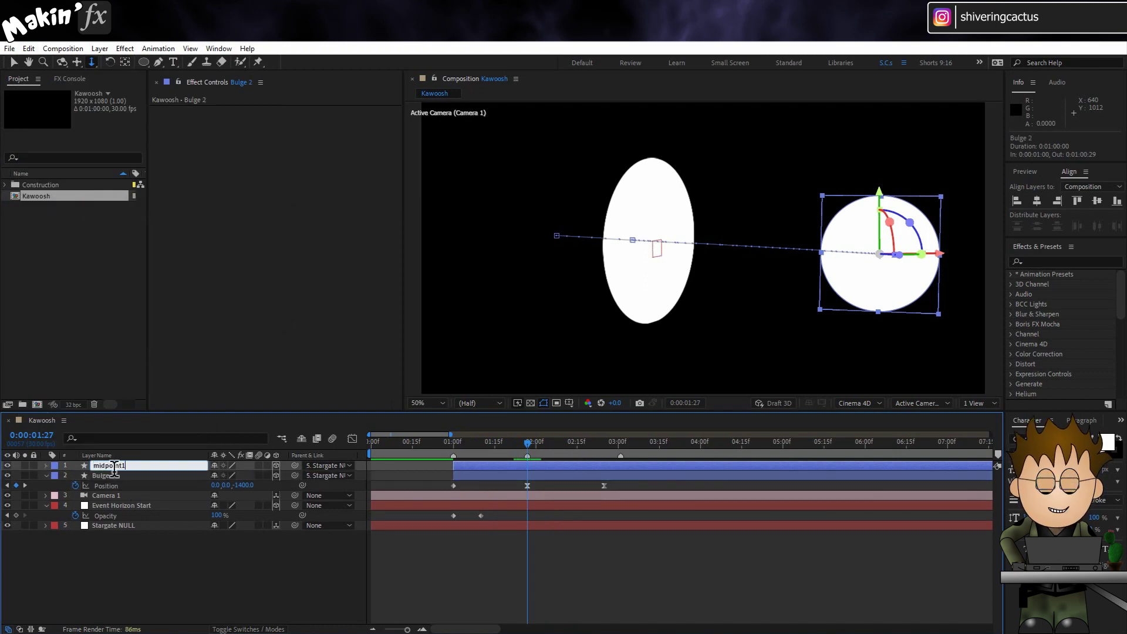
key("Return")
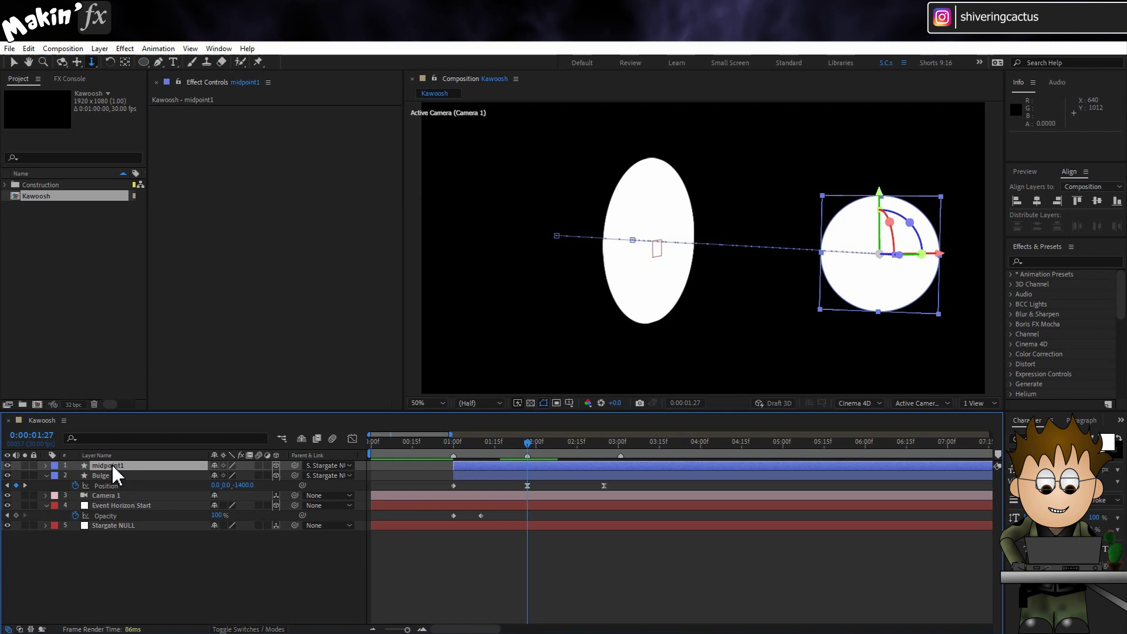
Remove midpoint1's Position keyframes and pick-whip its Position to Bulge's Position.
key("p")
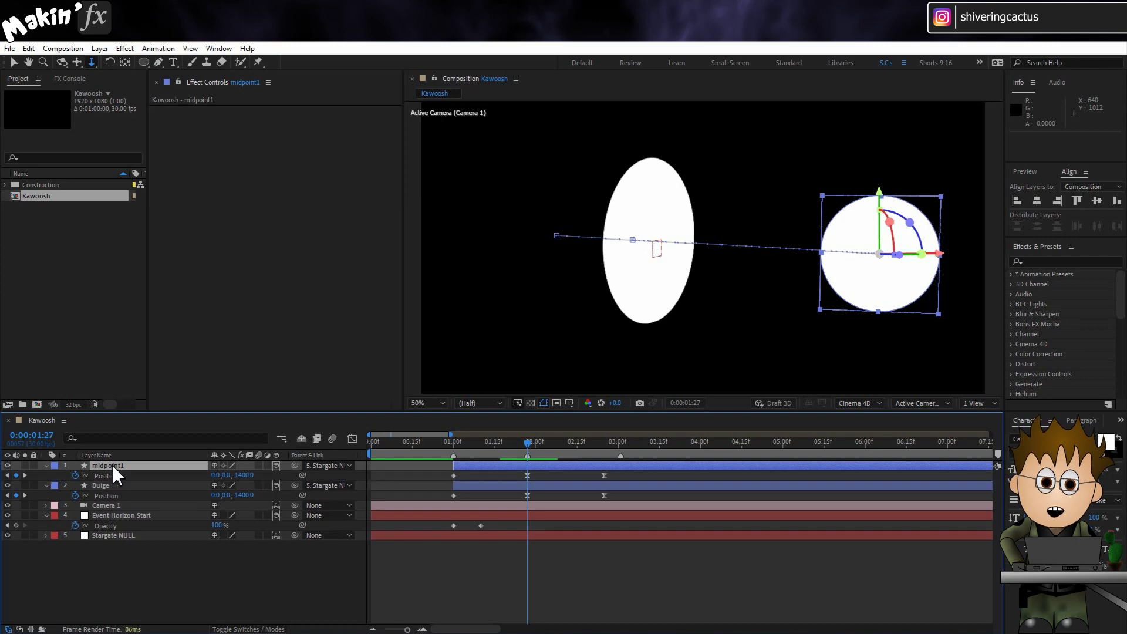
left_click(230, 598)
left_click(75, 476)
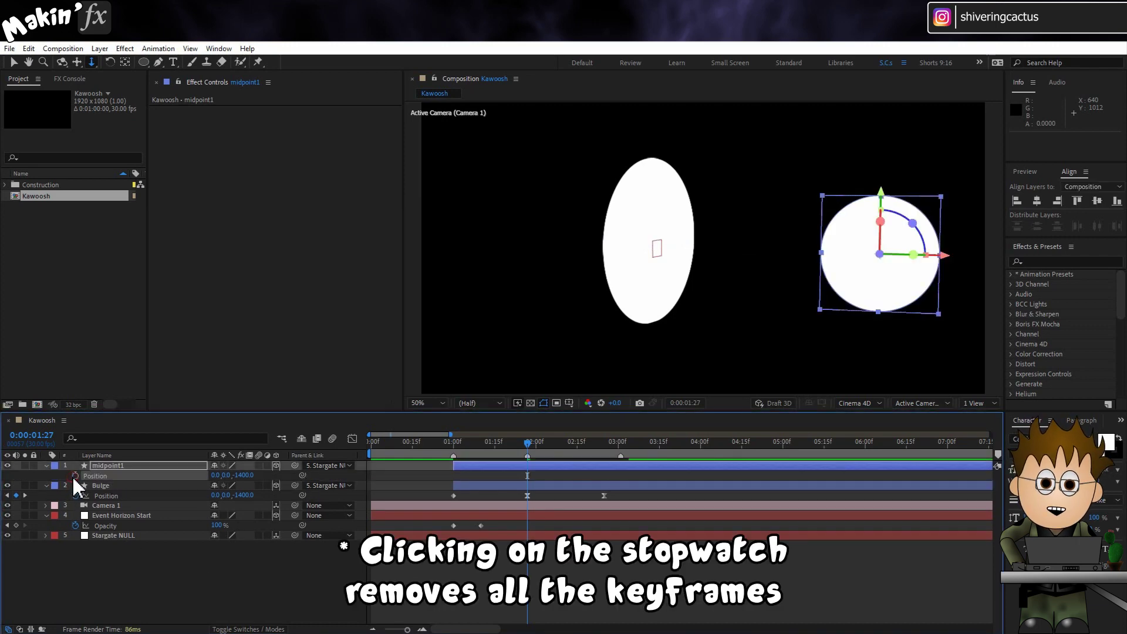
left_click_drag(302, 475, 150, 494)
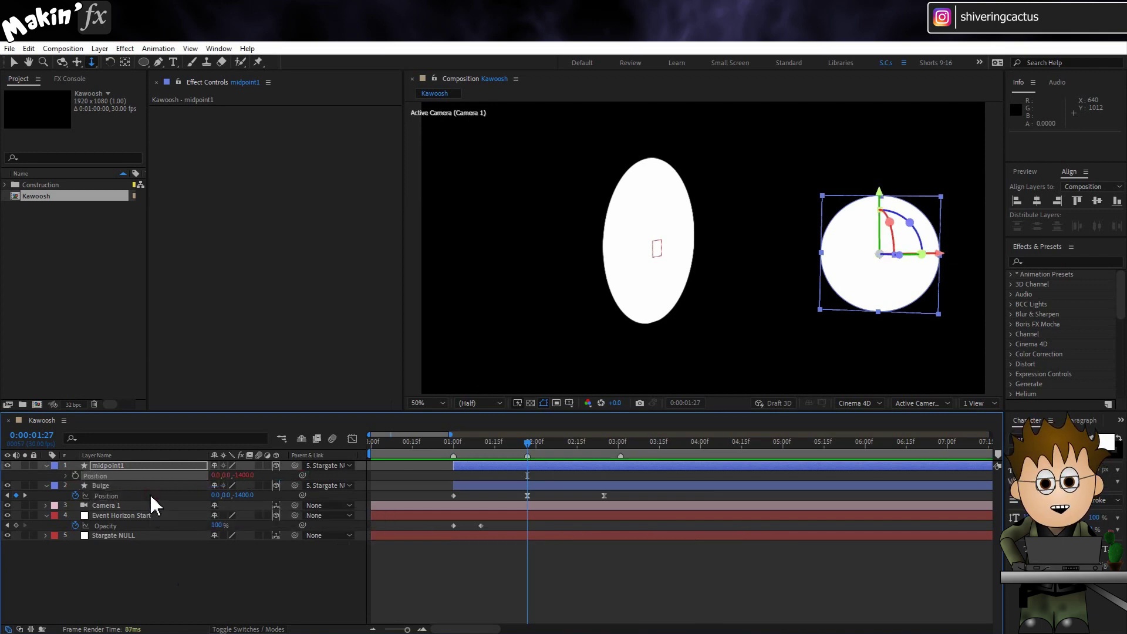
left_click(150, 555)
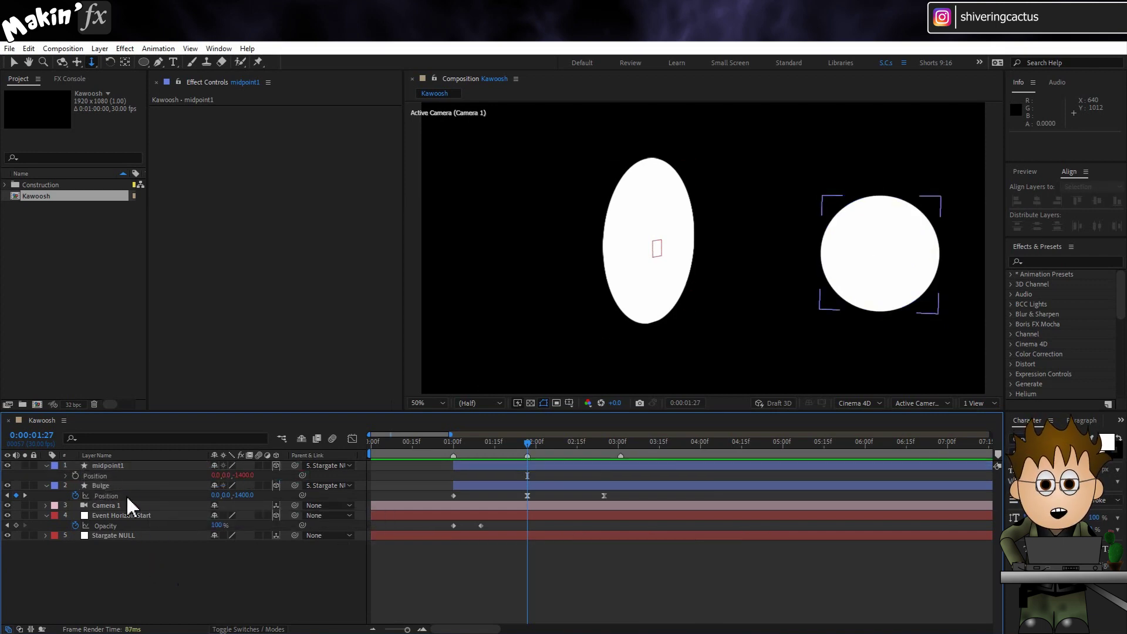
Begin midpoint1's Position expression with var pos = Bulge's position and X = pos[0].
left_click(66, 476)
left_click(506, 485)
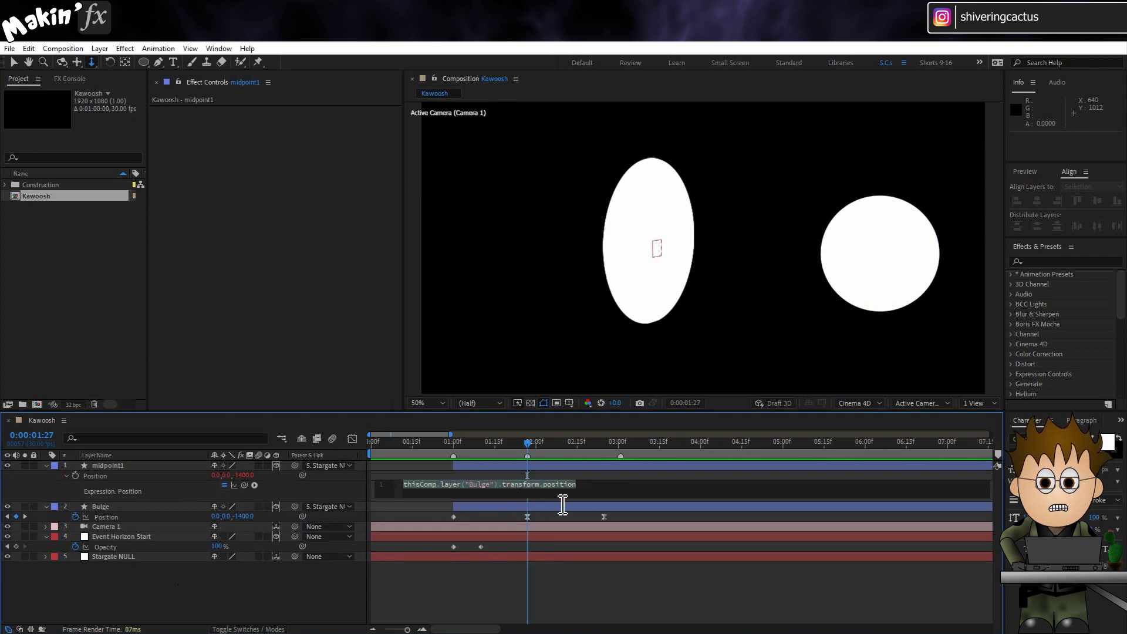
left_click(404, 485)
type("var pos = ")
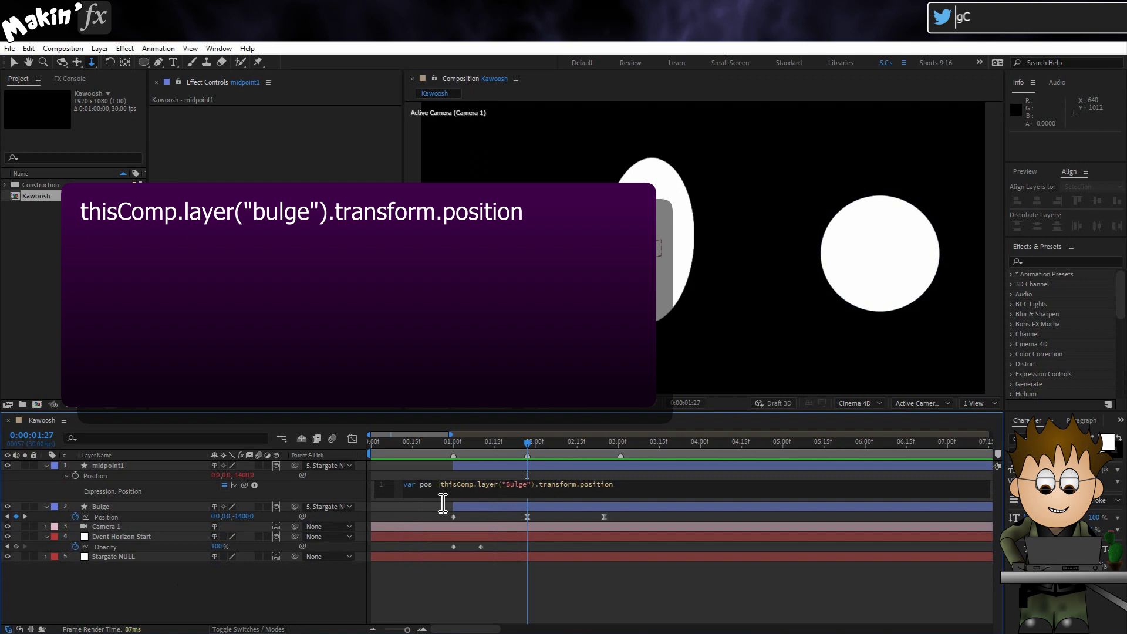
type(";")
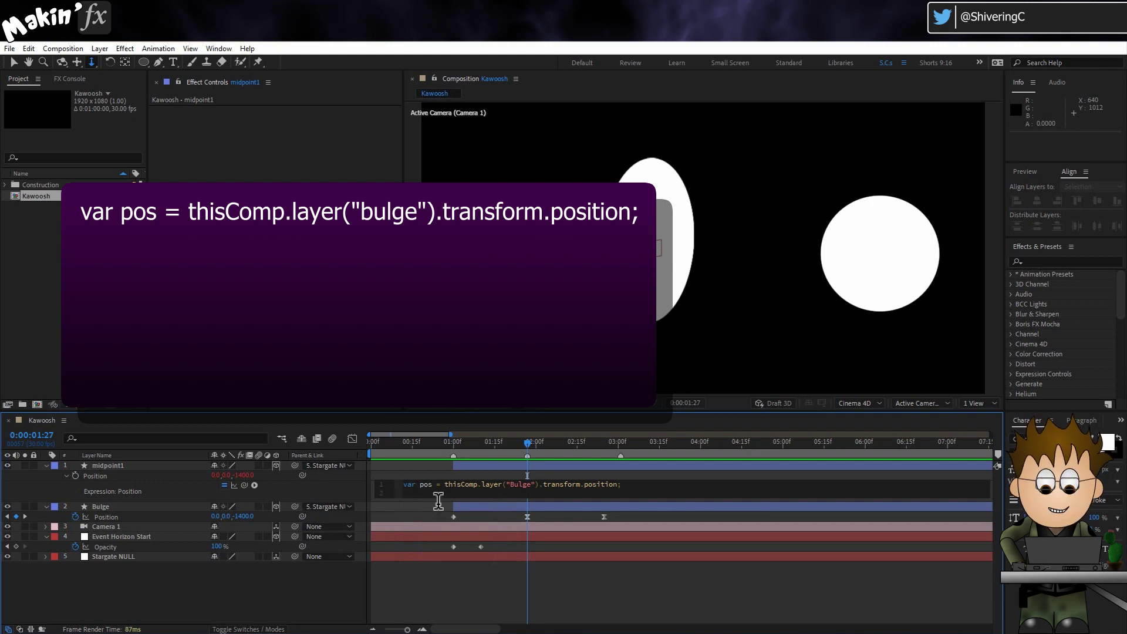
type("X = pos[")
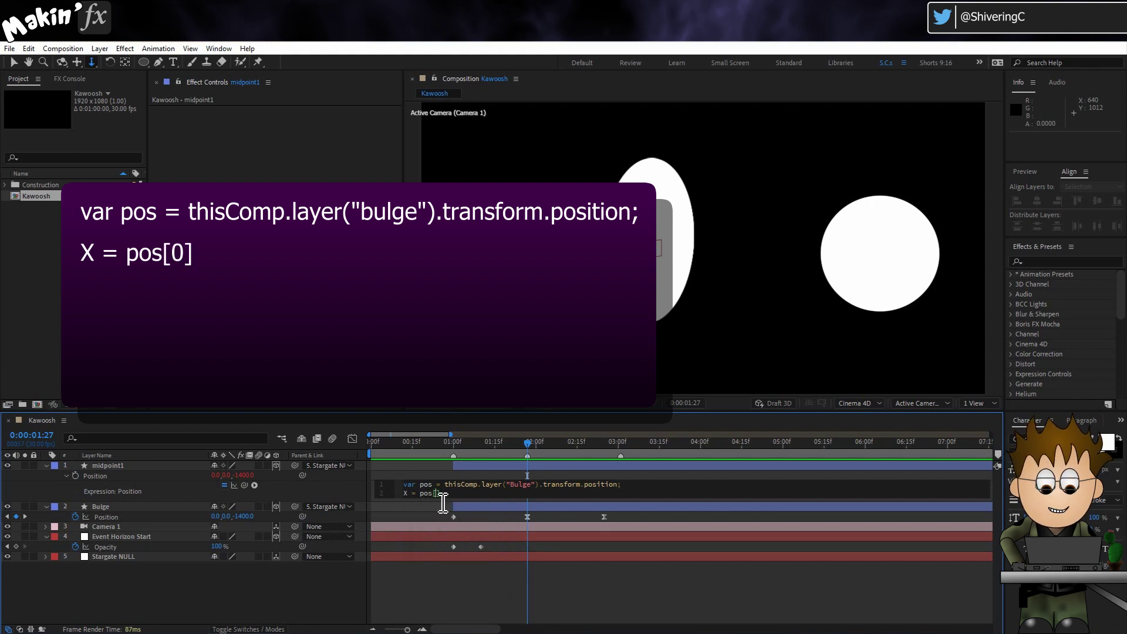
type("0")
Add Y = pos[1], Z = pos[2]*0.25 and return [X,Y,Z] in the expression.
key("Return")
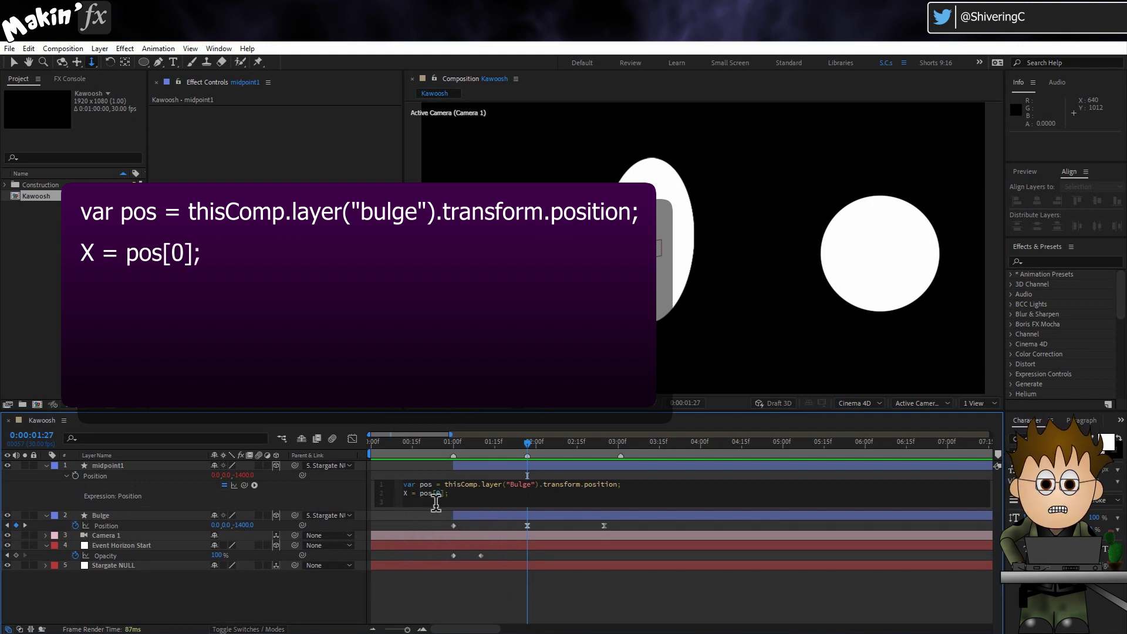
type("Y = po")
type("s[1")
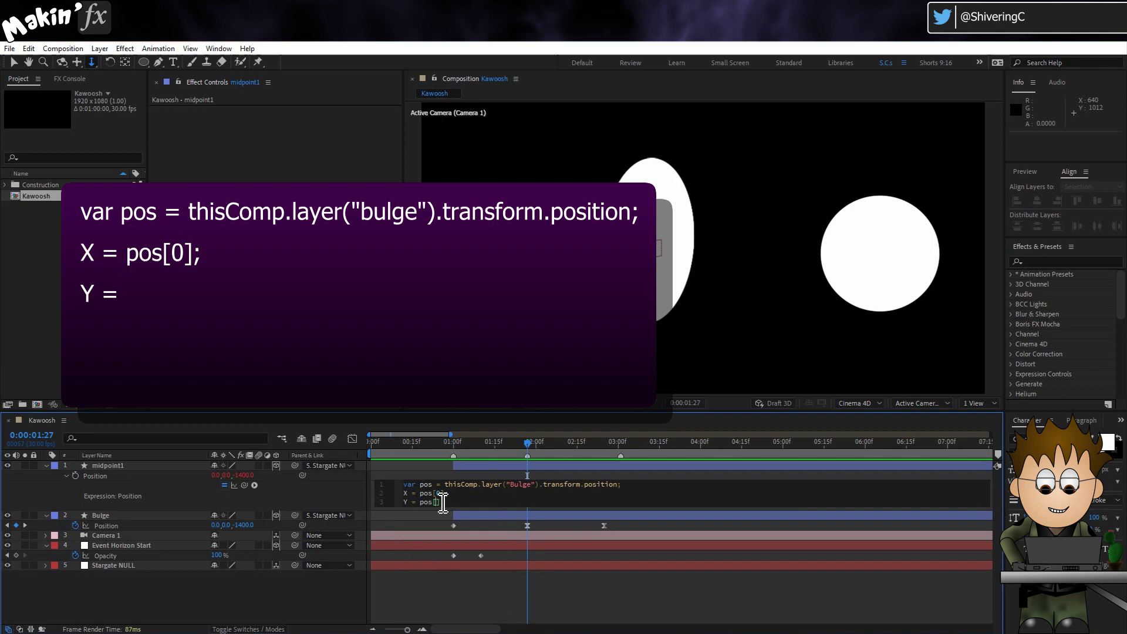
key("Return")
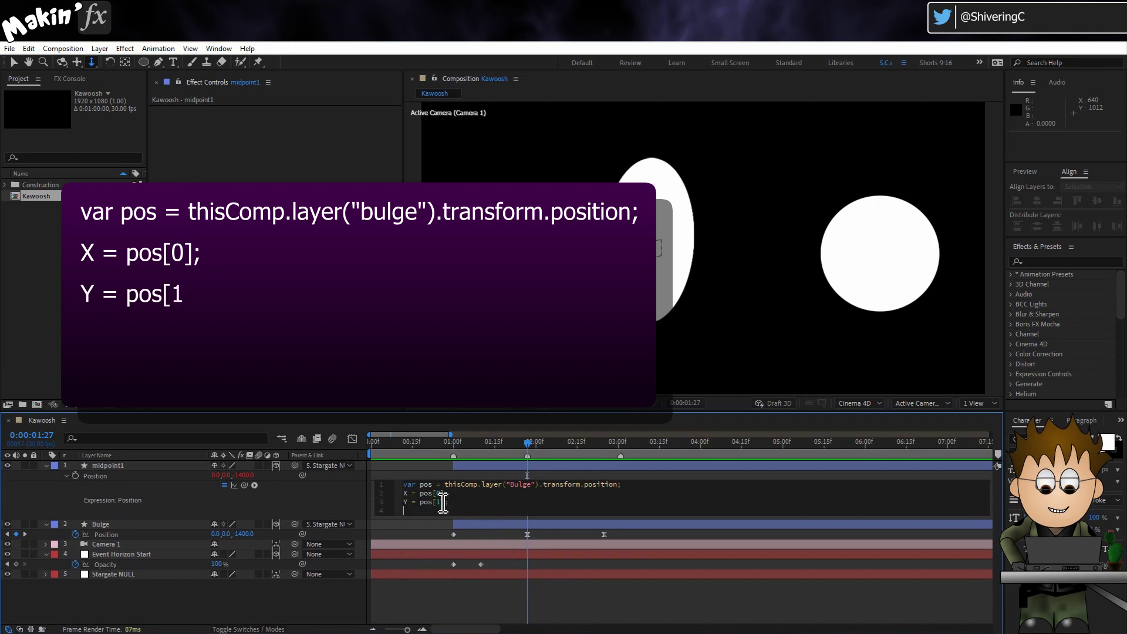
type("Z =")
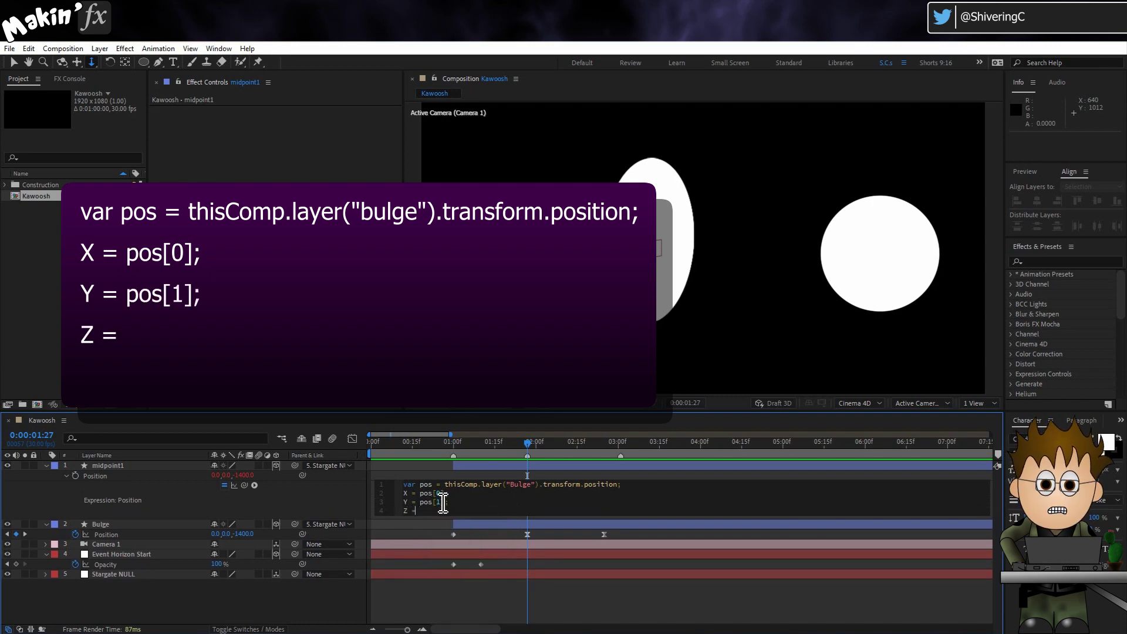
key("BackSpace")
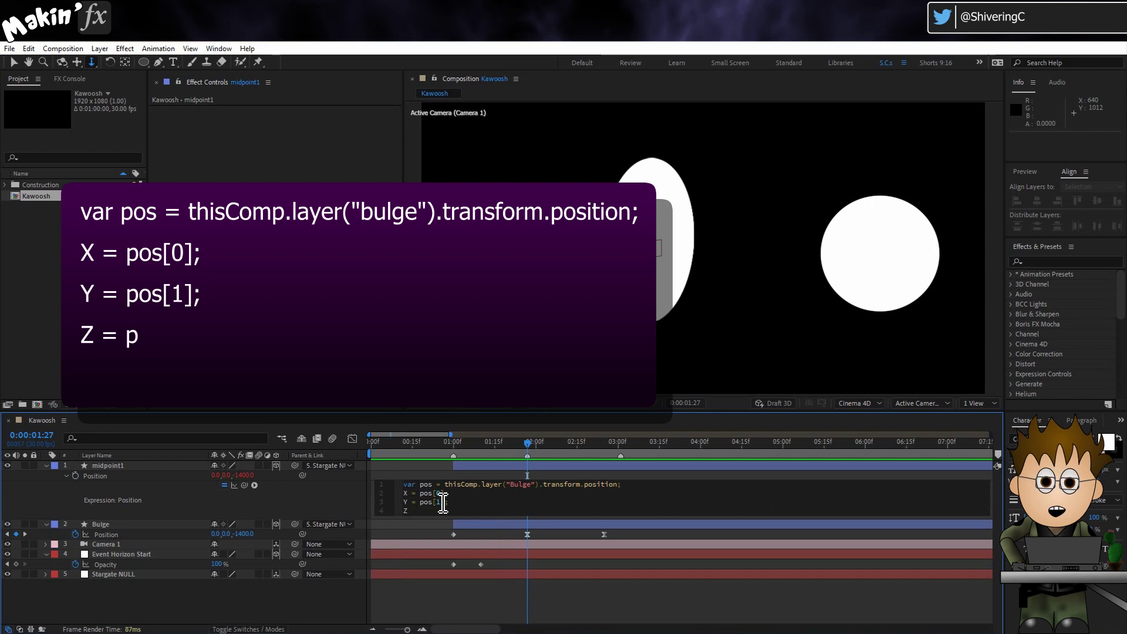
type("= pos[2")
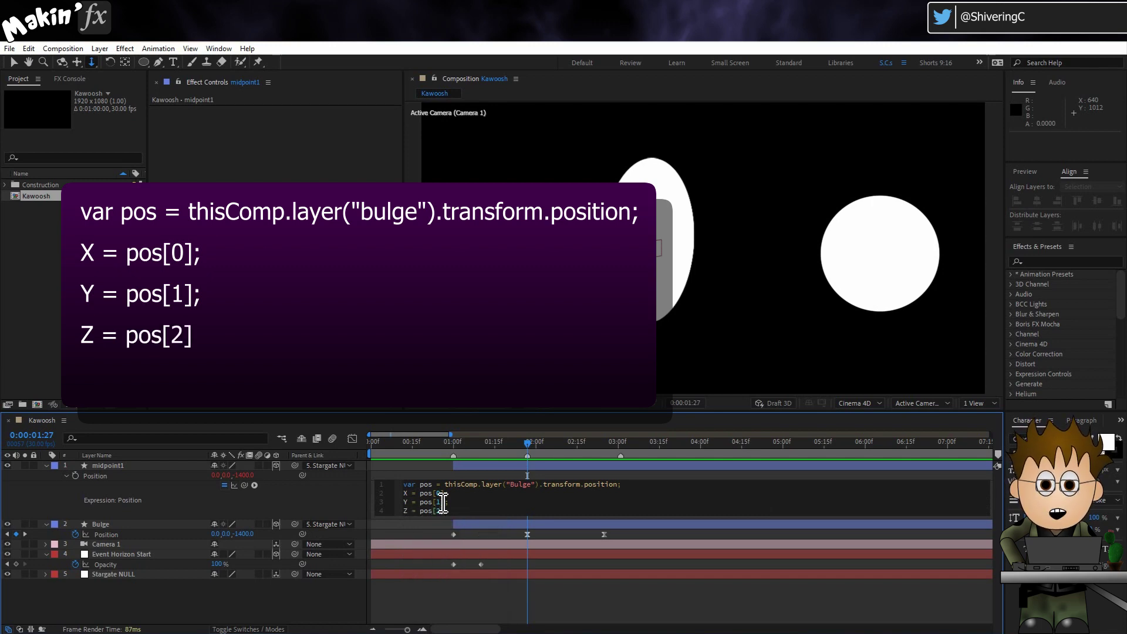
type("]*0.25")
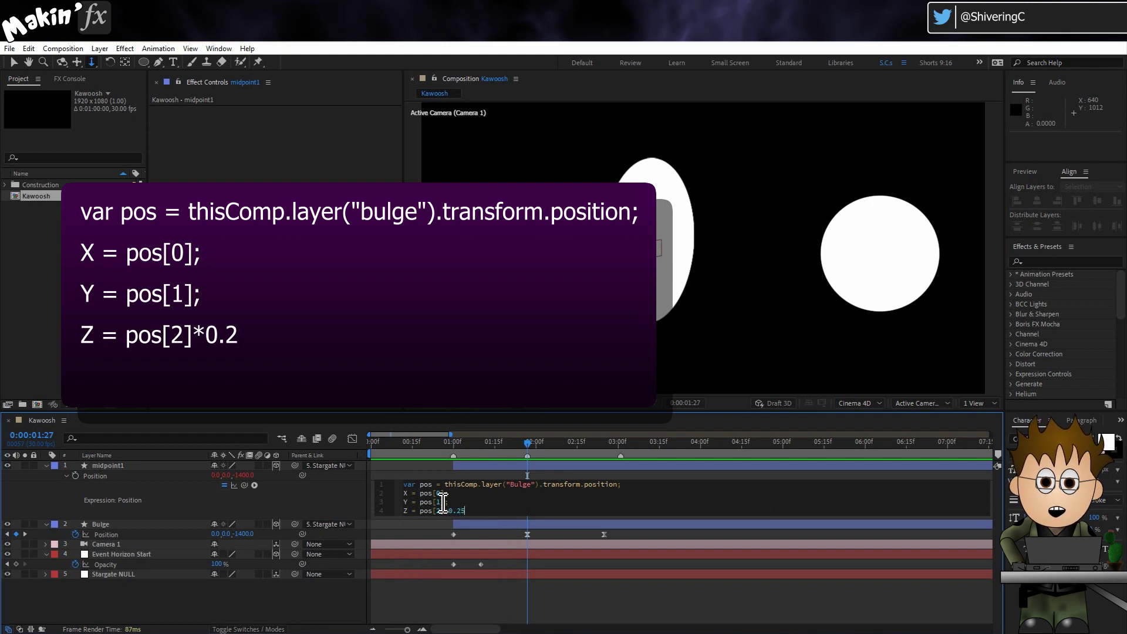
type(";")
key("Return")
type("[")
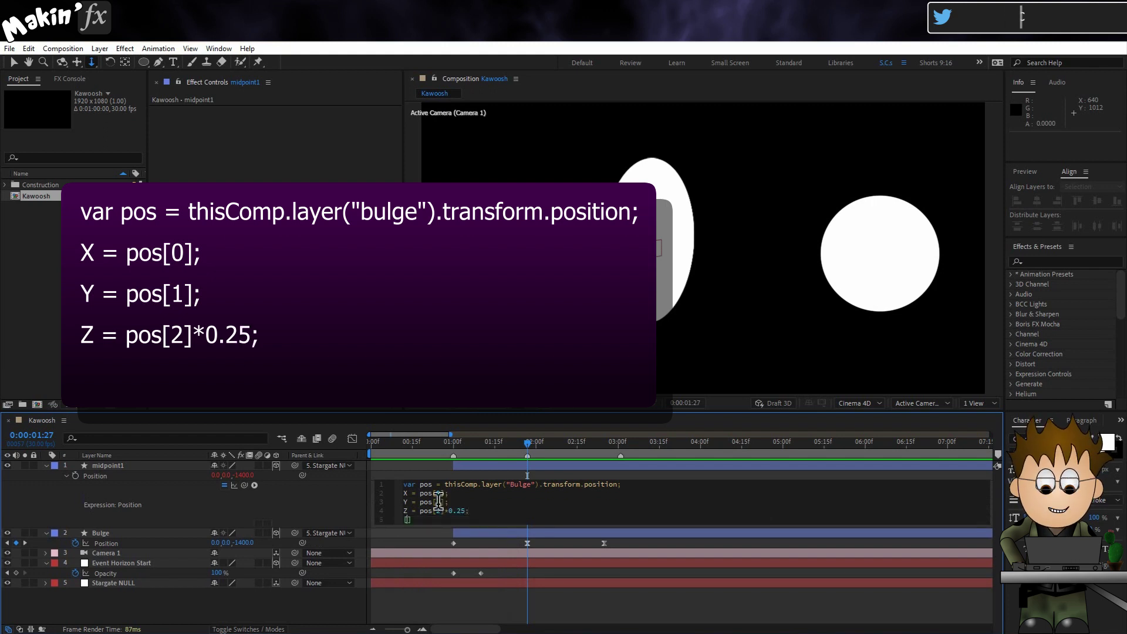
type("X,Y")
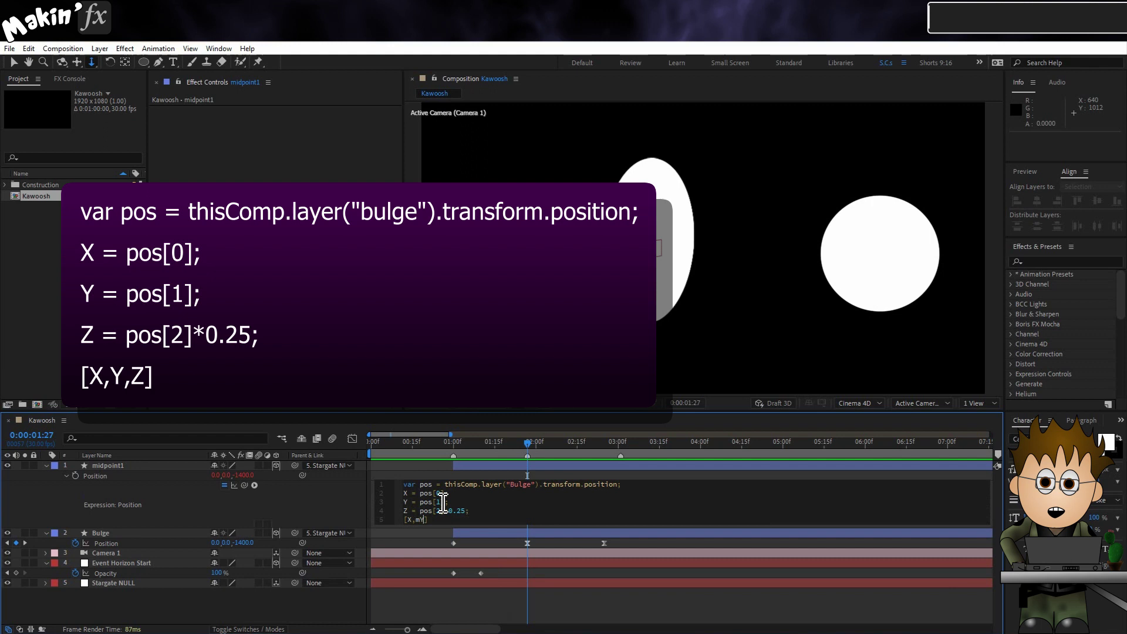
type(",Z")
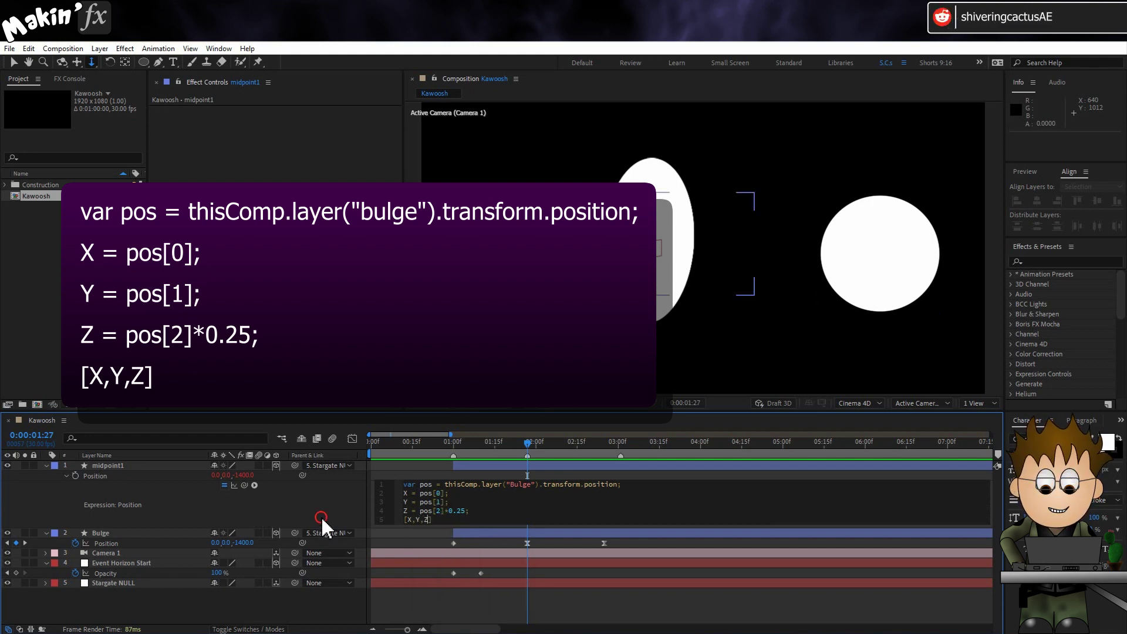
Commit the expression, scrub from 0:00:01:09 to watch midpoint1 trail Bulge, and select midpoint1.
left_click(321, 515)
left_click(477, 442)
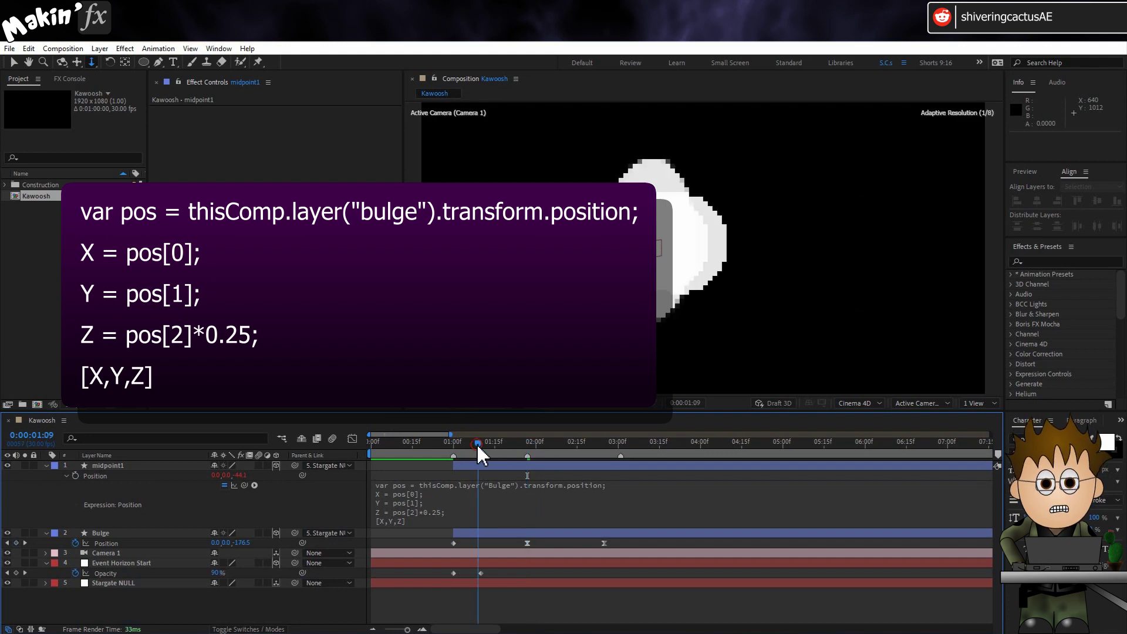
left_click_drag(477, 443, 531, 449)
left_click(93, 467)
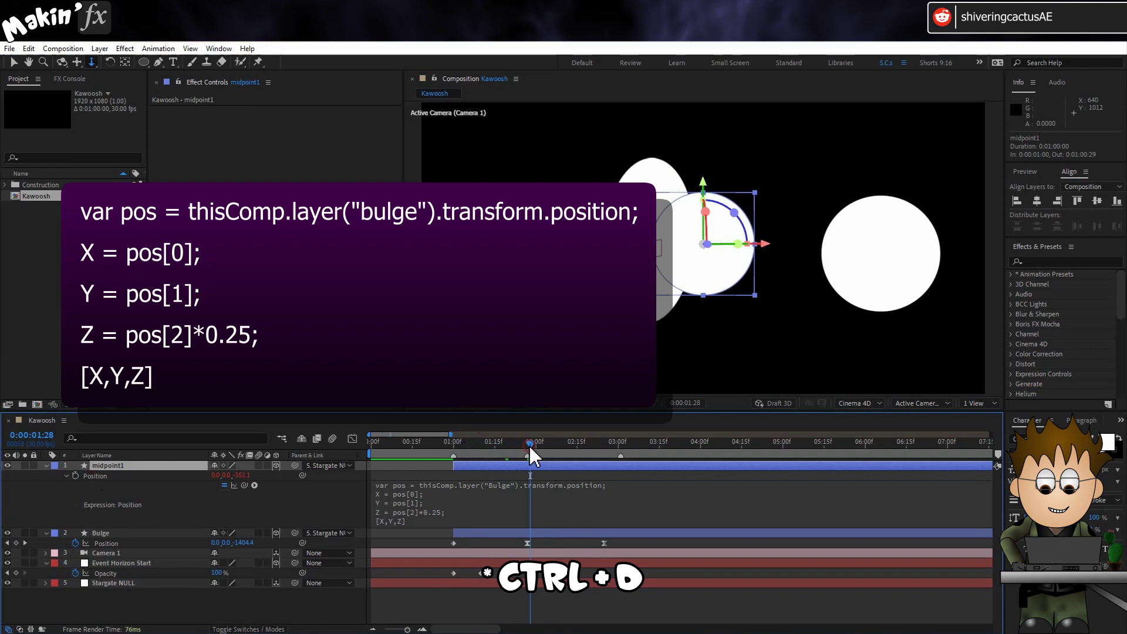
Duplicate midpoint1 twice and show the layers' Position properties.
key("ctrl+d")
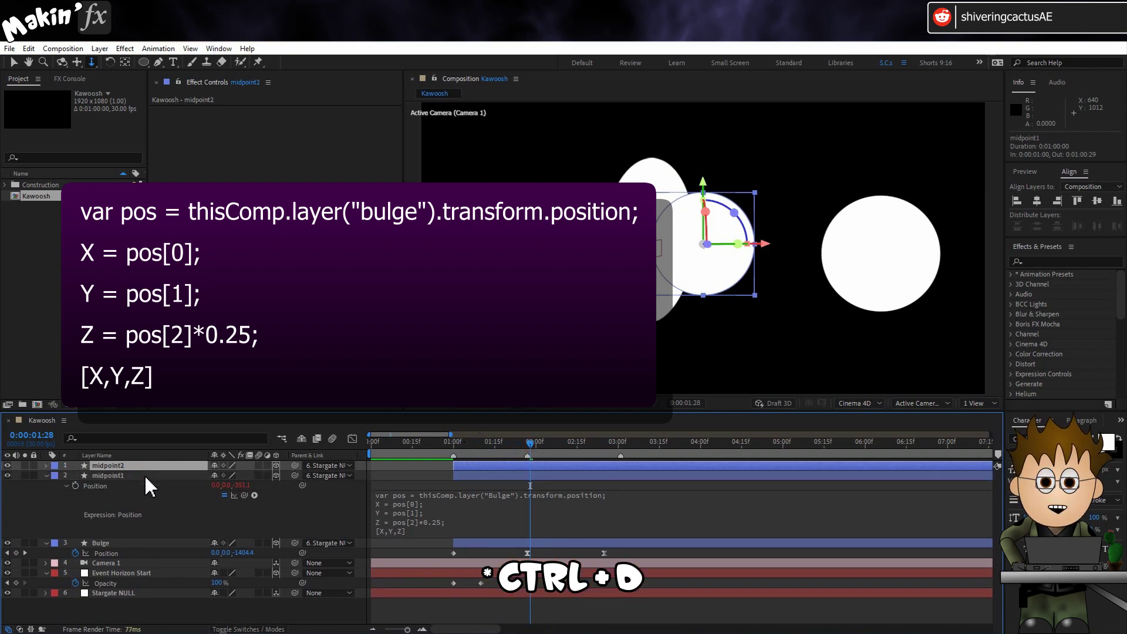
key("ctrl+d")
left_click(46, 485)
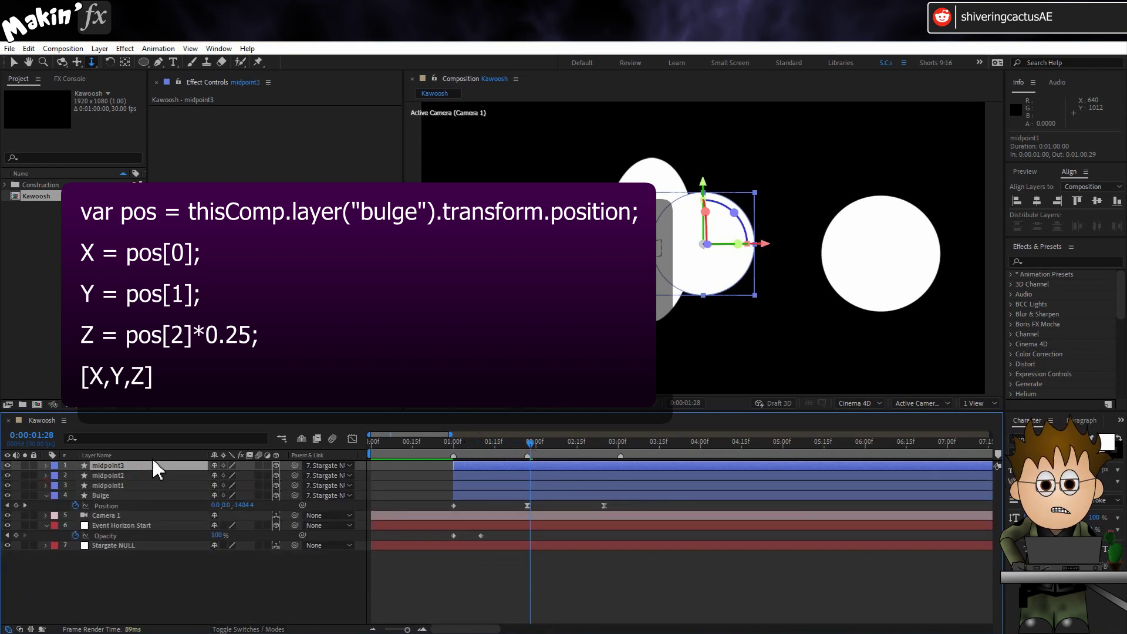
key("p")
Change midpoint2's Position expression multiplier from 0.25 to 0.5.
left_click(109, 485)
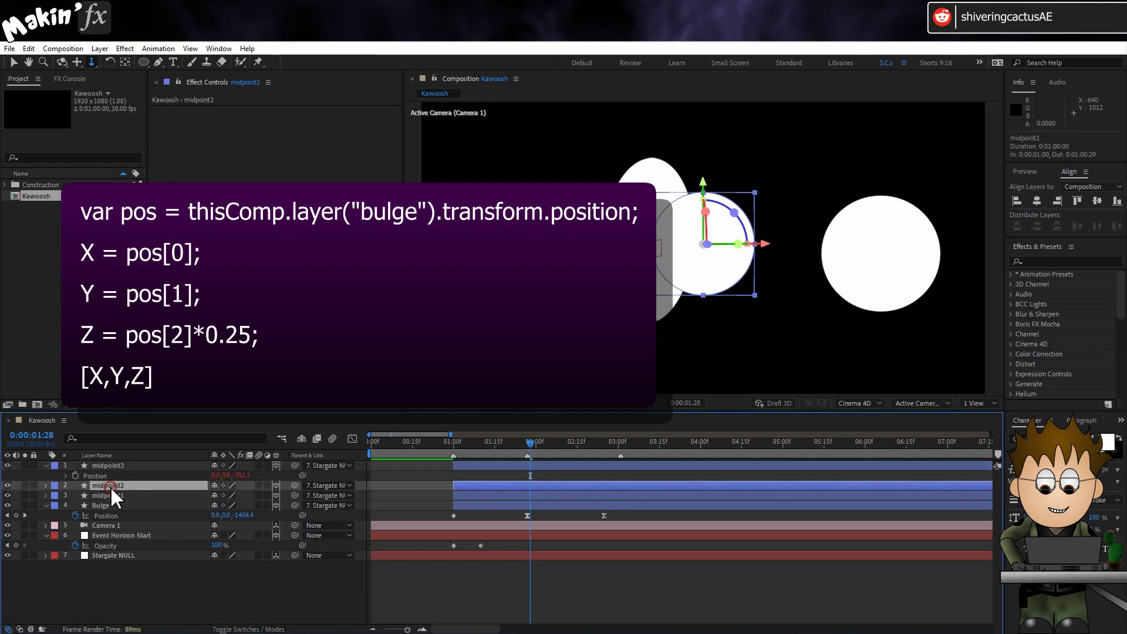
key("p")
left_click(66, 494)
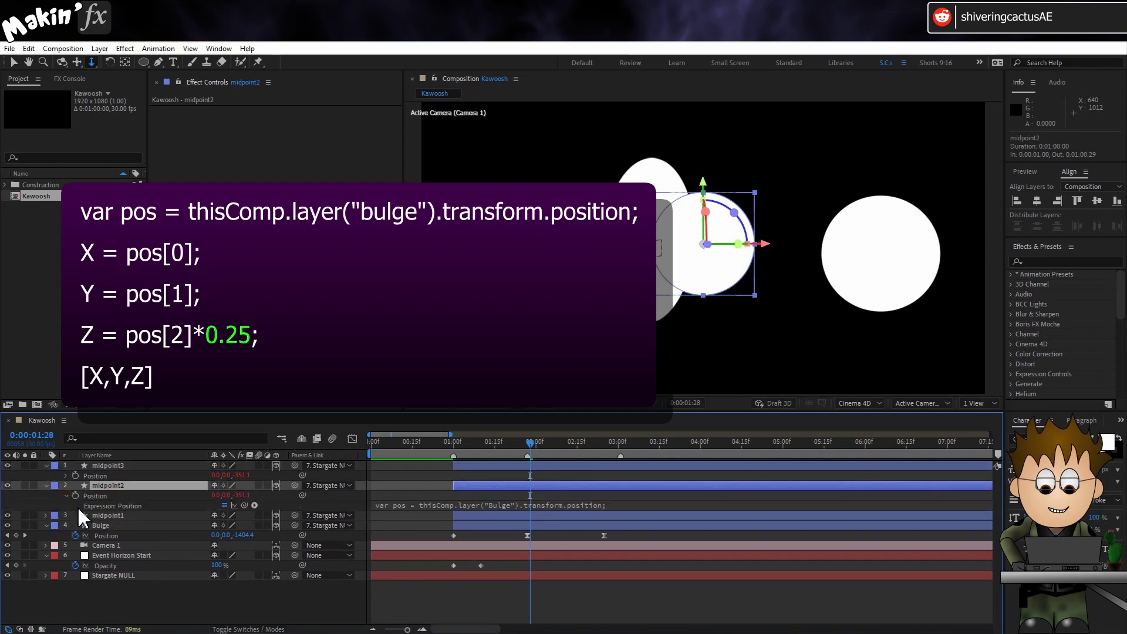
left_click(480, 503)
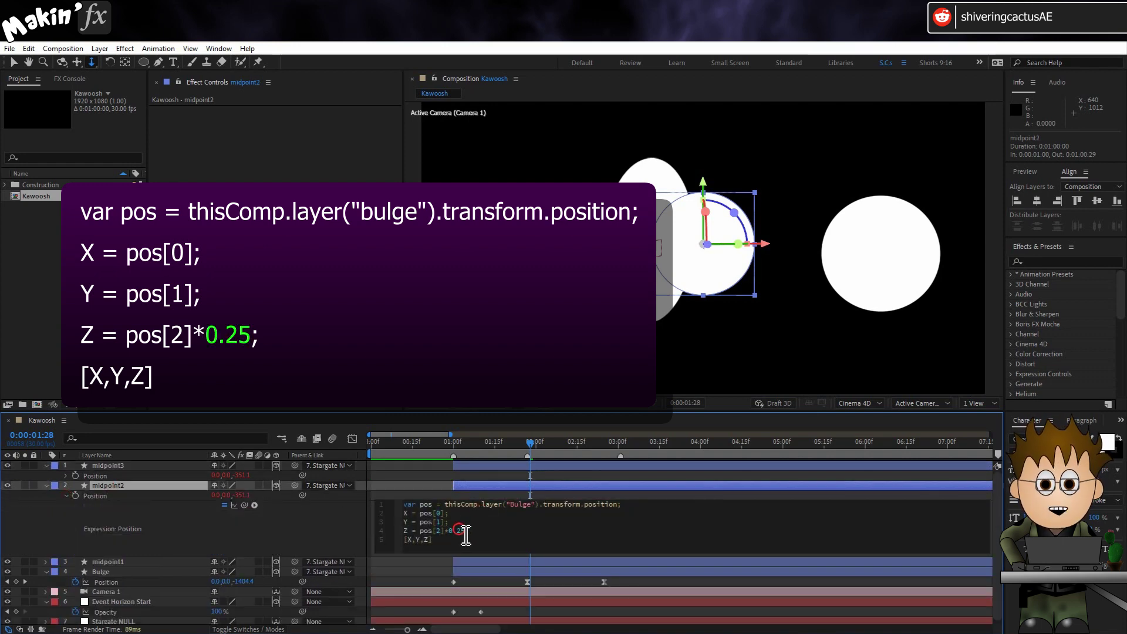
key("BackSpace")
key("BackSpace")
type("5")
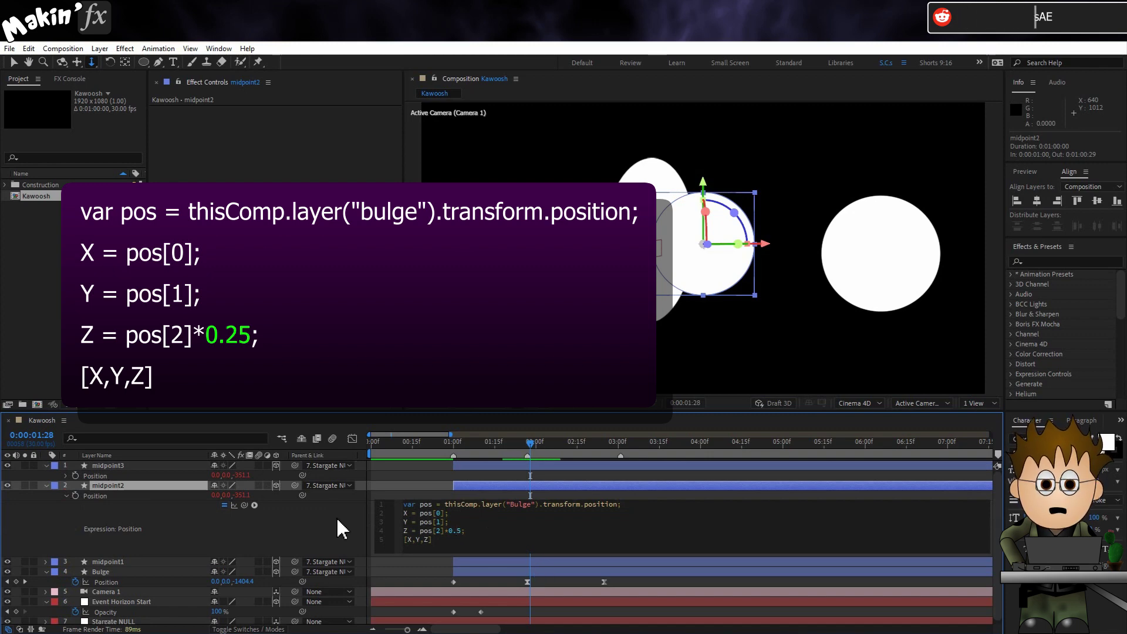
left_click(341, 528)
Change midpoint3's Position expression multiplier to 0.75.
left_click(32, 467)
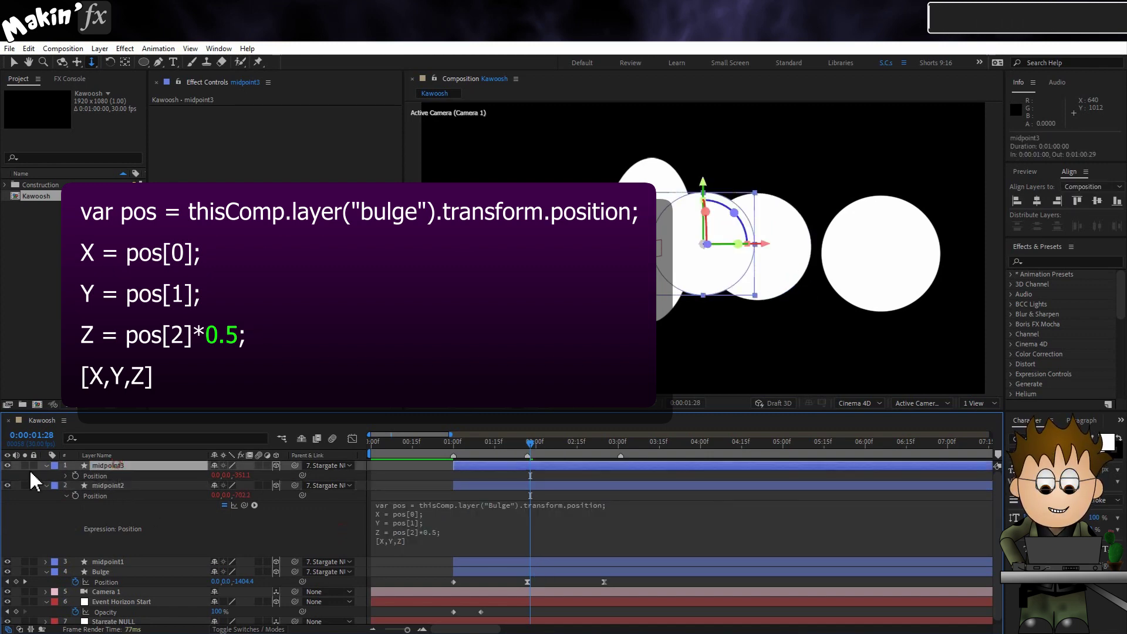
left_click(66, 475)
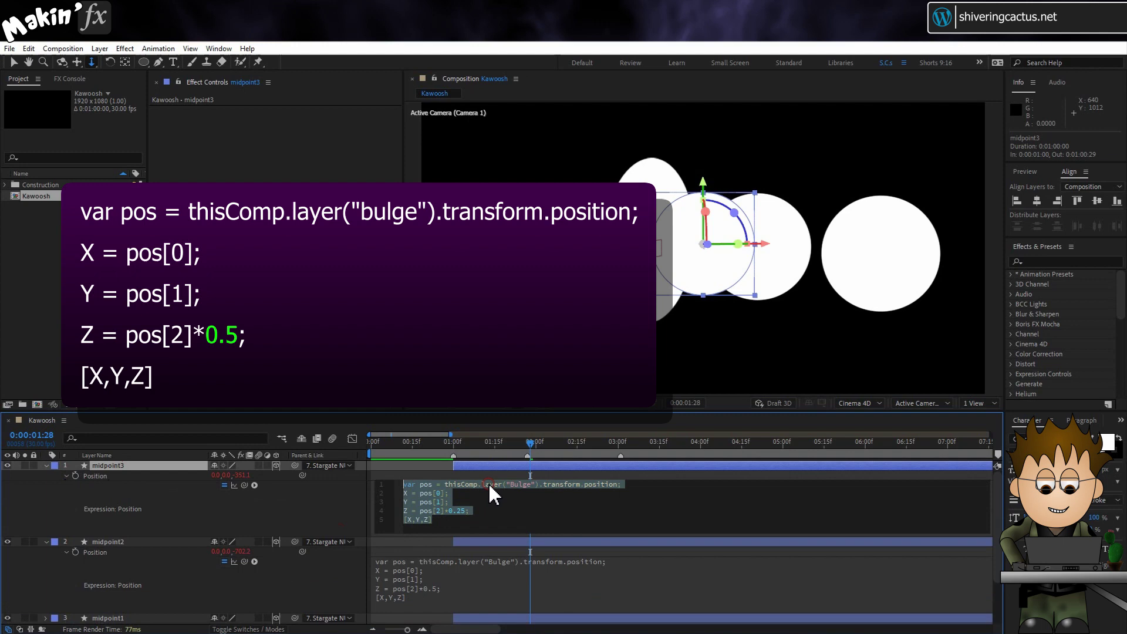
left_click(458, 518)
left_click(458, 513)
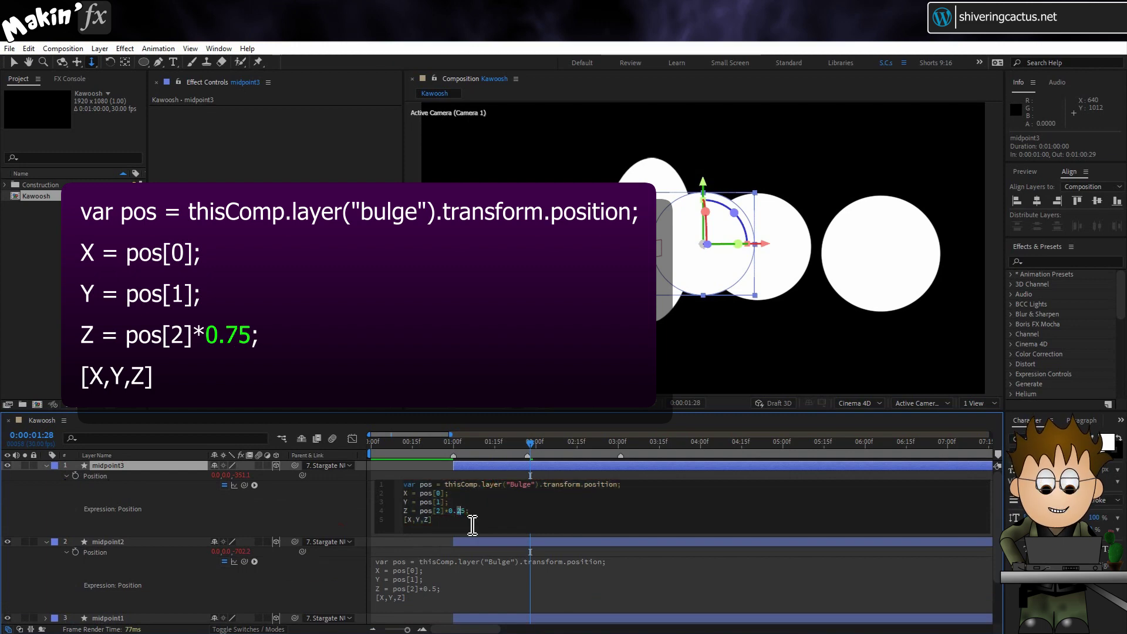
left_click(351, 521)
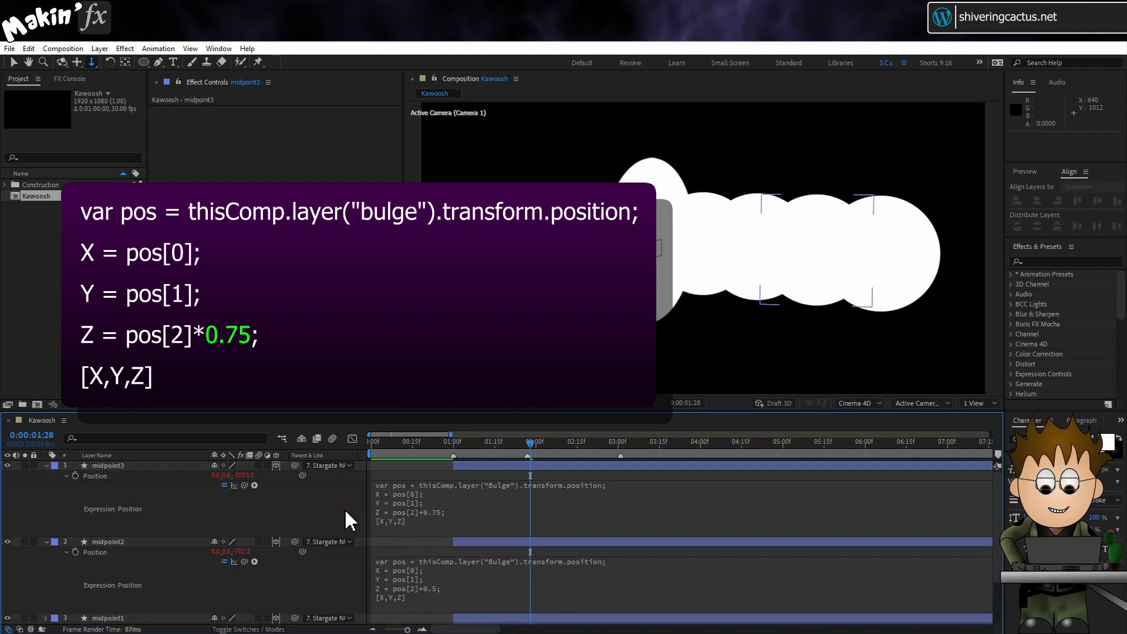
Preview the Kawoosh animation from 0:00:01:00, stopping at 0:00:02:13.
left_click(453, 442)
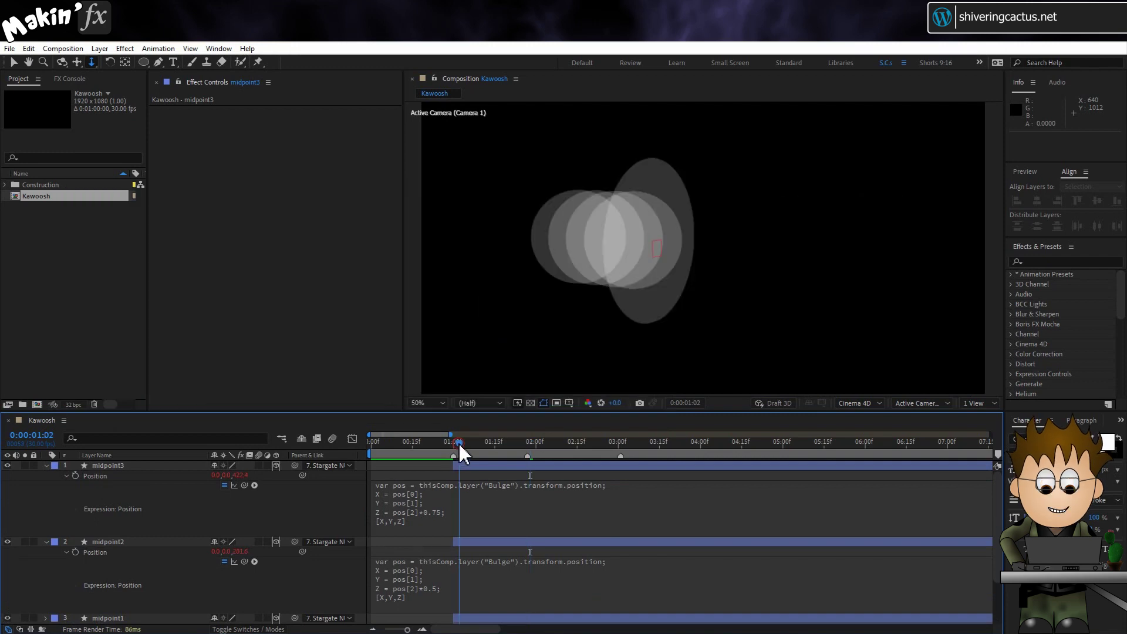
key("space")
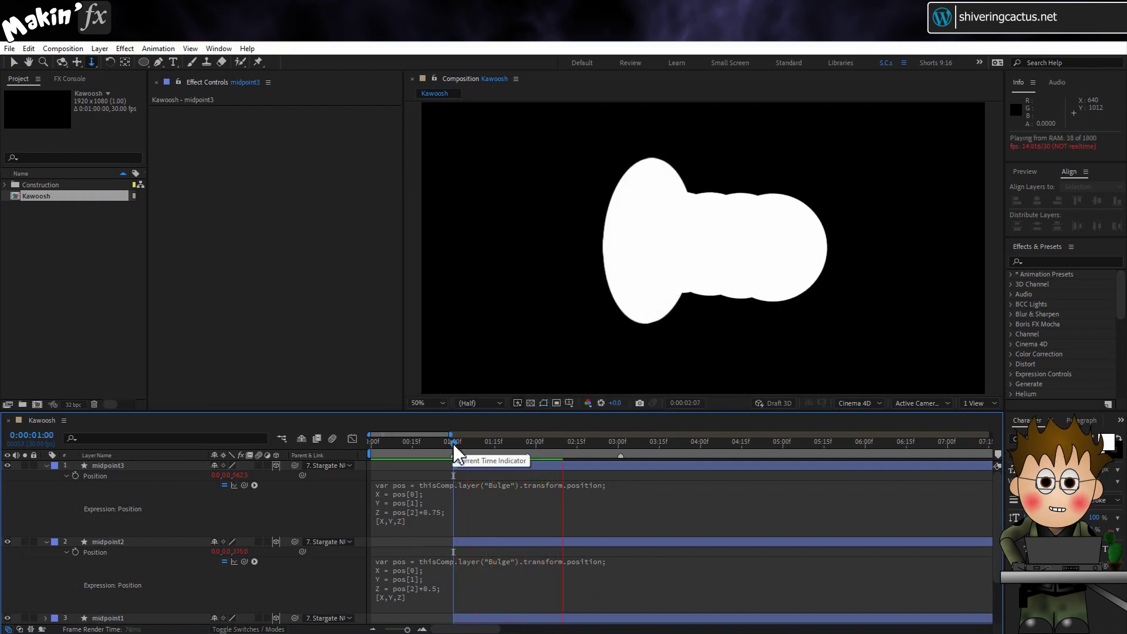
left_click(572, 441)
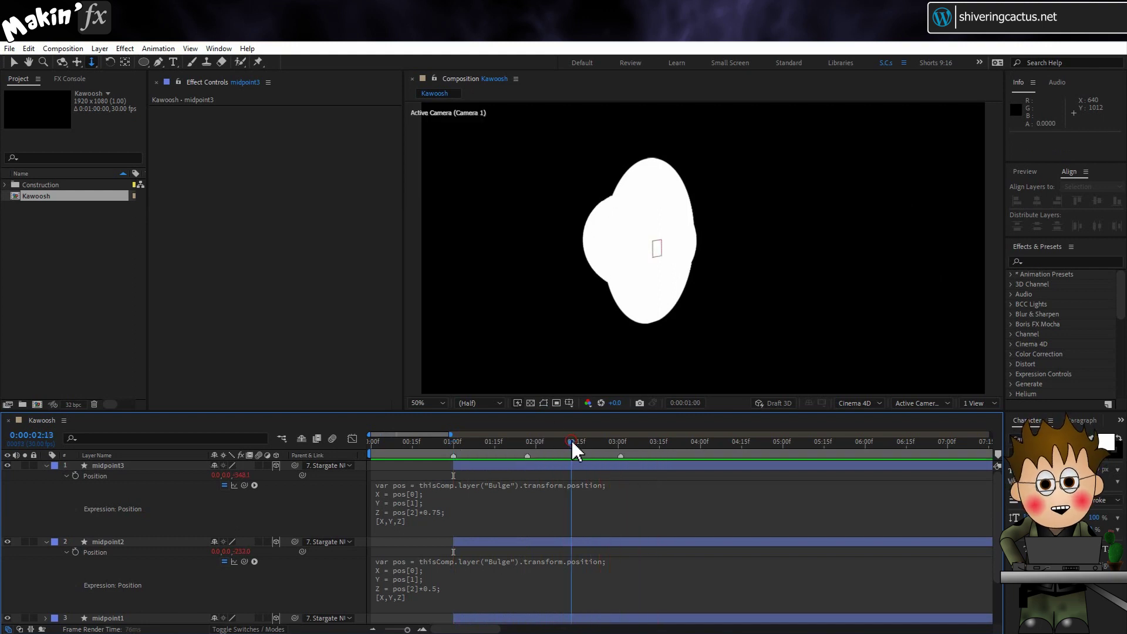
Set midpoint1's Ellipse Path 1 Size to 590.
left_click(46, 465)
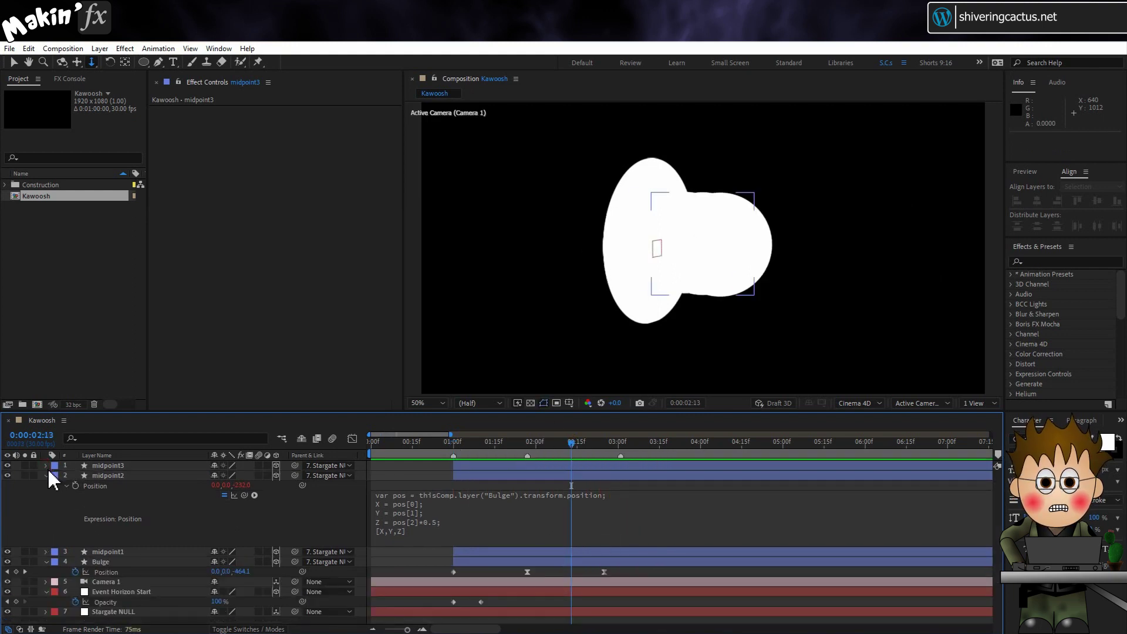
left_click(46, 475)
left_click(103, 485)
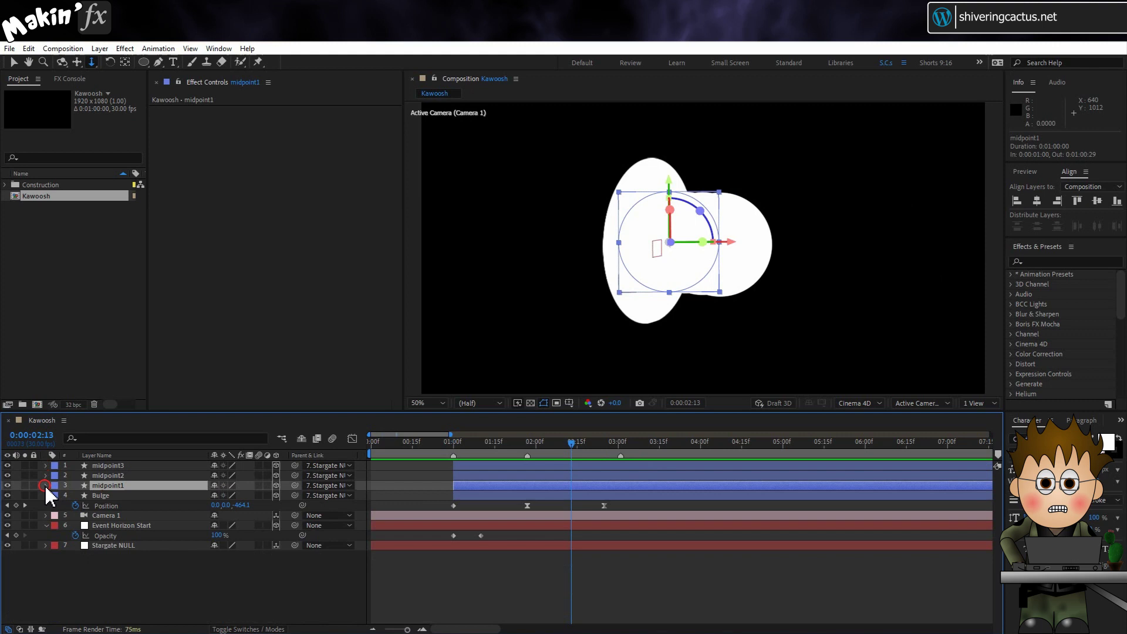
left_click(45, 485)
left_click(55, 486)
left_click(56, 496)
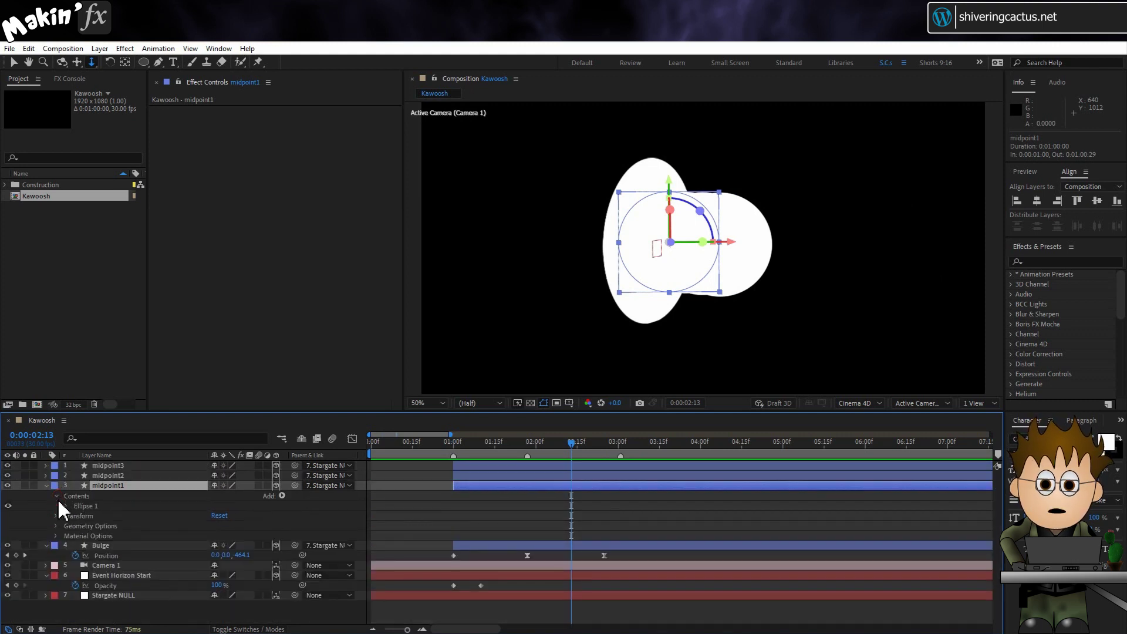
left_click(66, 506)
left_click(76, 516)
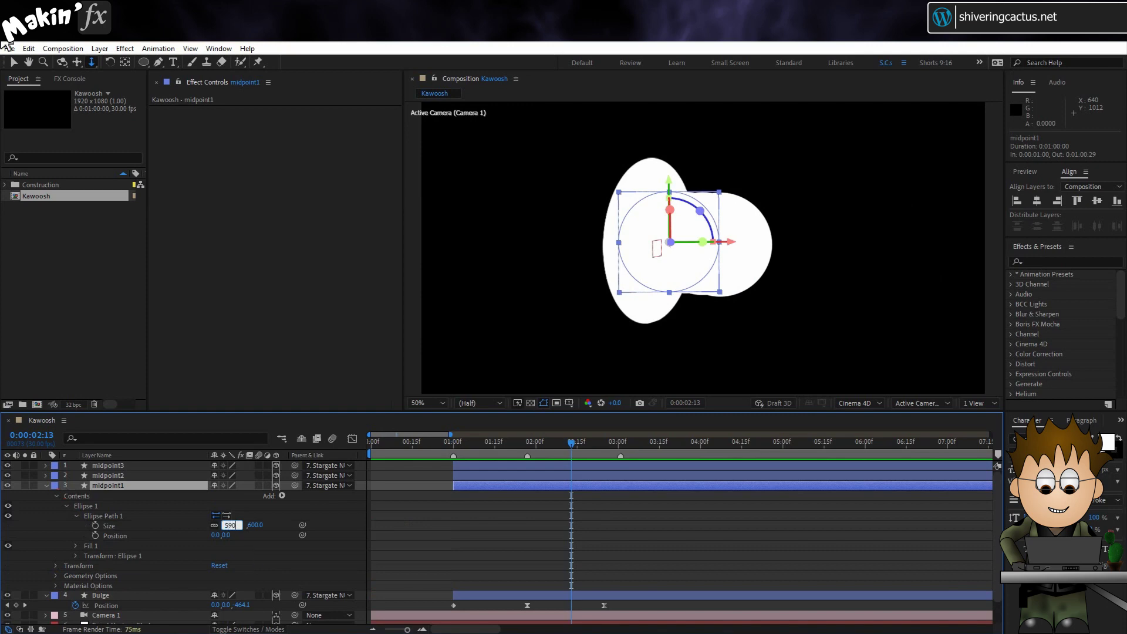
key("Return")
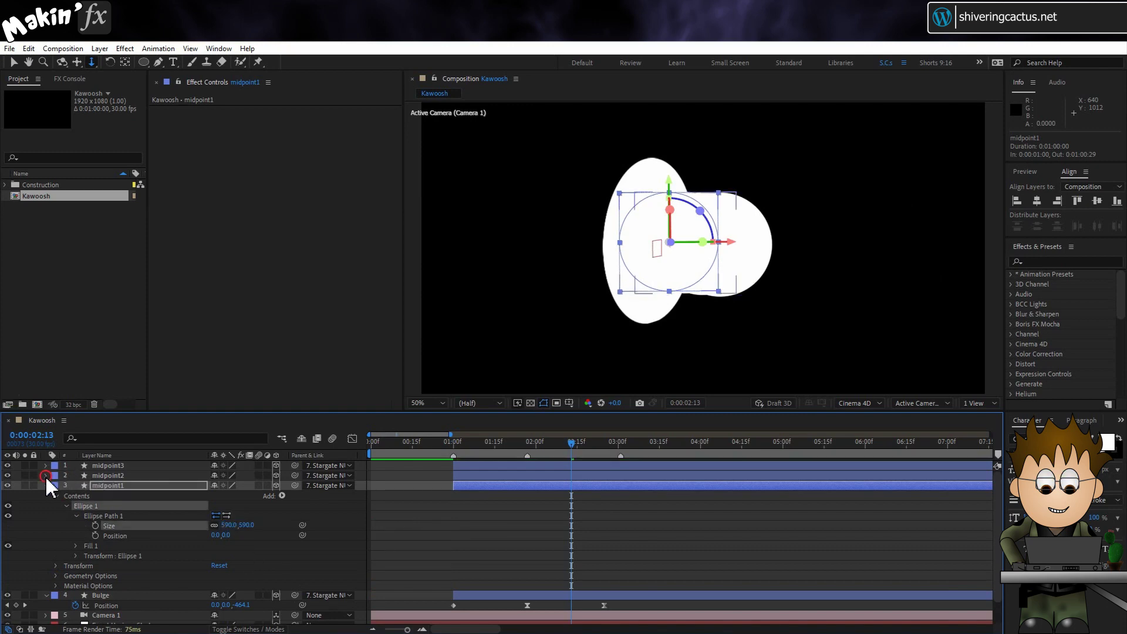
Set midpoint2's ellipse Size to 520, then duplicate it into midpoint3 sized 560.
left_click(44, 475)
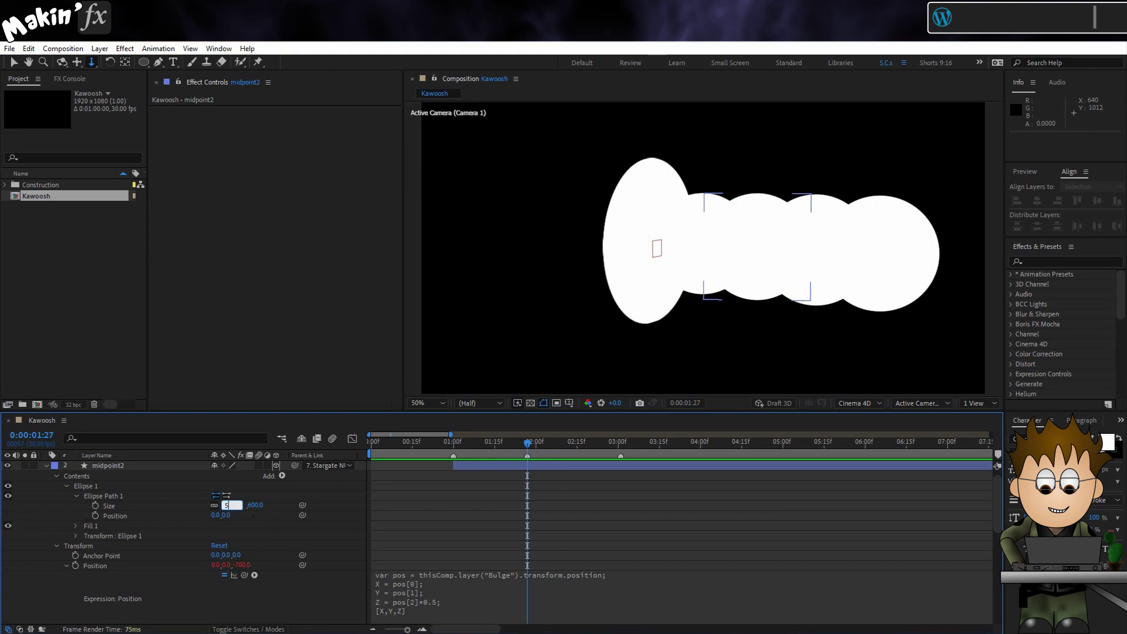
type("520")
key("Return")
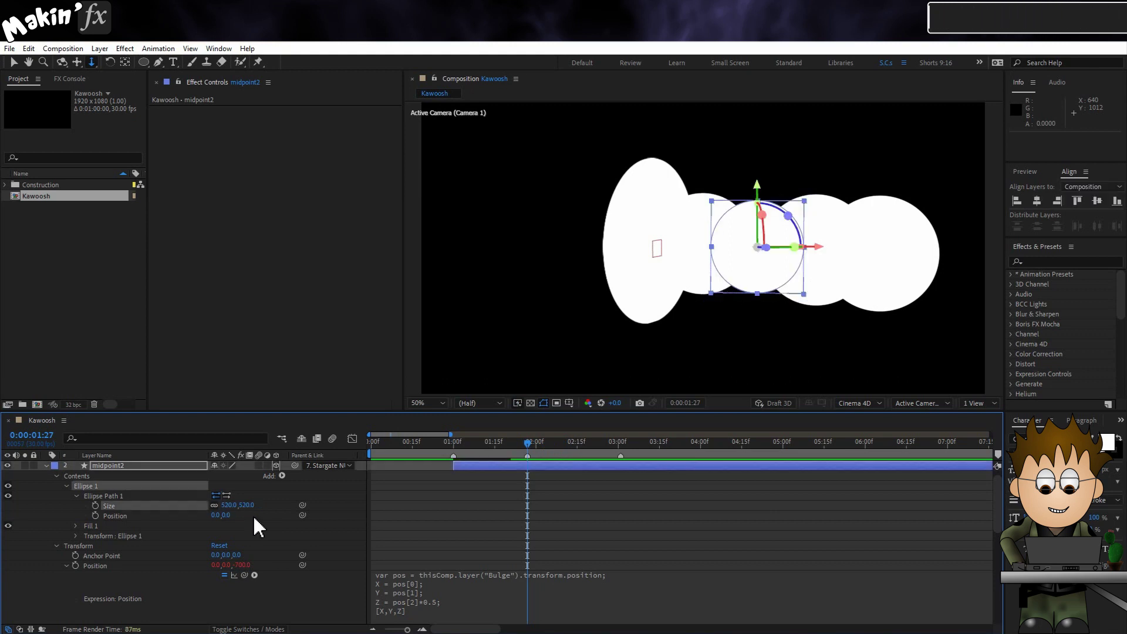
key("ctrl+d")
left_click(46, 466)
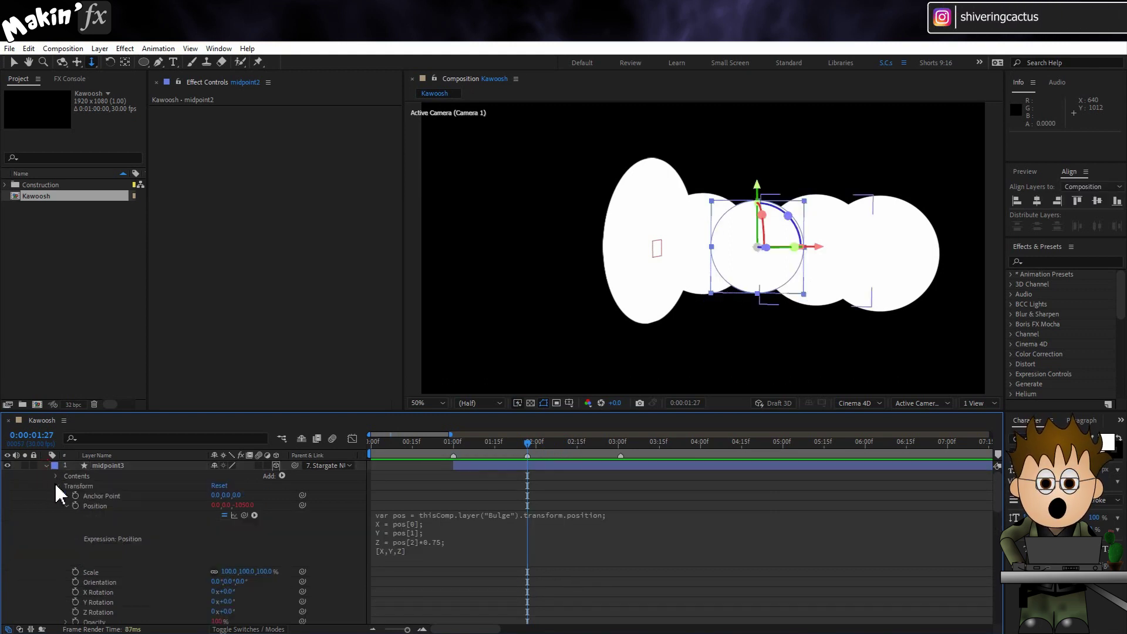
left_click(57, 475)
left_click(66, 486)
left_click(76, 496)
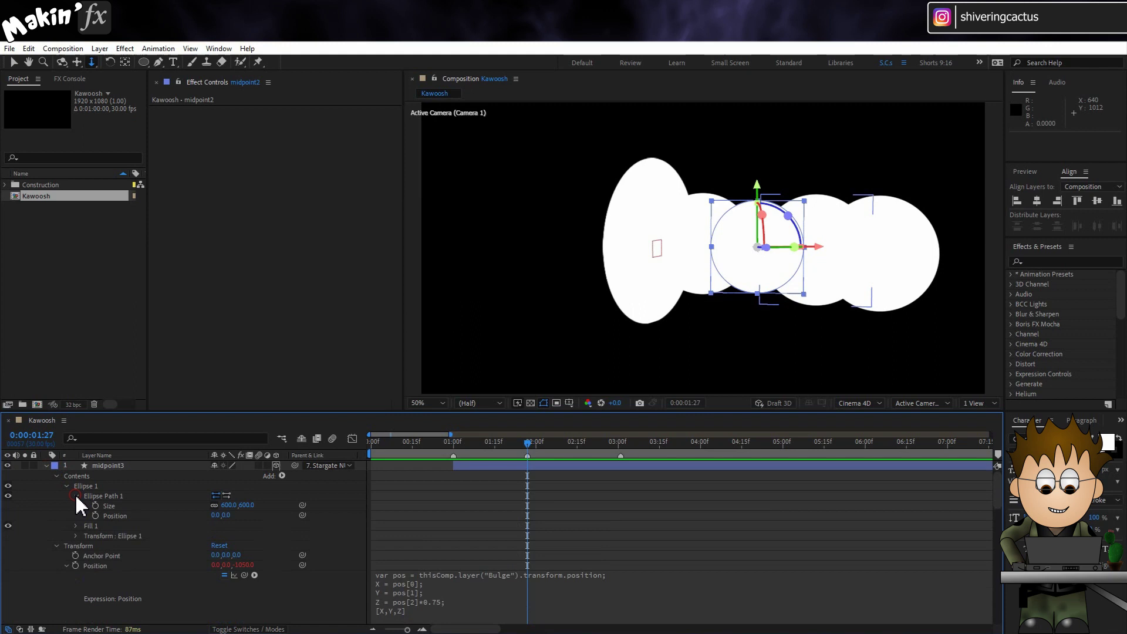
type("56")
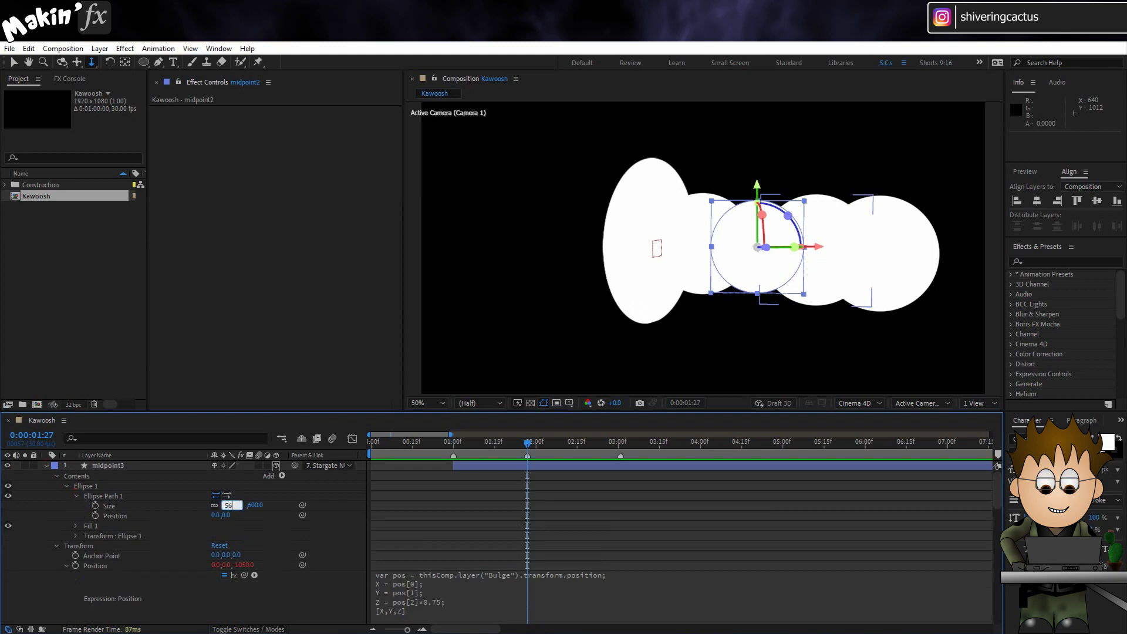
type("0")
key("Return")
Show only animated properties with U and move to 02:25 to check the shape.
left_click(38, 519)
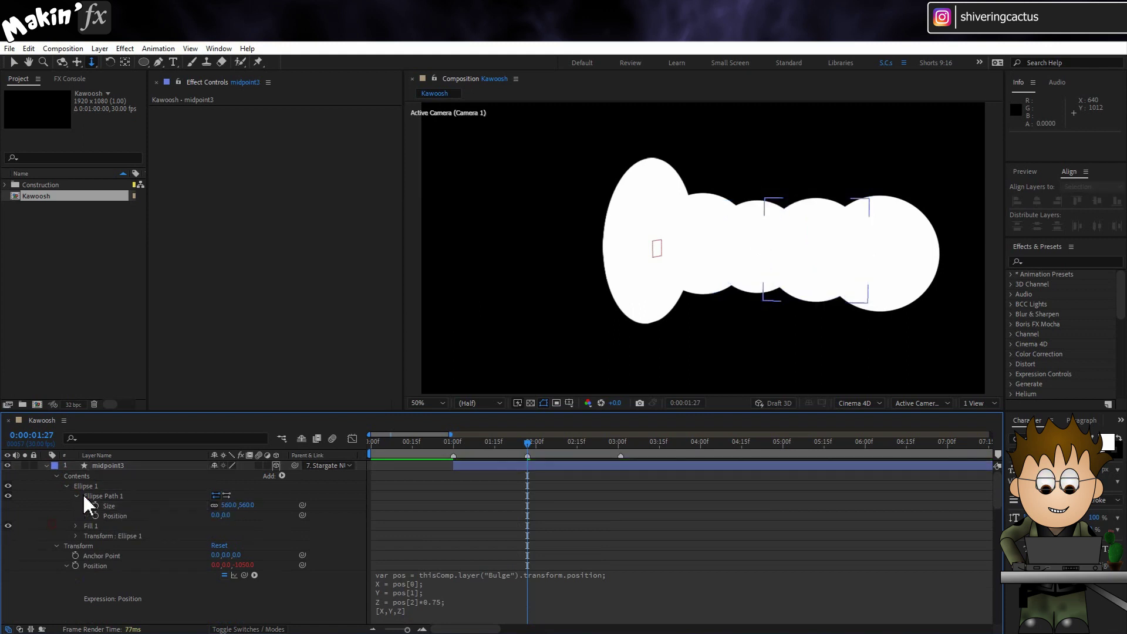
left_click(46, 465)
key("u")
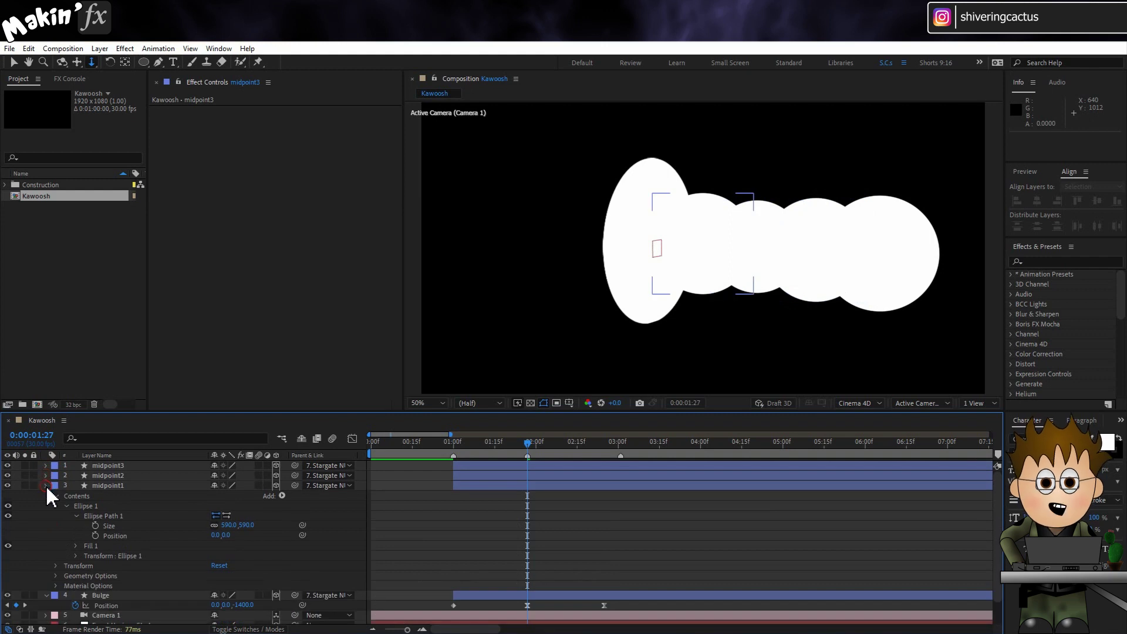
left_click(60, 62)
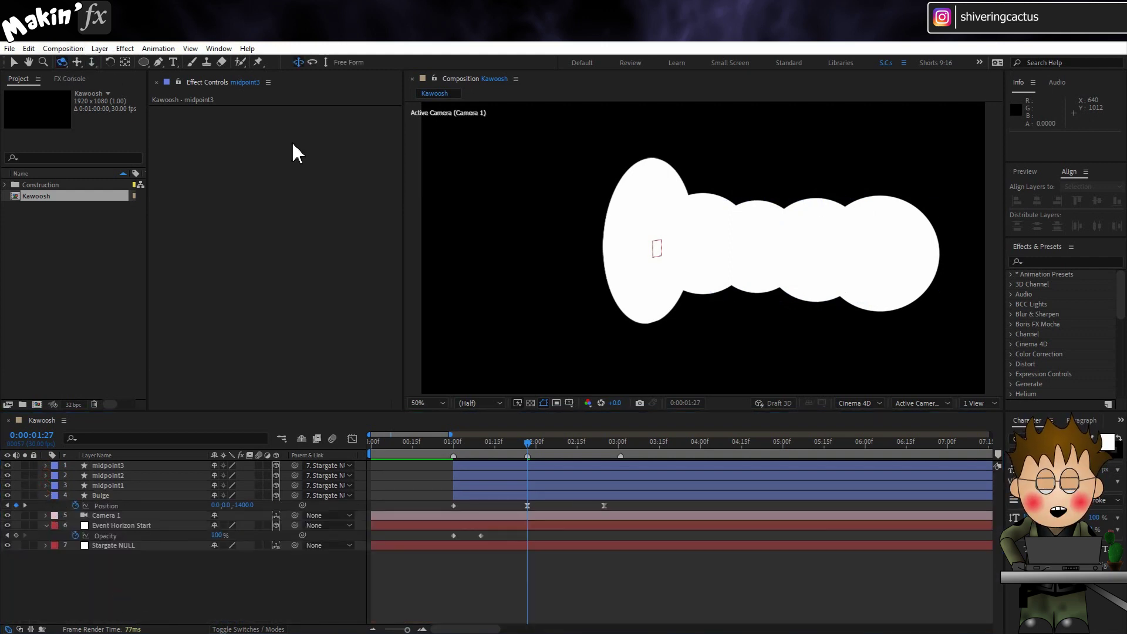
left_click_drag(554, 442, 604, 446)
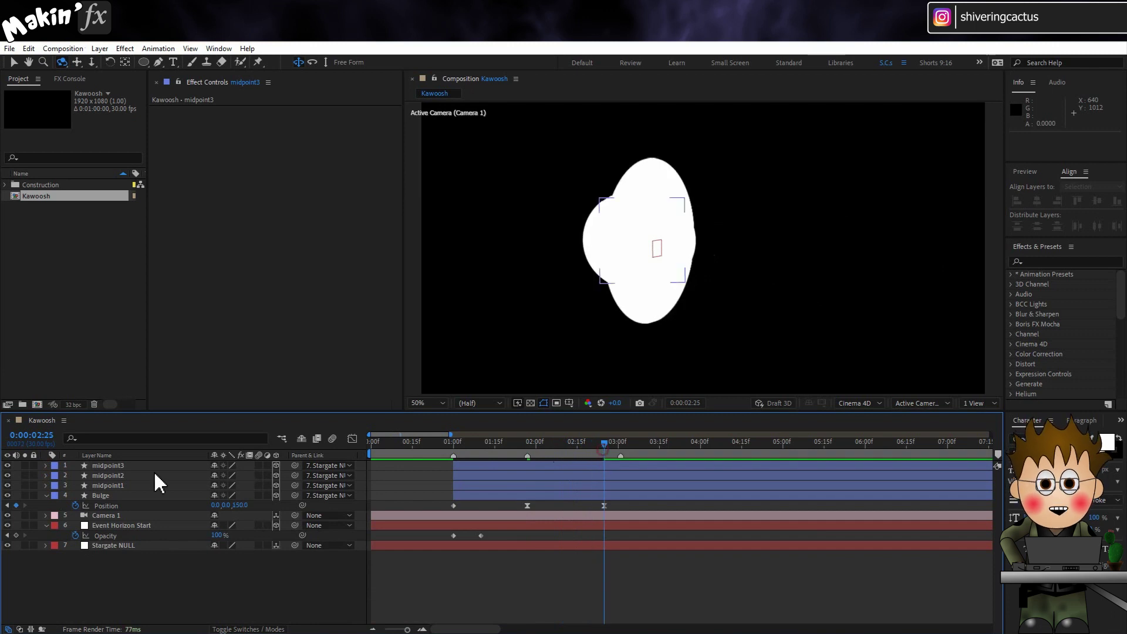
Keyframe Event Horizon Start's Opacity at 02:25 and fade it to 0% at 03:01.
left_click(110, 496)
left_click(114, 524)
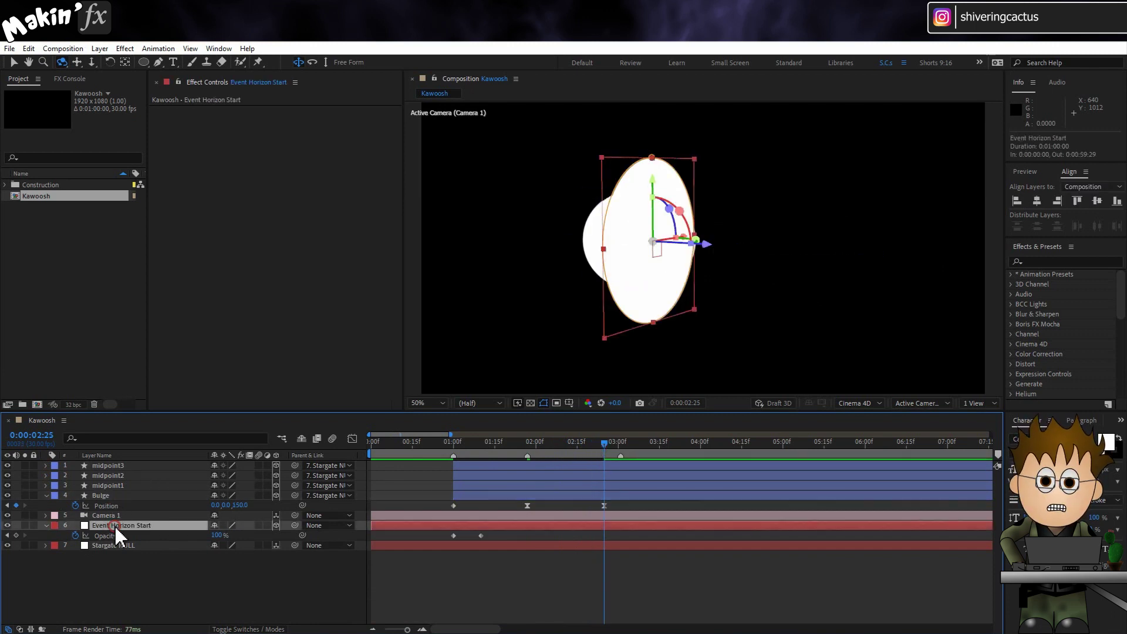
left_click(17, 535)
left_click(621, 443)
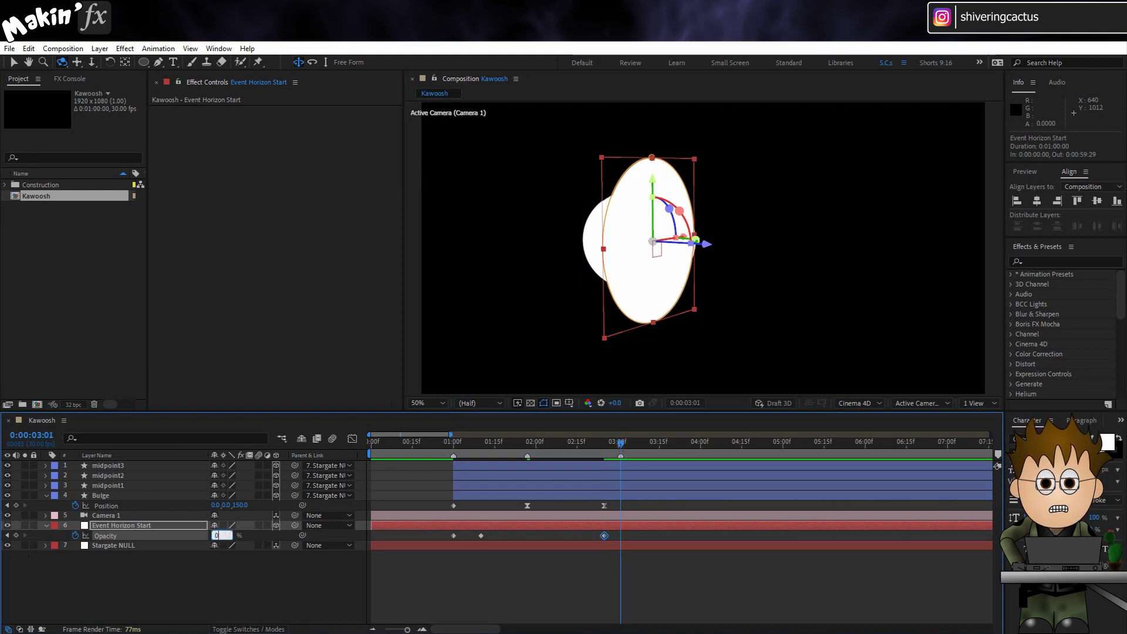
key("Return")
Preview the fade from 01:00, then return the time to 01:00.
left_click_drag(431, 446, 450, 445)
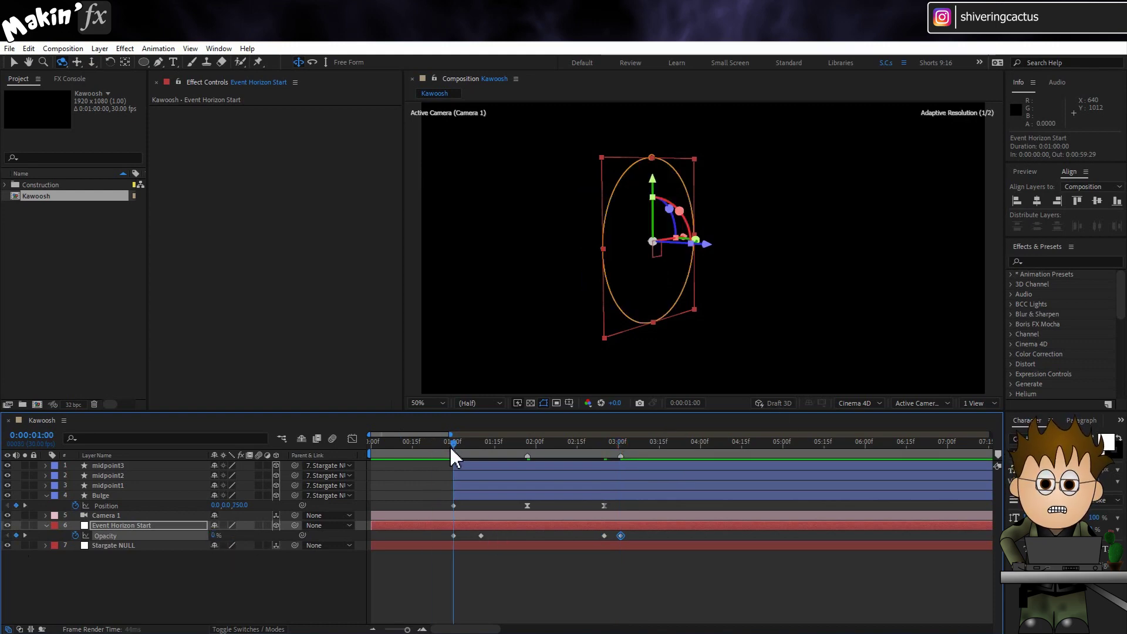
key("space")
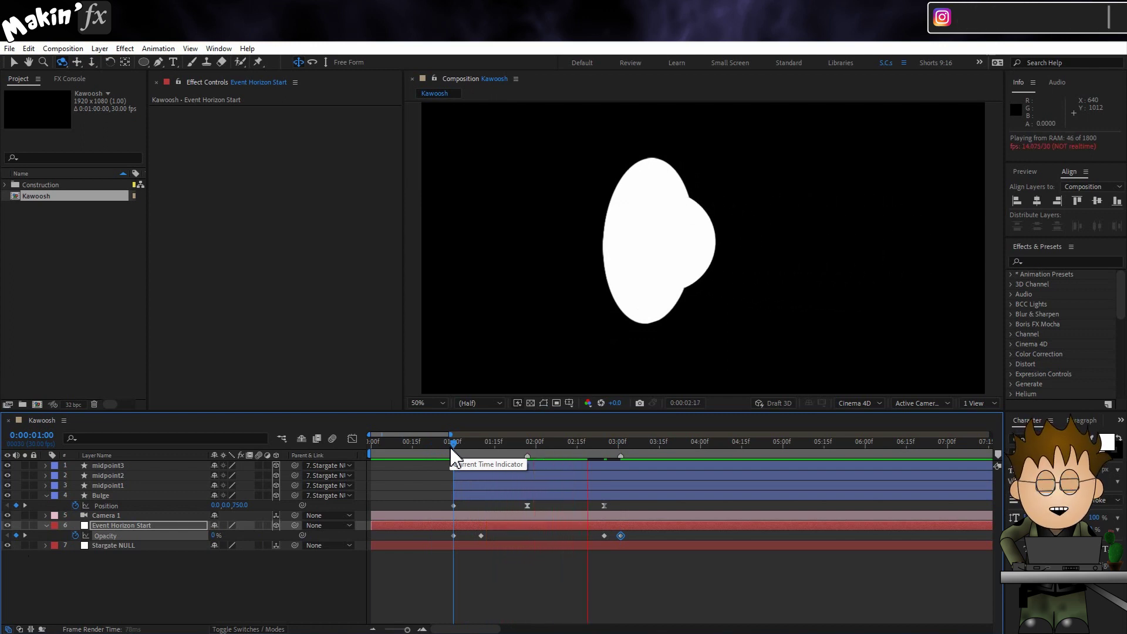
left_click(603, 451)
left_click_drag(604, 451, 462, 448)
left_click(215, 574)
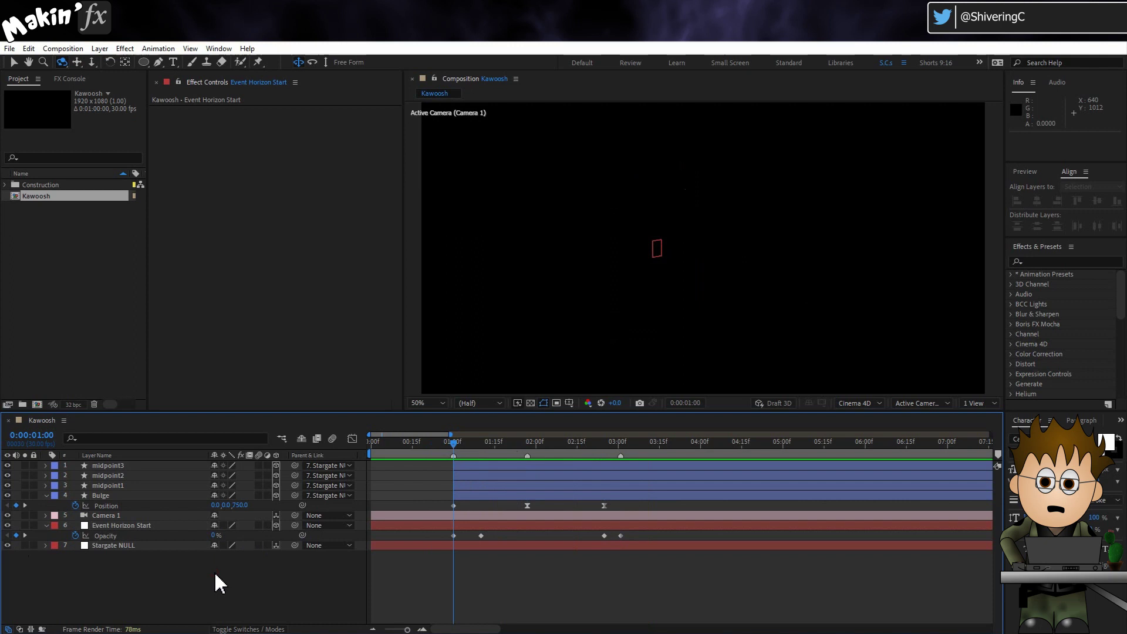
Add a new Adjustment Layer at the top of the layer stack.
left_click(100, 48)
left_click(109, 63)
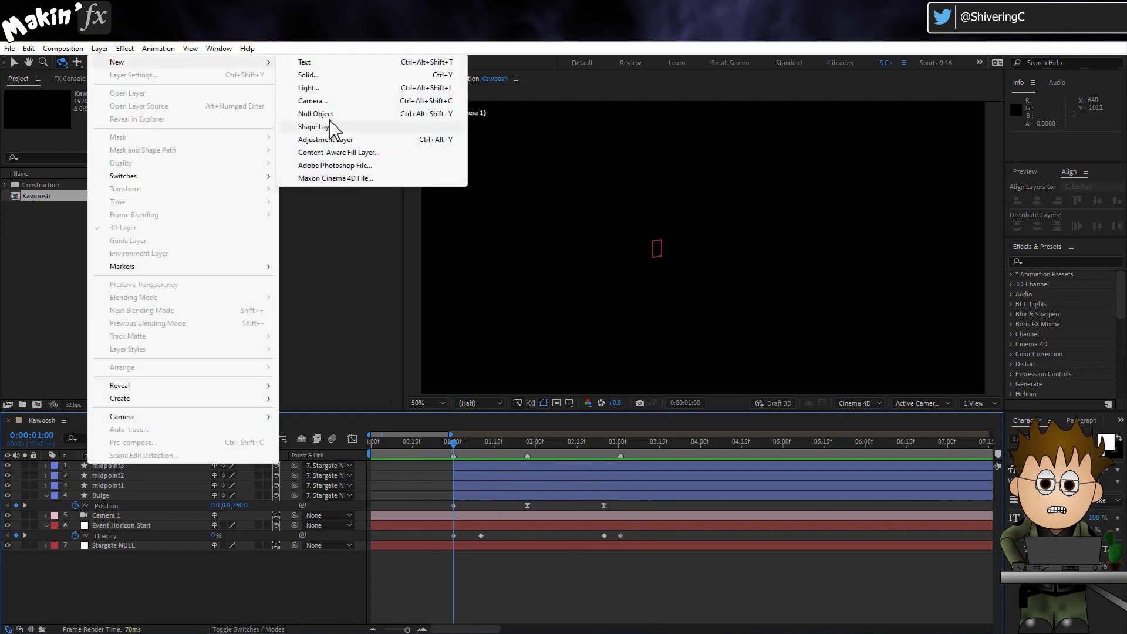
left_click(337, 138)
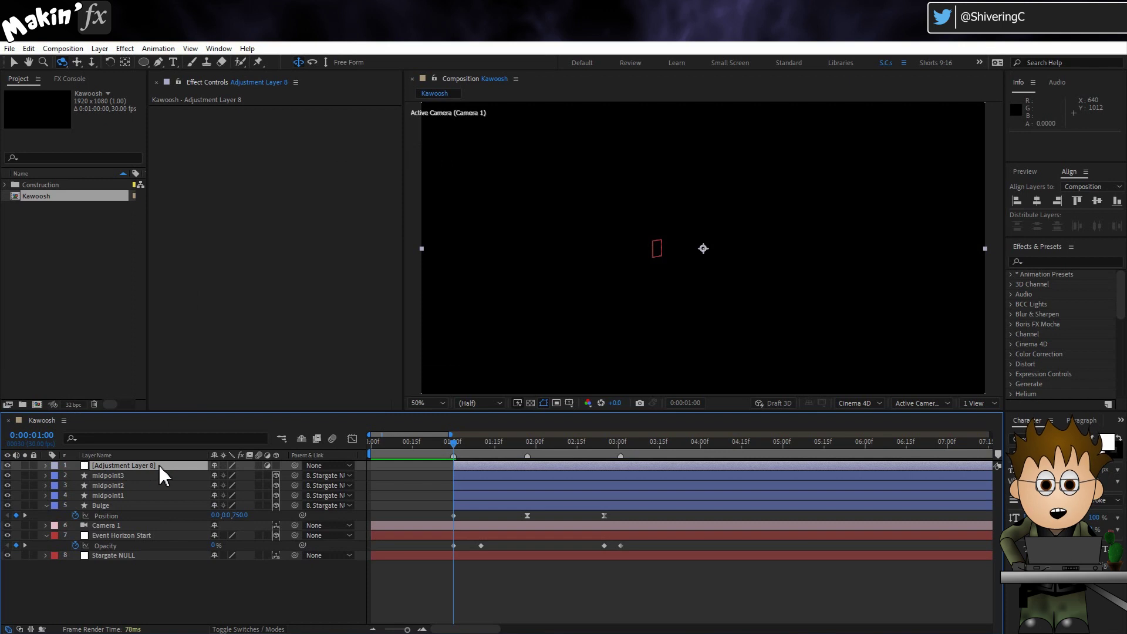
Apply Gaussian Blur with Blurriness 100 to the adjustment layer.
left_click(125, 49)
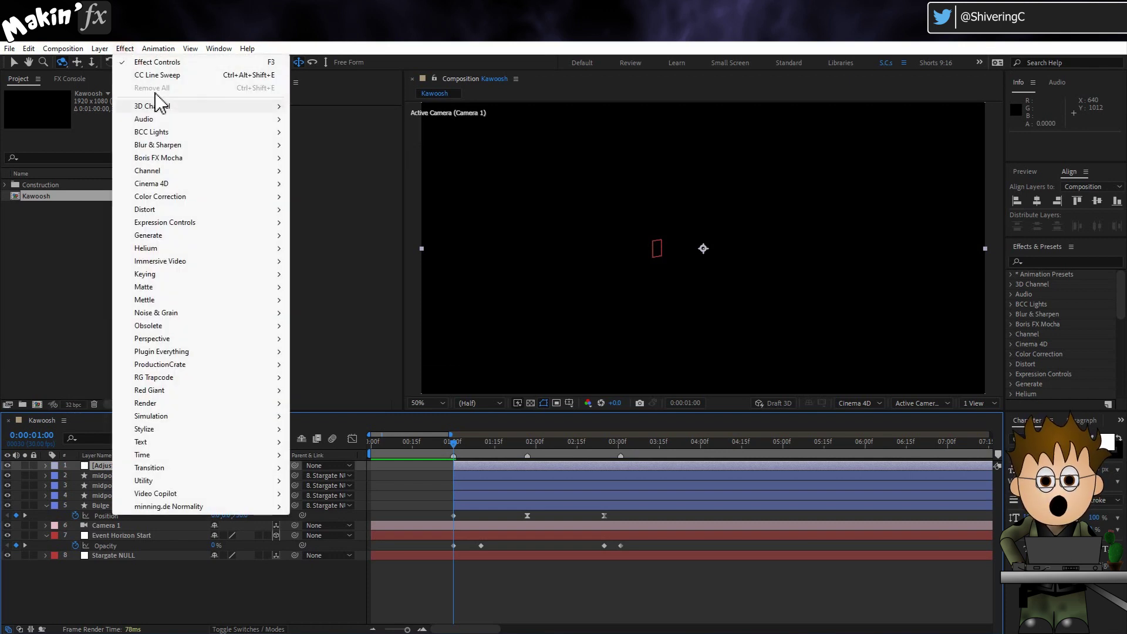
mouse_move(170, 146)
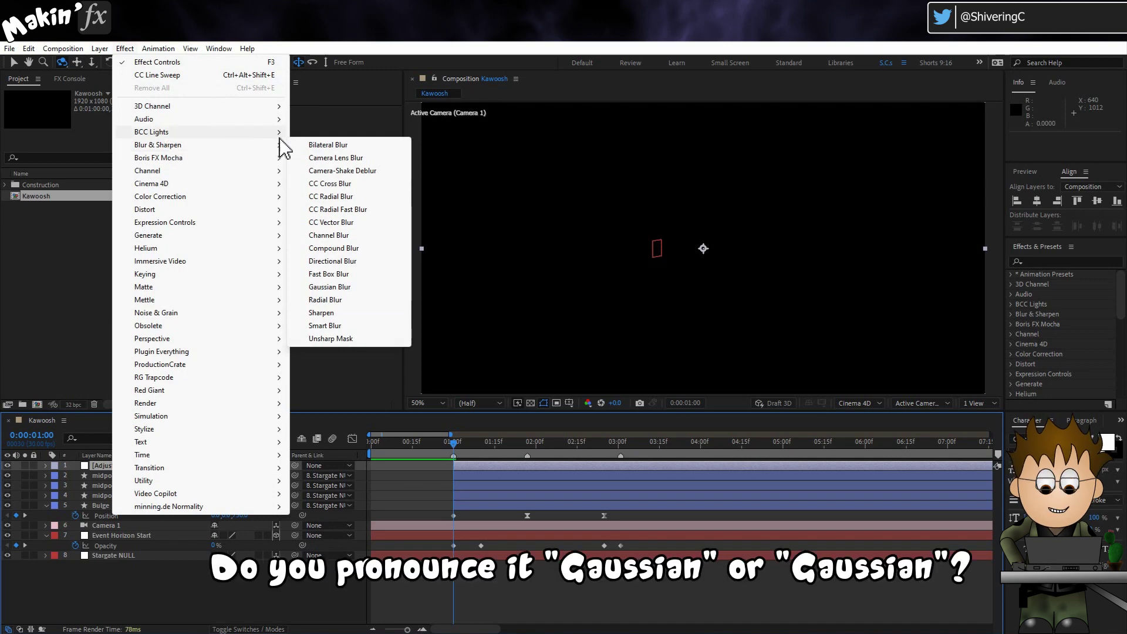
left_click(340, 287)
left_click(289, 121)
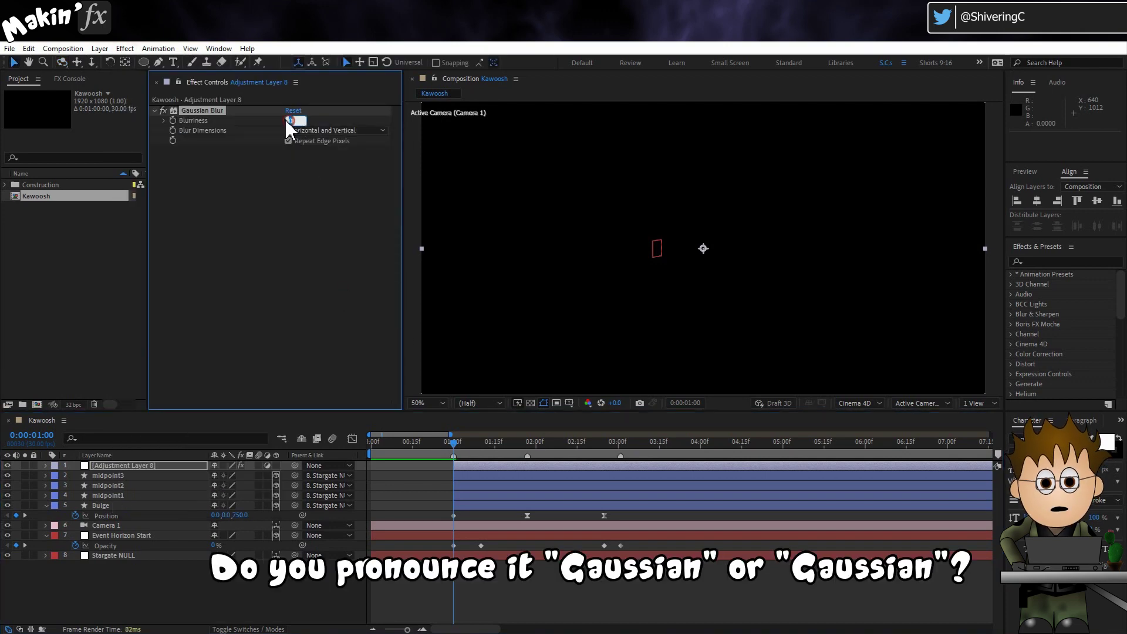
type("100")
key("Return")
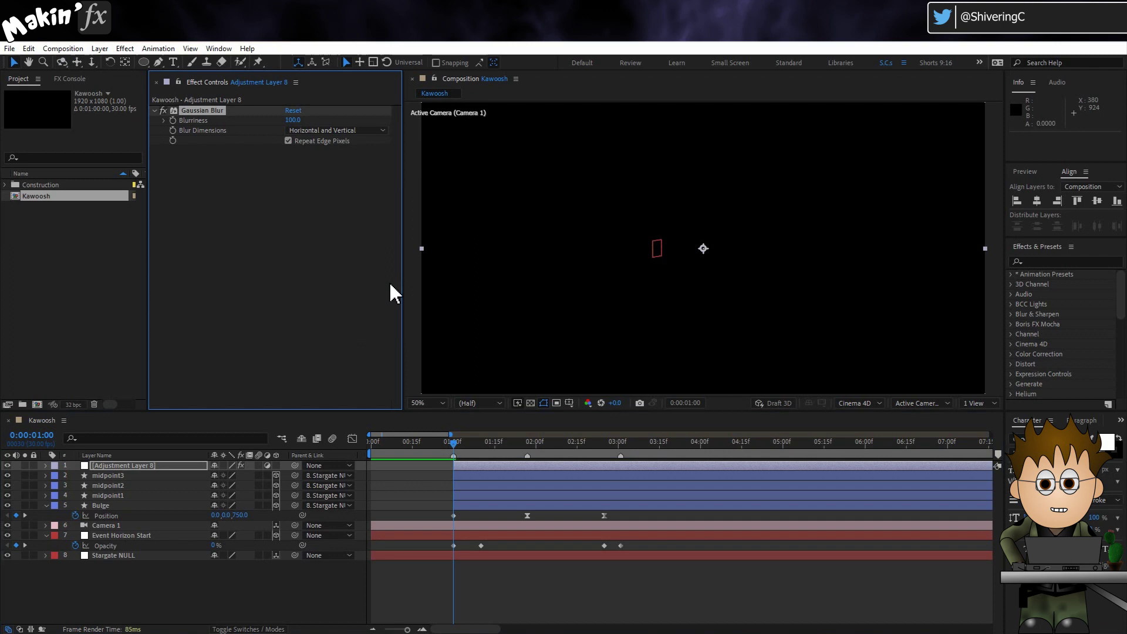
Orbit and pan the camera at 01:27 to inspect the blurred tunnel shape.
left_click_drag(521, 448, 527, 448)
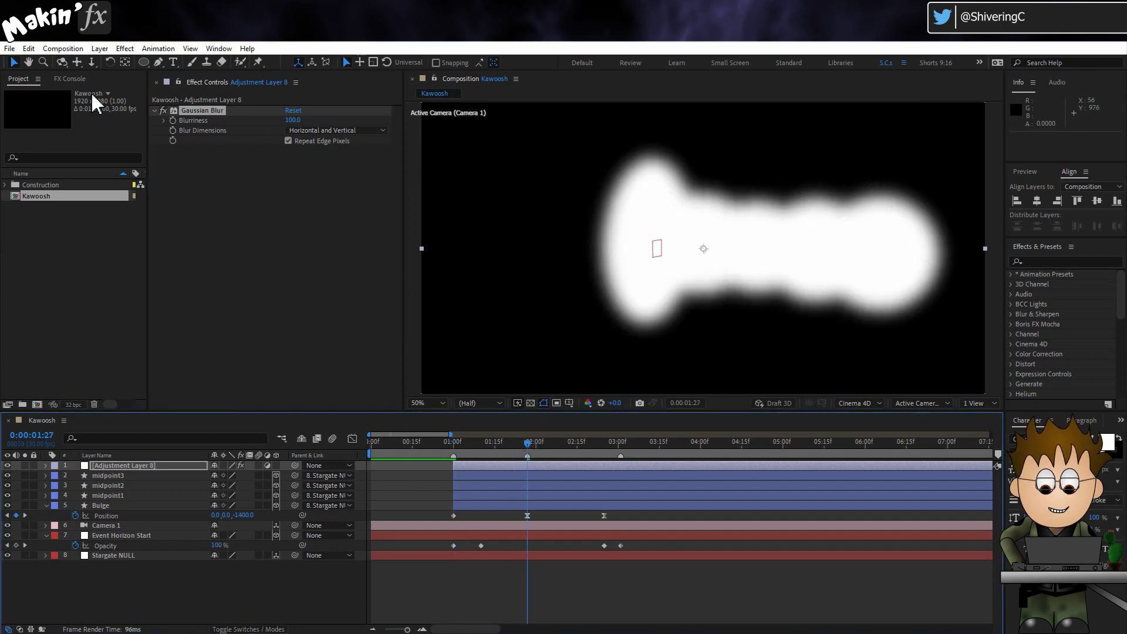
left_click(61, 62)
left_click_drag(718, 208, 611, 201)
left_click(77, 62)
left_click_drag(685, 194, 640, 232)
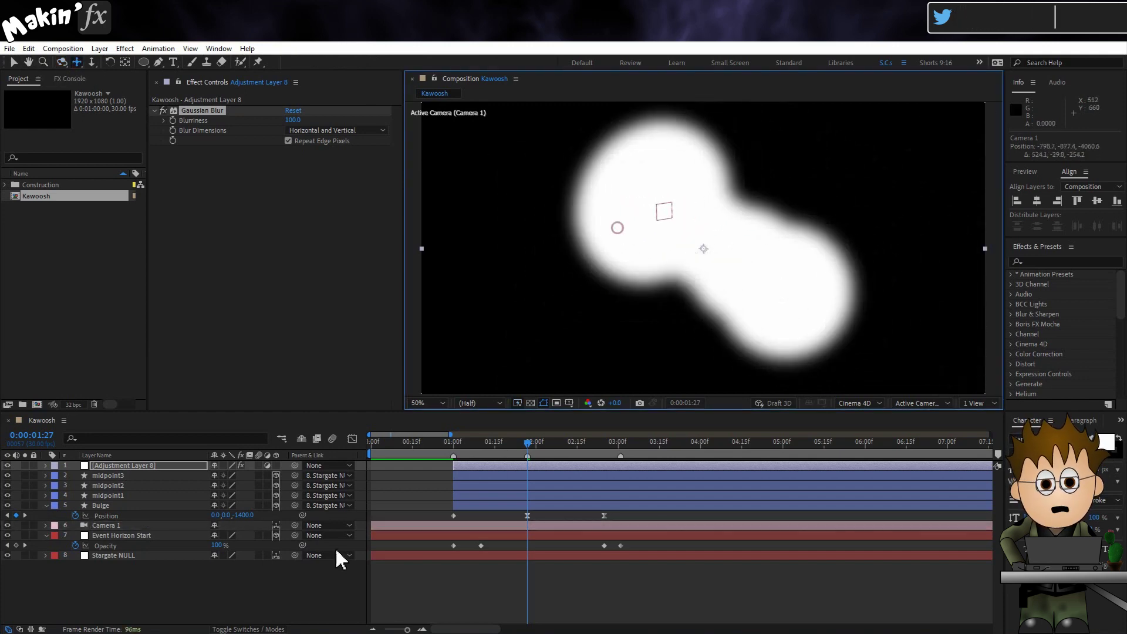
Add a Simple Choker with Choke Matte 30 to the adjustment layer.
left_click(125, 48)
mouse_move(182, 287)
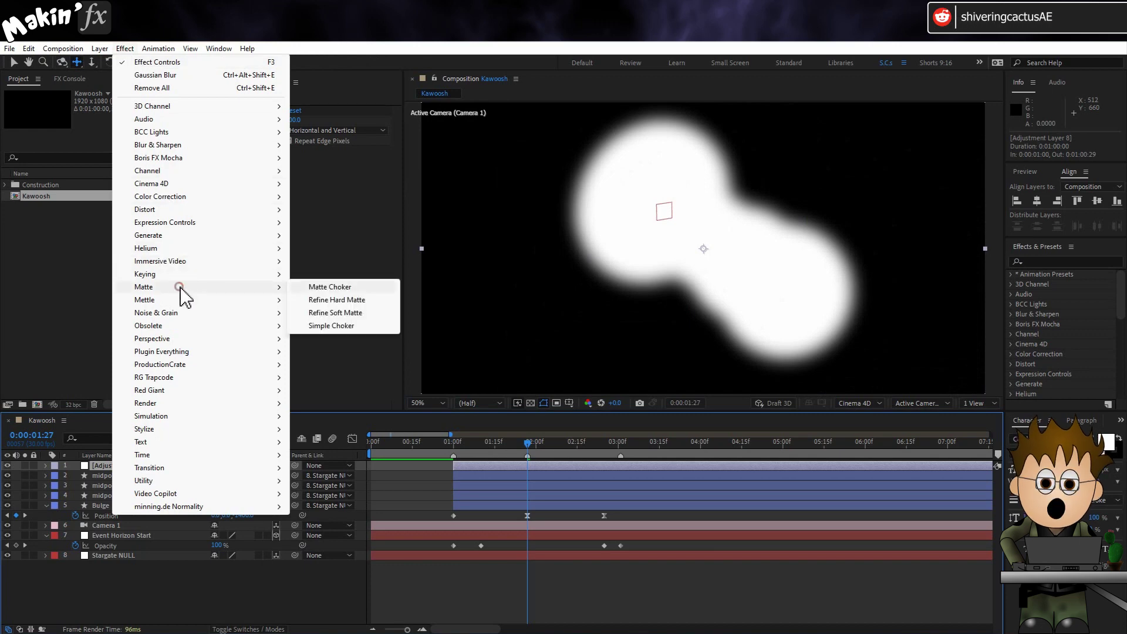
left_click(347, 324)
left_click(291, 173)
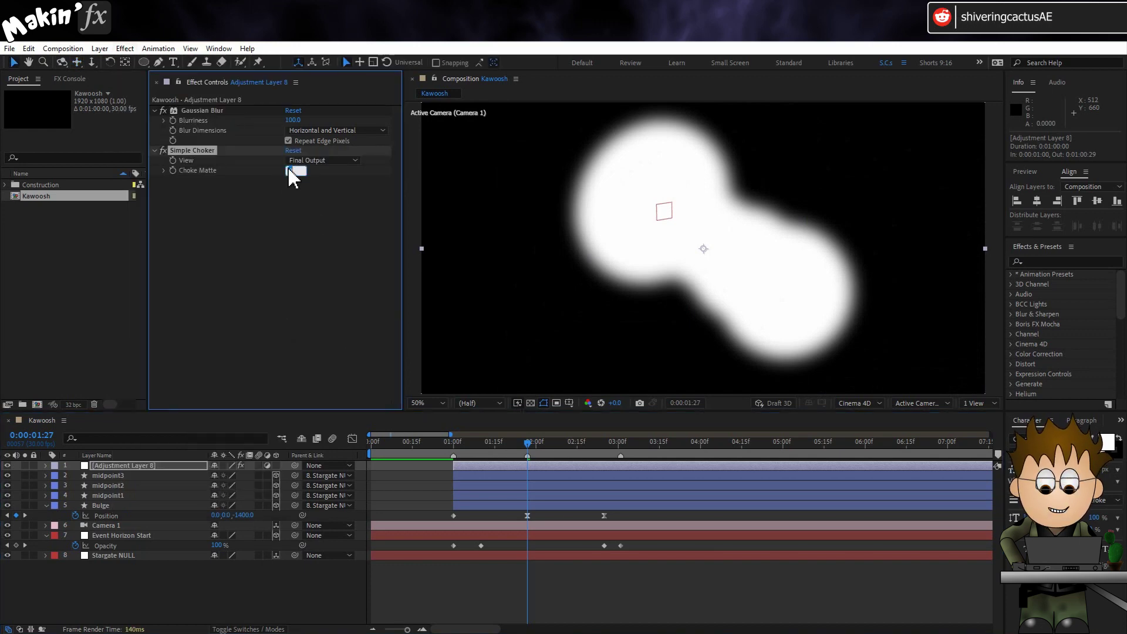
type("30")
key("Return")
left_click(663, 241)
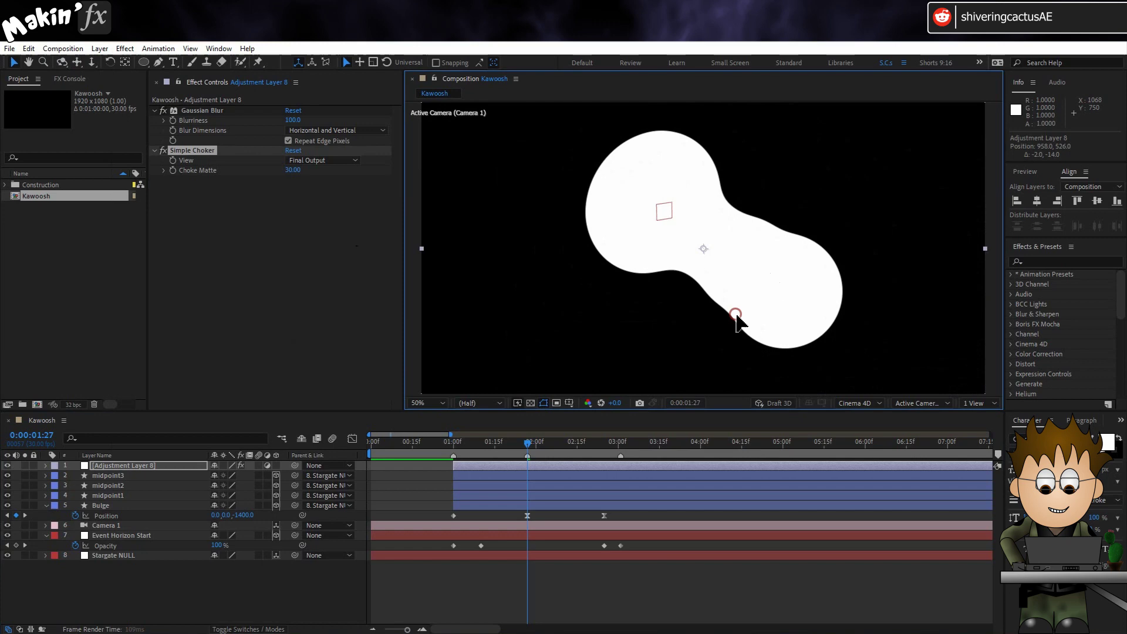
key("ctrl+z")
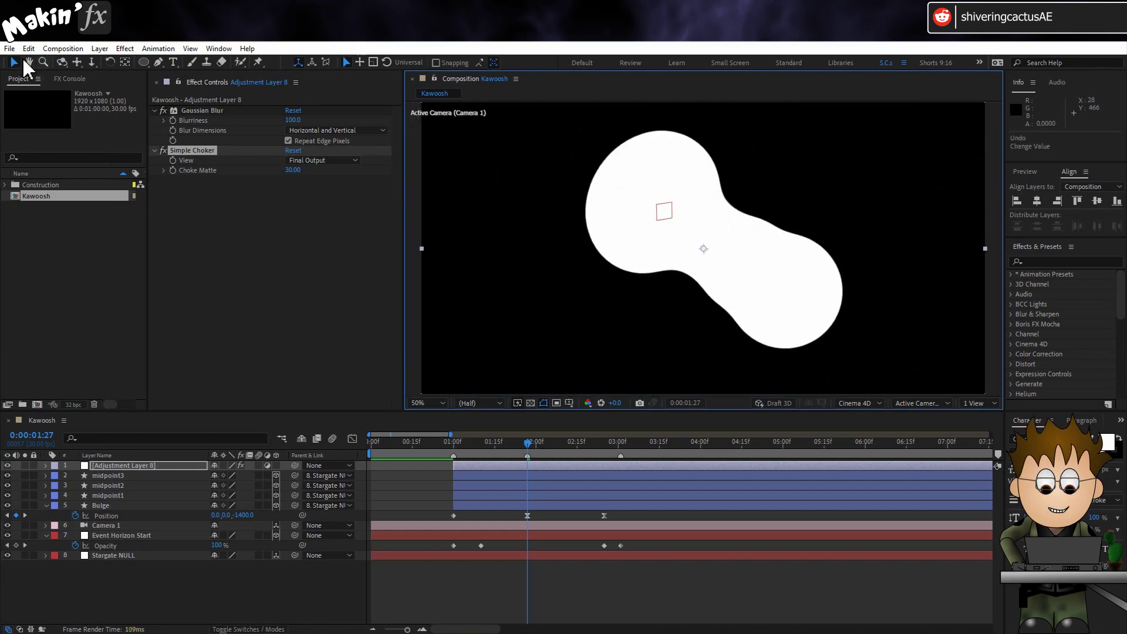
Orbit and pan the camera around the hard-edged blob, then select the adjustment layer.
left_click(62, 62)
left_click_drag(702, 297, 739, 284)
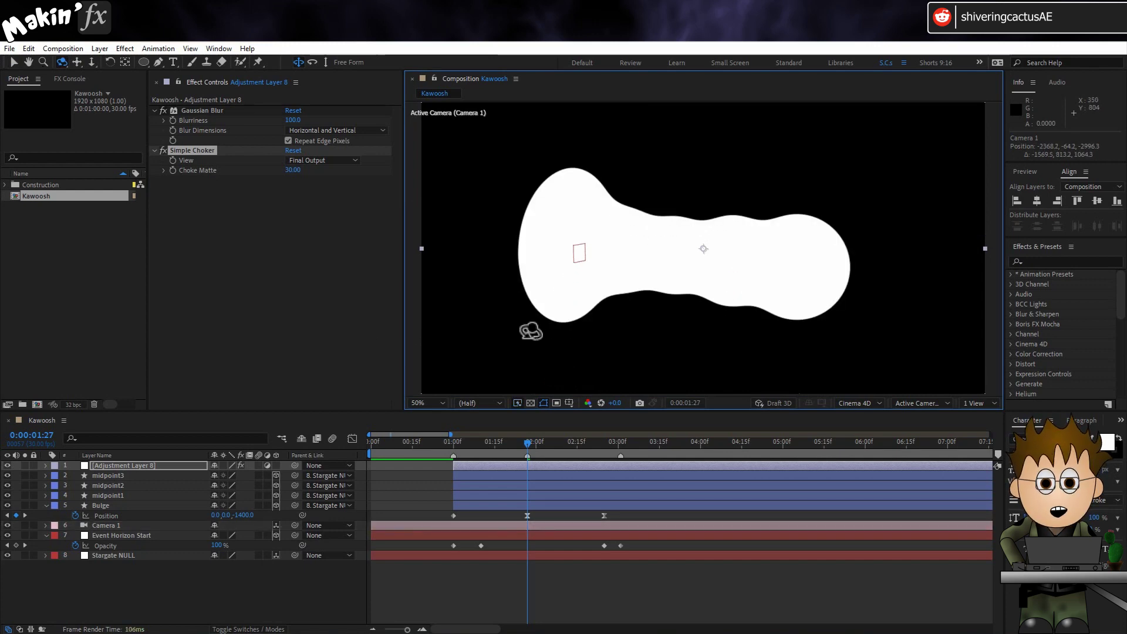
left_click_drag(558, 317, 607, 306)
left_click(77, 62)
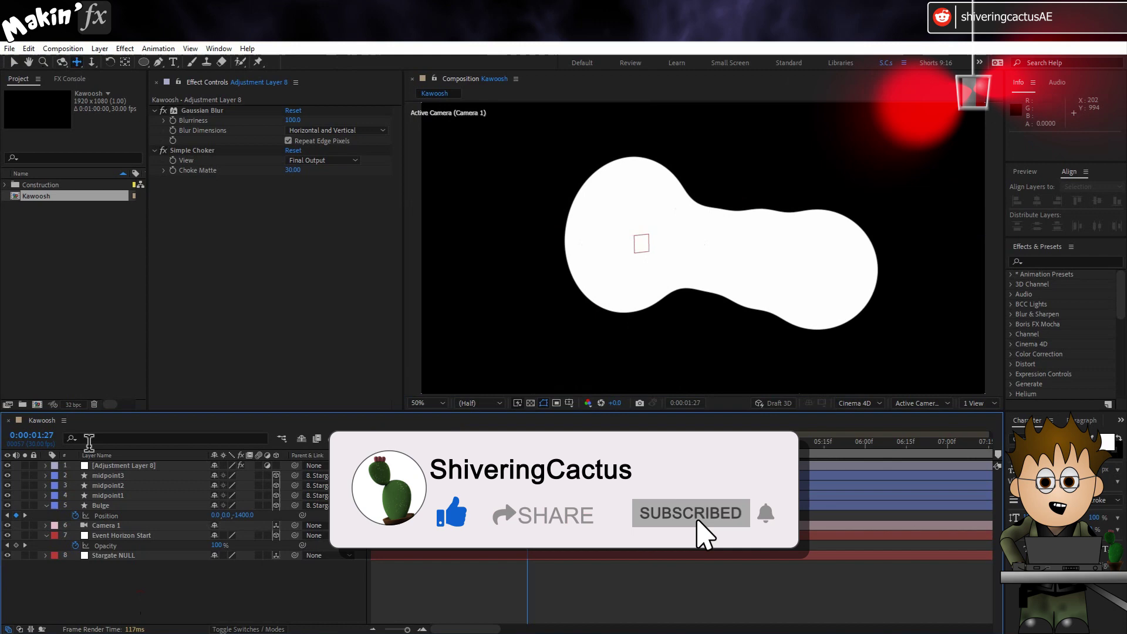
left_click(119, 466)
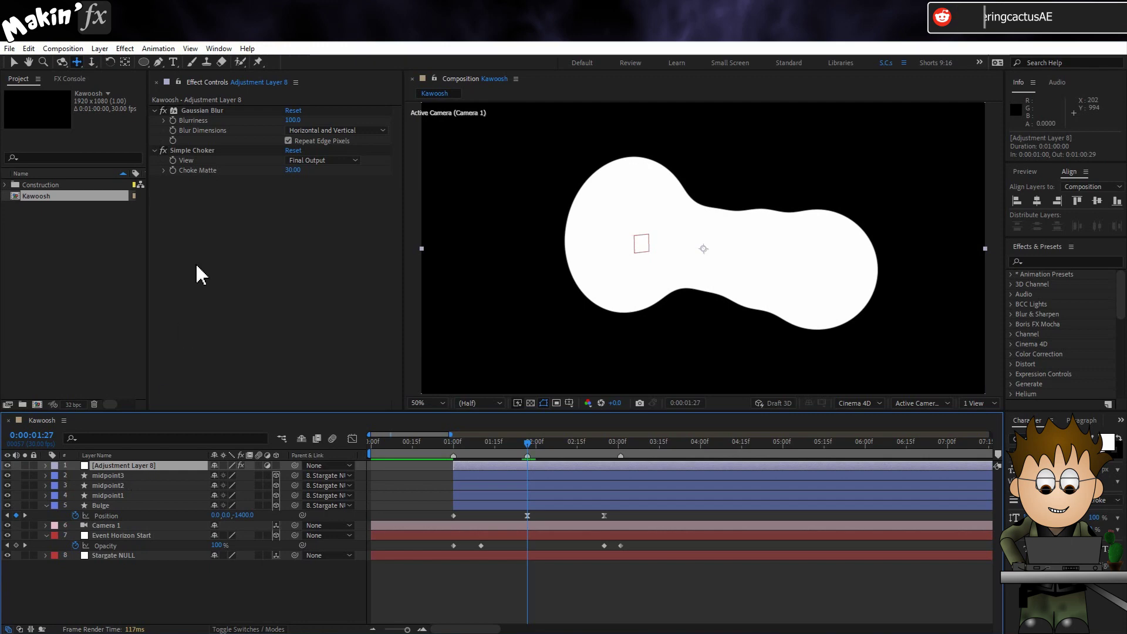
Apply Roughen Edges to the adjustment layer with Border 50 and Scale 60.
left_click(124, 48)
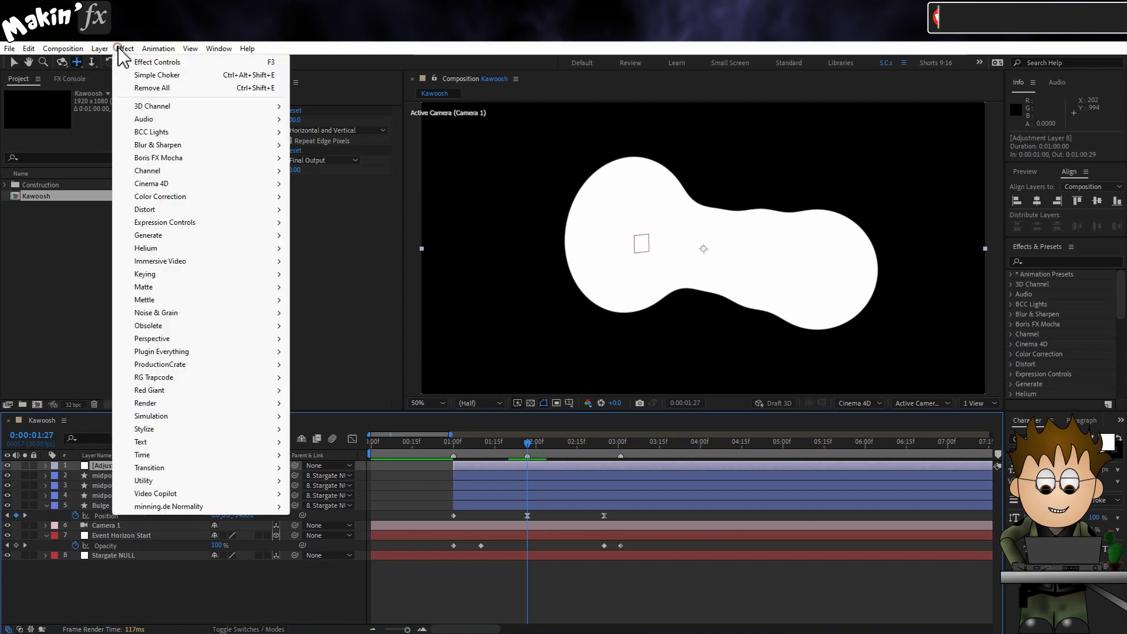
mouse_move(235, 429)
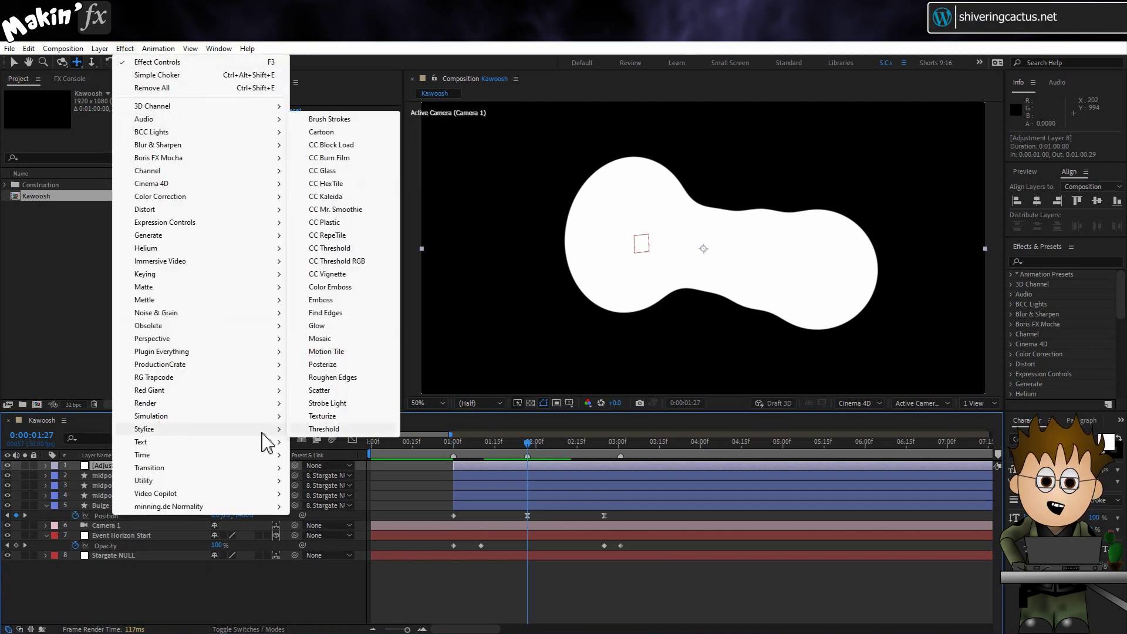
left_click(345, 379)
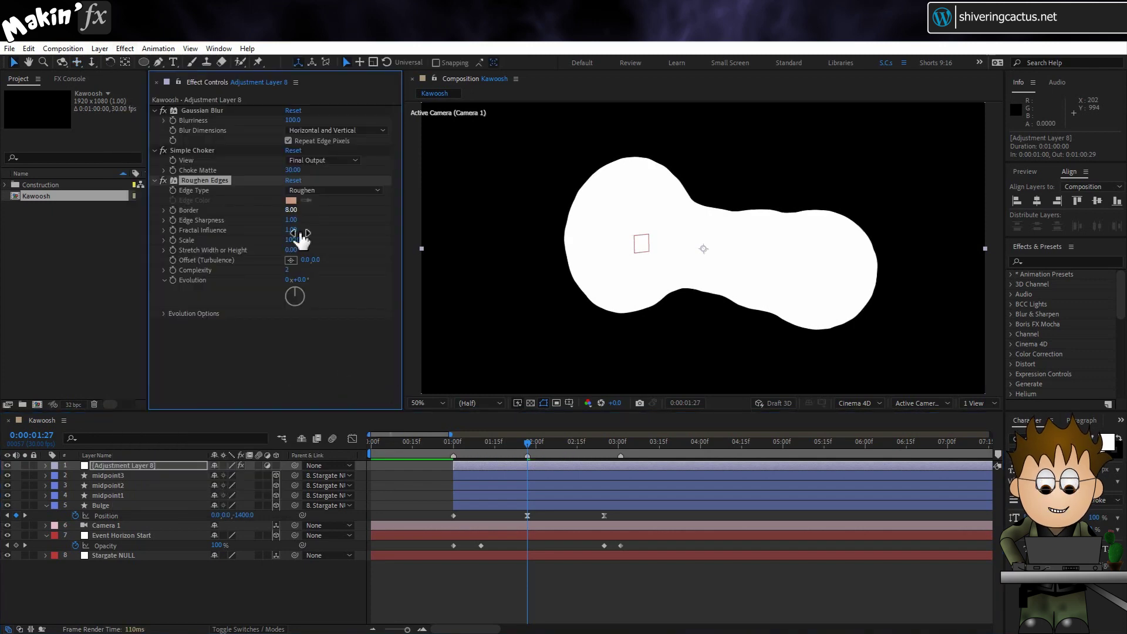
left_click(301, 211)
type("50")
key("Return")
left_click(293, 240)
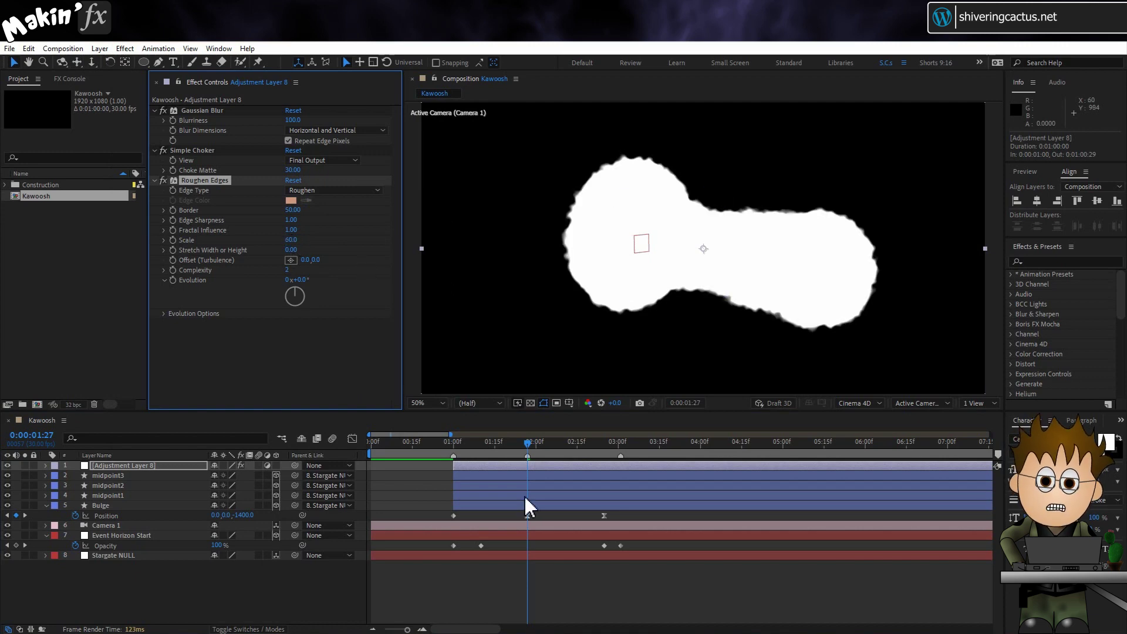
Keyframe Roughen Edges Evolution from 0 at 1:00 to 6 revolutions at 1:27.
mouse_move(467, 448)
left_mouse_down()
mouse_move(498, 455)
mouse_move(453, 452)
left_mouse_up()
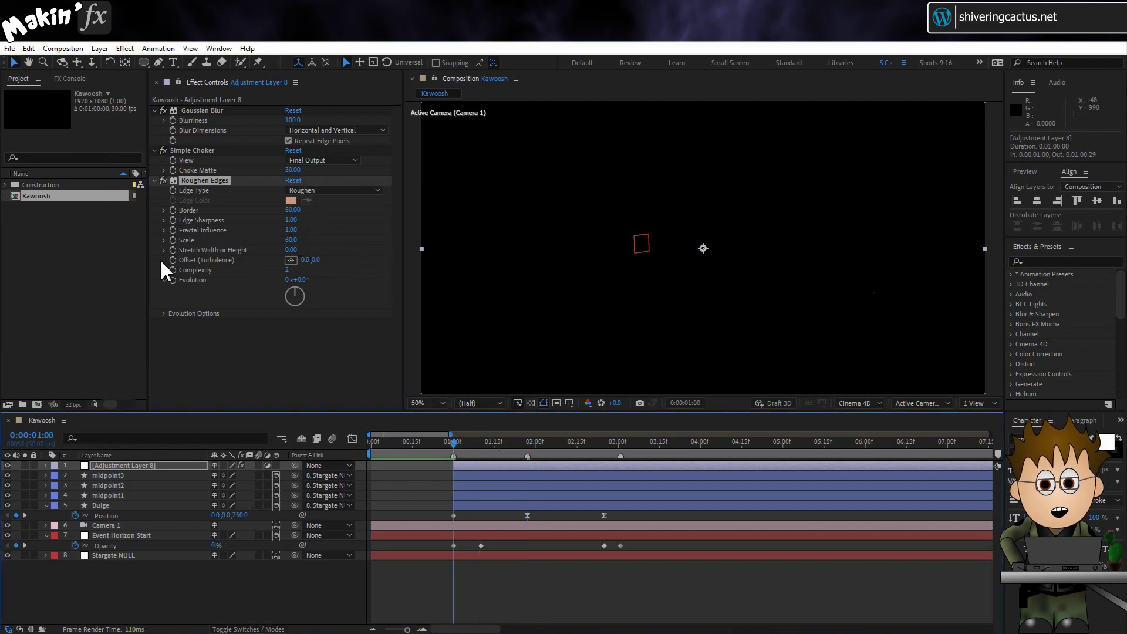
left_click(173, 280)
left_click_drag(556, 445, 621, 446)
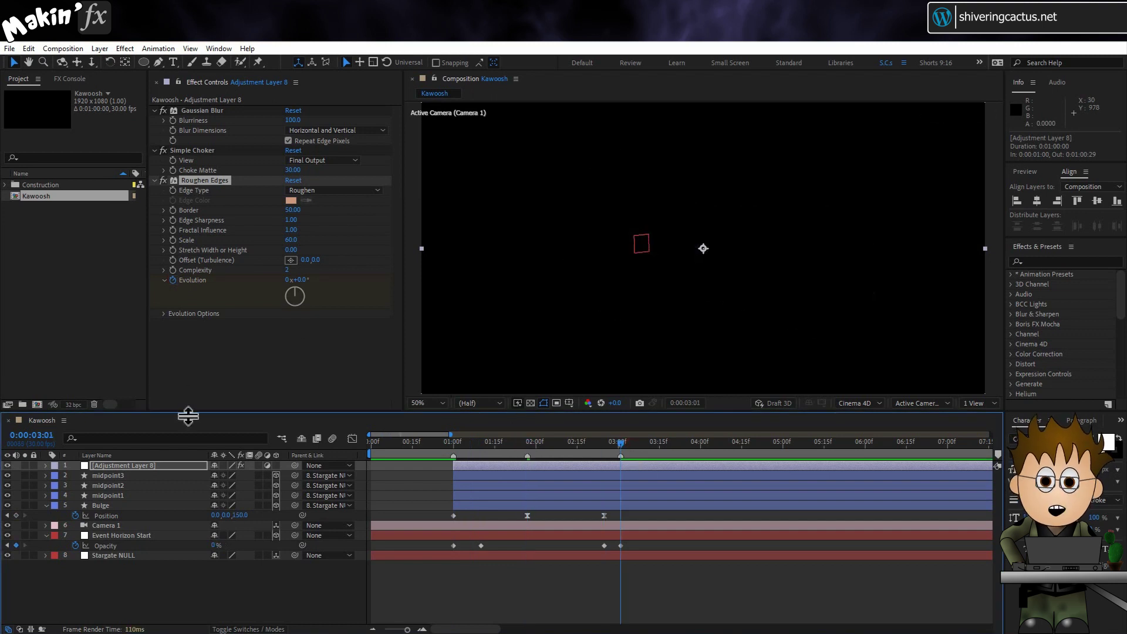
key("u")
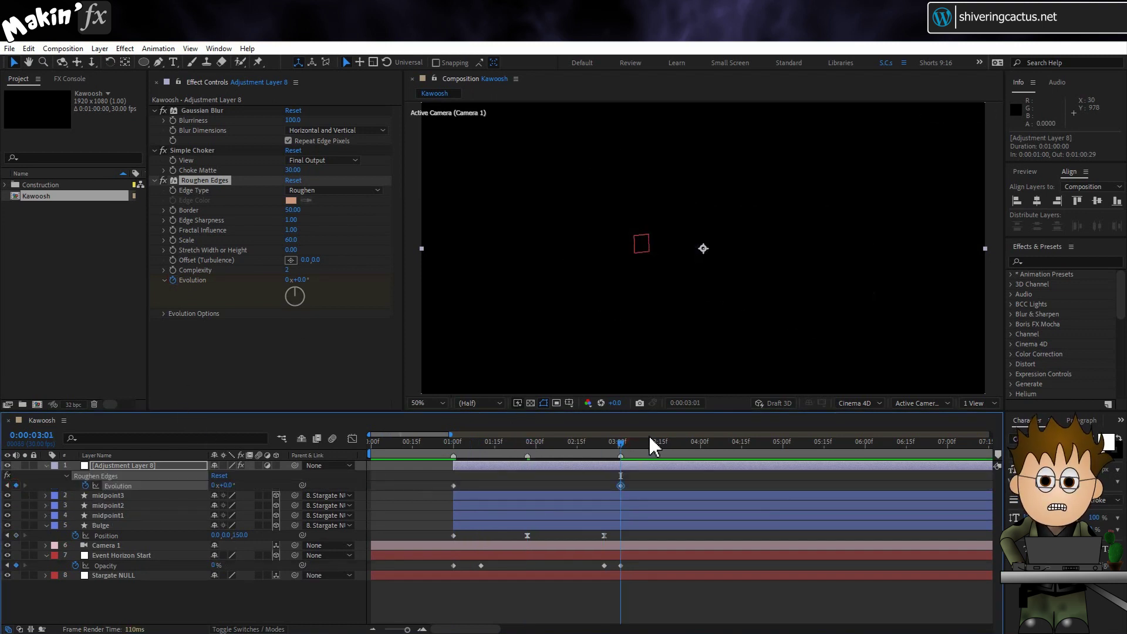
left_click_drag(653, 447, 528, 452)
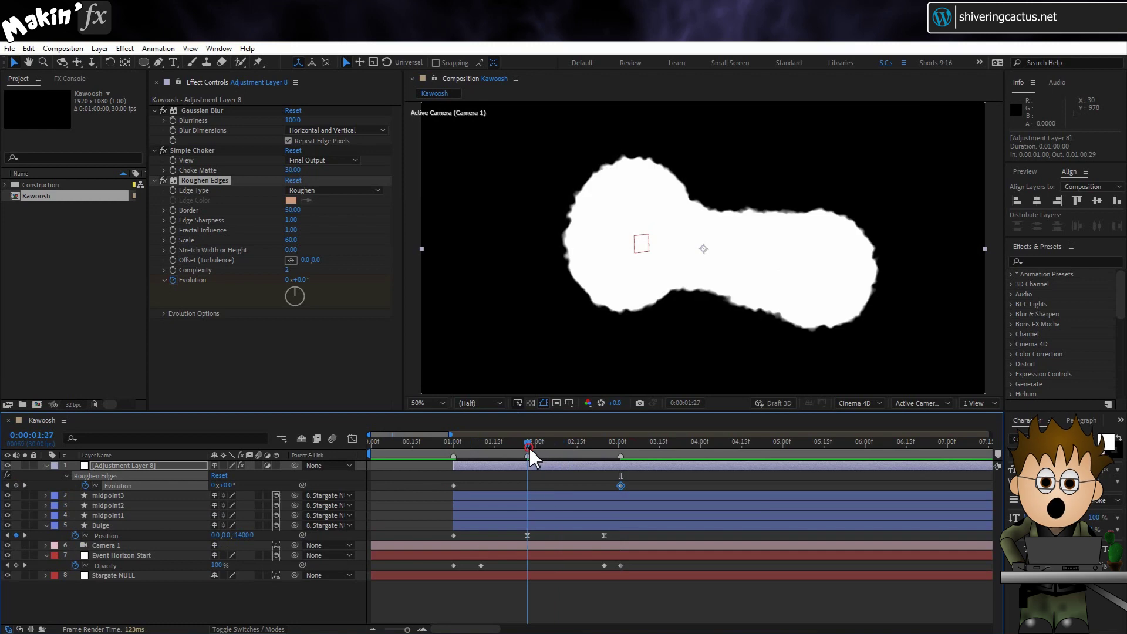
left_click(288, 280)
type("6")
key("Return")
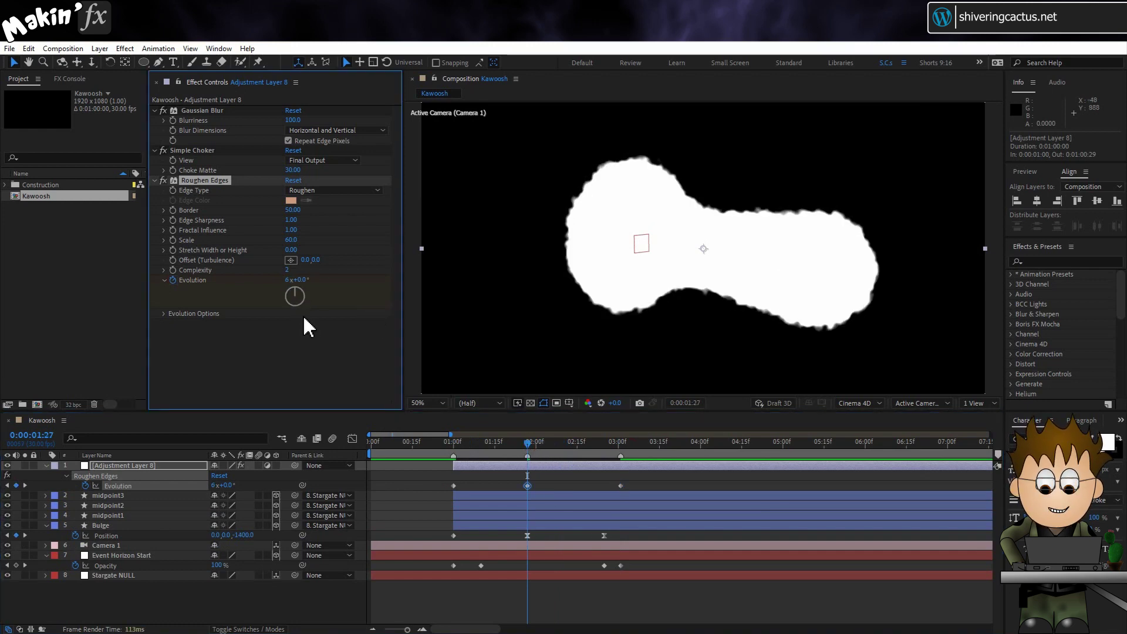
Apply Easy Ease to both Evolution keyframes and preview the eased motion.
left_click_drag(510, 480, 640, 509)
right_click(620, 486)
mouse_move(675, 478)
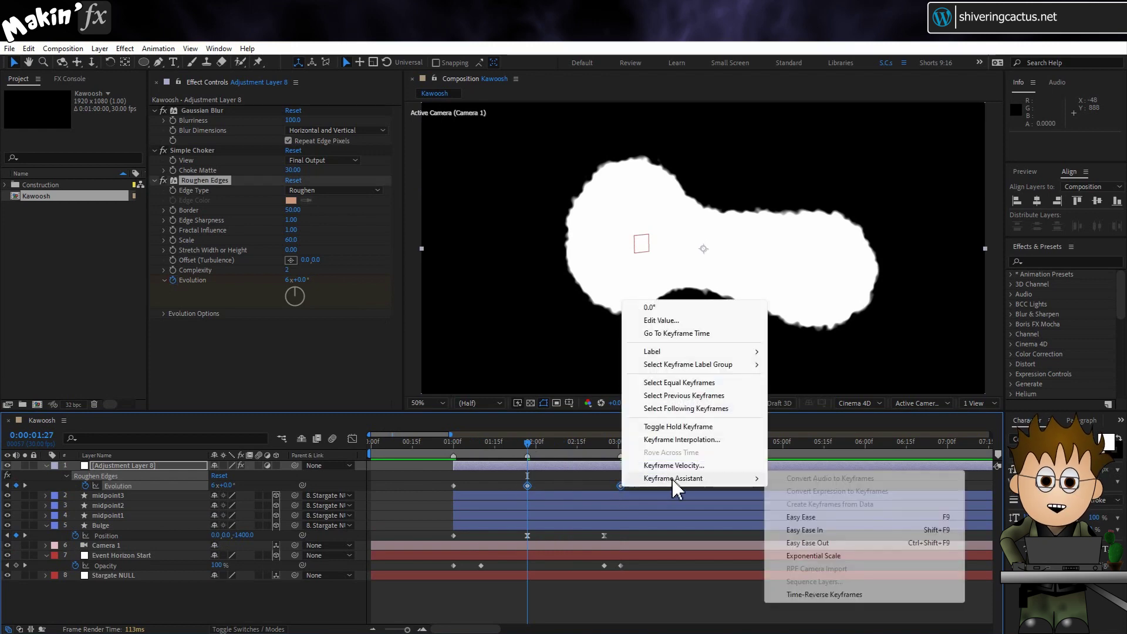
left_click(811, 512)
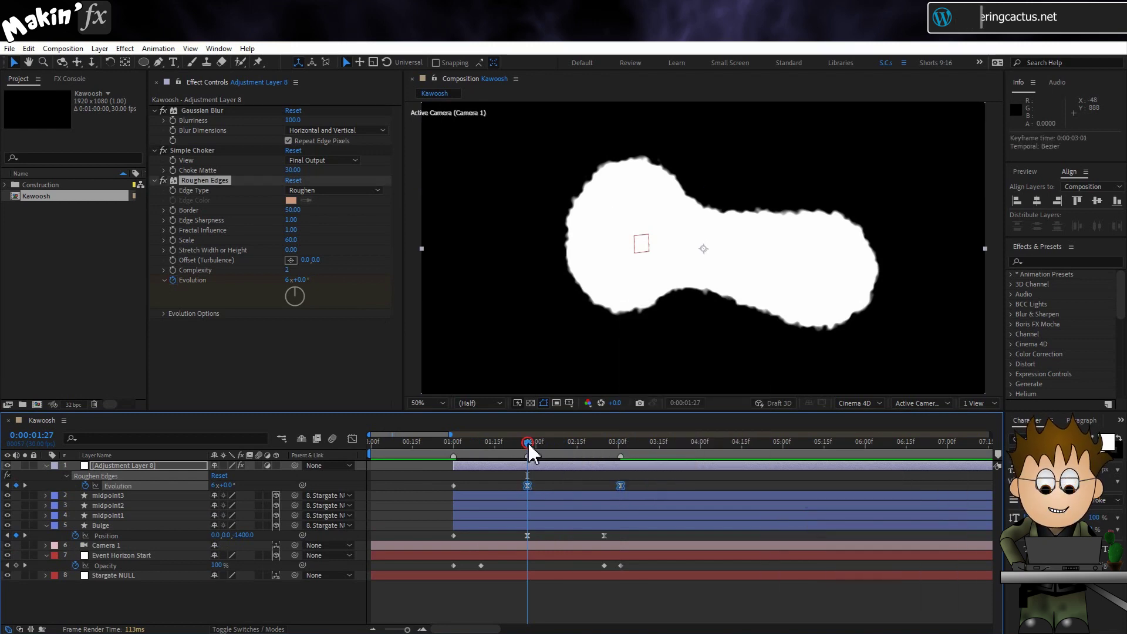
left_click_drag(528, 446, 510, 452)
key("space")
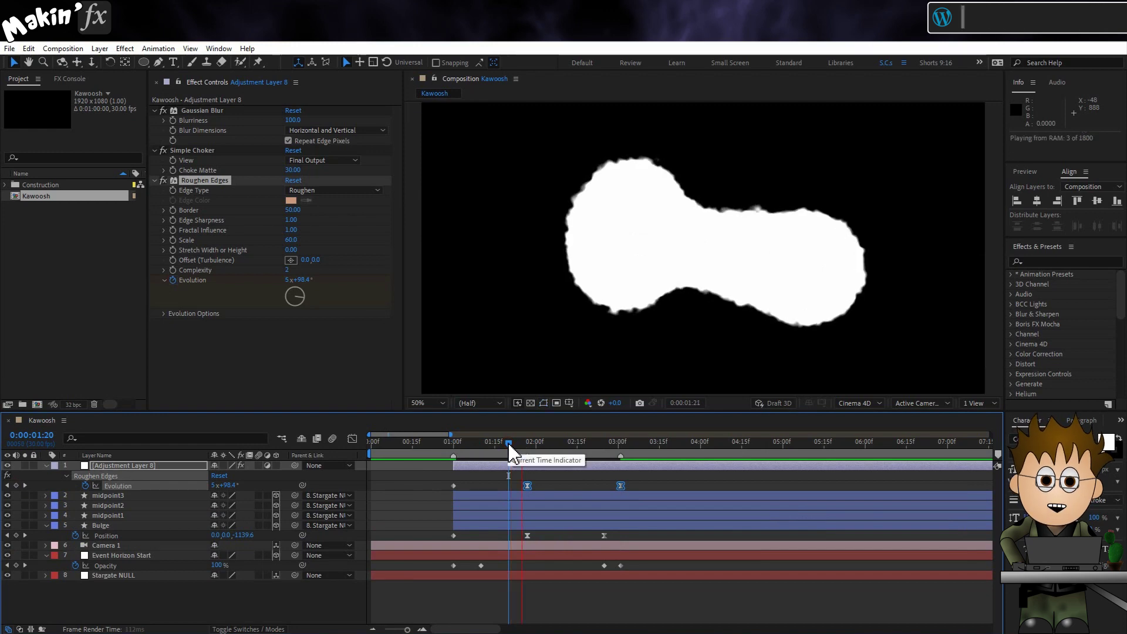
left_click_drag(511, 452, 528, 449)
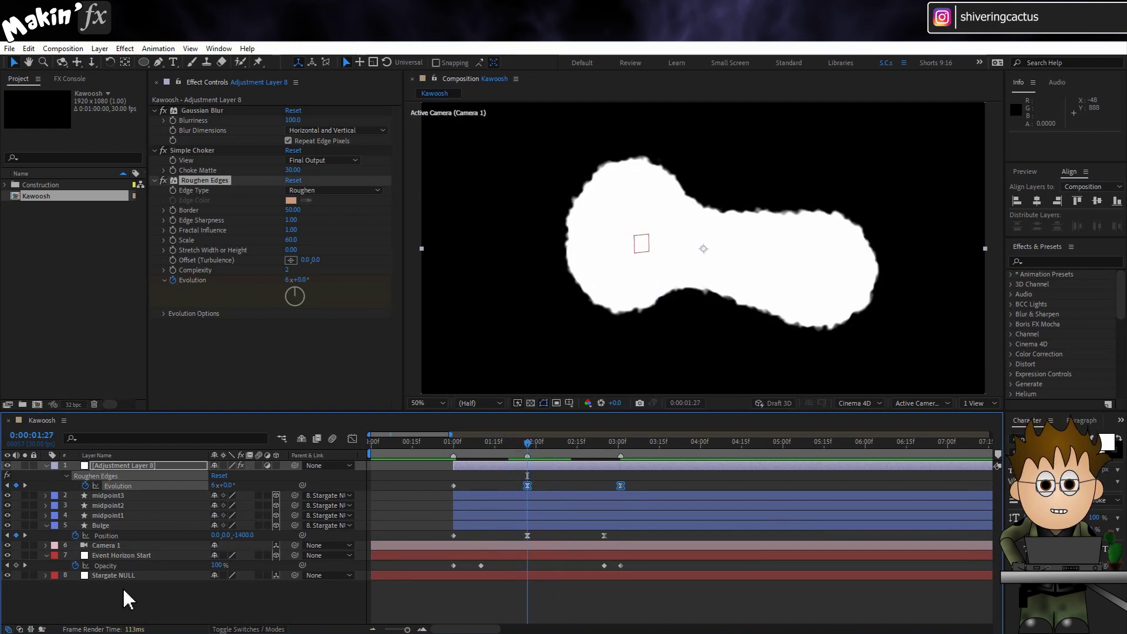
Add Fractal Noise to the adjustment layer with Fractal Type set to Dynamic.
left_click(146, 466)
left_click(125, 48)
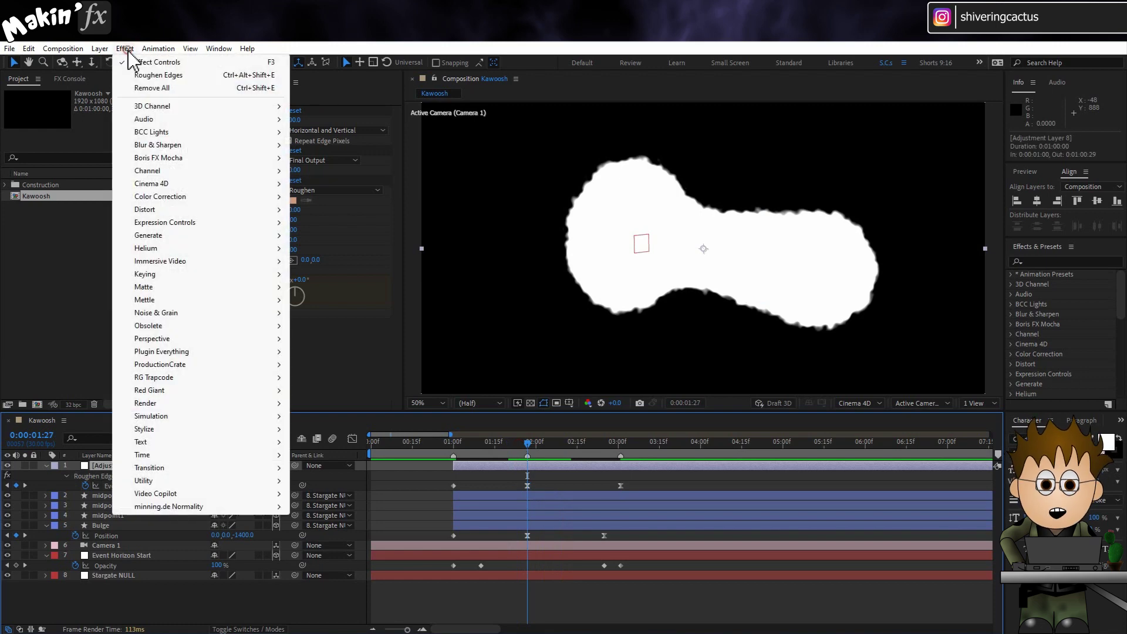
left_click(184, 308)
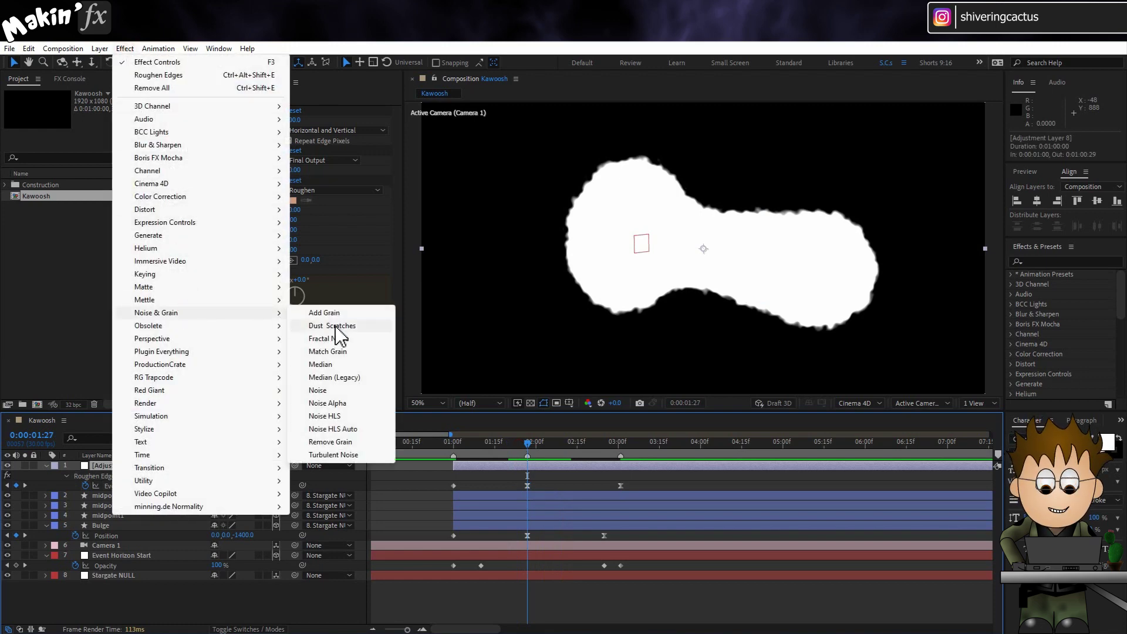
left_click(352, 339)
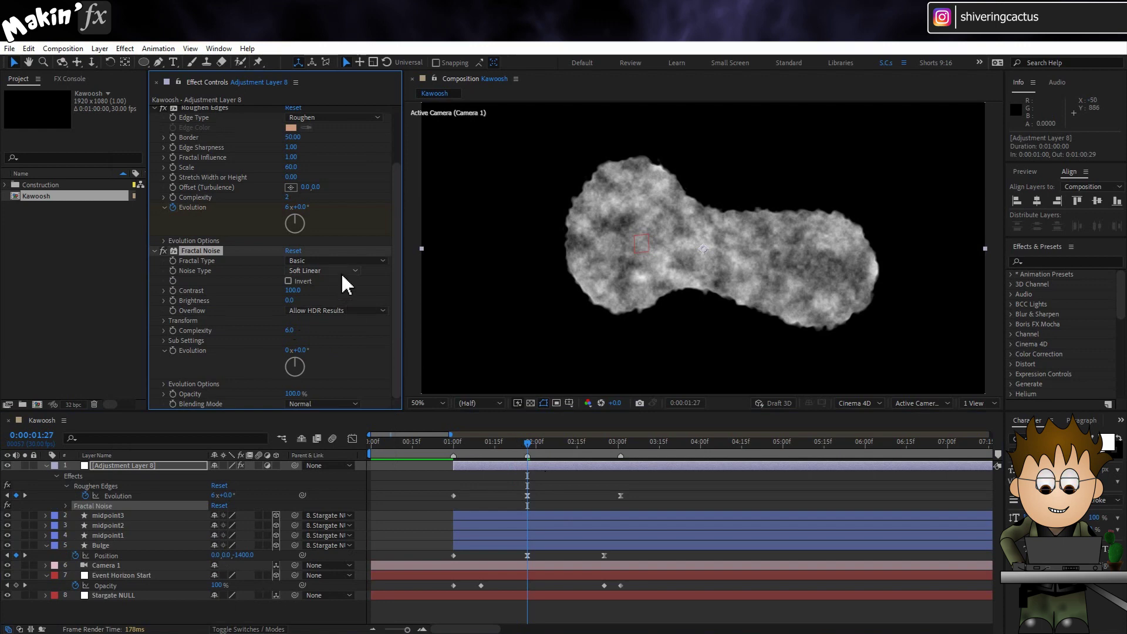
left_click(359, 262)
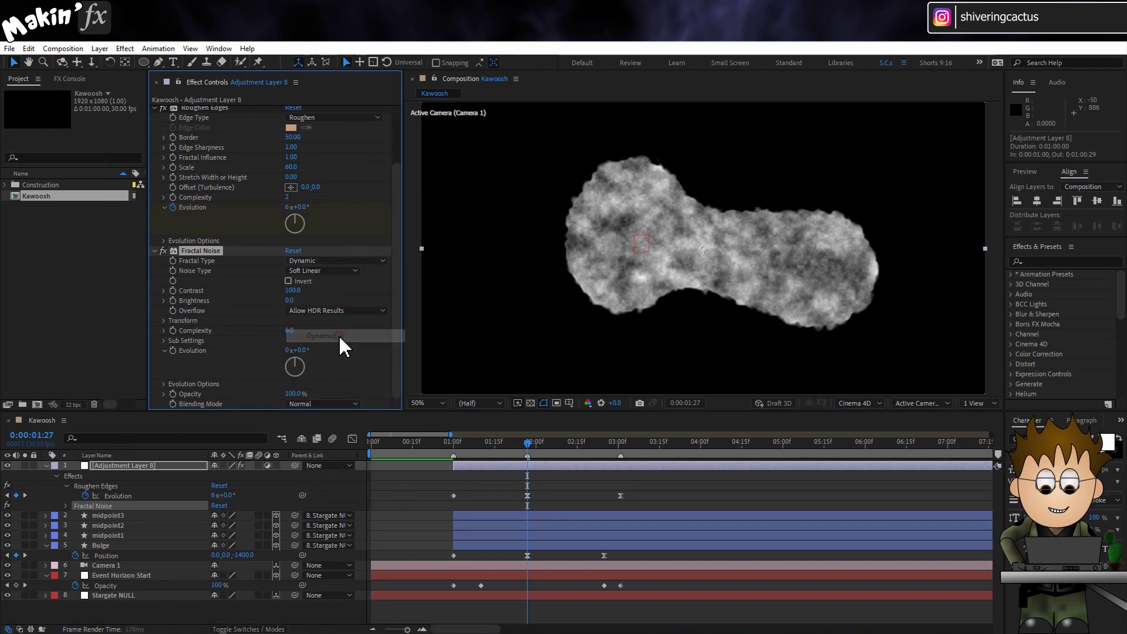
Set the noise Contrast to 115, Brightness to 38 and Transform Scale to 70.
left_click(292, 290)
type("1")
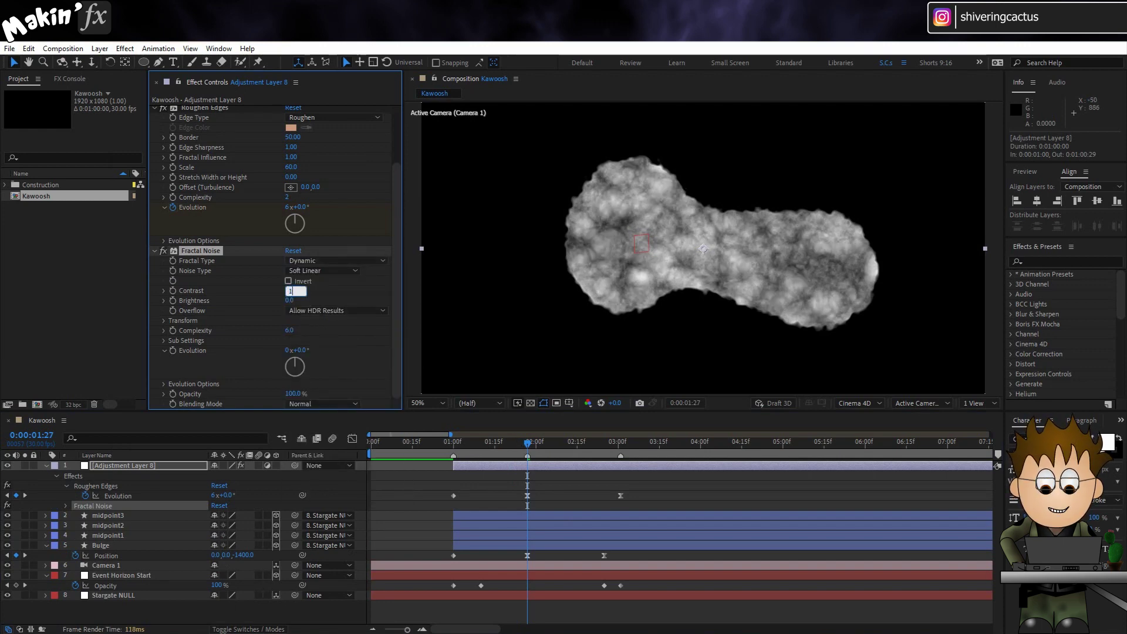
type("15")
key("Return")
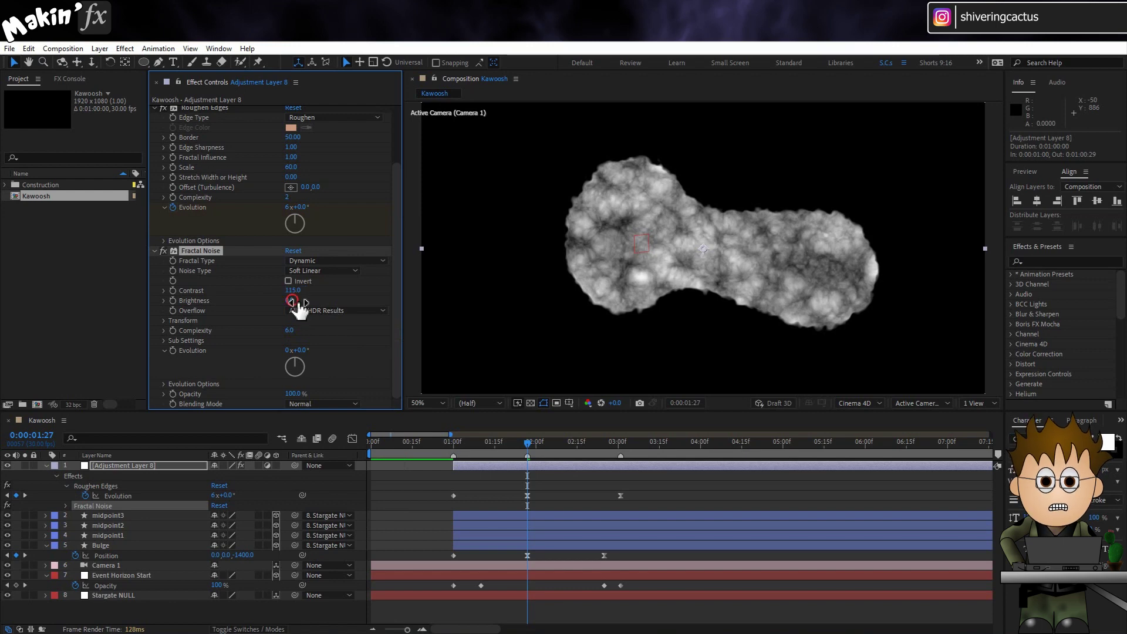
left_click(293, 301)
type("38")
key("Return")
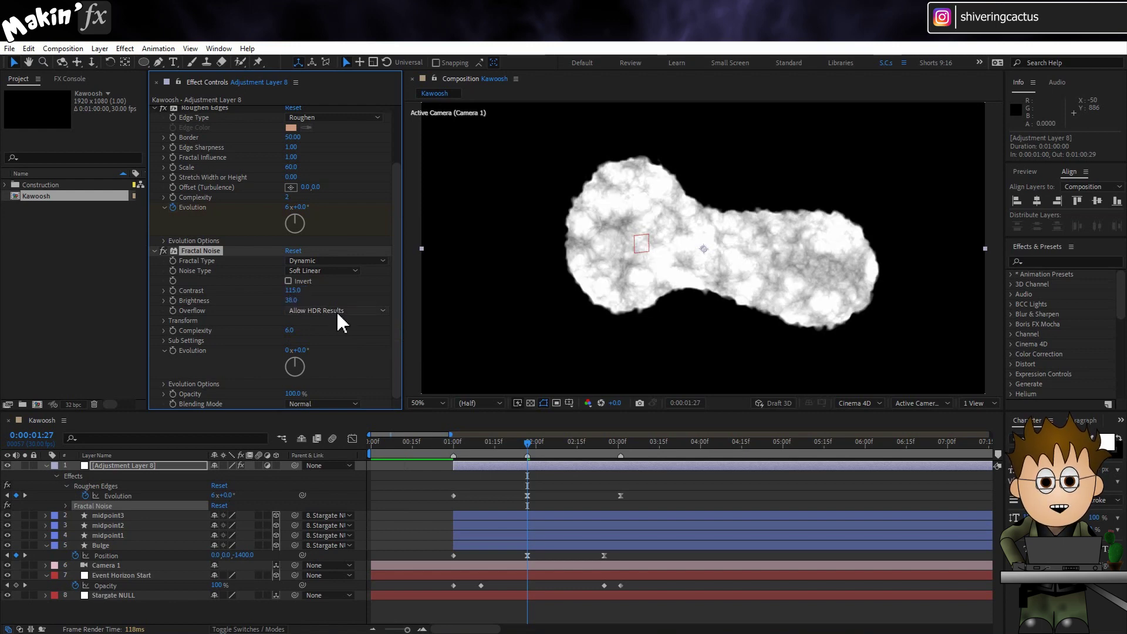
left_click(161, 321)
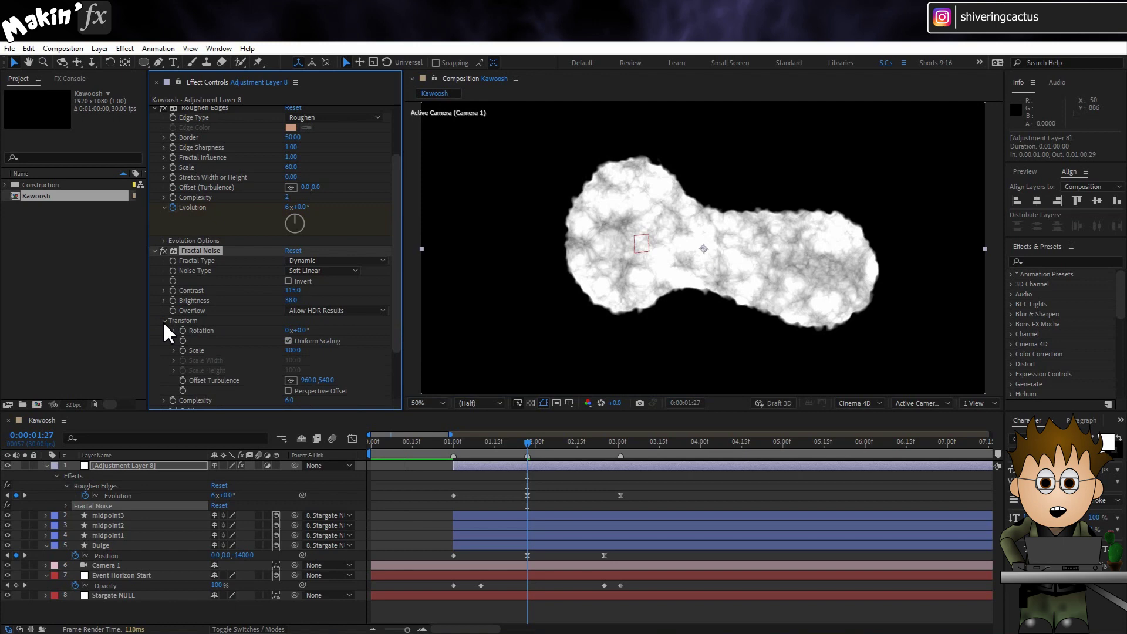
left_click(294, 351)
type("70")
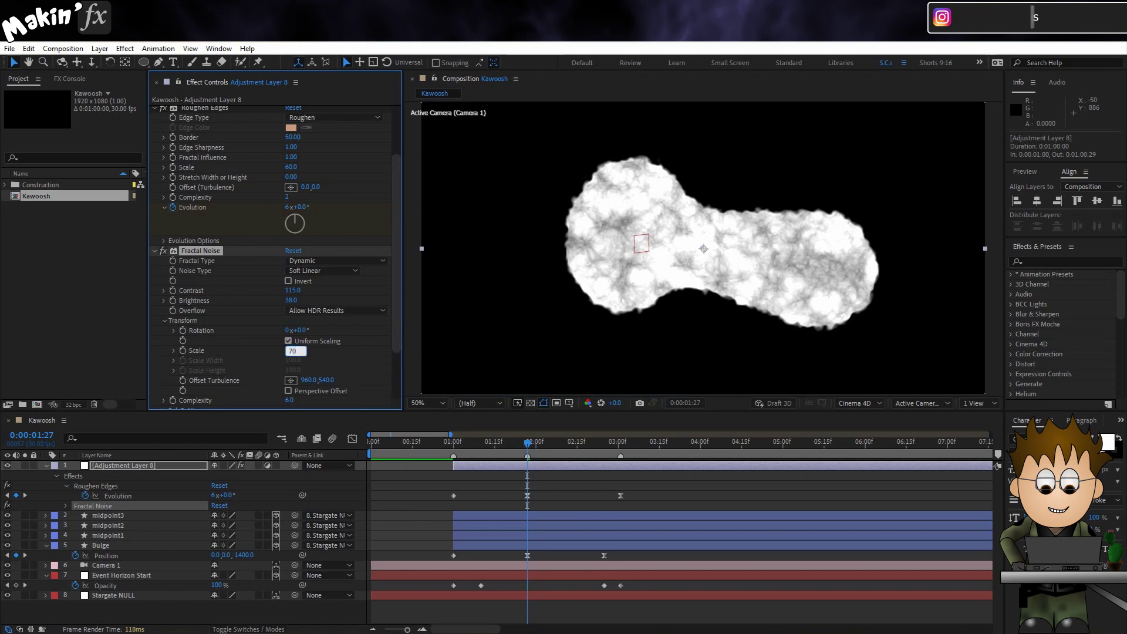
key("Return")
scroll(247, 358, "down", 3)
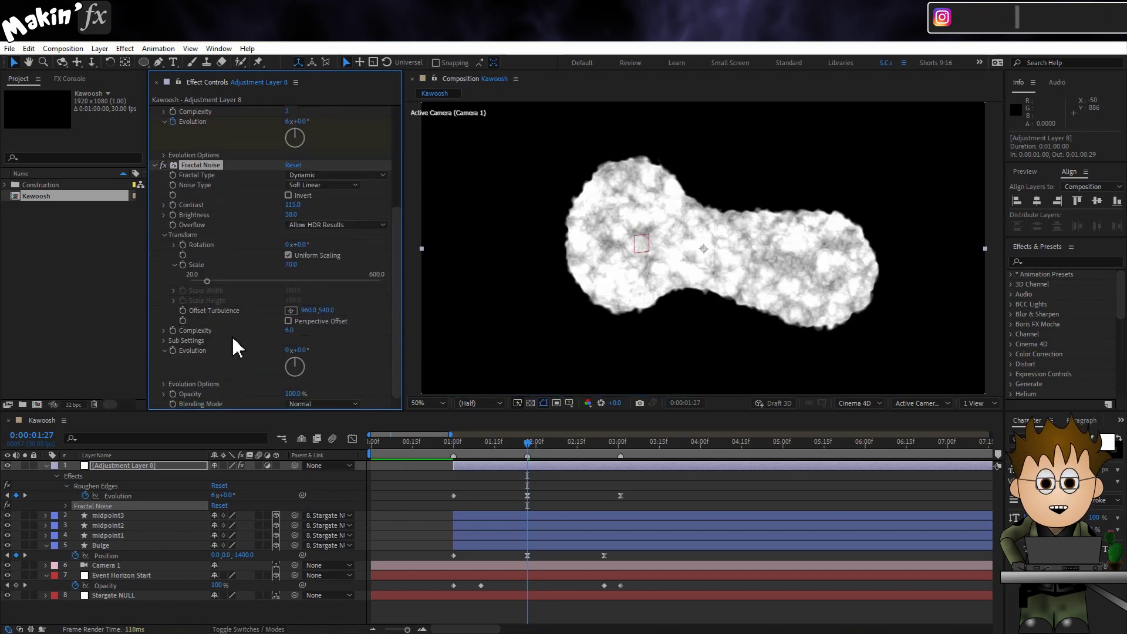
Drive Offset Turbulence with thisComp.layer("Bulge").toComp([0,0,0]) and preview from 1:01.
left_click(182, 310, "alt")
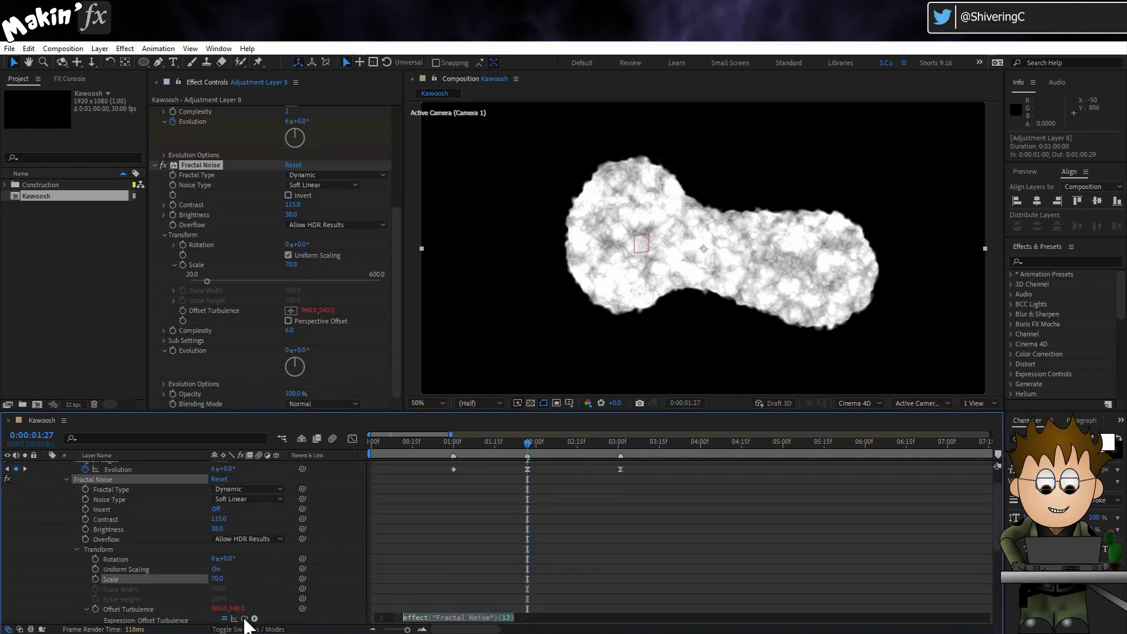
left_click_drag(243, 618, 141, 570)
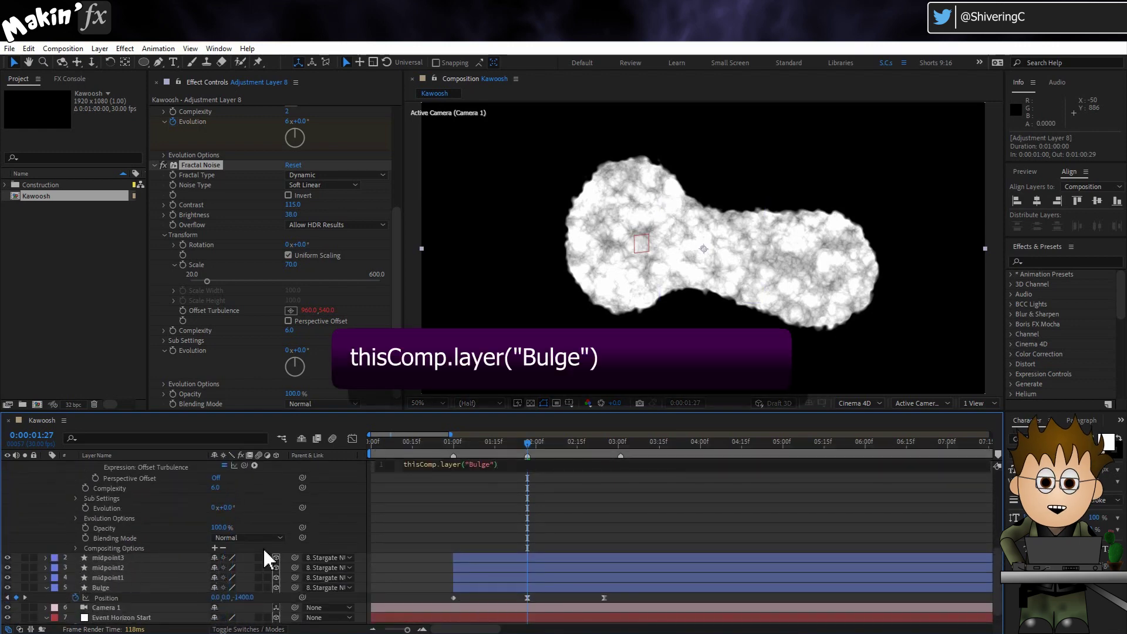
type("toComp()")
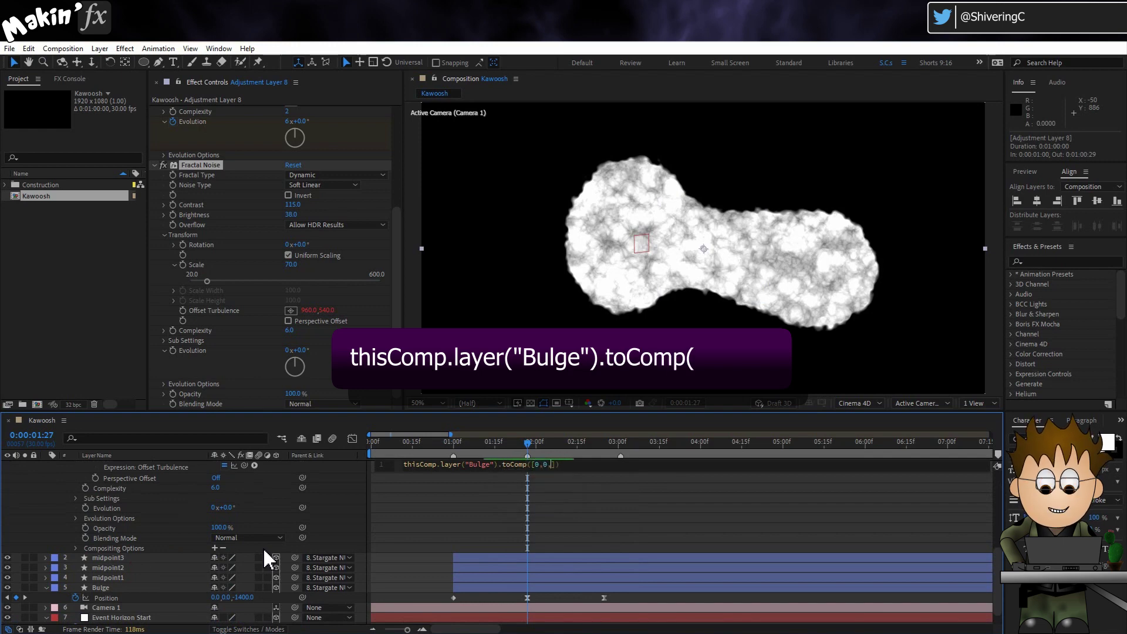
left_click(339, 467)
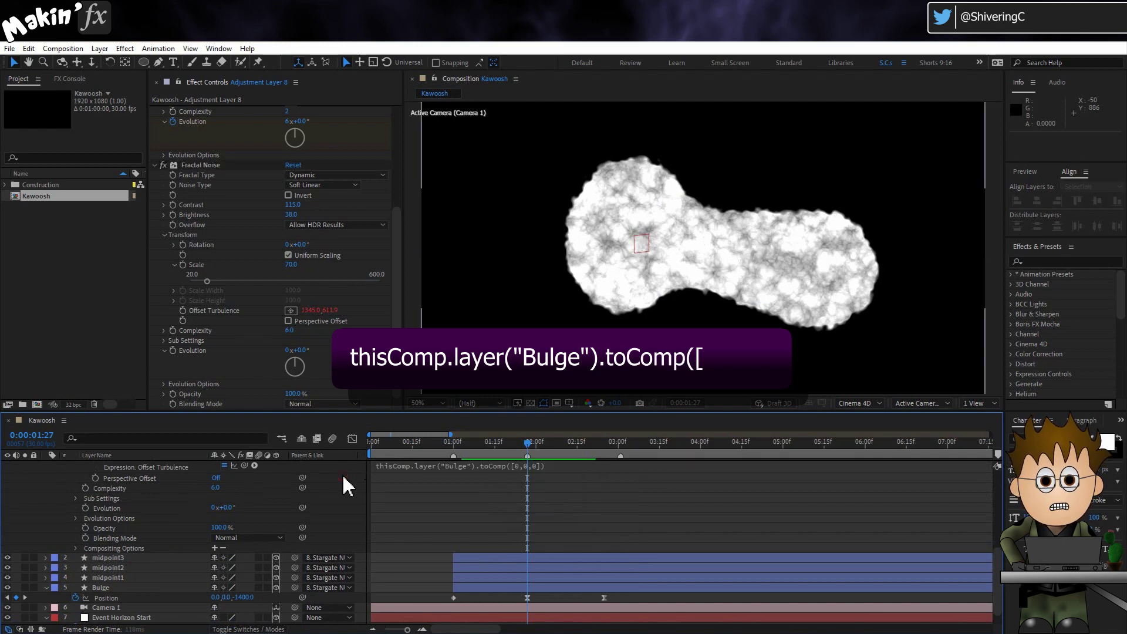
left_click_drag(523, 441, 456, 441)
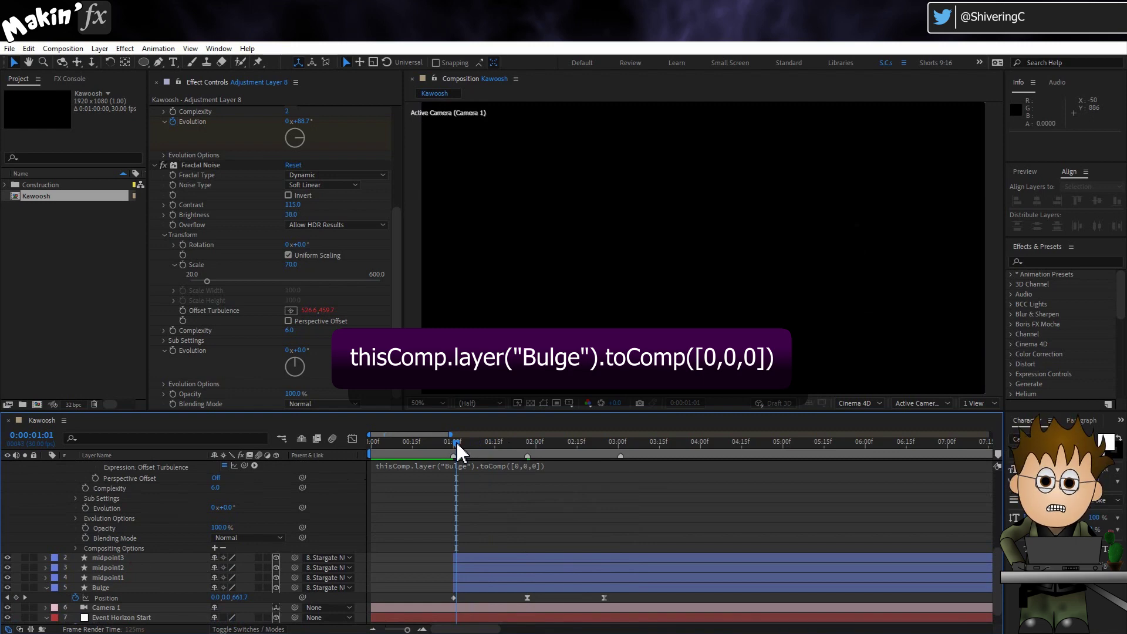
key("space")
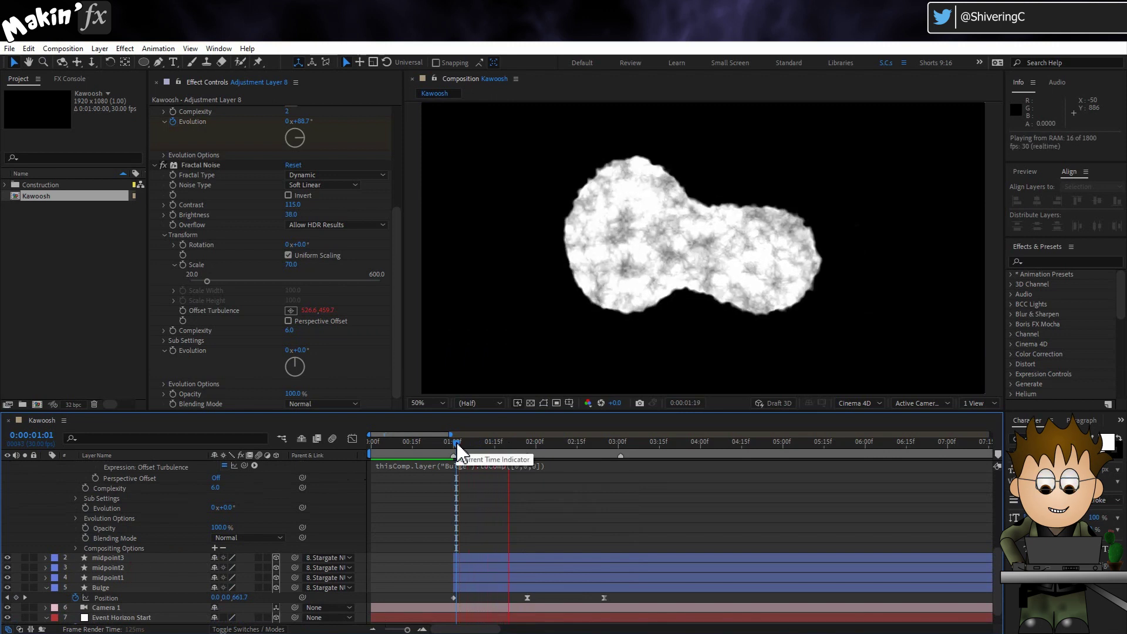
Pick-whip Fractal Noise Evolution to the Roughen Edges Evolution property.
left_click_drag(456, 442, 549, 443)
left_click(541, 464)
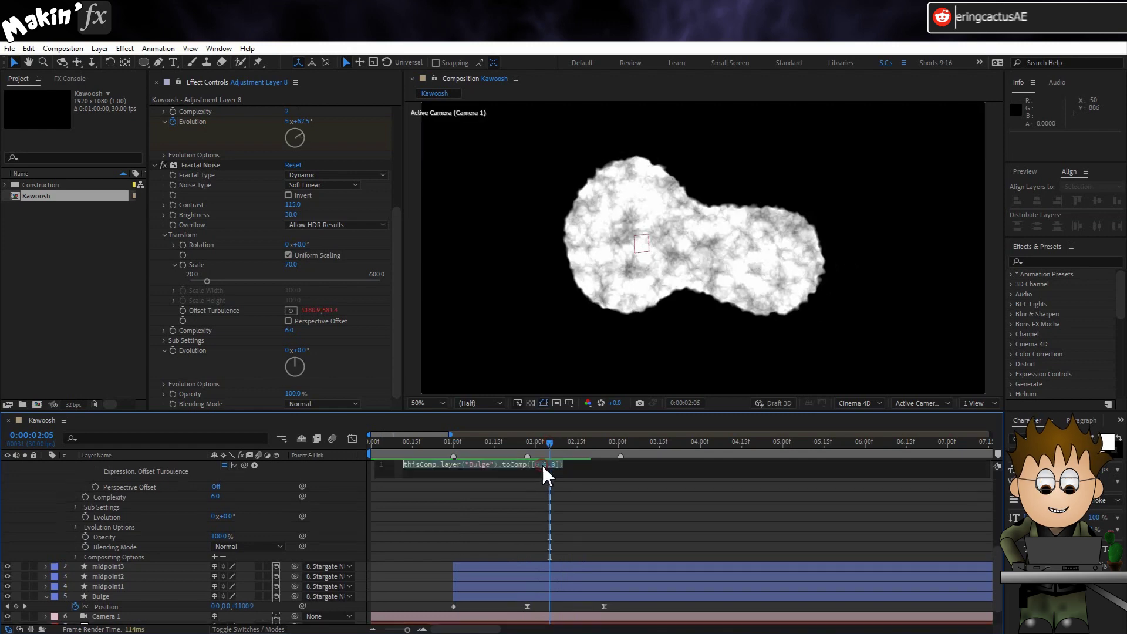
left_click(358, 468)
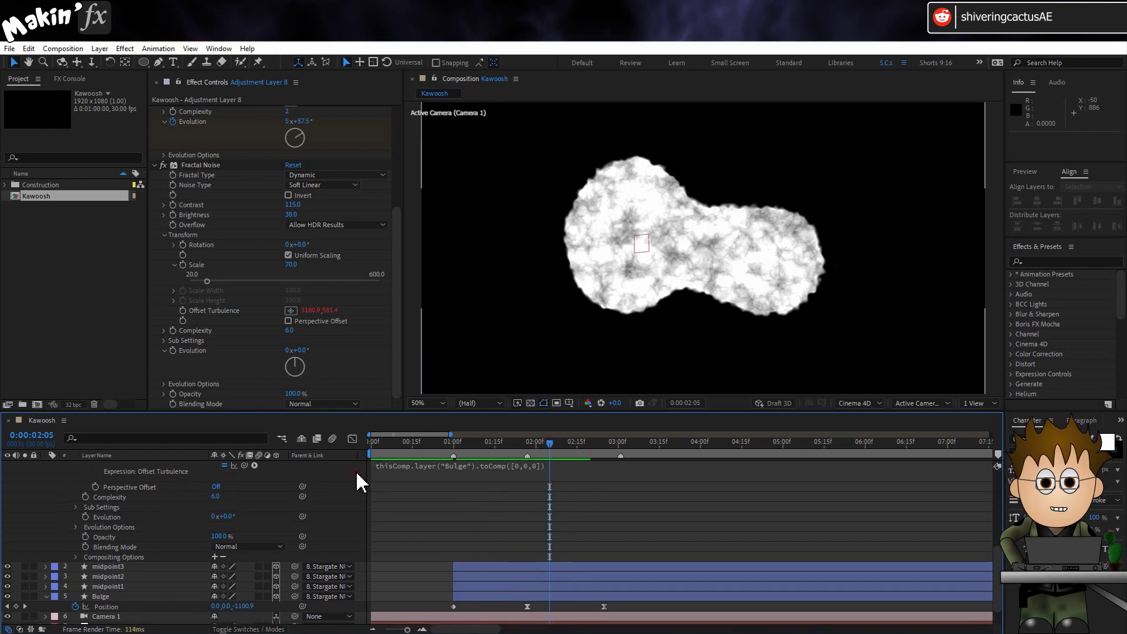
scroll(359, 475, "up", 2)
left_click_drag(457, 447, 561, 444)
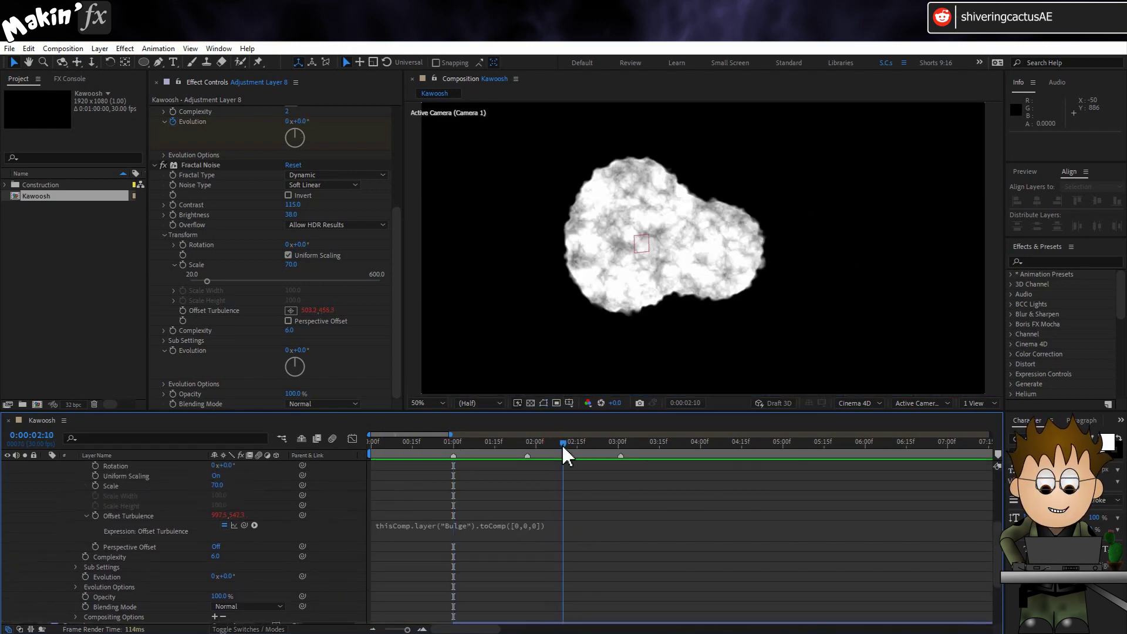
scroll(100, 519, "up", 3)
scroll(98, 520, "down", 4)
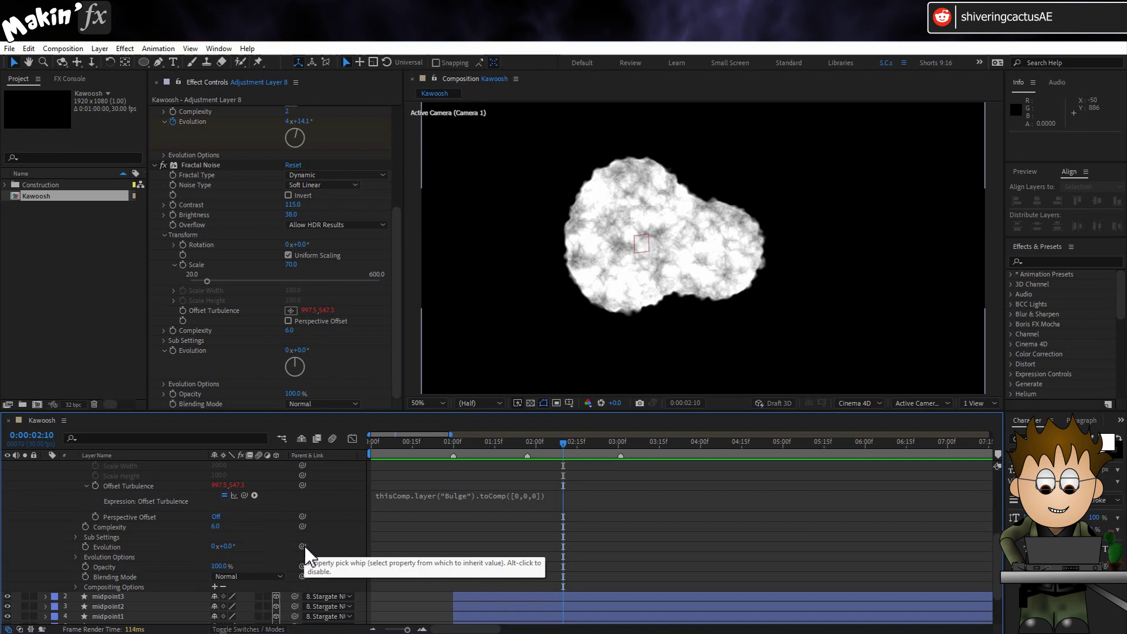
left_click_drag(303, 547, 196, 124)
Link Roughen Edges Offset (Turbulence) to Fractal Noise Offset Turbulence, then collapse Fractal Noise.
scroll(88, 521, "up", 5)
scroll(189, 181, "up", 2)
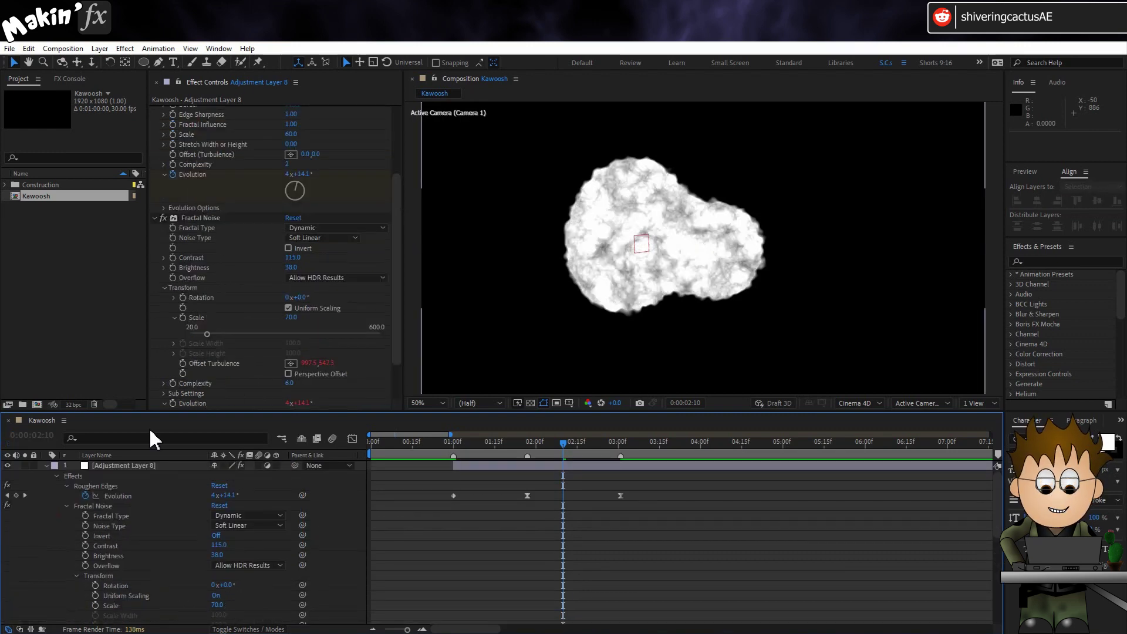
left_click(67, 486)
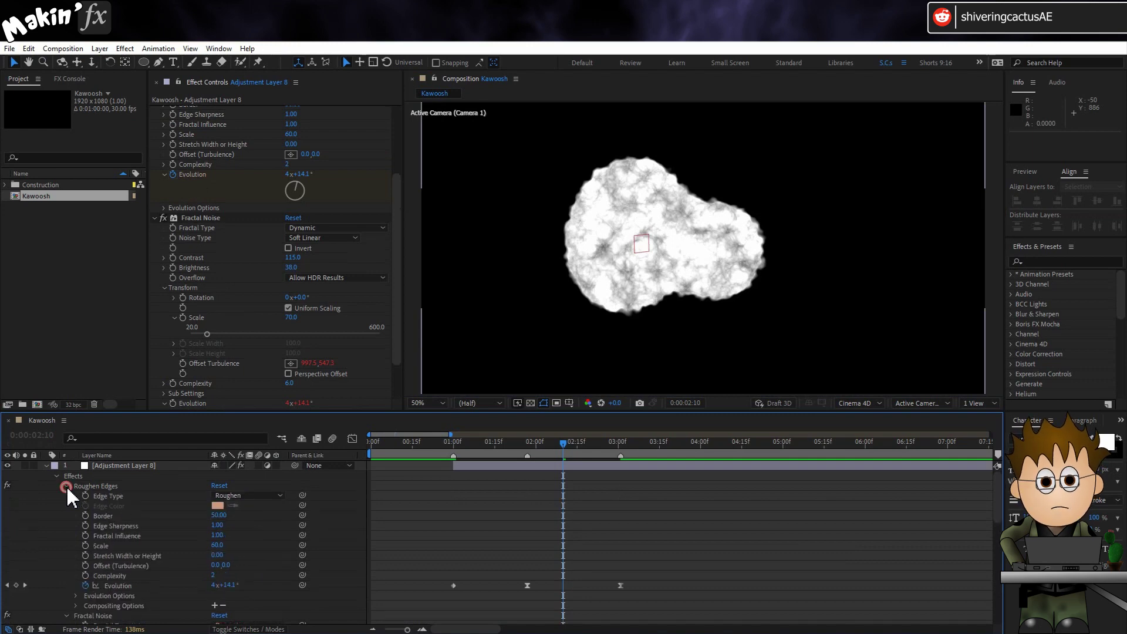
scroll(94, 568, "down", 2)
left_click_drag(302, 500, 129, 552)
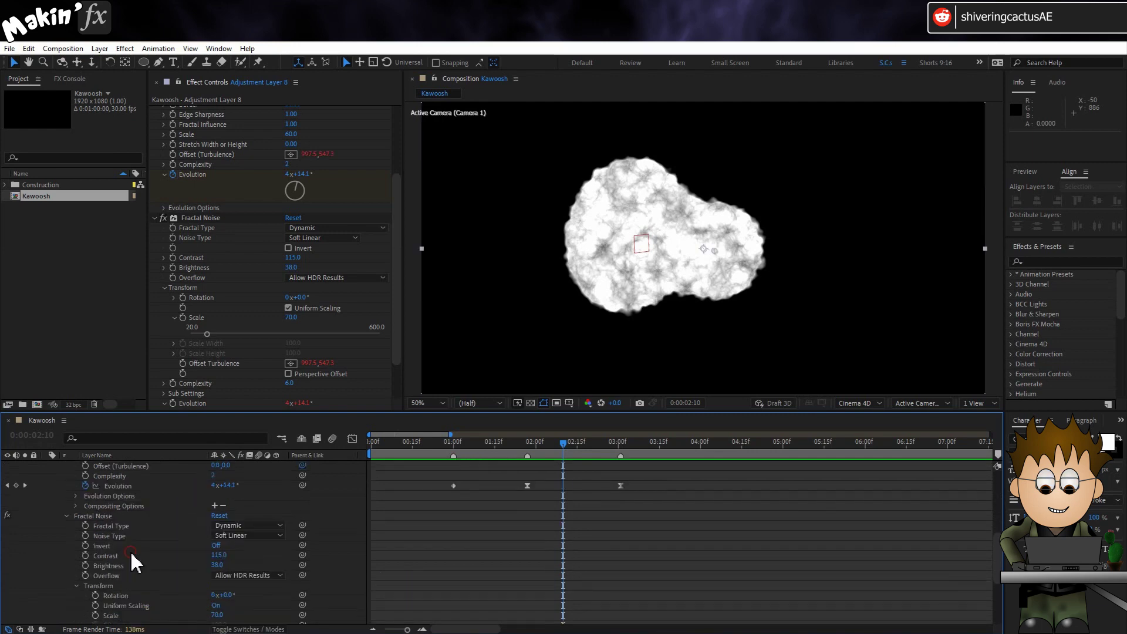
scroll(50, 519, "up", 4)
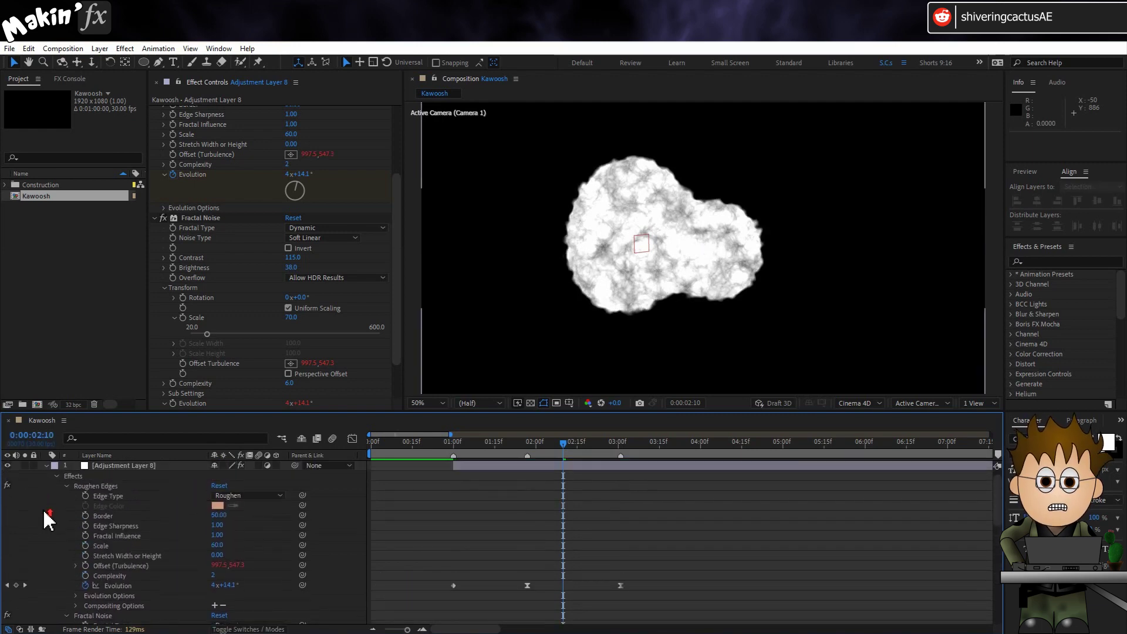
left_click(117, 465)
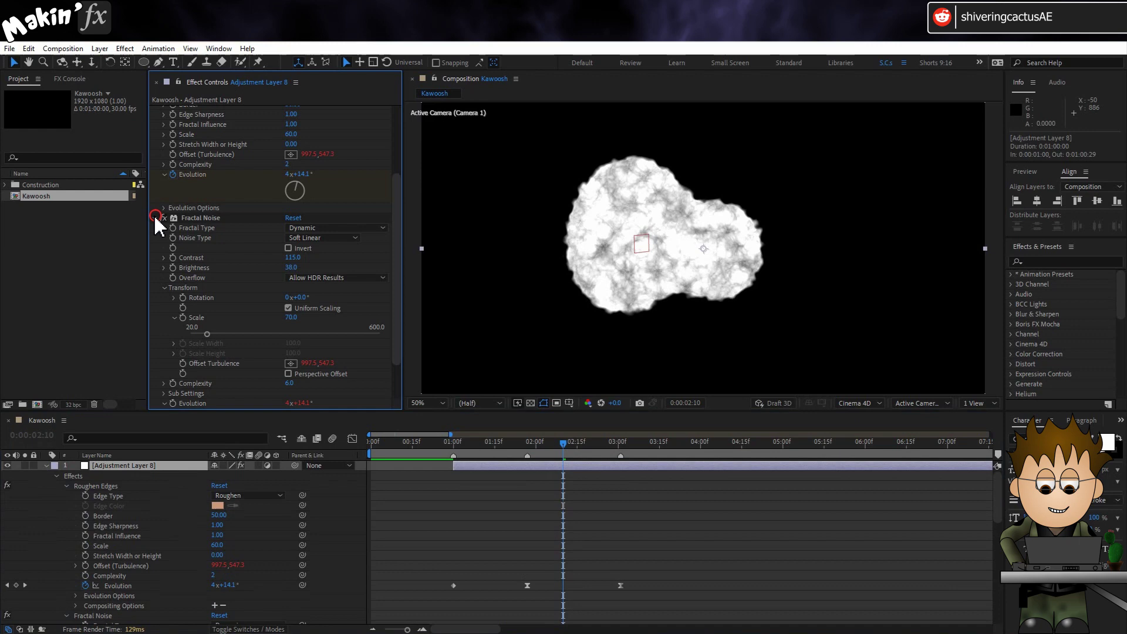
left_click(155, 217)
Collapse the existing effects and add a Bulge with Horizontal Radius 350 and Vertical Radius 150.
left_click(153, 151)
left_click(154, 110)
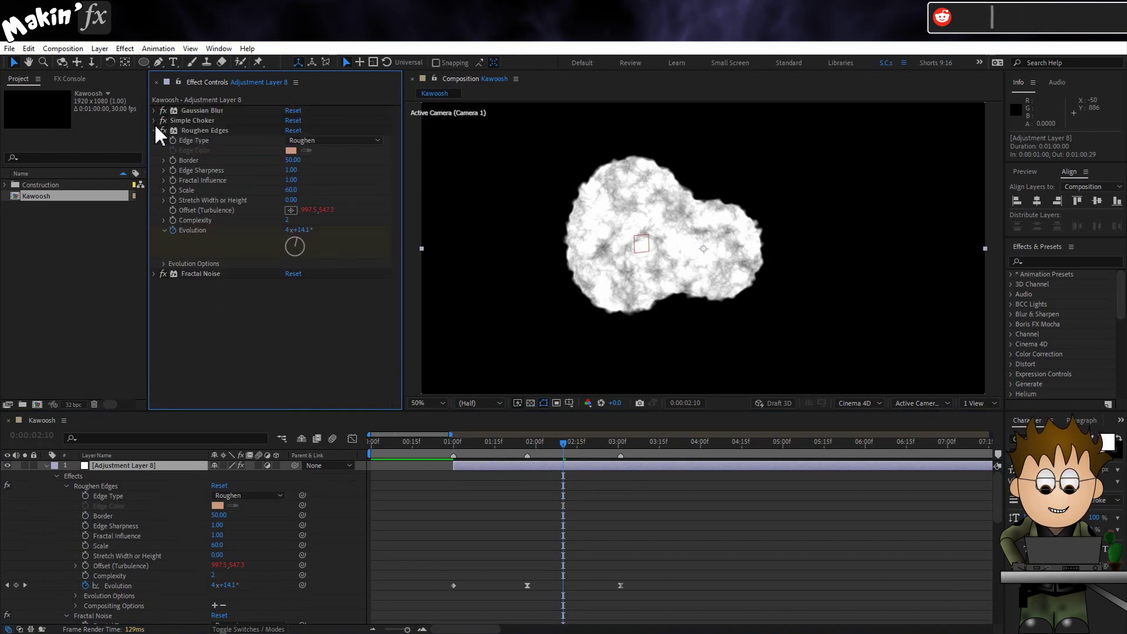
left_click(154, 131)
left_click(125, 48)
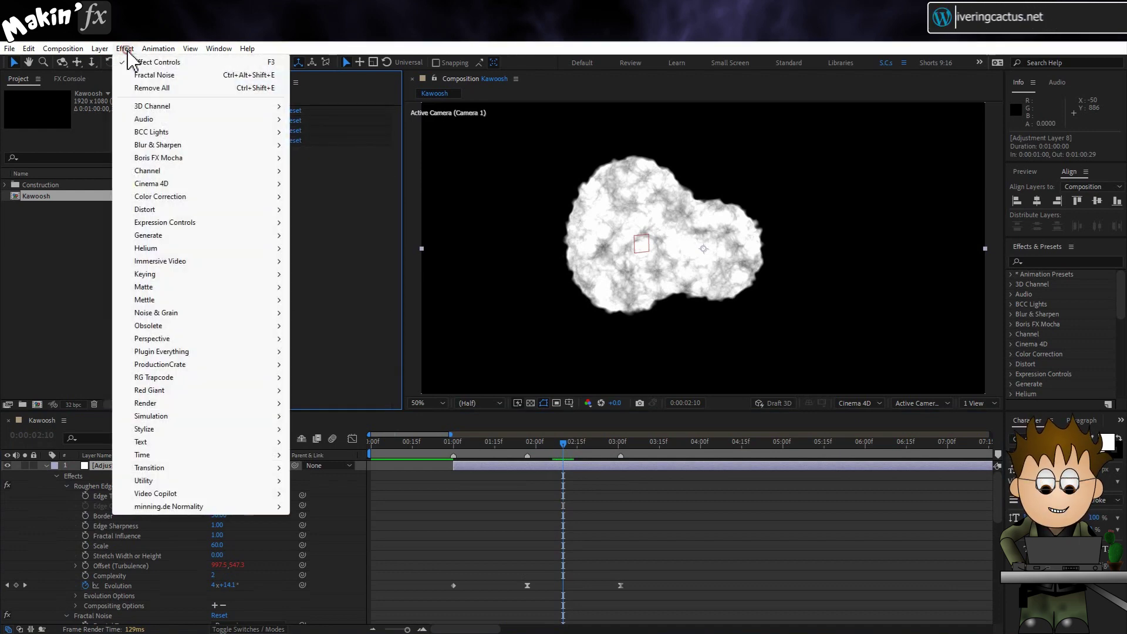
mouse_move(179, 209)
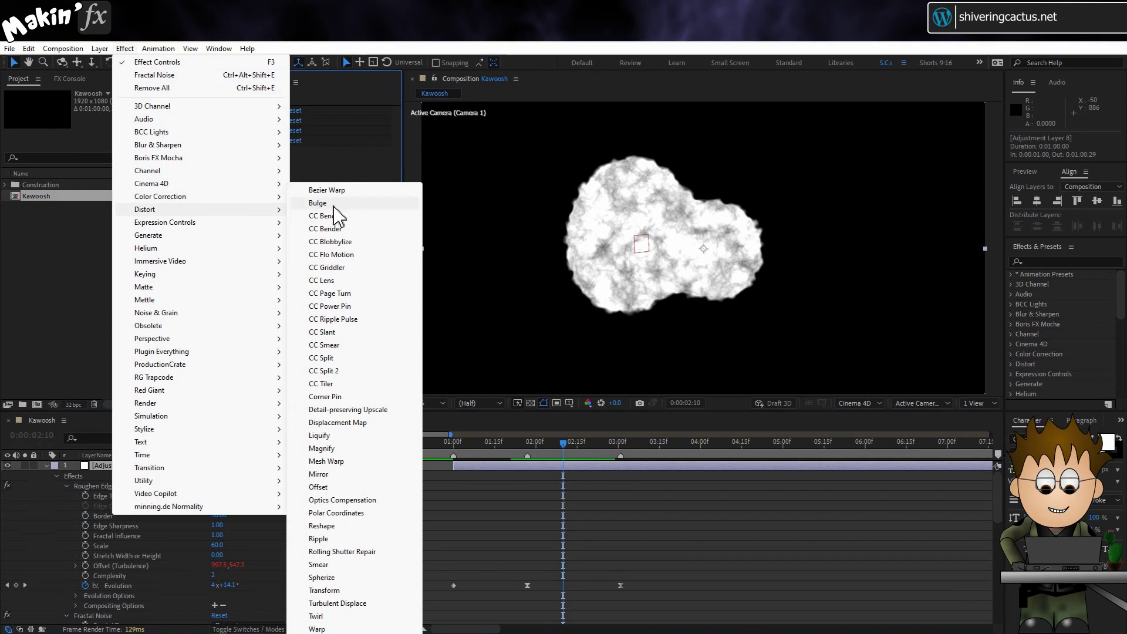
left_click(332, 204)
left_click(291, 159)
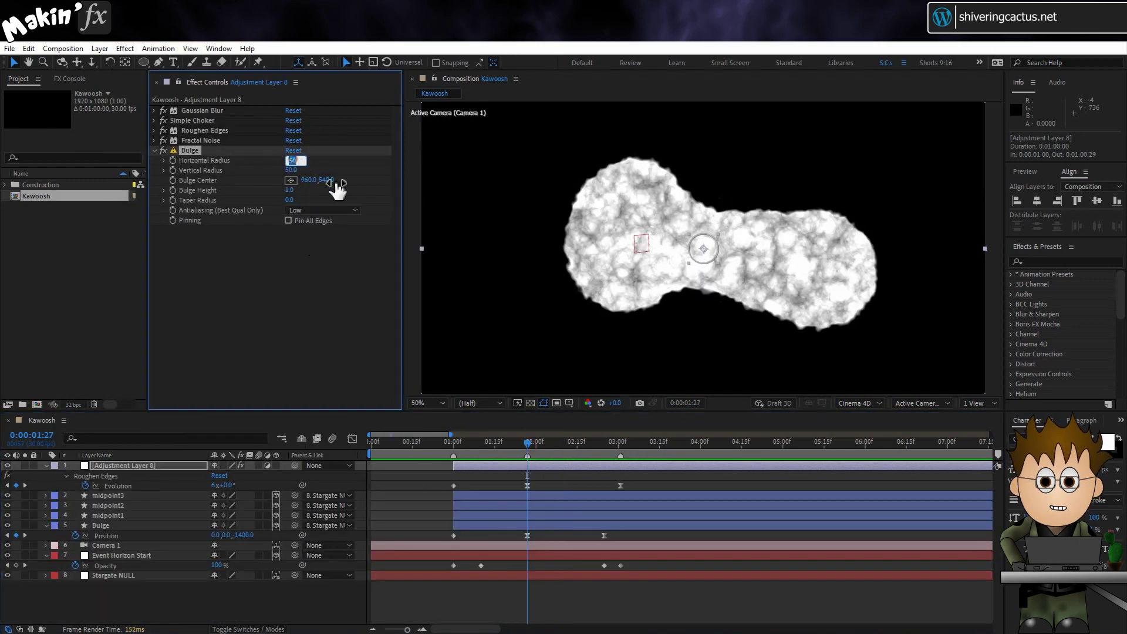
type("350")
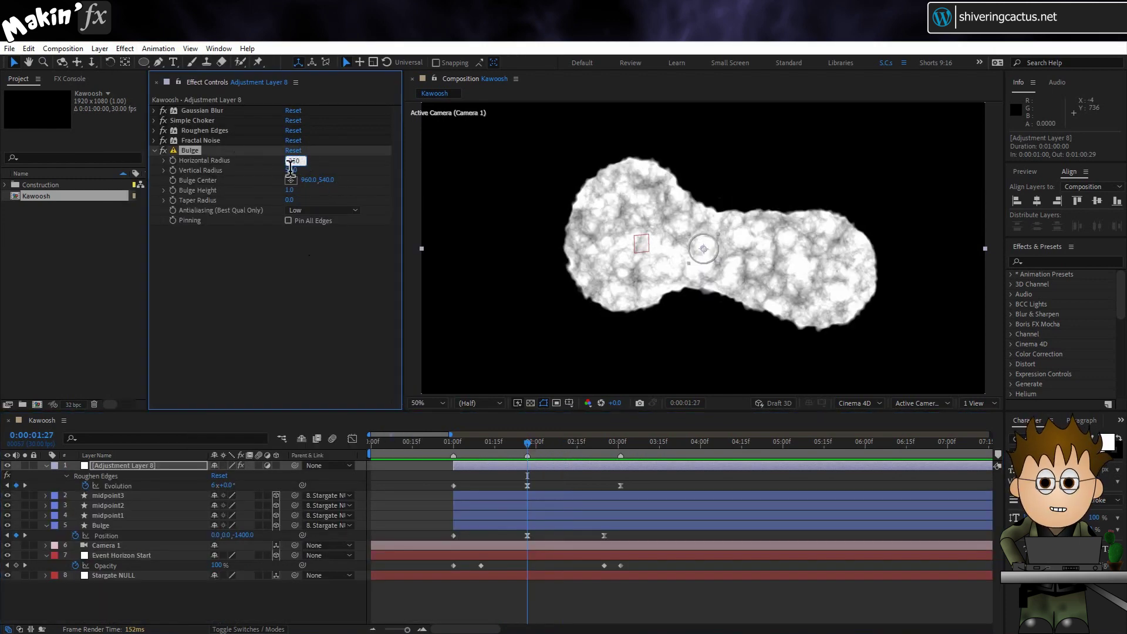
left_click(291, 170)
type("150")
key("Return")
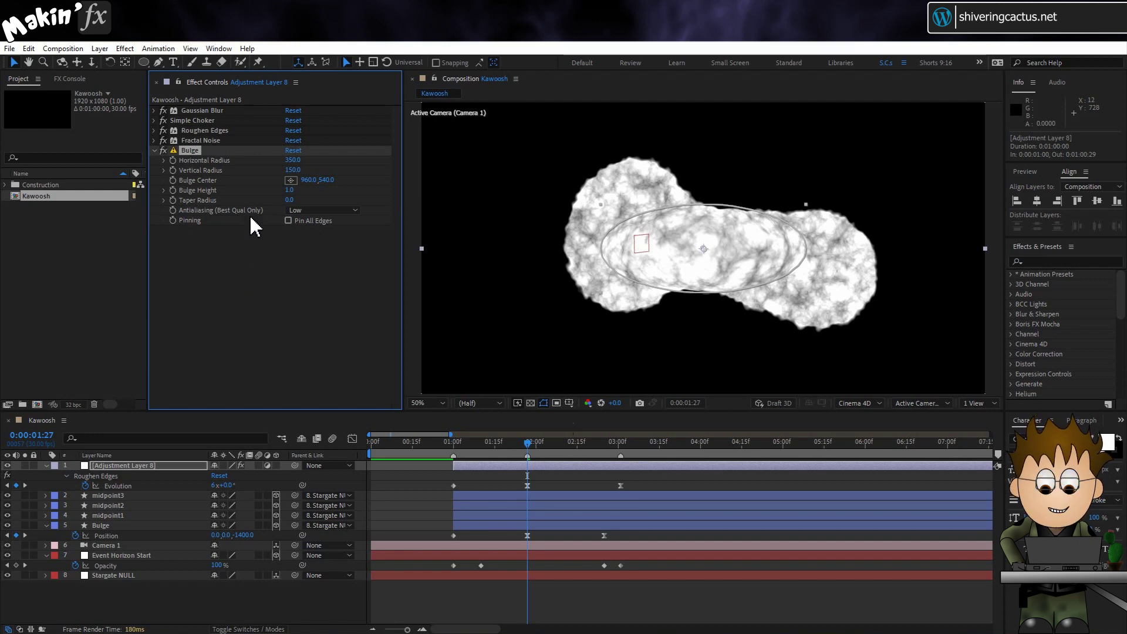
Keyframe both Bulge radii and pick-whip Taper Radius to Horizontal Radius.
left_click(173, 159)
left_click(173, 169)
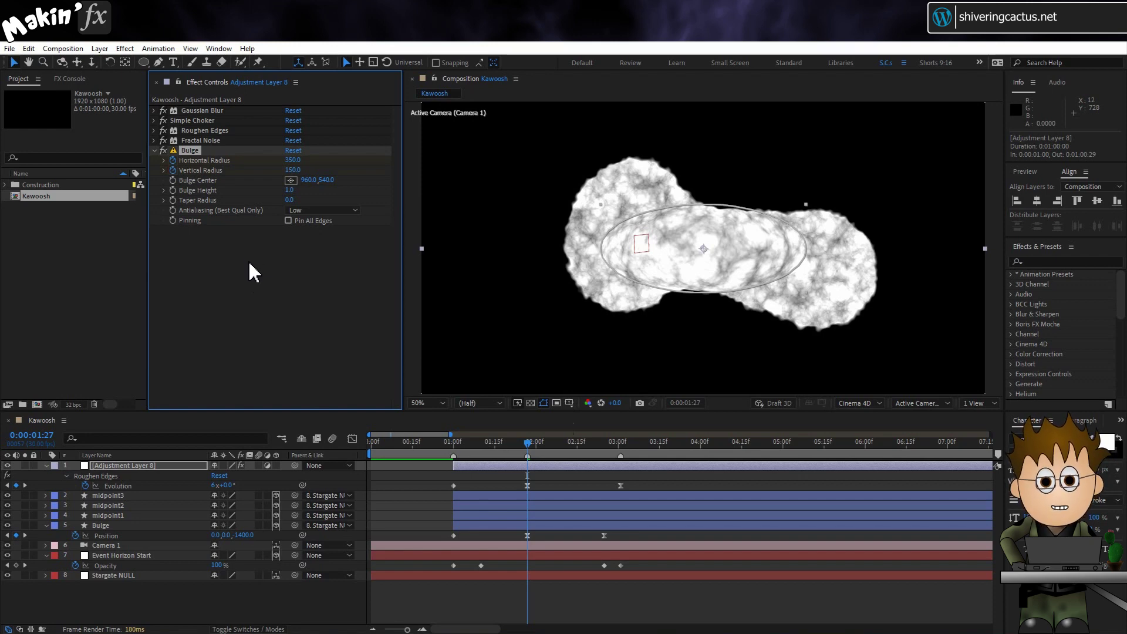
left_click(84, 467)
key("e")
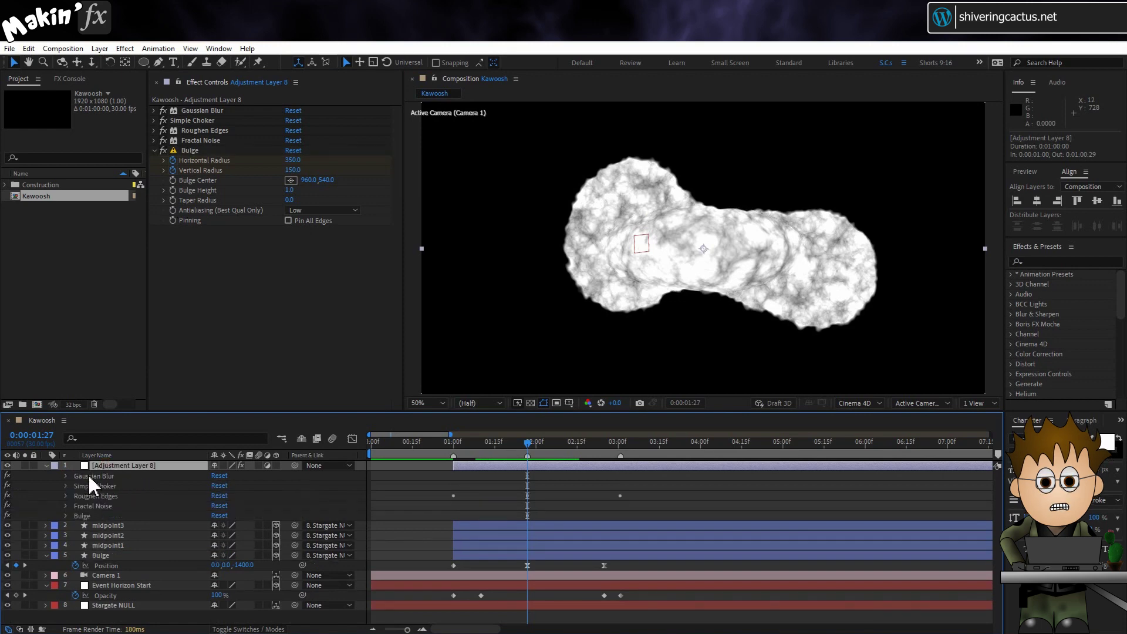
left_click(65, 513)
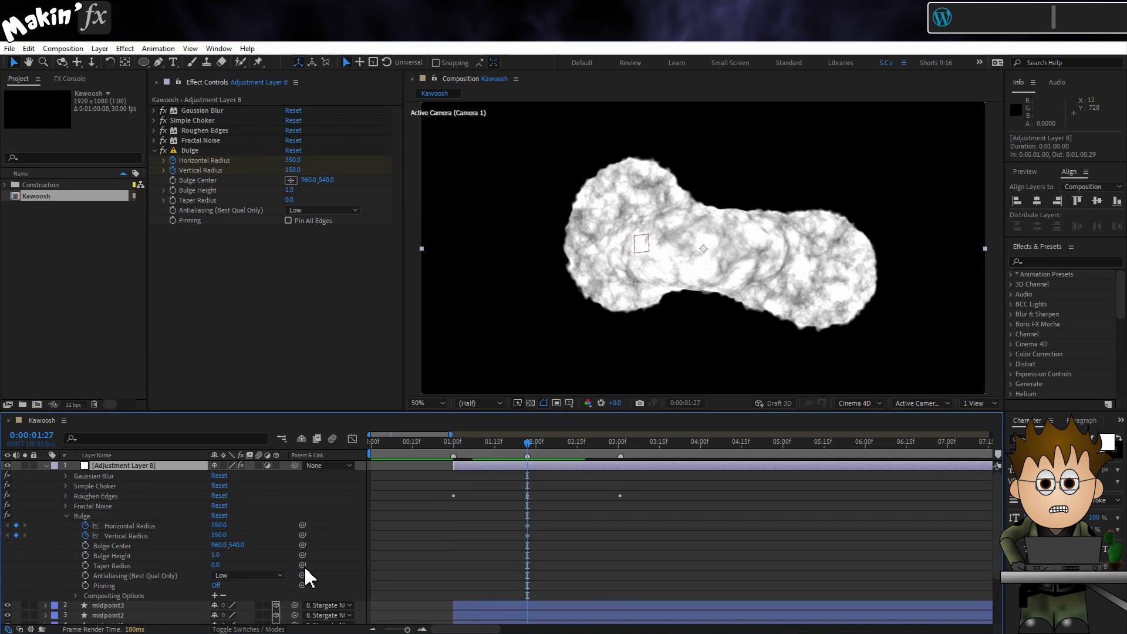
left_click_drag(304, 565, 136, 522)
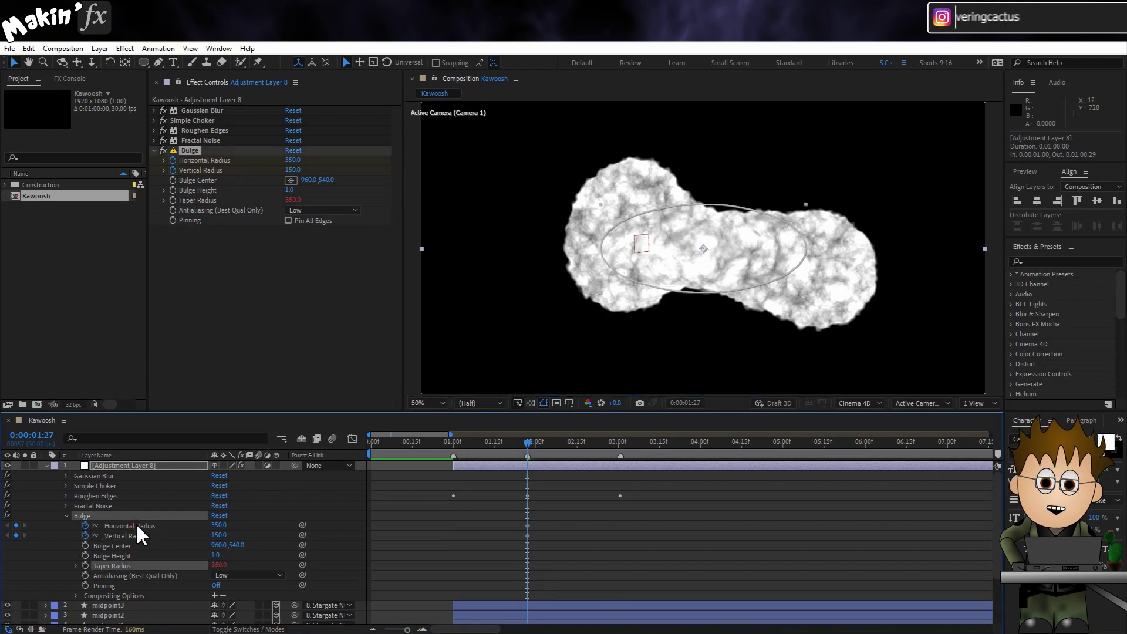
left_click(52, 538)
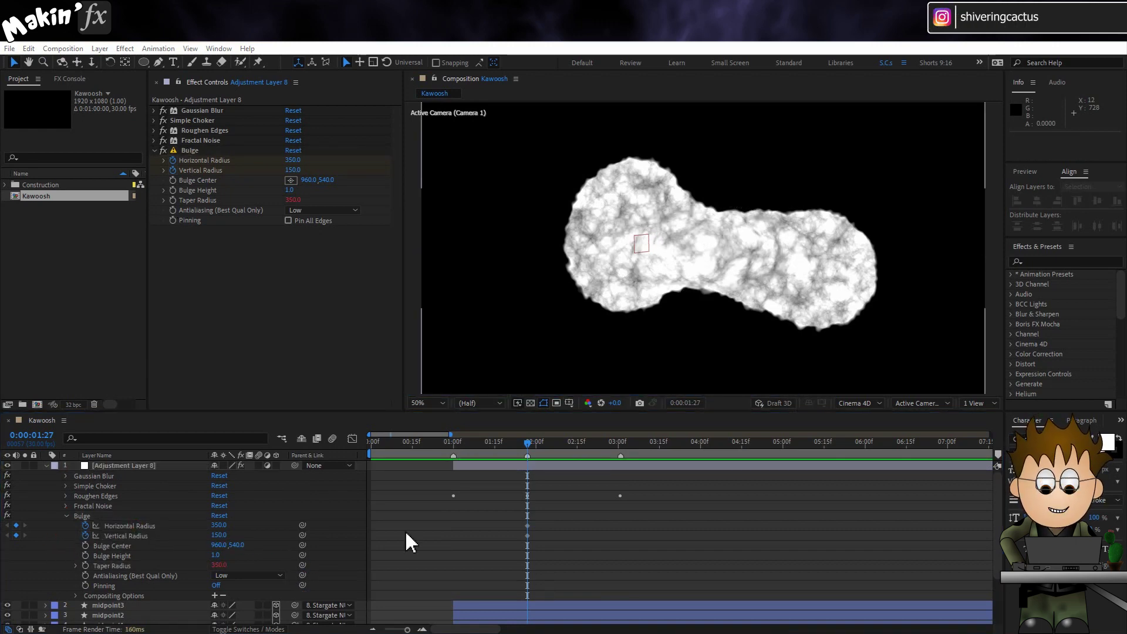
left_click_drag(495, 442, 537, 460)
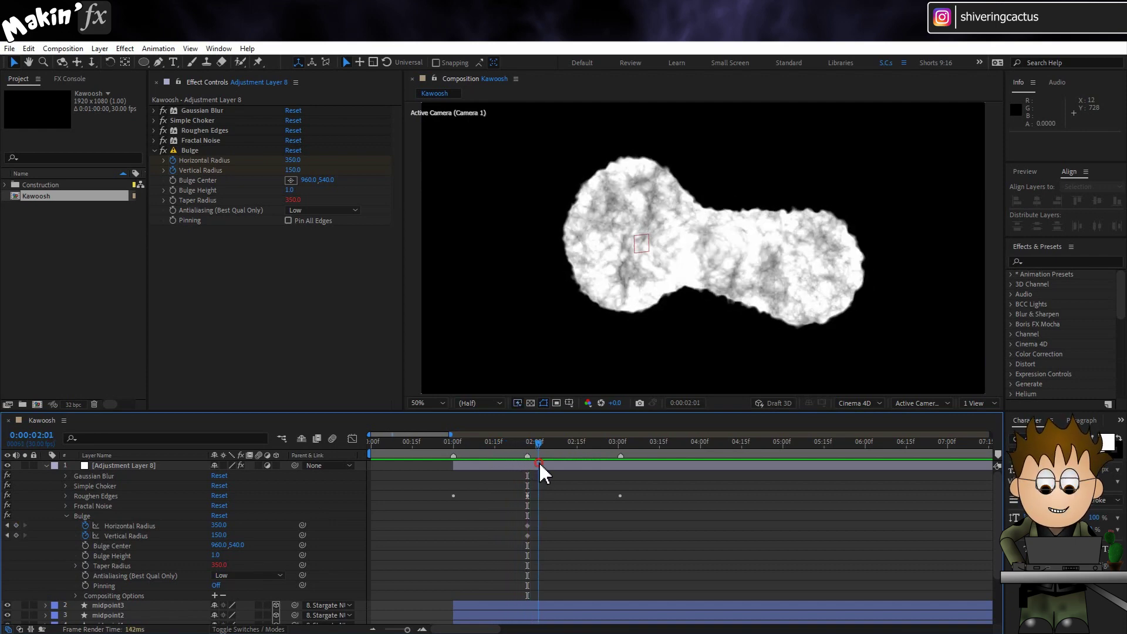
Give Bulge Center the expression thisComp.layer("midpoint2").toComp([0,0,0]) at 1:27.
left_click(529, 442)
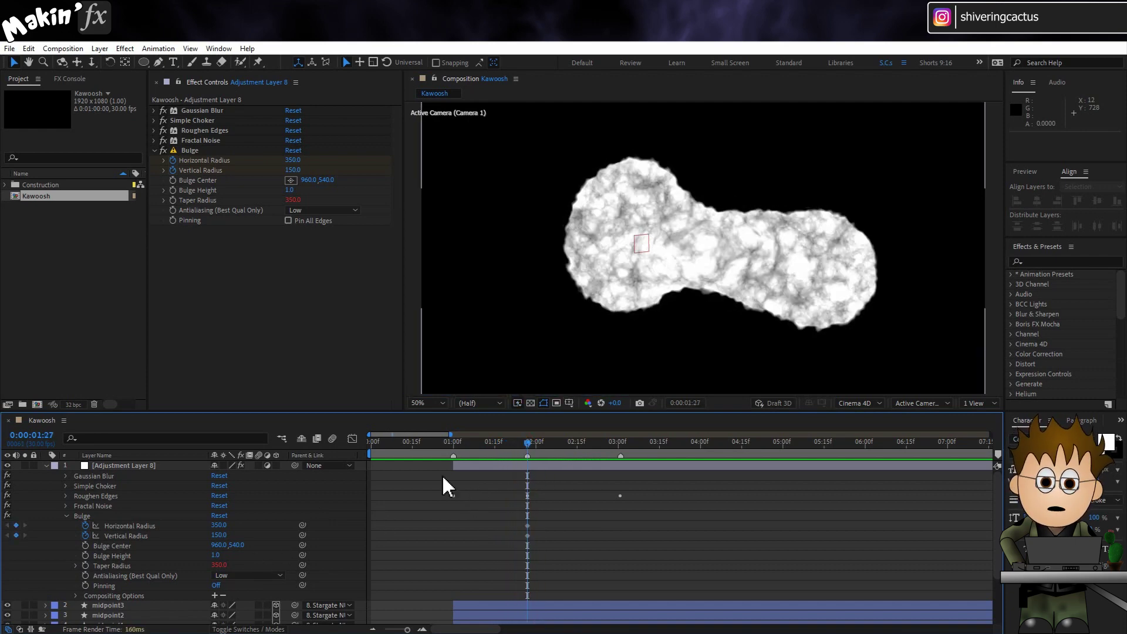
left_click(85, 546, "alt")
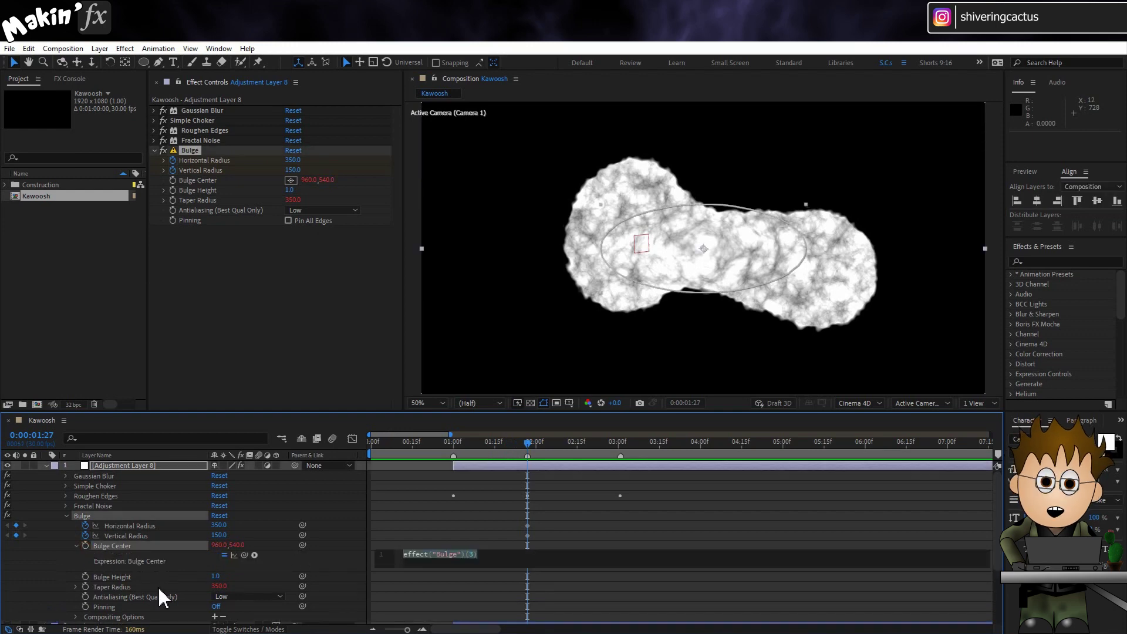
type("thisComp.layer(\"Bulge\").toComp([0,0,0])")
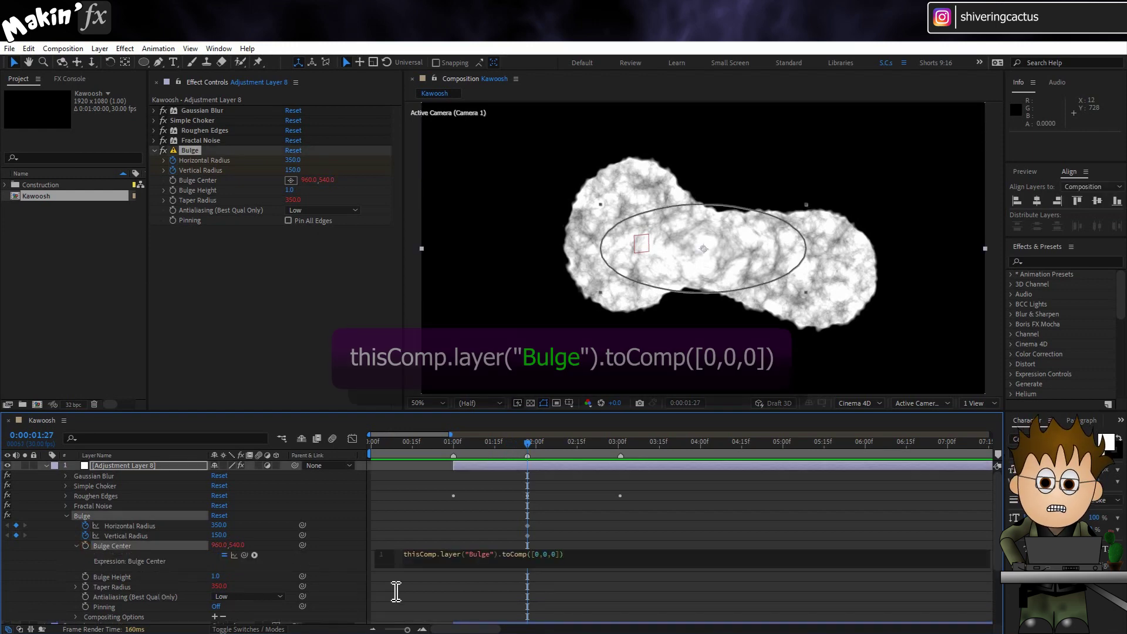
scroll(339, 566, "down", 3)
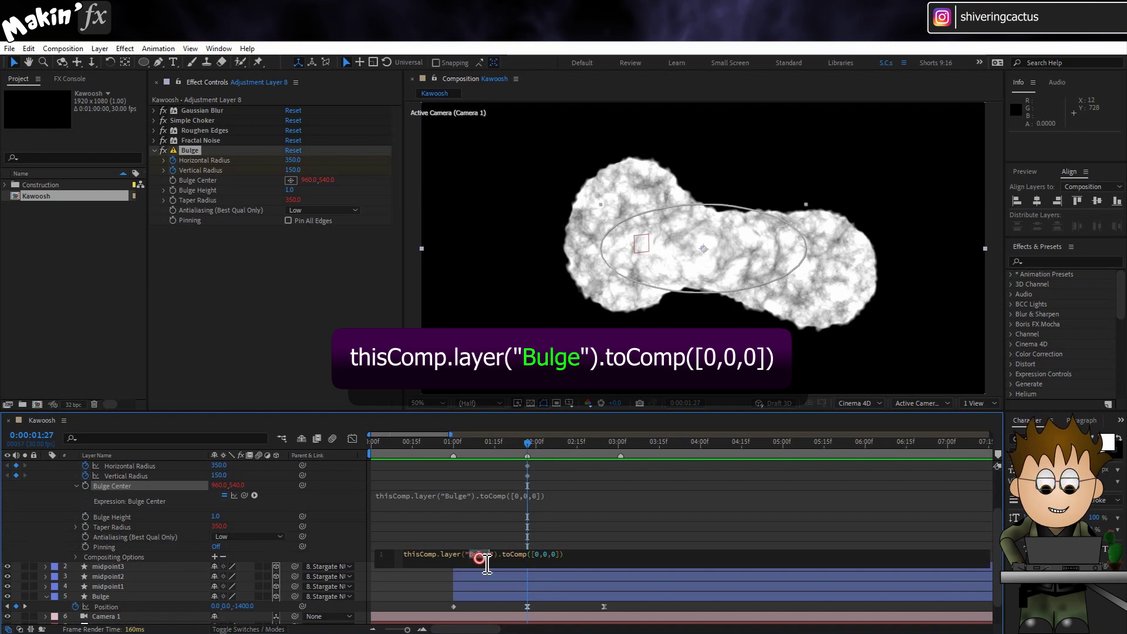
type("midpoint")
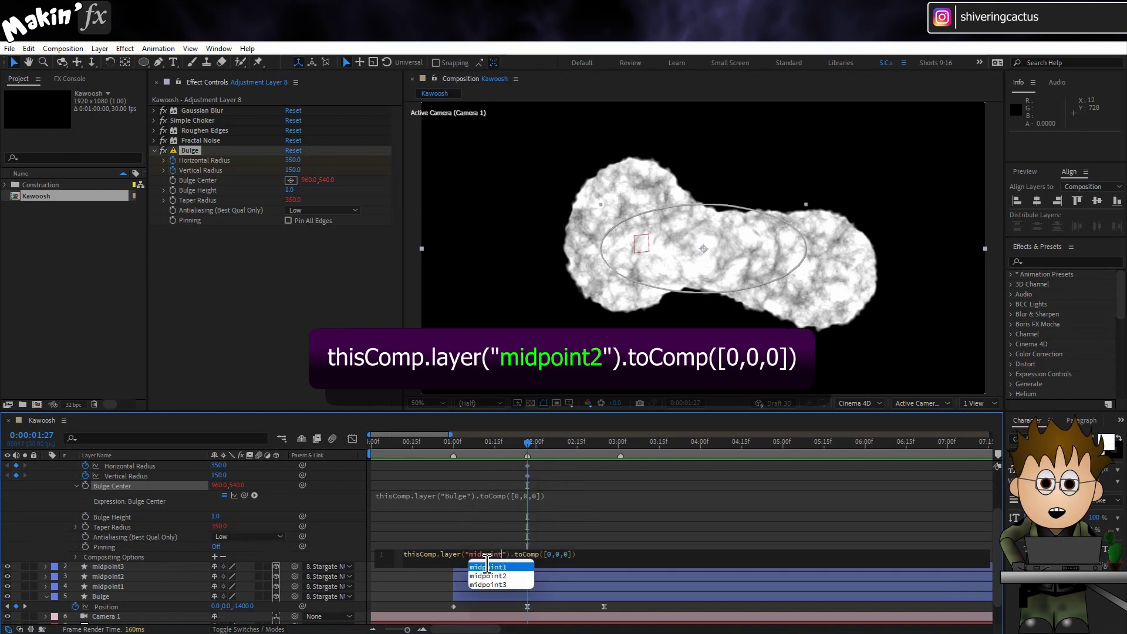
type("2")
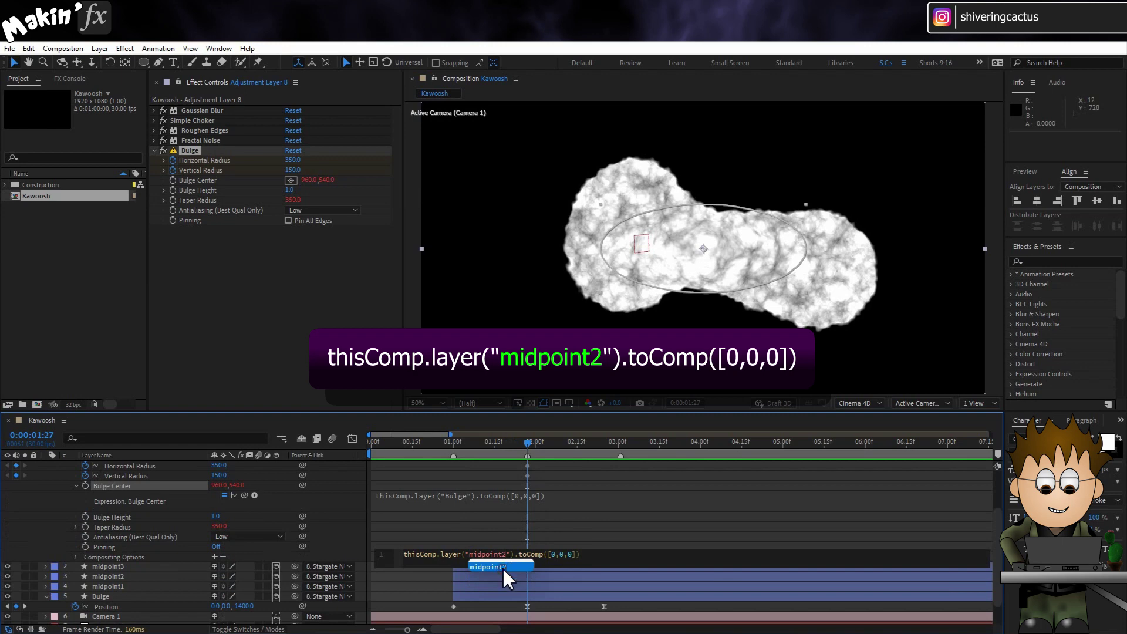
left_click(340, 491)
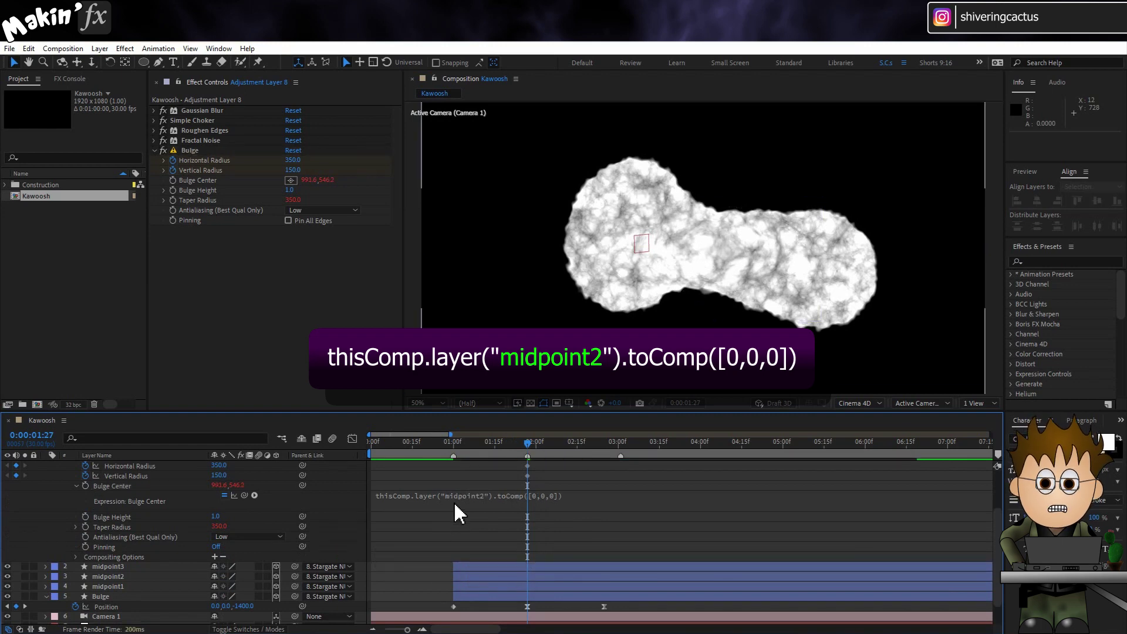
Add Bulge 2 with both radii 300 and its Taper Radius linked to Vertical Radius.
left_click(123, 48)
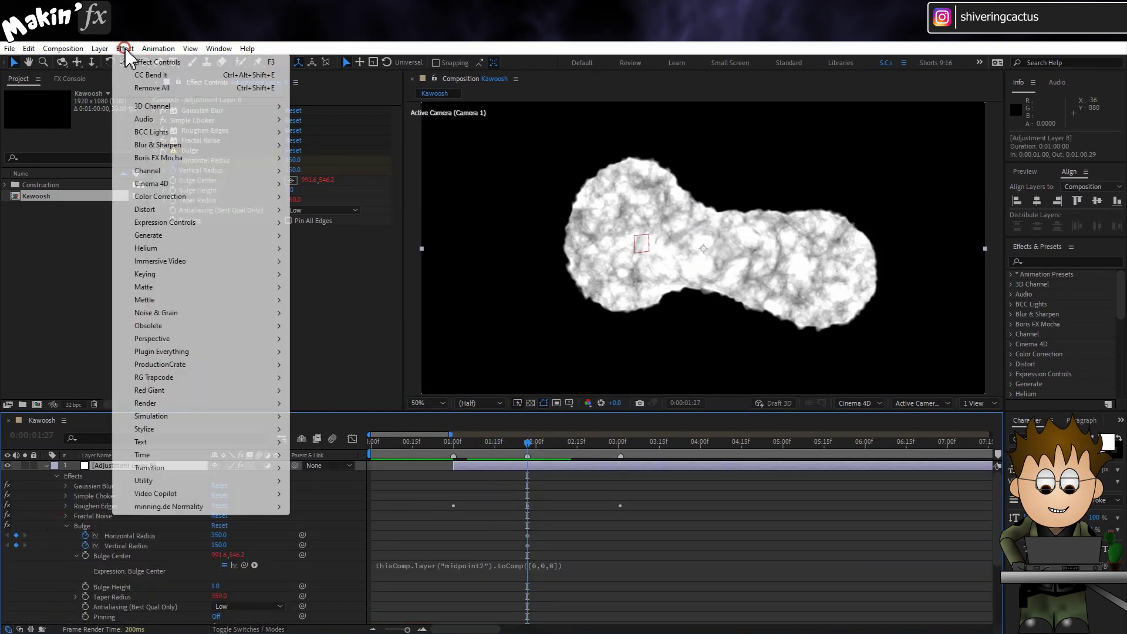
left_click(174, 210)
left_click(320, 203)
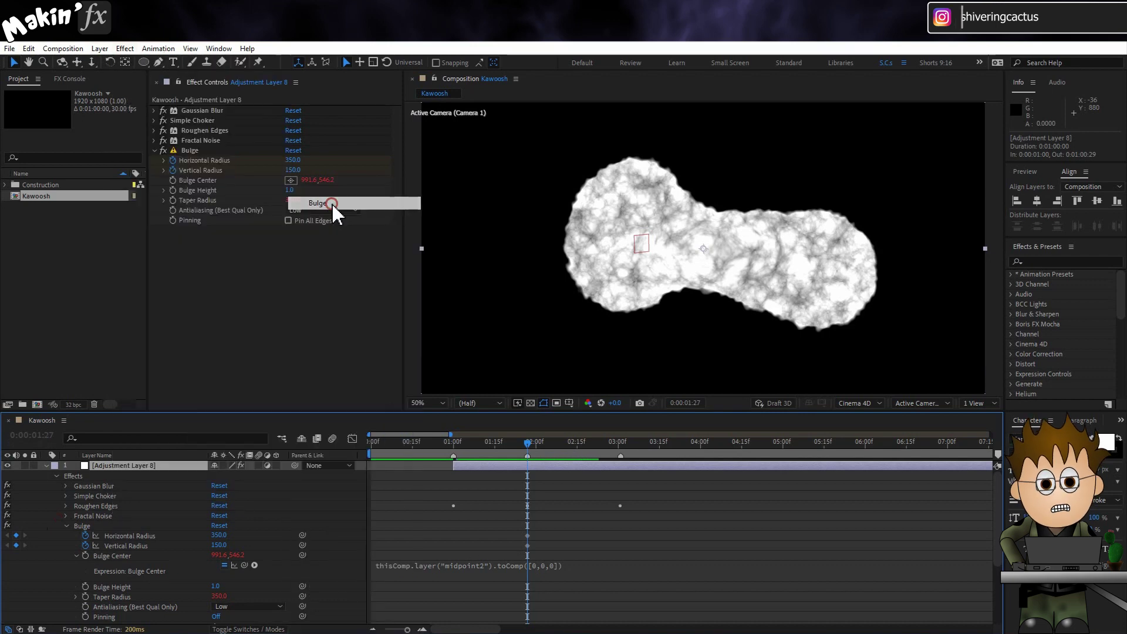
left_click(292, 241)
type("300")
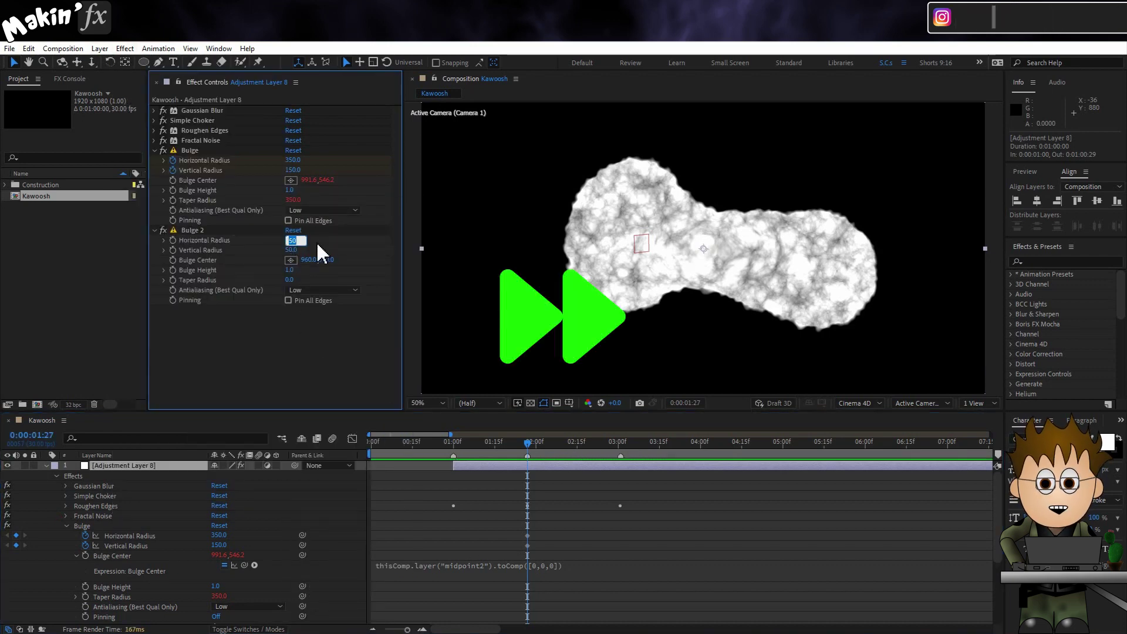
key("Tab")
type("300")
key("Return")
scroll(69, 576, "down", 3)
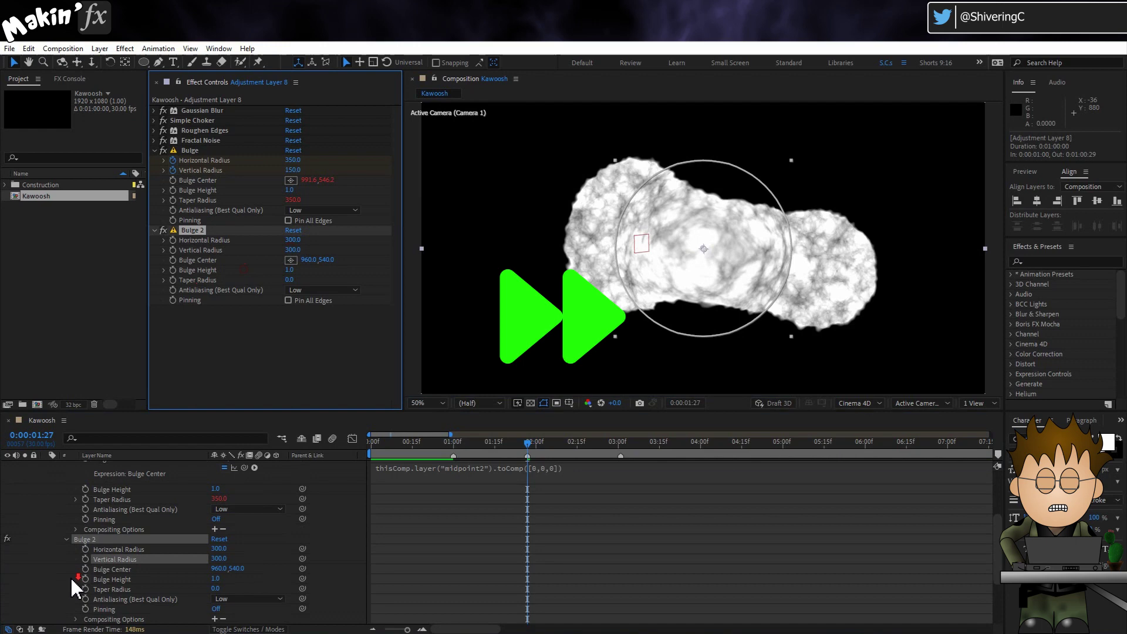
left_click_drag(302, 589, 301, 556)
left_click(28, 552)
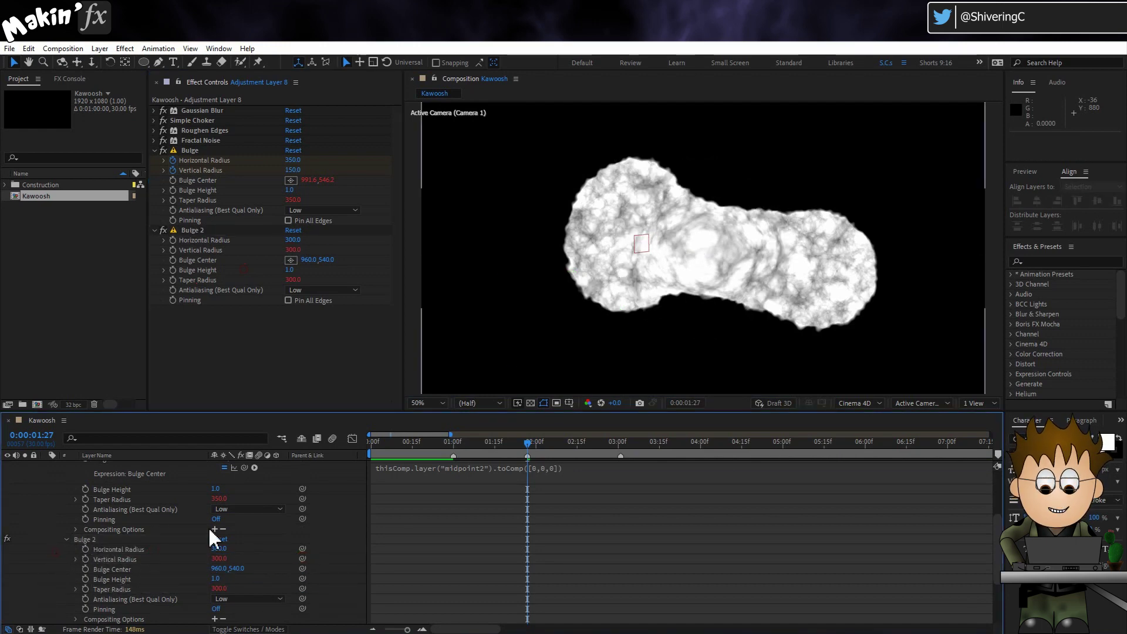
Place Bulge 2's centre at 1368, 620 on the right lobe and preview from 1:19.
left_click(120, 568)
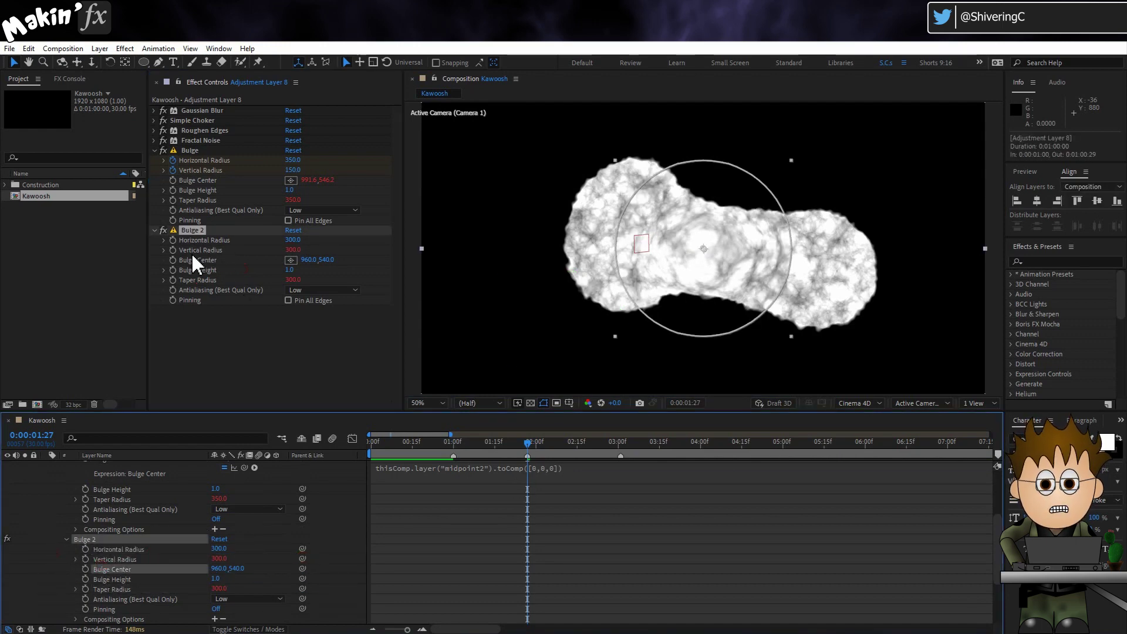
left_click(290, 260)
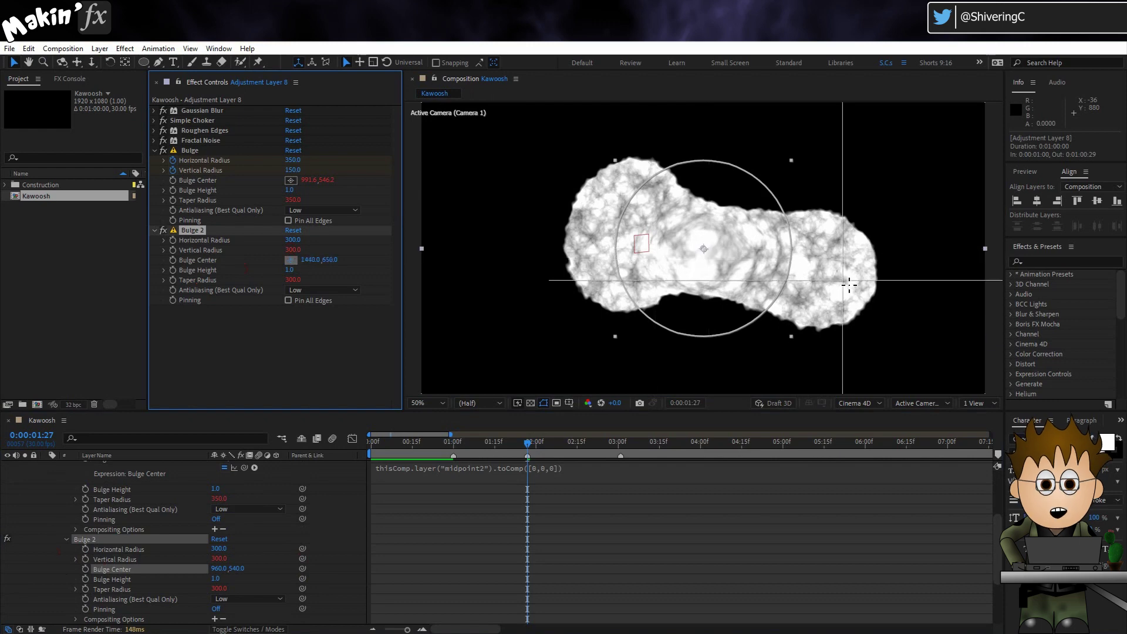
left_click(827, 275)
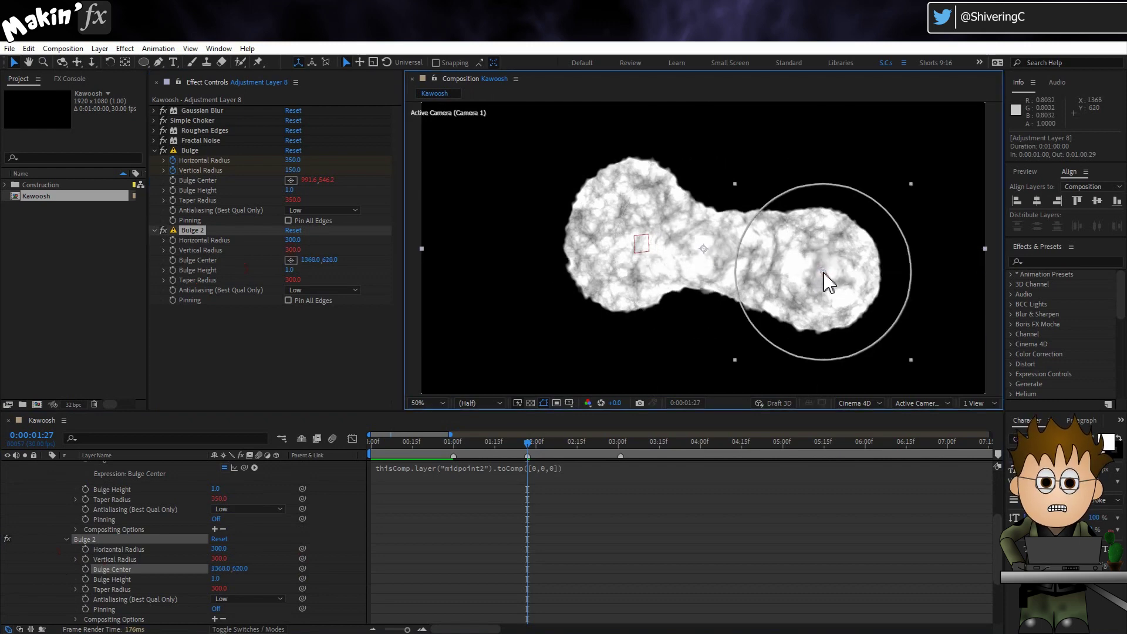
left_click_drag(527, 444, 455, 445)
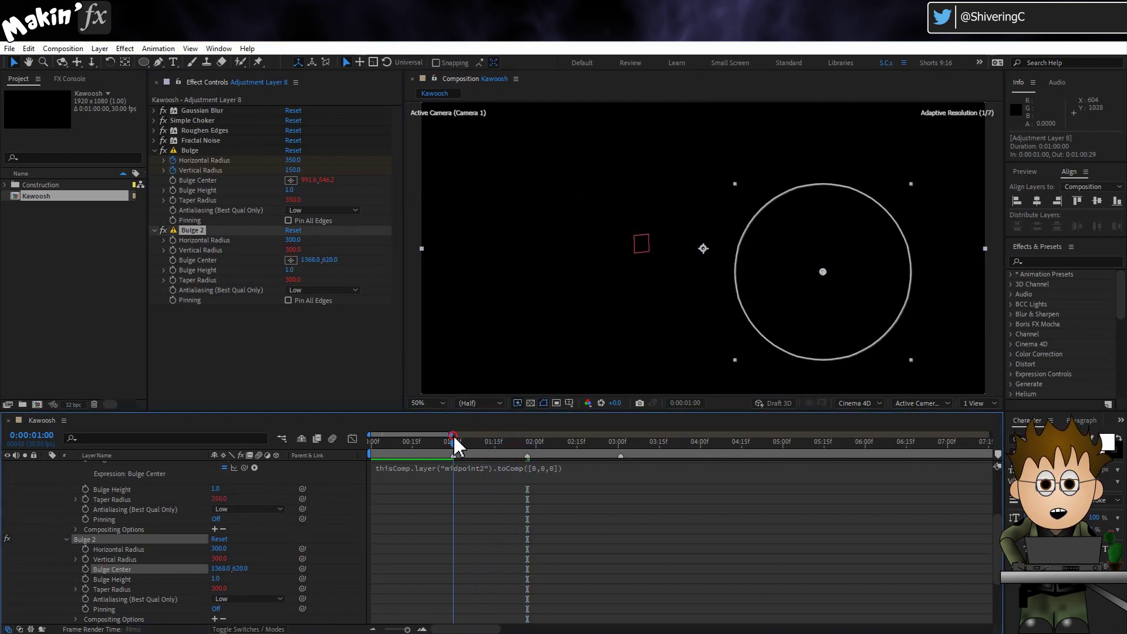
key("space")
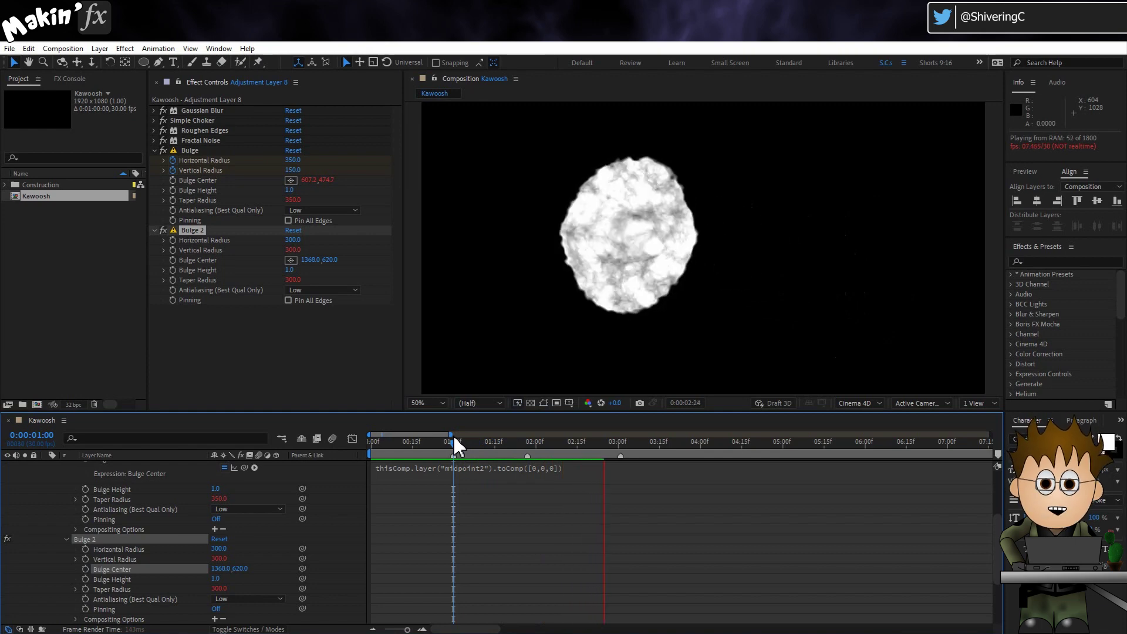
left_click(522, 443)
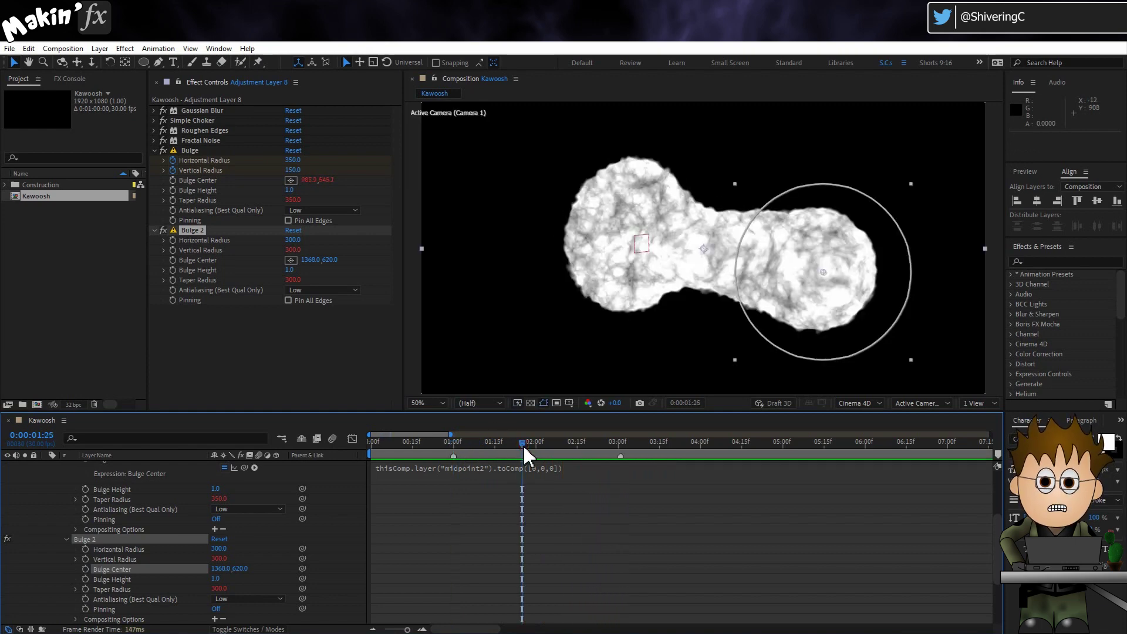
Deselect Bulge 2 and collapse Adjustment Layer 8's effect list.
left_click(171, 258)
left_click(238, 350)
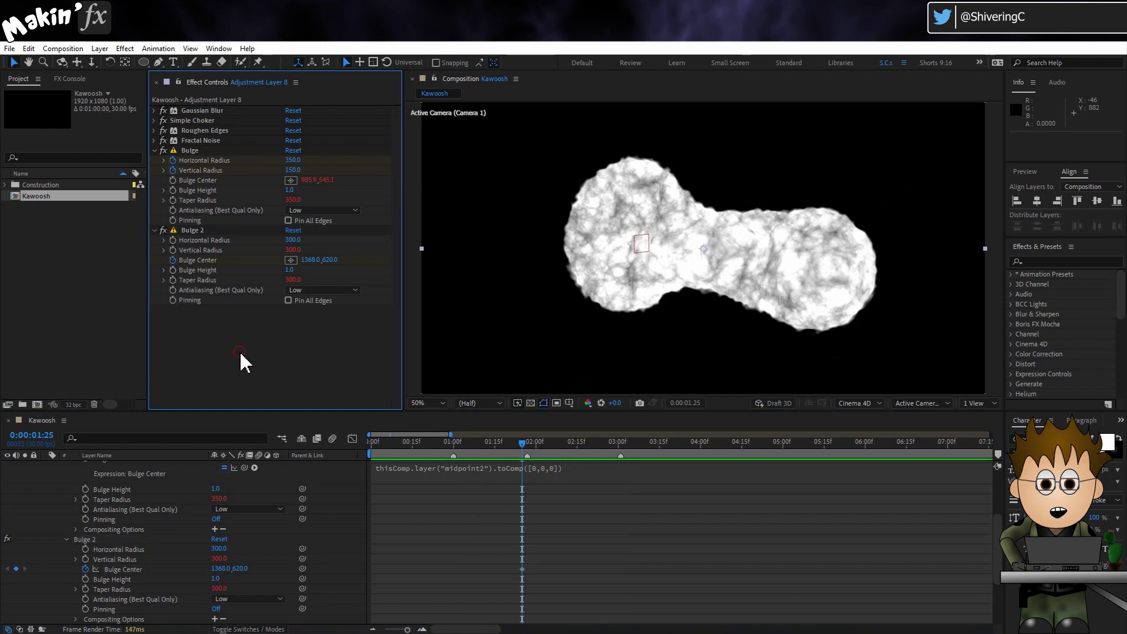
scroll(99, 522, "up", 2)
scroll(130, 508, "up", 2)
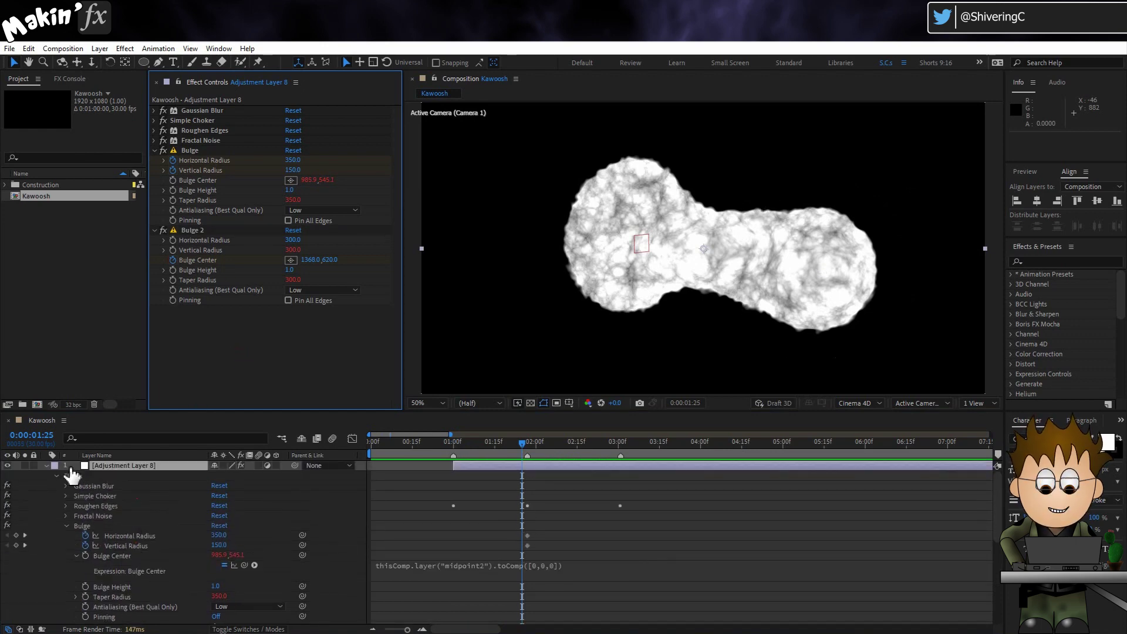
left_click(47, 465)
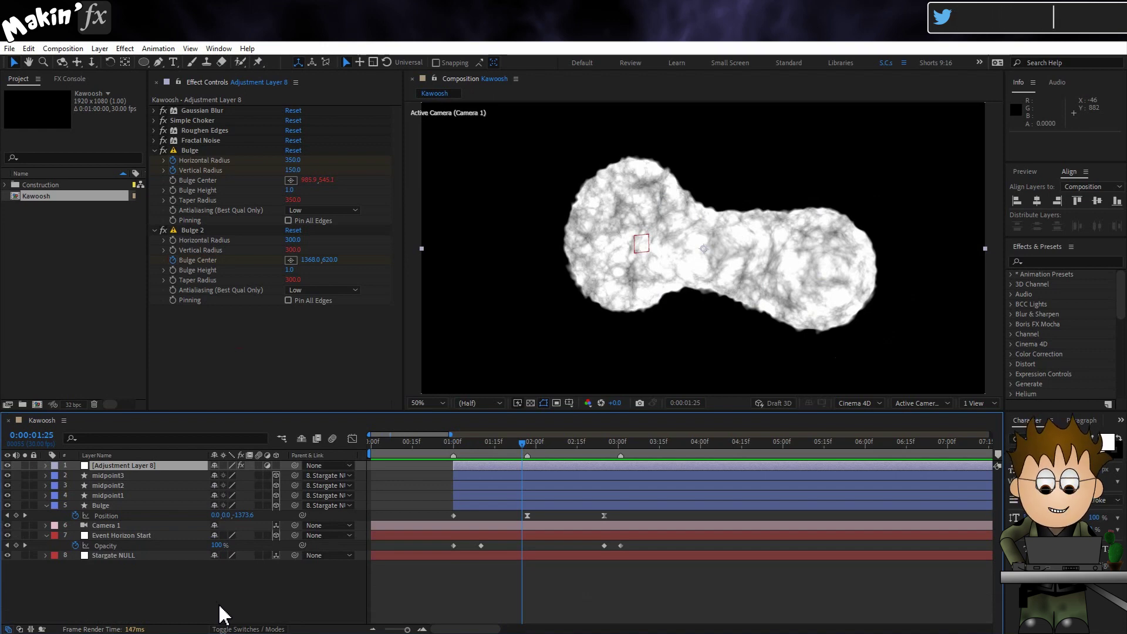
Apply Bevel Alpha with Light Angle about -83° and preview from 1:03.
left_click(124, 48)
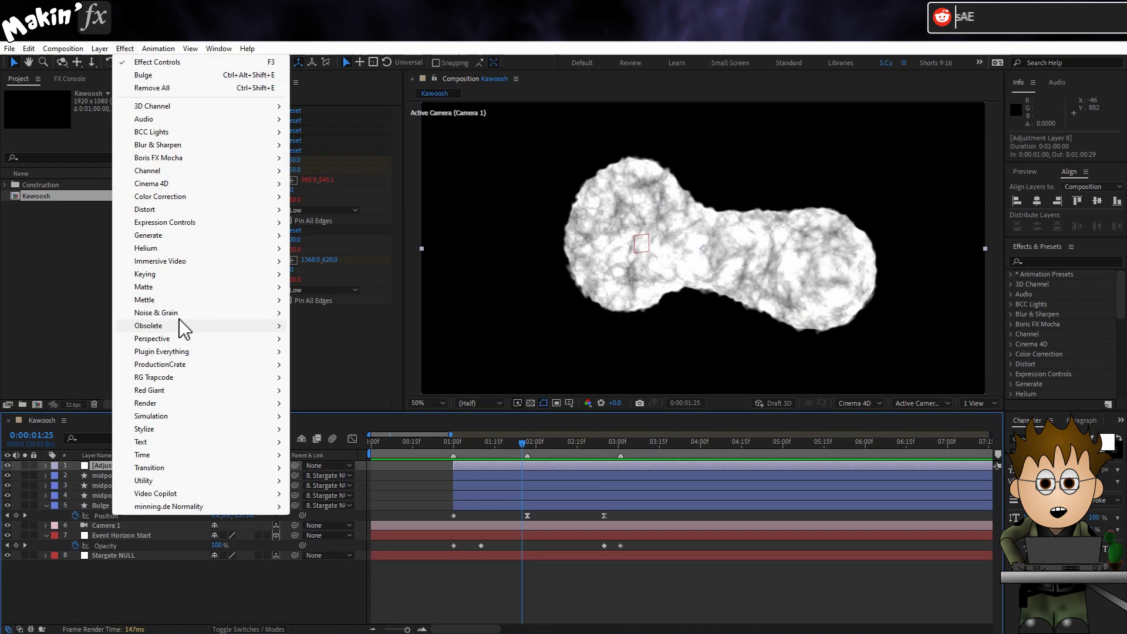
left_click(179, 338)
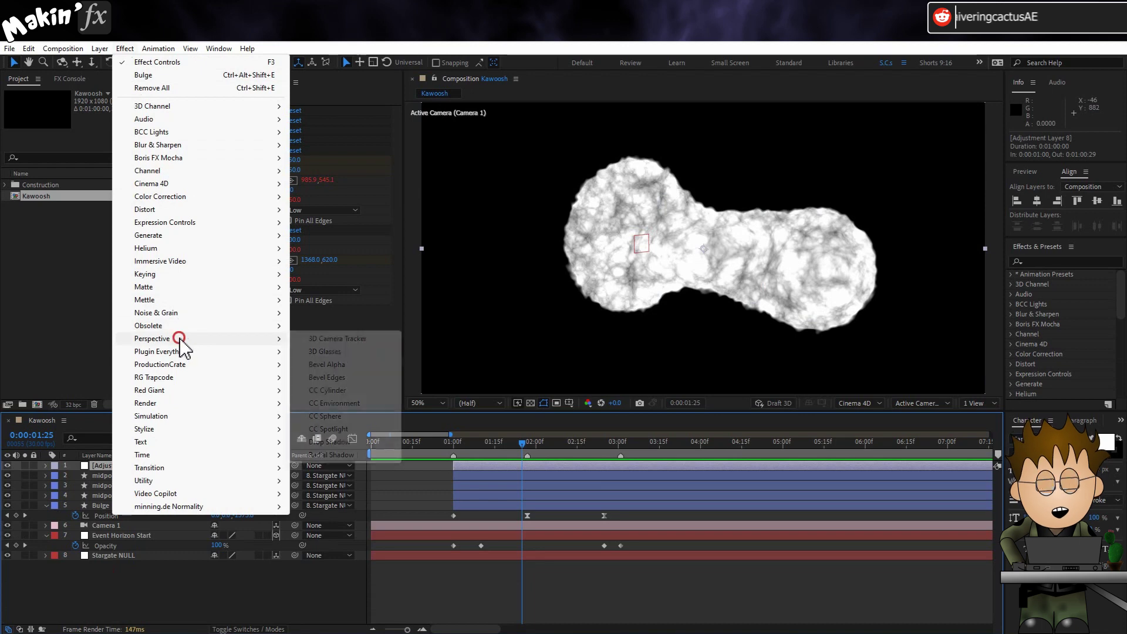
left_click(326, 364)
left_click(291, 320)
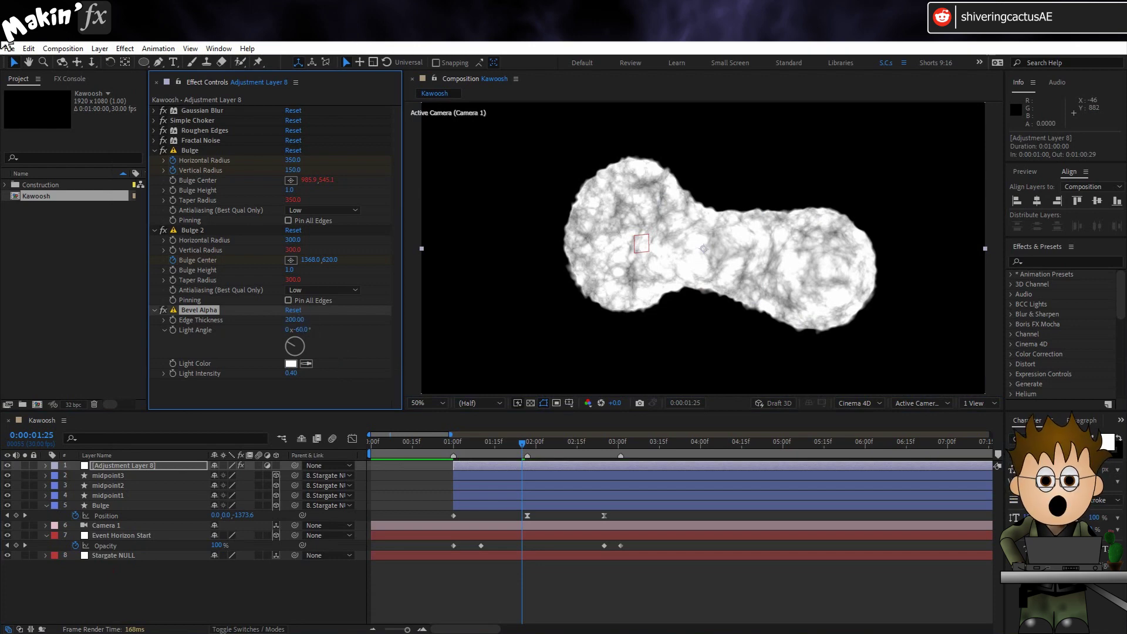
left_click_drag(292, 345, 278, 343)
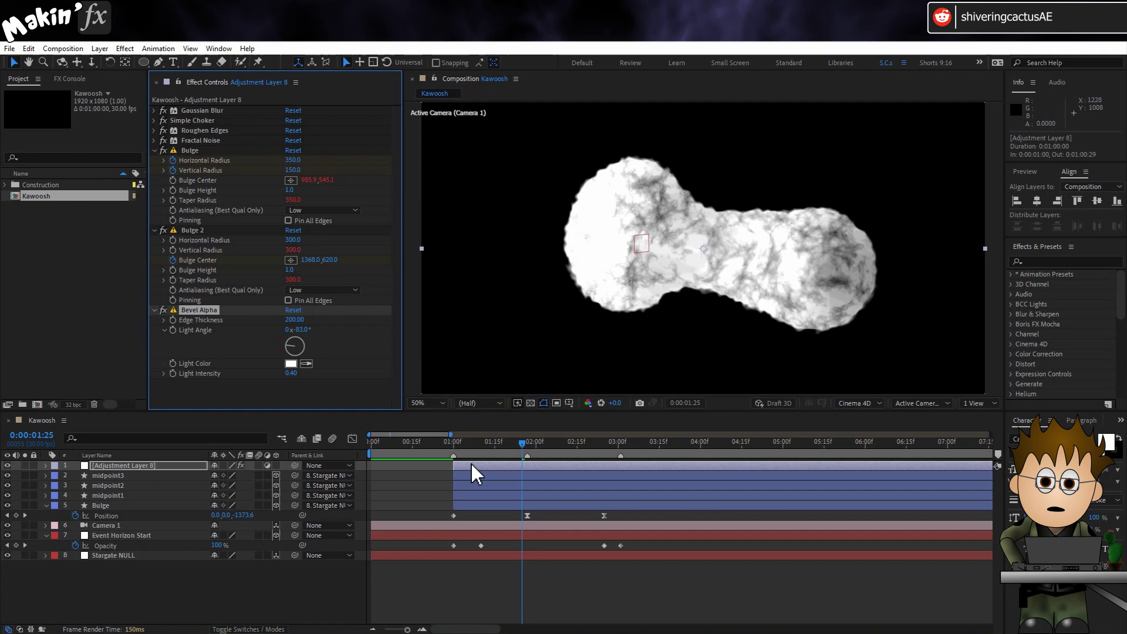
left_click(462, 448)
key("space")
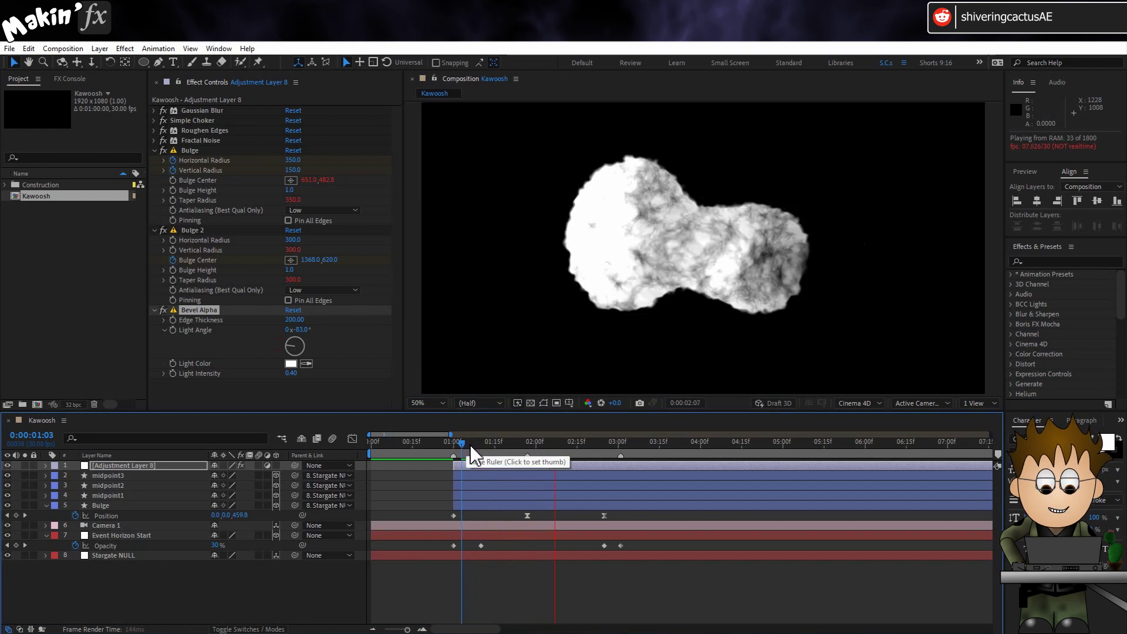
Nest the Kawoosh comp into a new composition, Kawoosh 2, and view frame 1:27.
left_click(470, 446)
left_click_drag(123, 466, 37, 405)
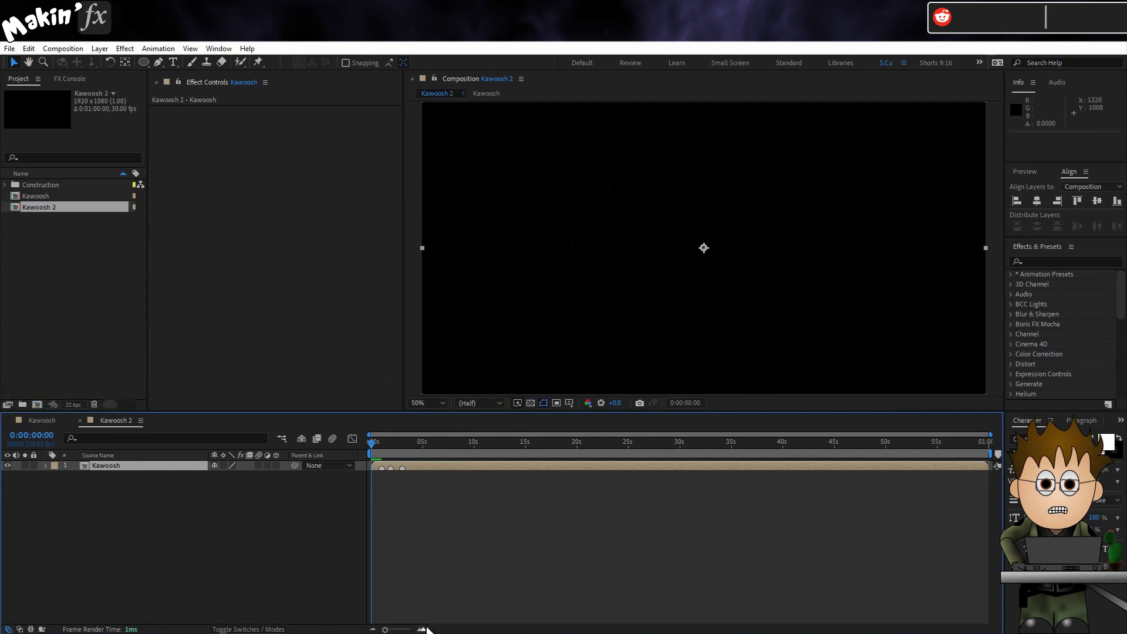
left_click_drag(385, 629, 407, 629)
left_click_drag(509, 446, 527, 451)
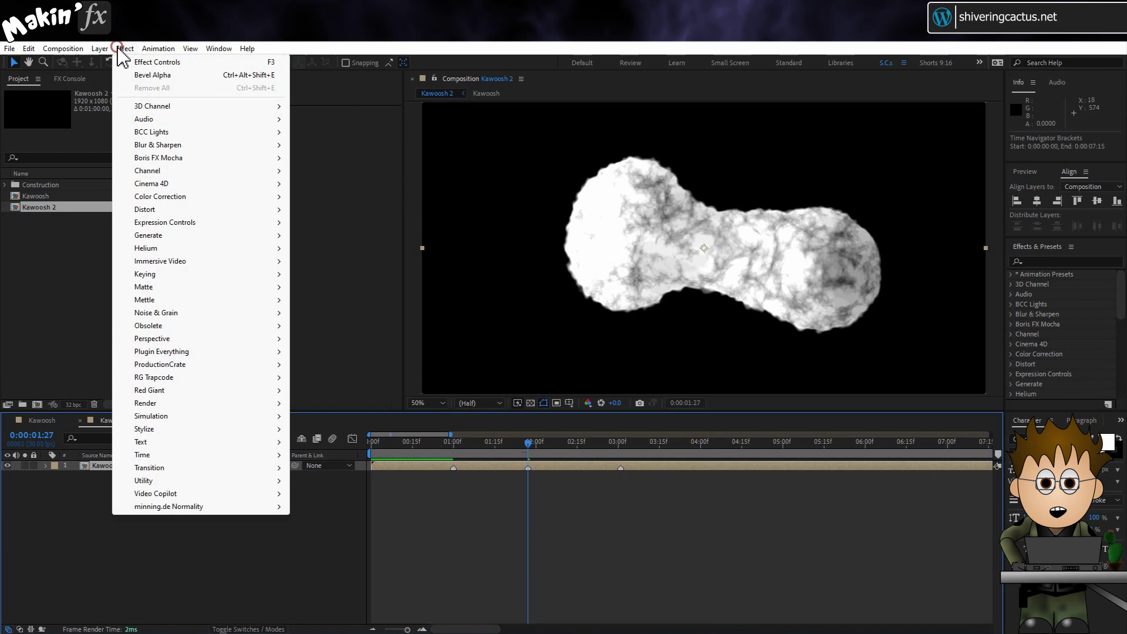
Apply Tritone to the Kawoosh layer with midtones A4B3FF and shadows 27315A.
mouse_move(253, 198)
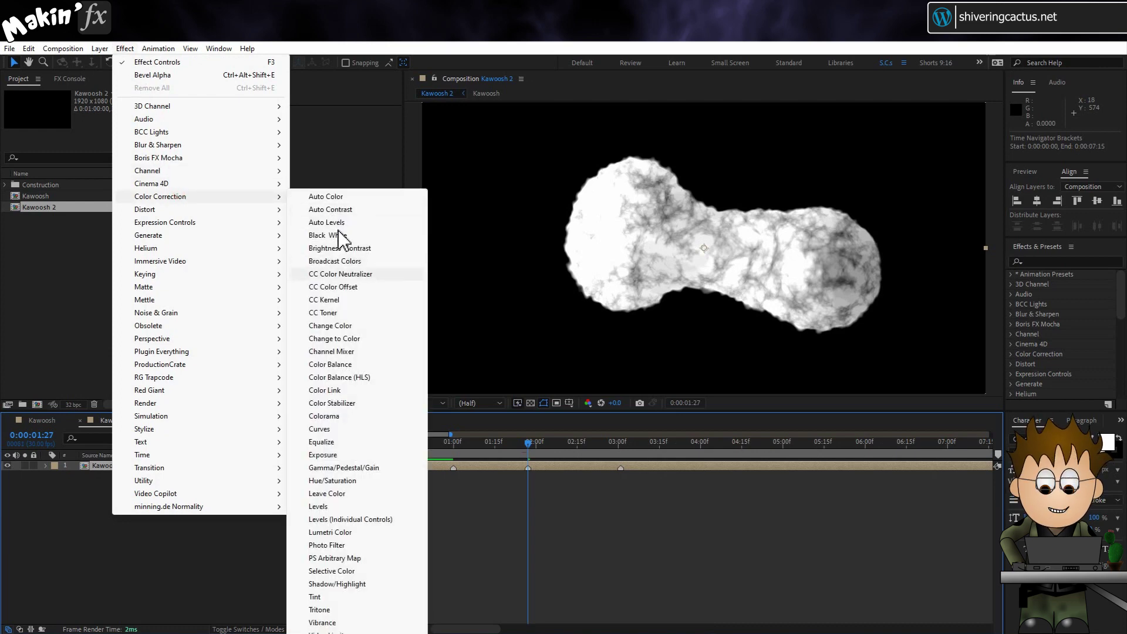
left_click(332, 610)
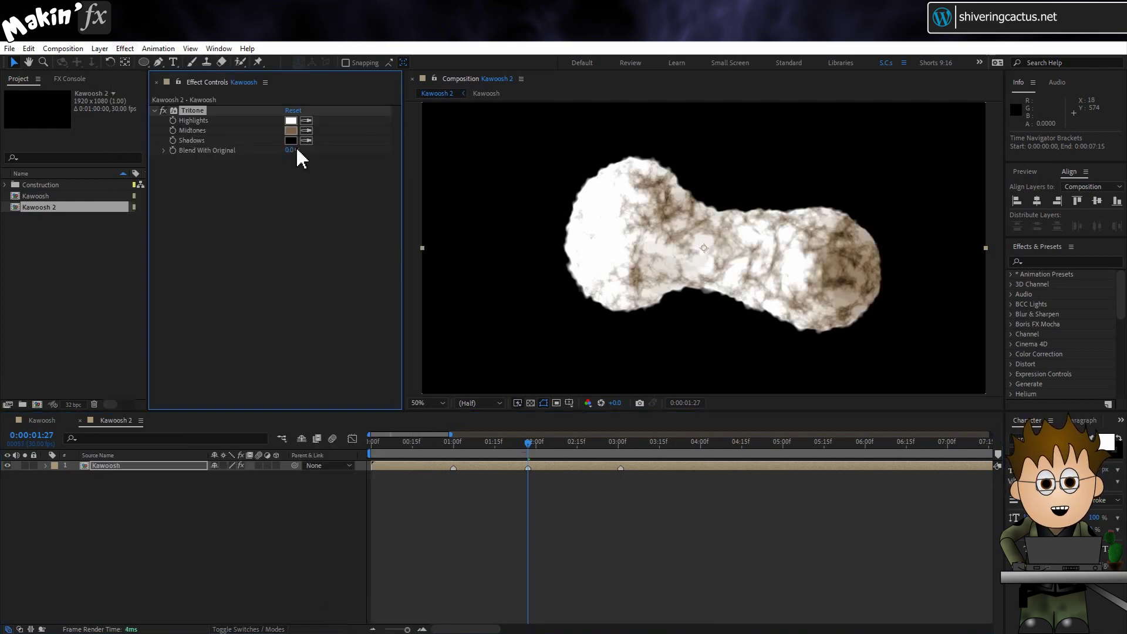
left_click(291, 130)
type("A")
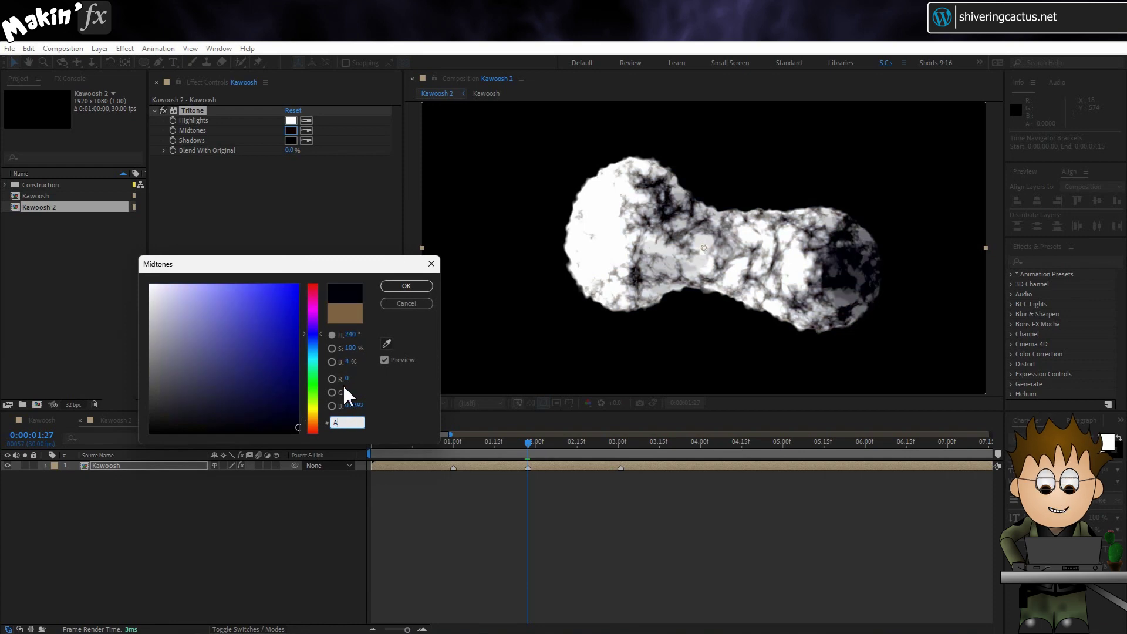
type("4B3FF")
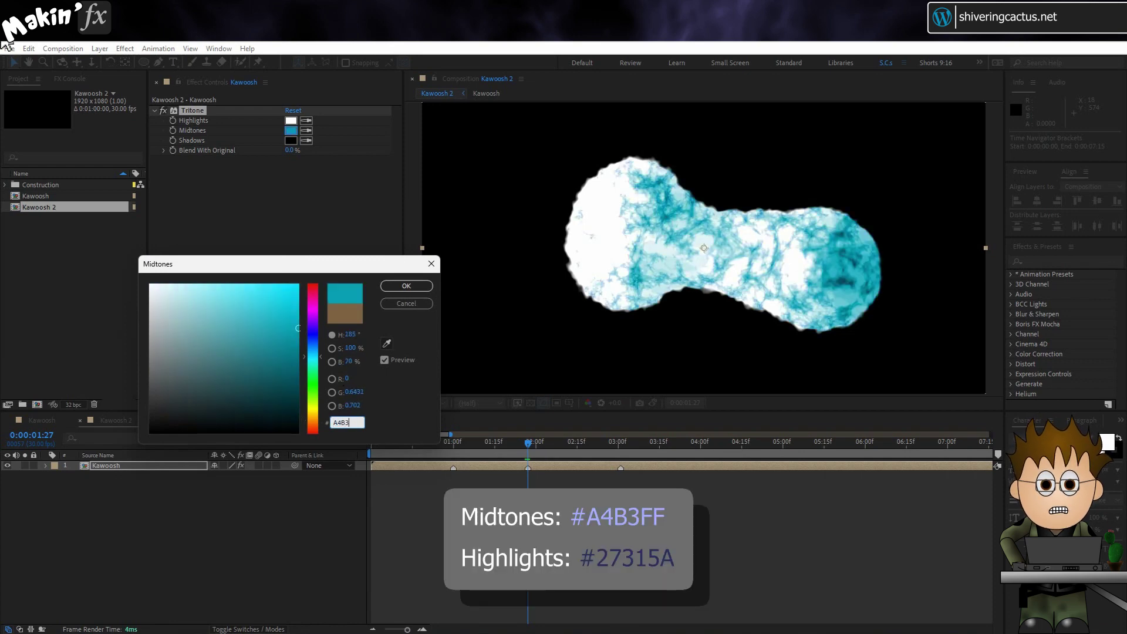
left_click(406, 286)
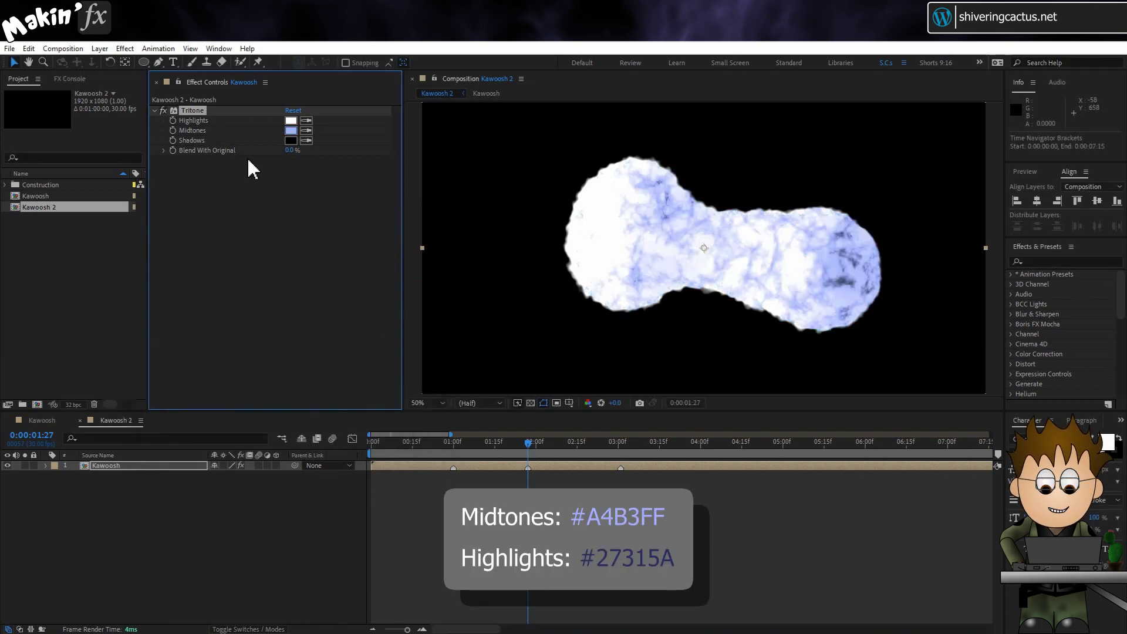
left_click(290, 140)
type("273")
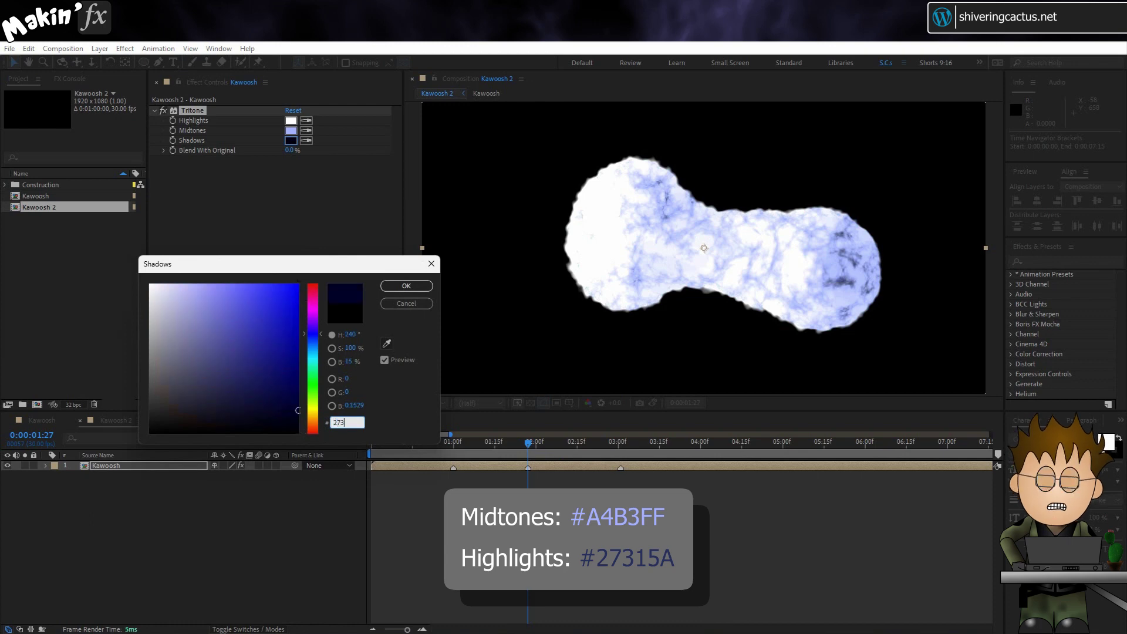
type("15A")
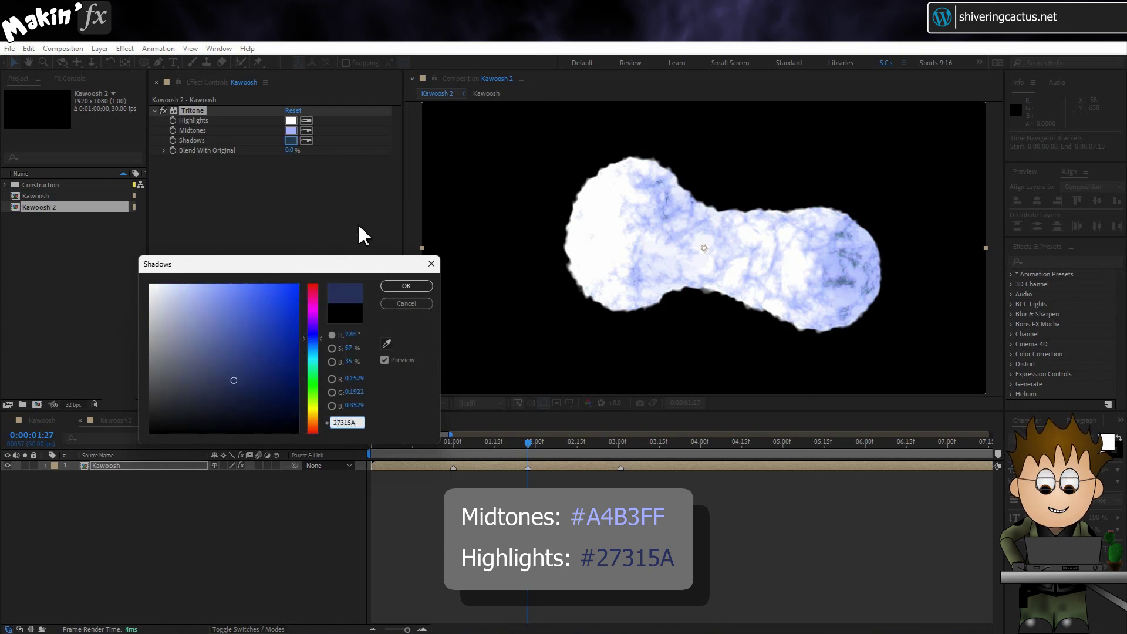
left_click(408, 285)
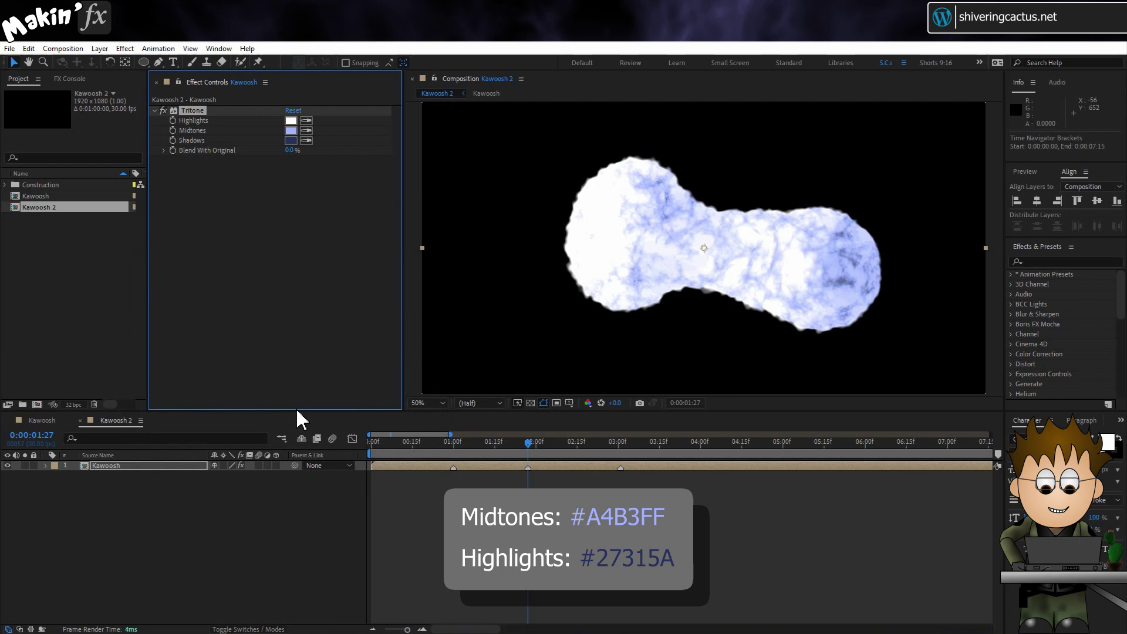
left_click(134, 478)
left_click(133, 467)
Duplicate the Kawoosh layer and apply CC Blobbylize to the top copy.
key("ctrl+d")
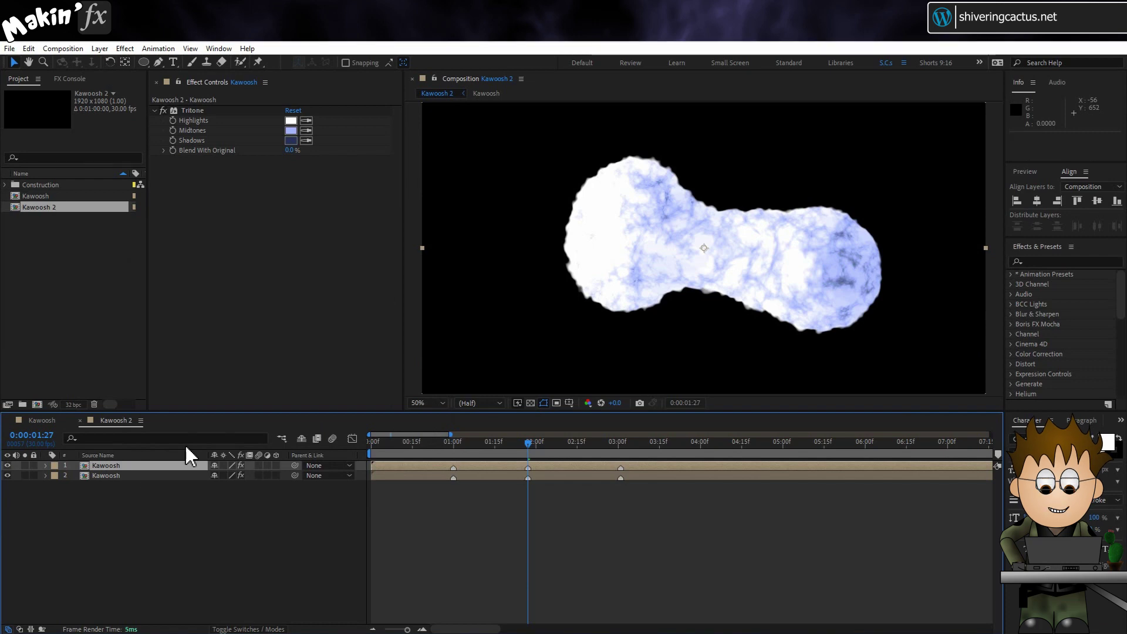
left_click(125, 49)
mouse_move(288, 213)
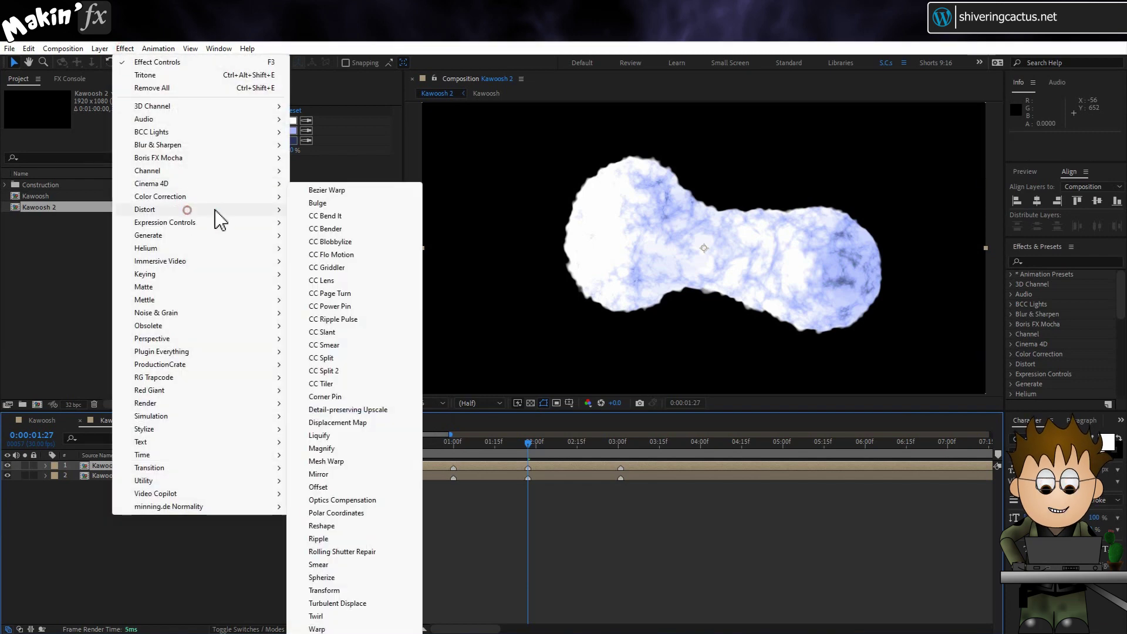
left_click(346, 240)
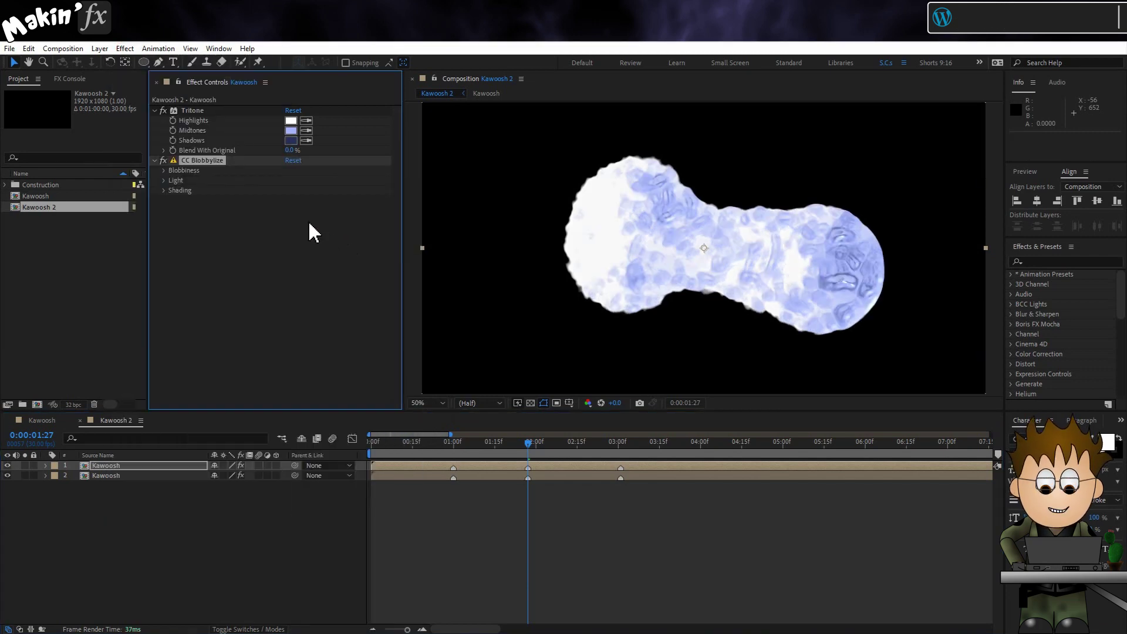
Set Blobbylize Softness to 0 and the light direction to 155°.
left_click(164, 170)
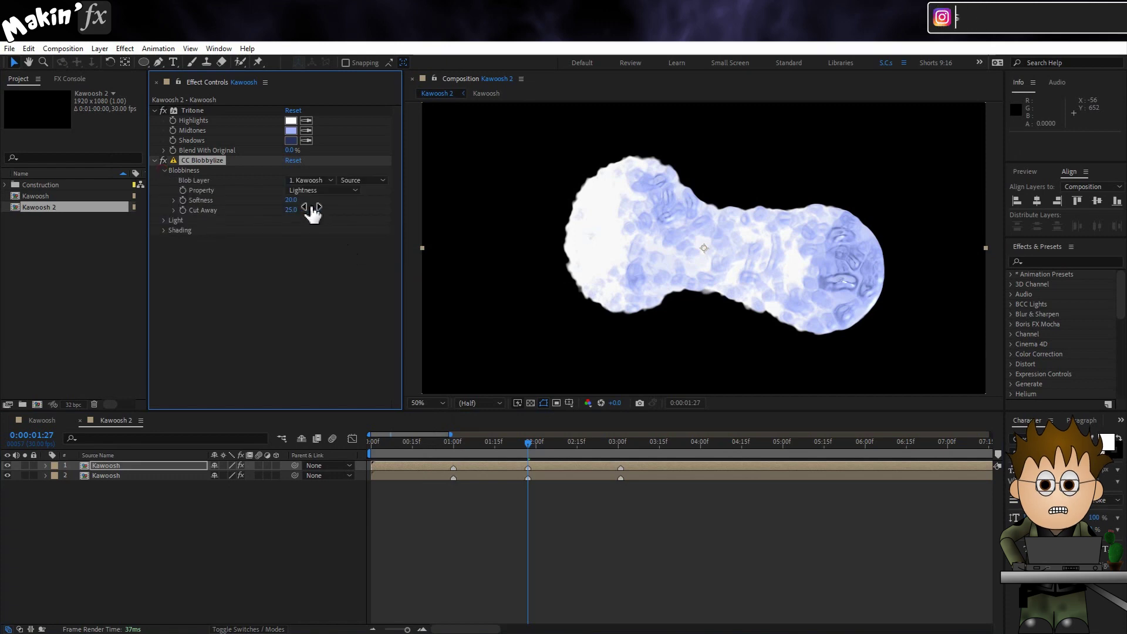
left_click(291, 201)
type("0")
left_click(291, 212)
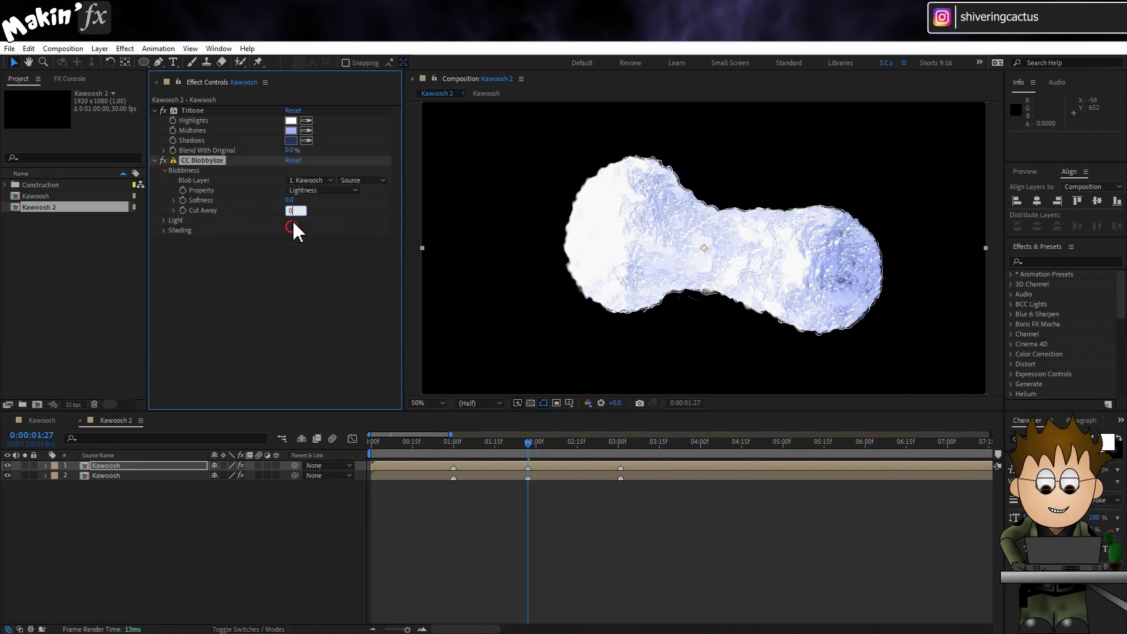
left_click(162, 220)
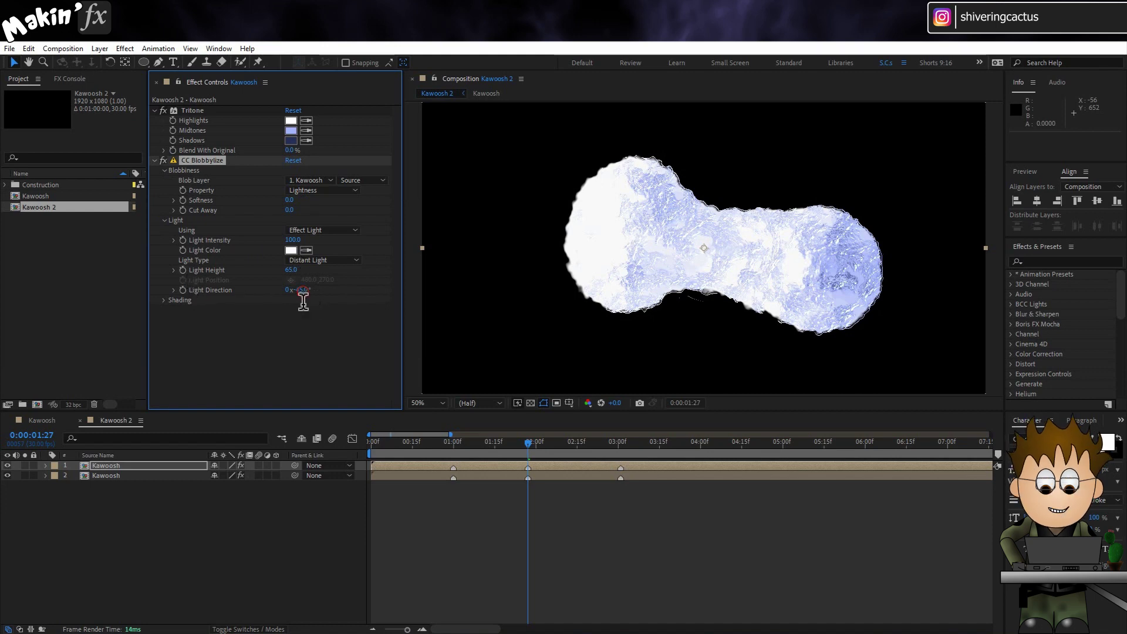
key("Return")
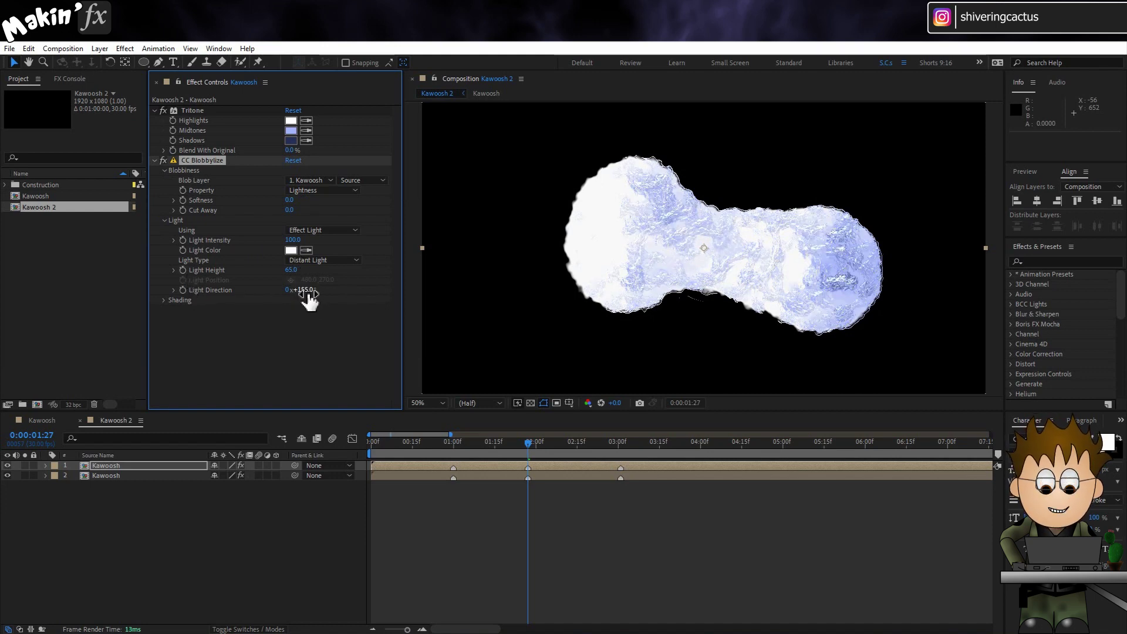
With the top Kawoosh layer soloed, set Blobbylize Ambient and Diffuse shading to 0.
left_click(25, 466)
left_click(164, 300)
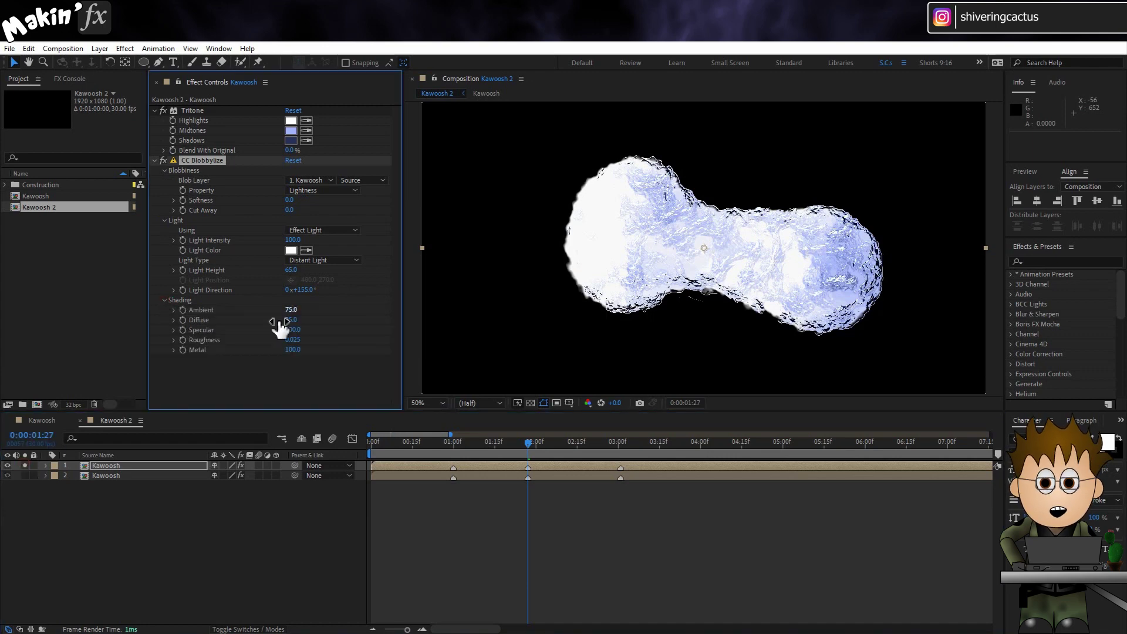
left_click(292, 309)
key("Tab")
type("0")
key("Return")
left_click(514, 446)
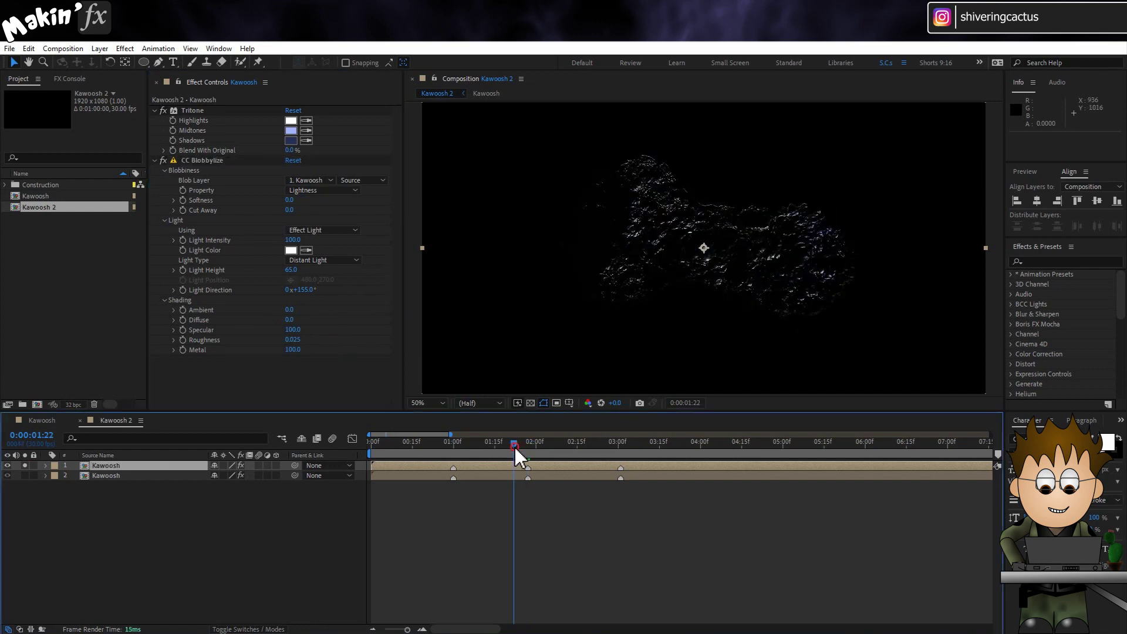
Unsolo the layer and set the top Kawoosh layer's blend mode to Screen.
left_click(25, 466)
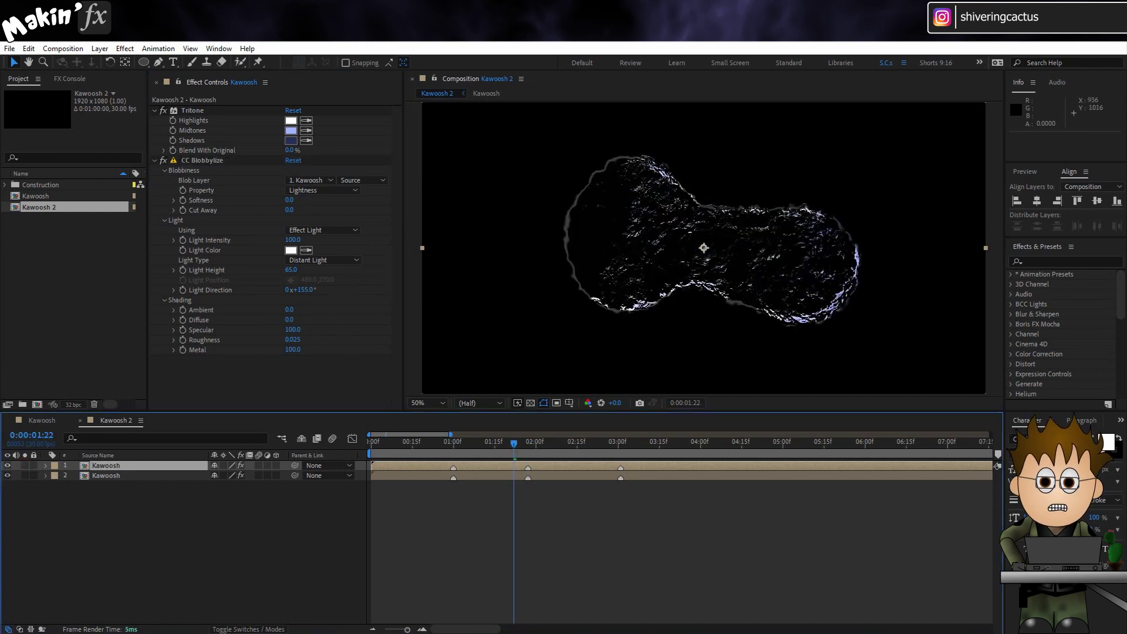
left_click(247, 628)
left_click(223, 465)
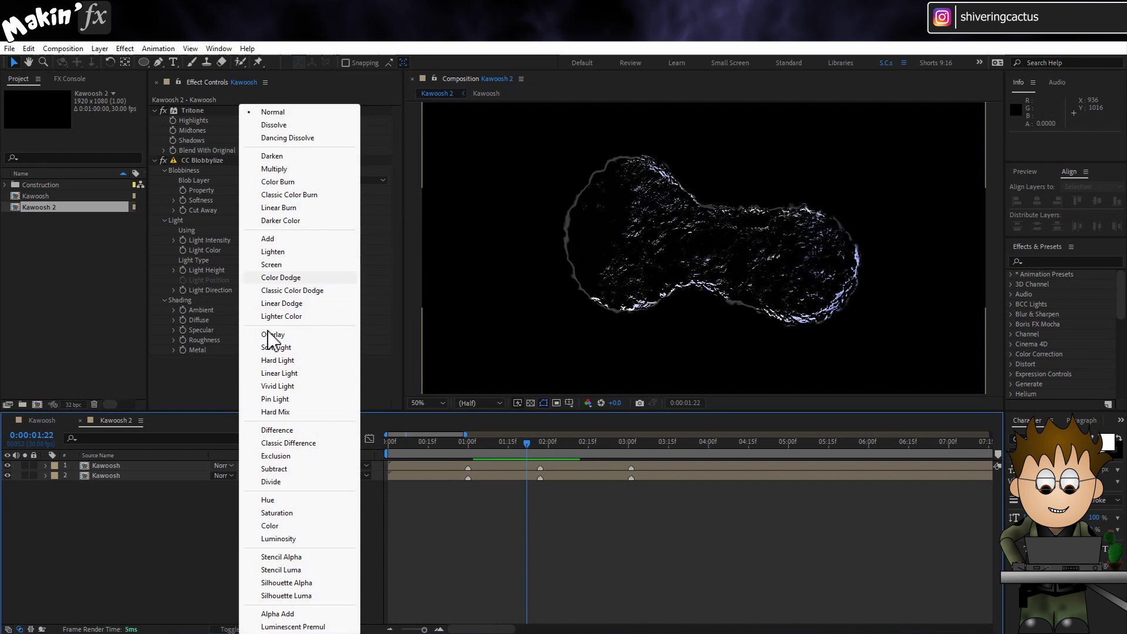
left_click(290, 265)
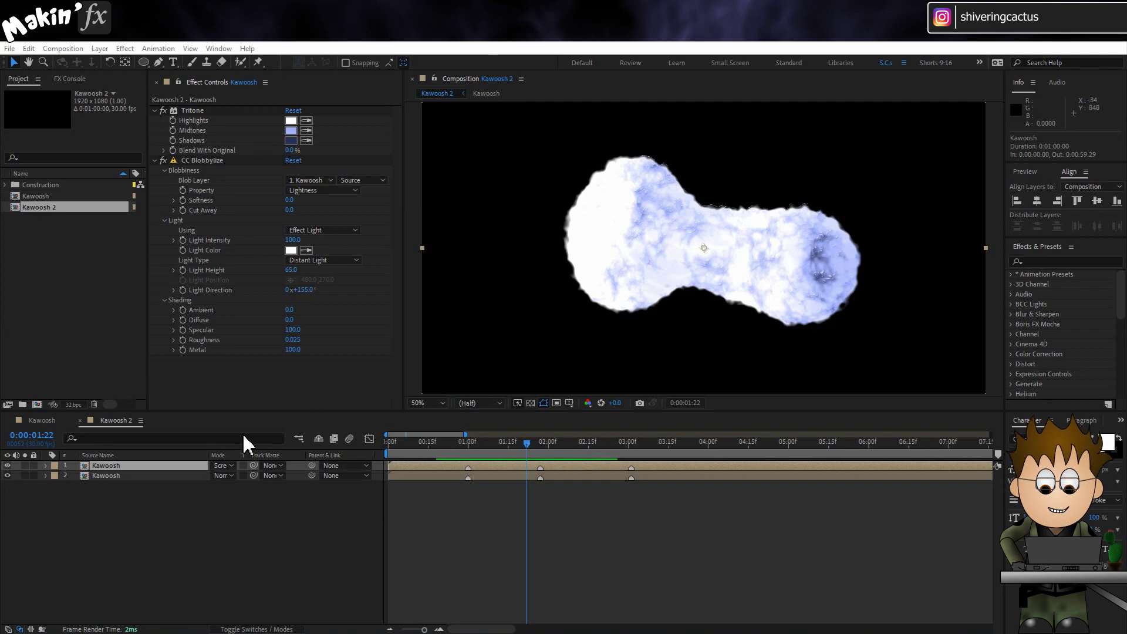
left_click(194, 521)
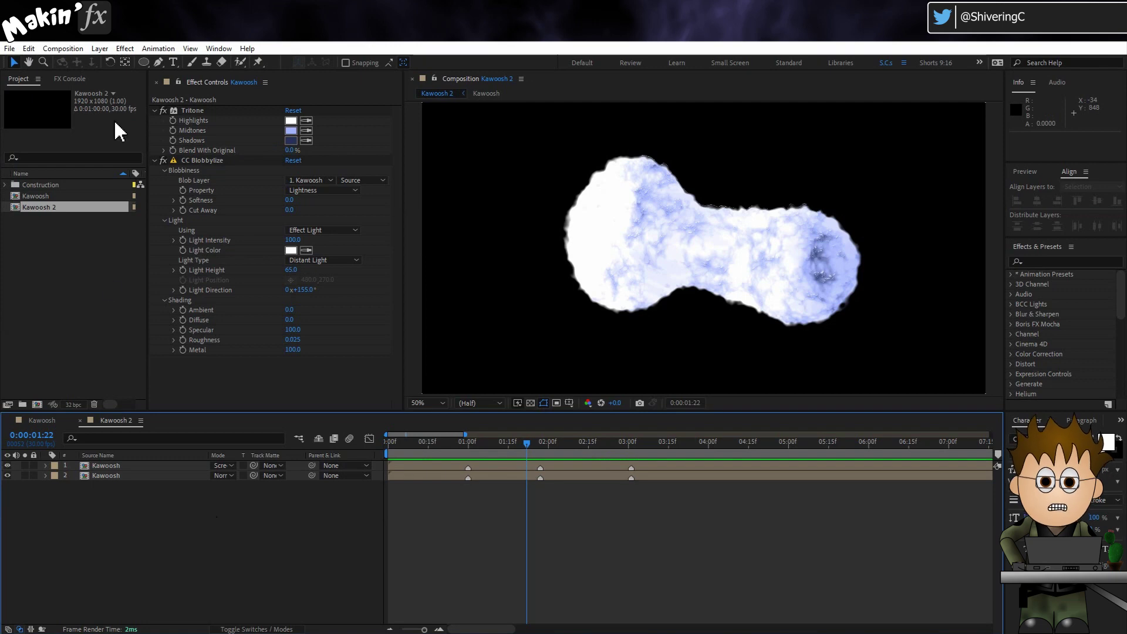
Add Camera 1 to Kawoosh 2 and make it start at 0:00.
left_click(99, 49)
mouse_move(107, 63)
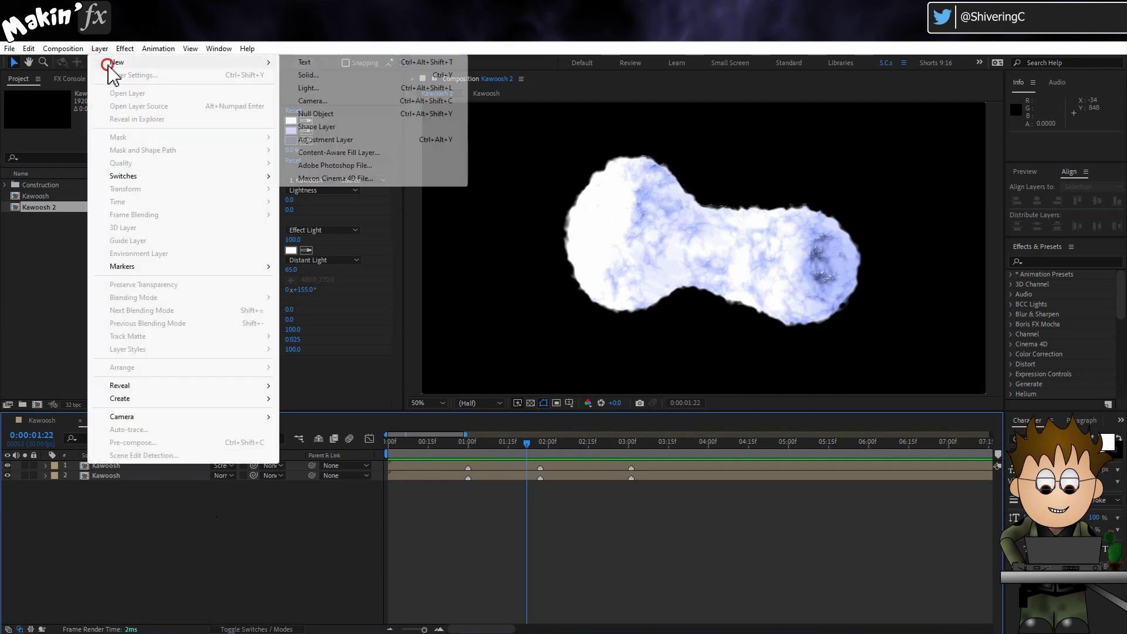
left_click(363, 101)
left_click(682, 463)
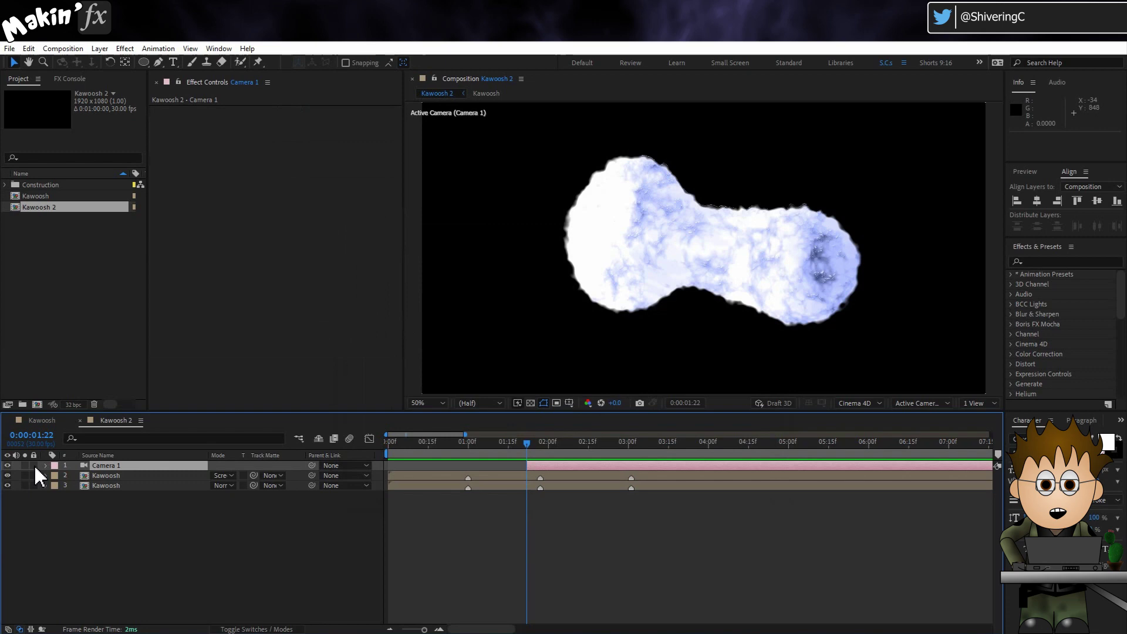
left_click(45, 466)
left_click_drag(549, 466, 409, 466)
left_click(56, 476)
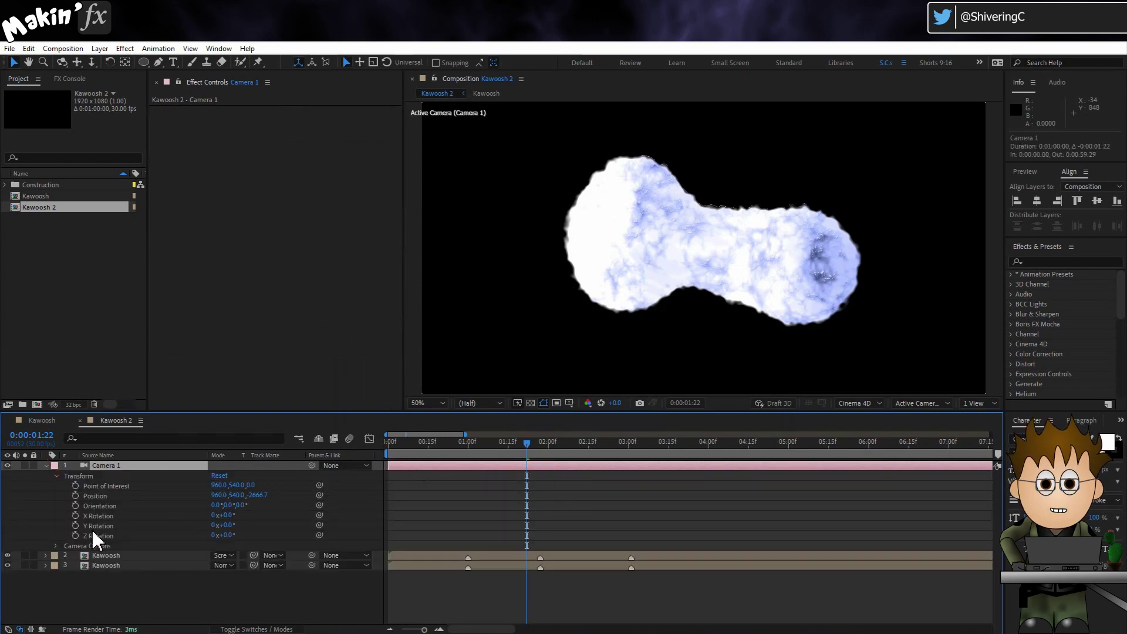
Pick-whip the Kawoosh comp's Camera 1 transform to Kawoosh 2's Camera 1.
left_click(42, 420)
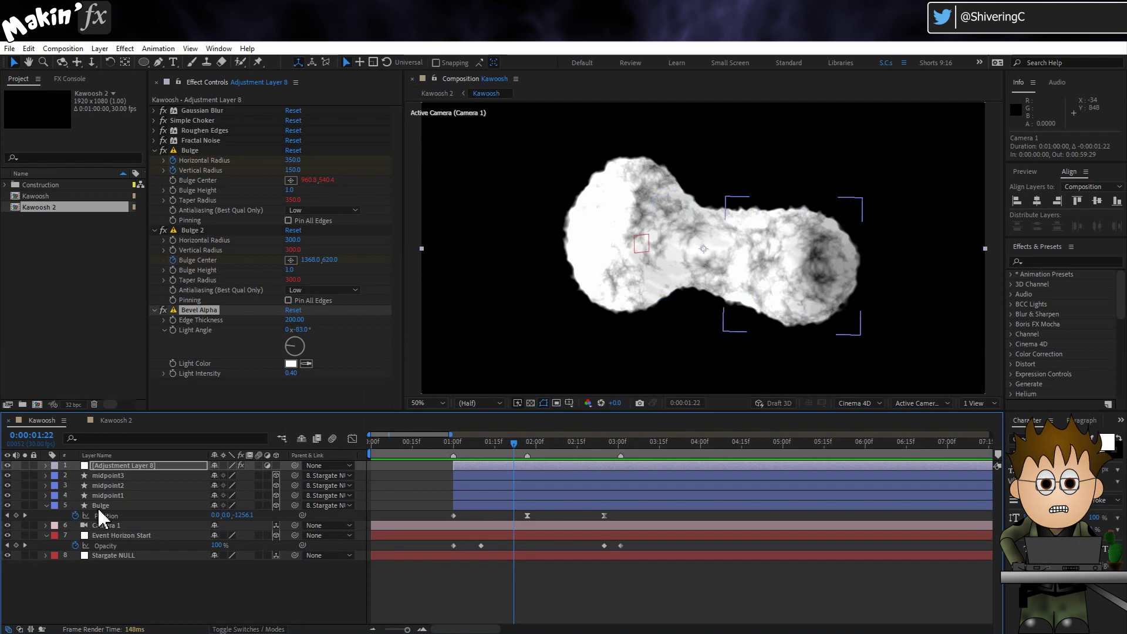
left_click(108, 526)
left_click(46, 525)
left_click(55, 535)
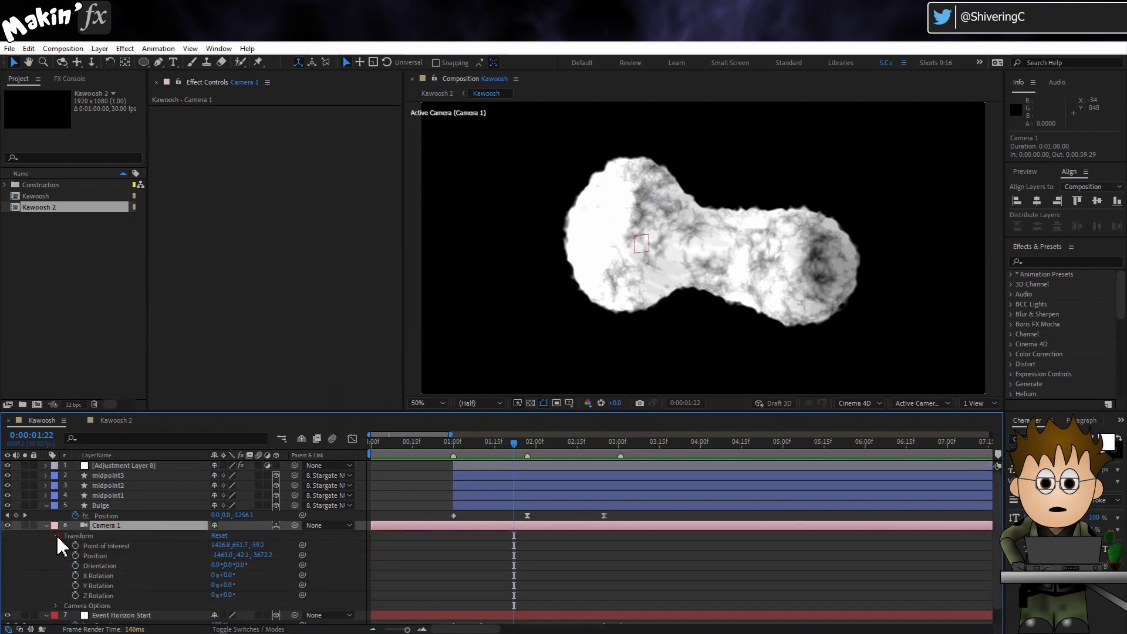
left_click(65, 420)
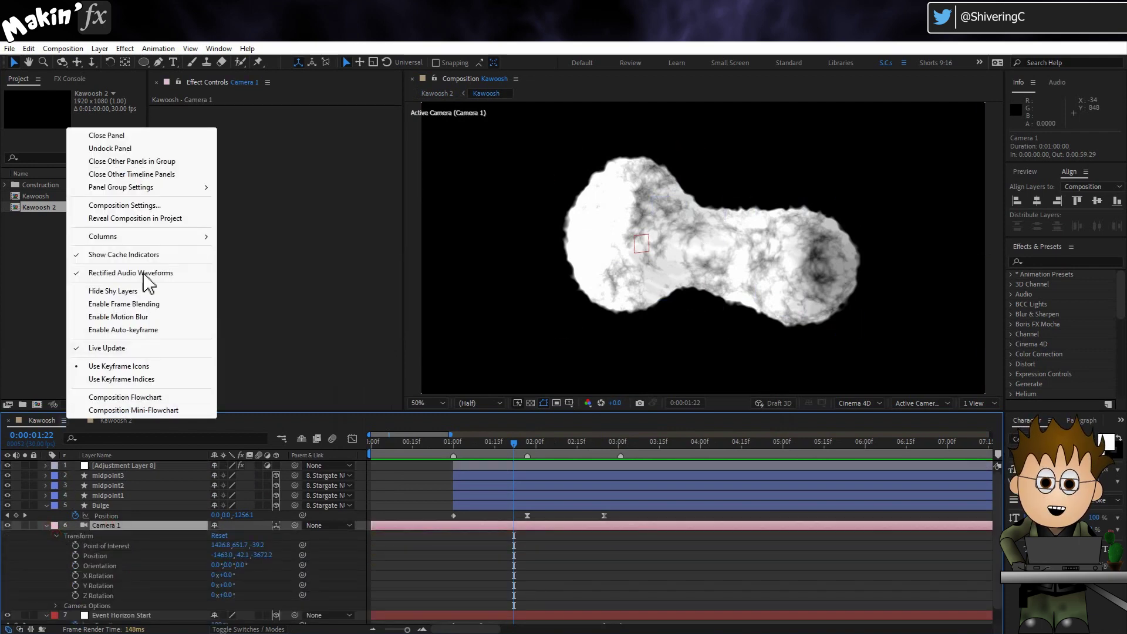
left_click(141, 147)
left_click_drag(68, 390, 139, 122)
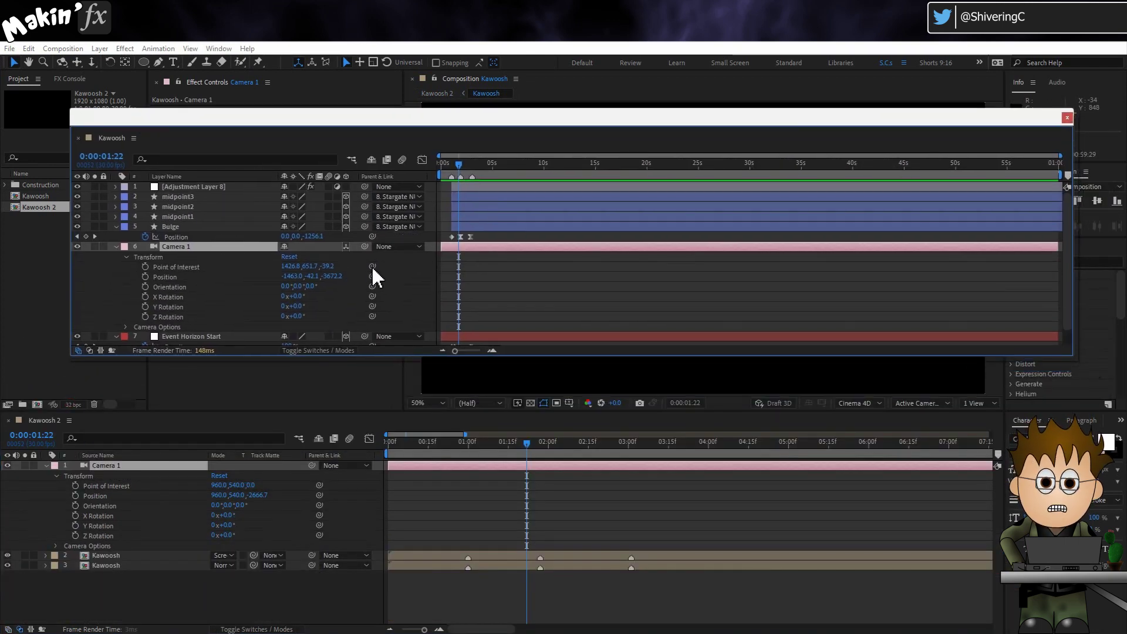
left_click_drag(371, 267, 113, 497)
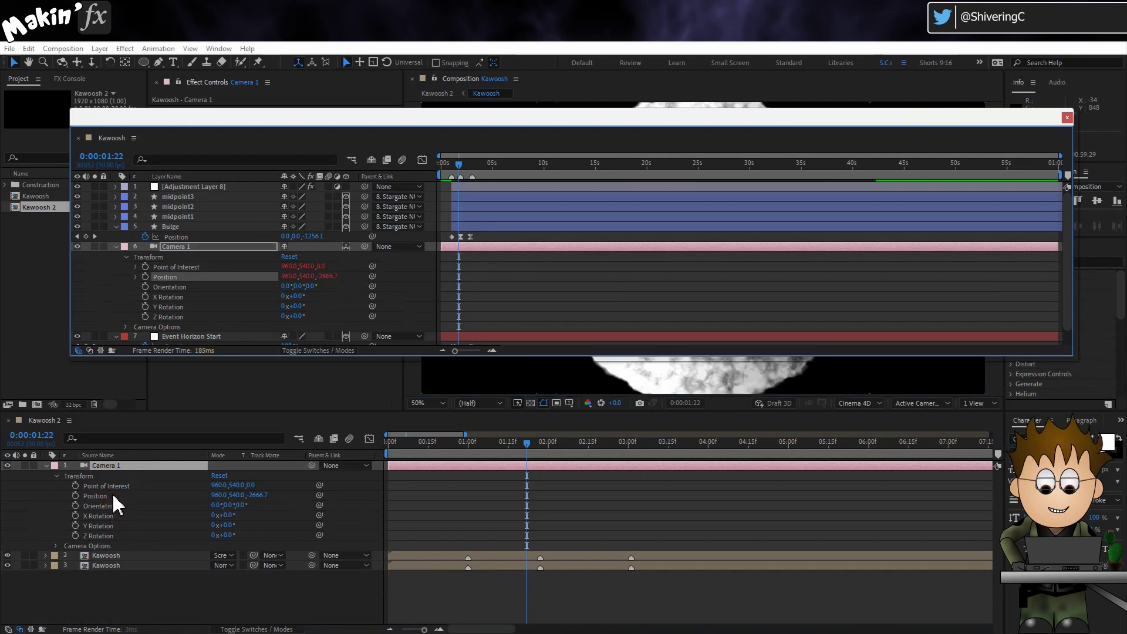
left_click_drag(125, 147, 123, 428)
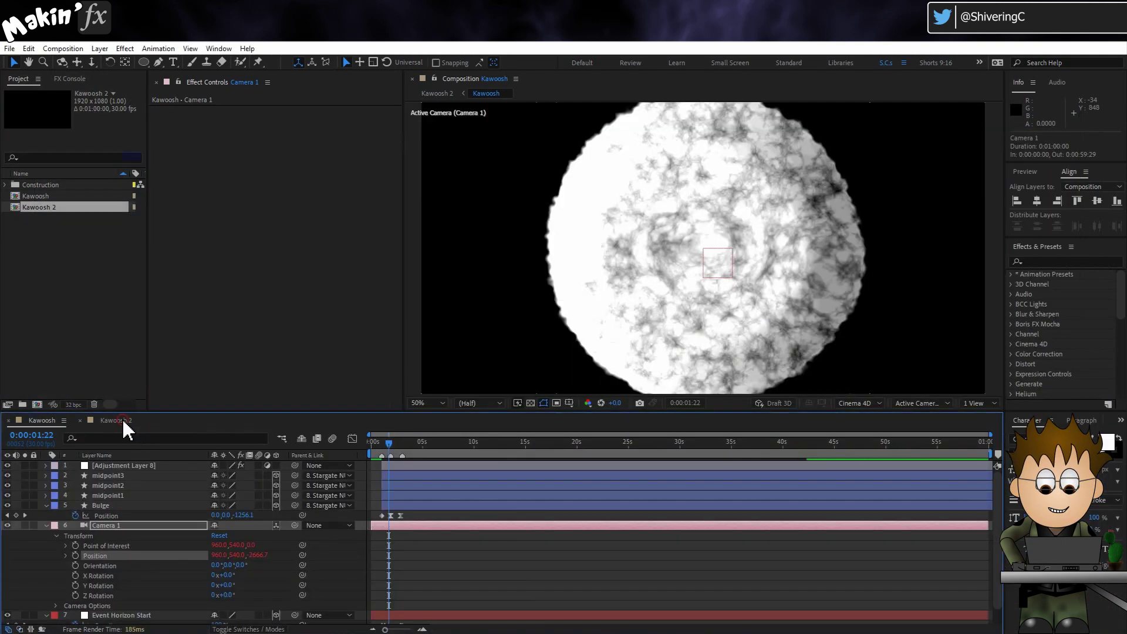
left_click(113, 421)
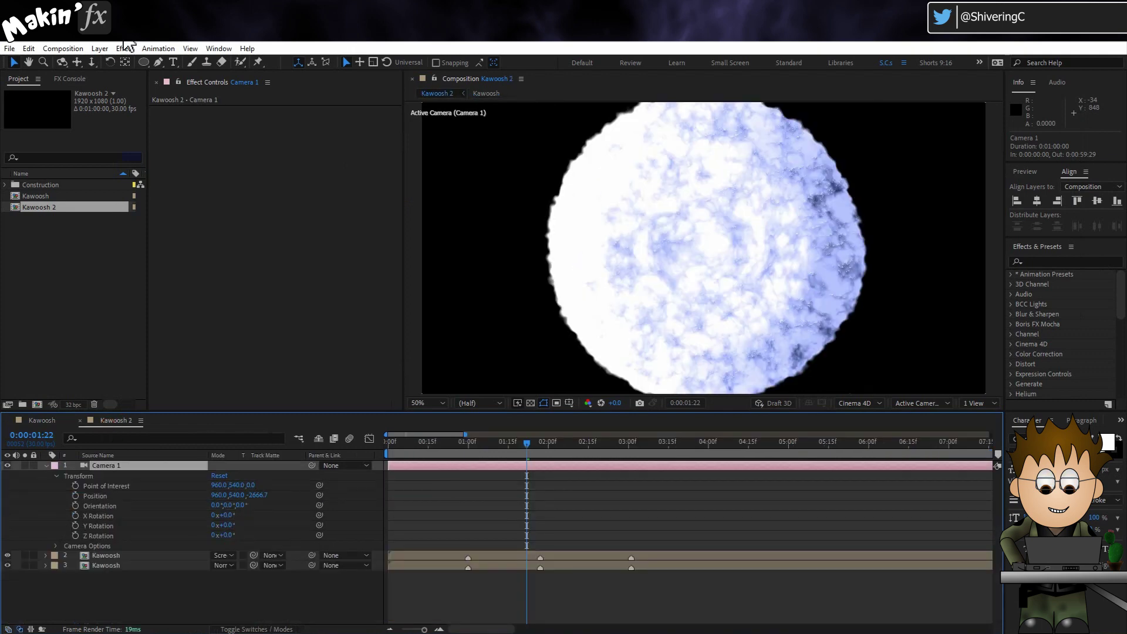
Orbit and dolly the camera to an angled view of the blob, then preview from 1 second.
left_click(62, 62)
left_click_drag(565, 271, 601, 277)
left_click(92, 62)
left_click_drag(690, 329, 669, 382)
left_click(62, 61)
left_click_drag(669, 269, 675, 274)
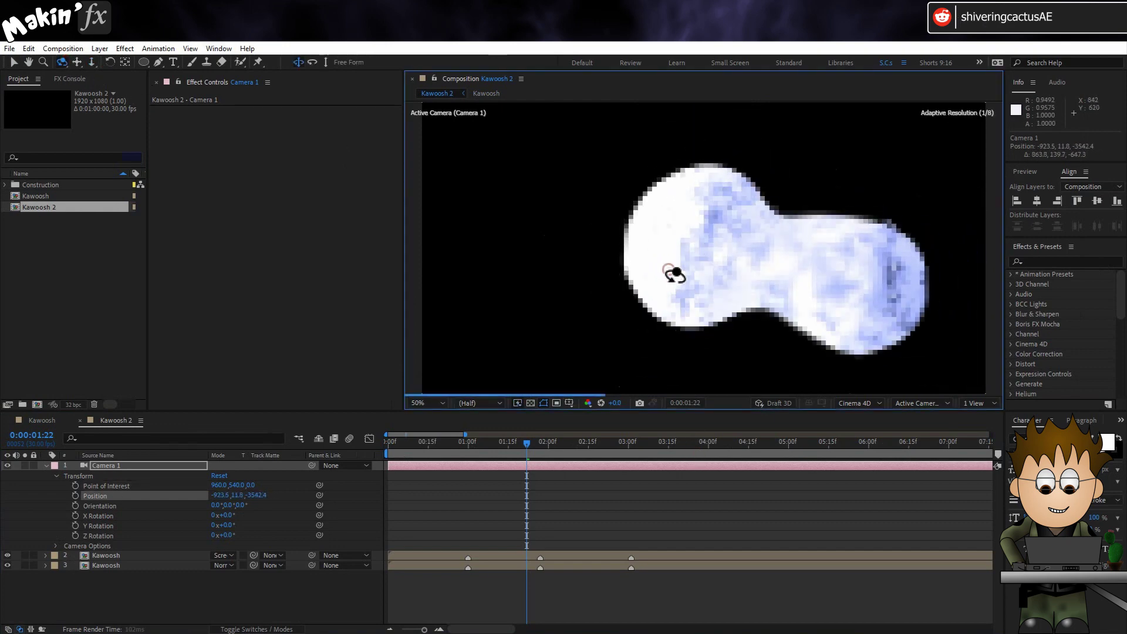
left_click(469, 444)
key("space")
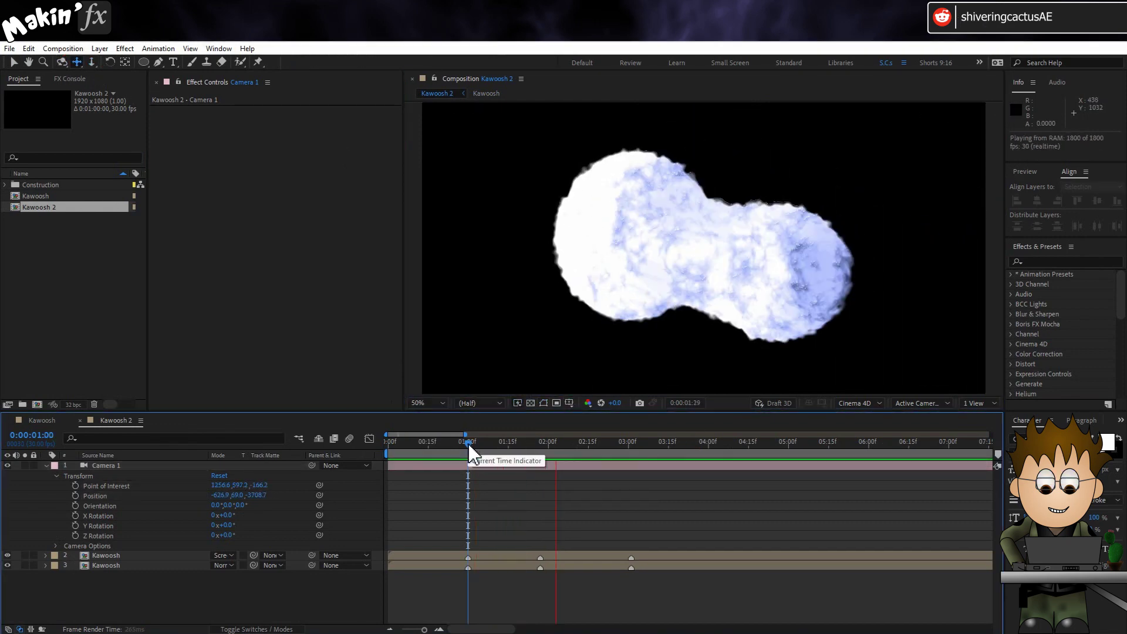
key("space")
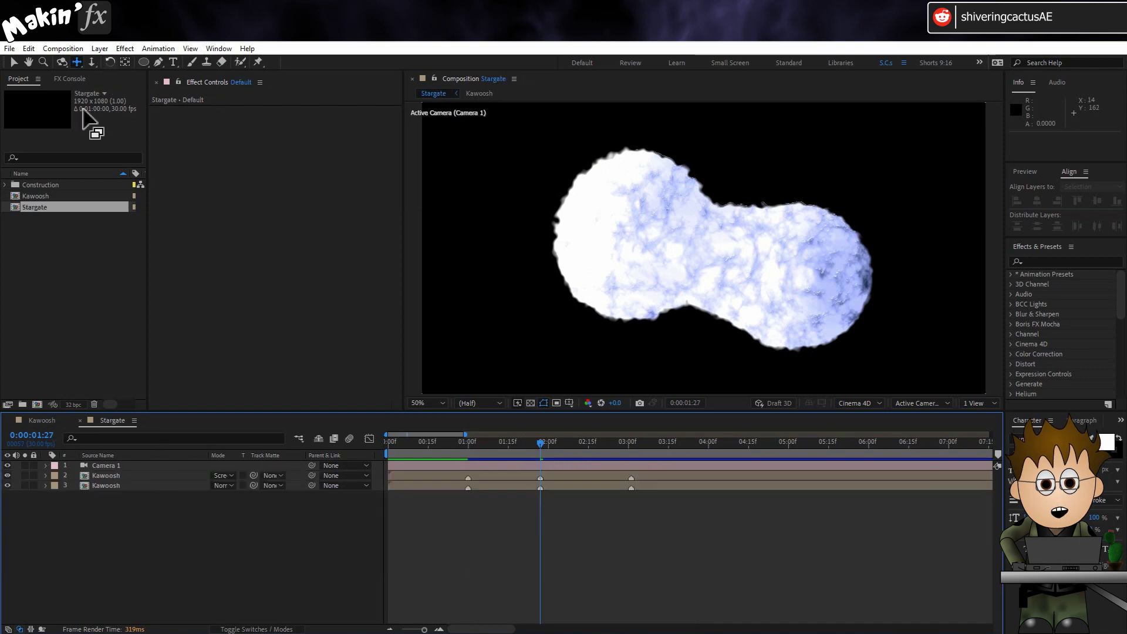
Create White Solid 4 and move it to the bottom of the layer stack.
left_click(100, 49)
mouse_move(112, 66)
left_click(314, 77)
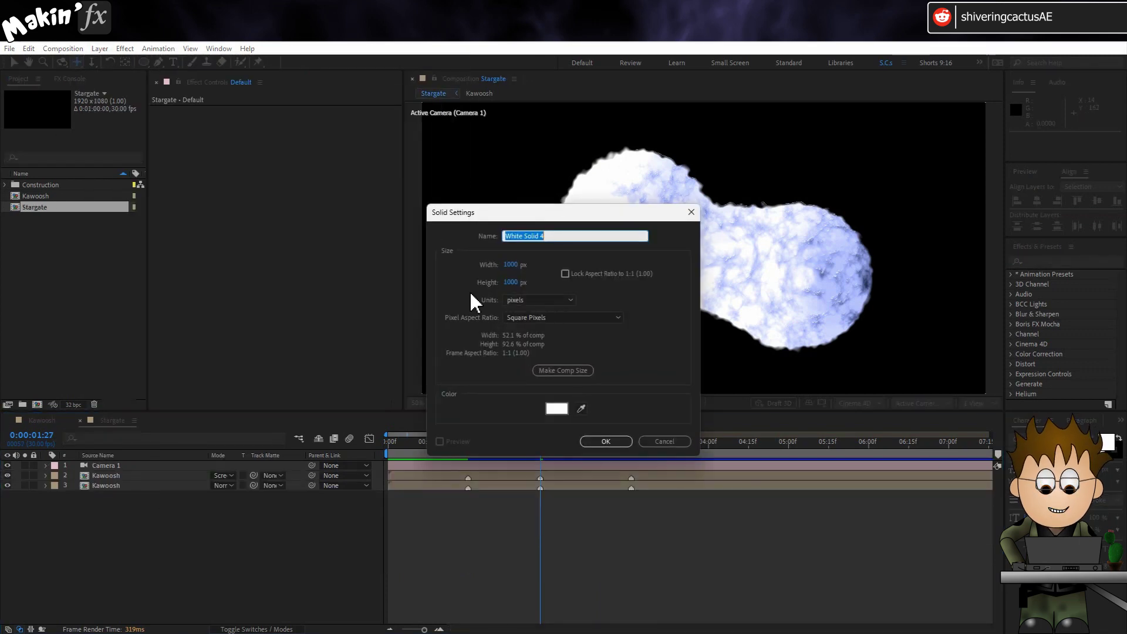
left_click(614, 438)
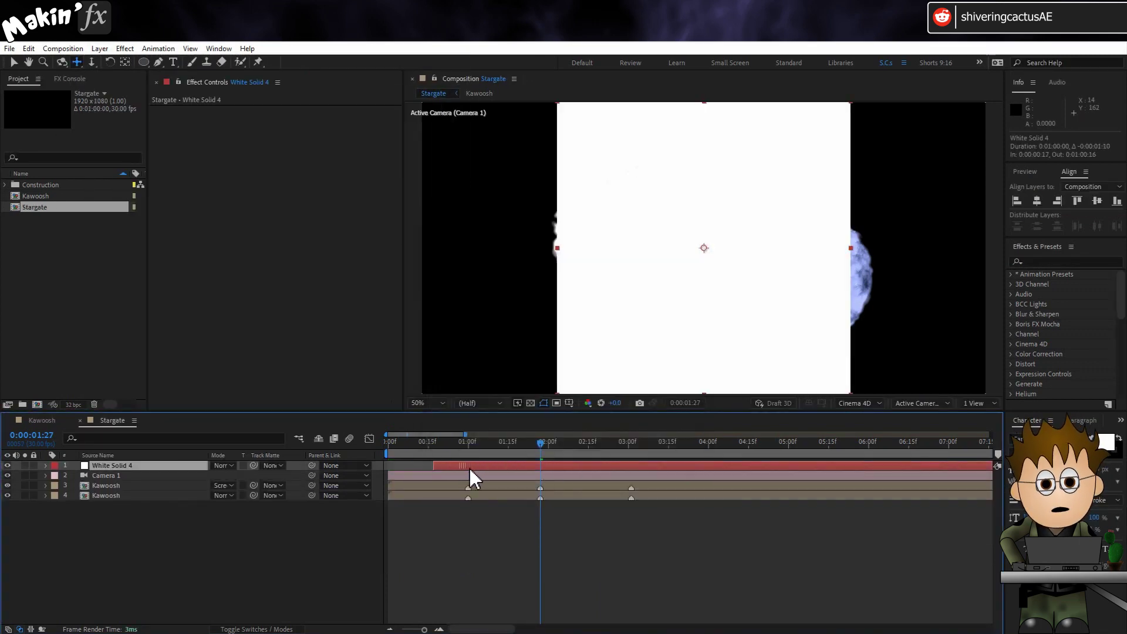
left_click_drag(99, 473, 132, 504)
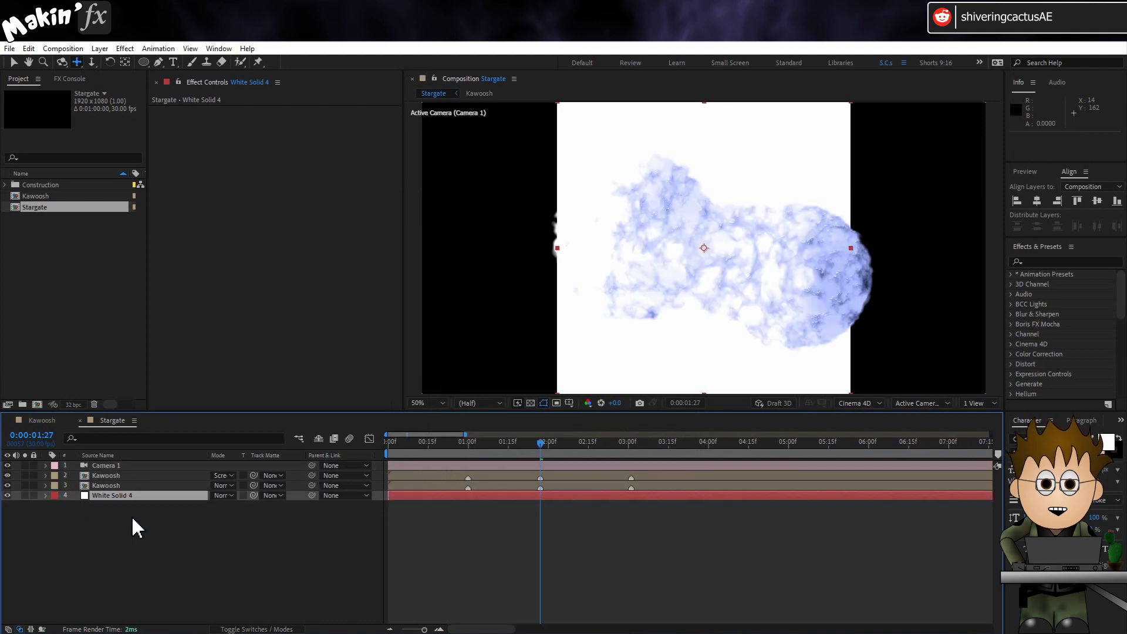
Apply Fractal Noise to the white solid, solo it, and begin renaming the layer.
left_click(125, 49)
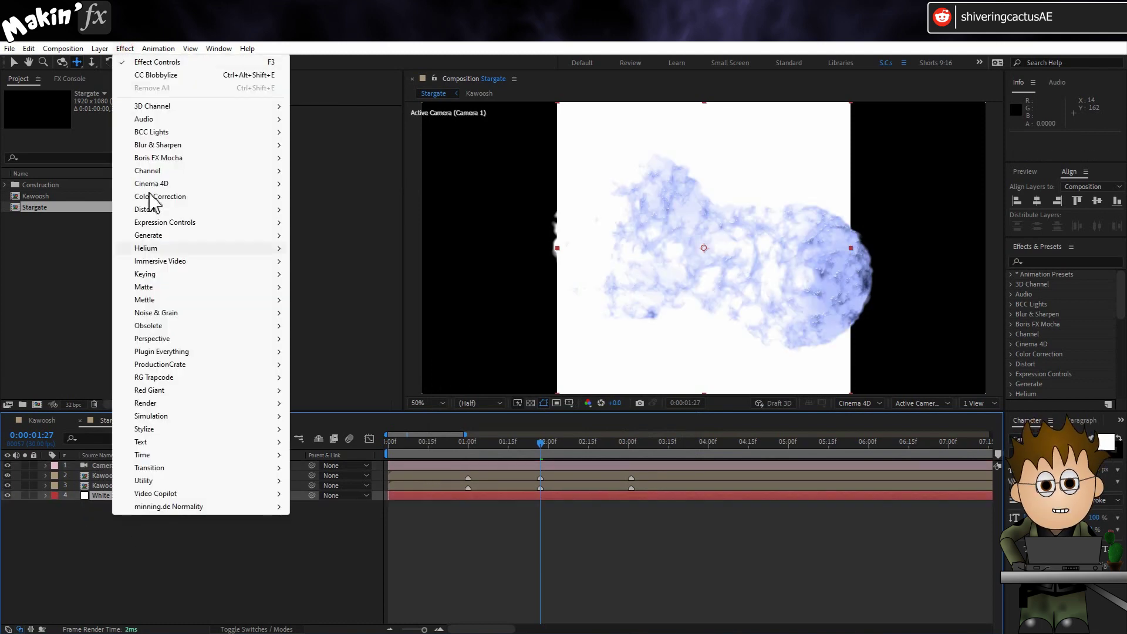
mouse_move(189, 316)
left_click(348, 339)
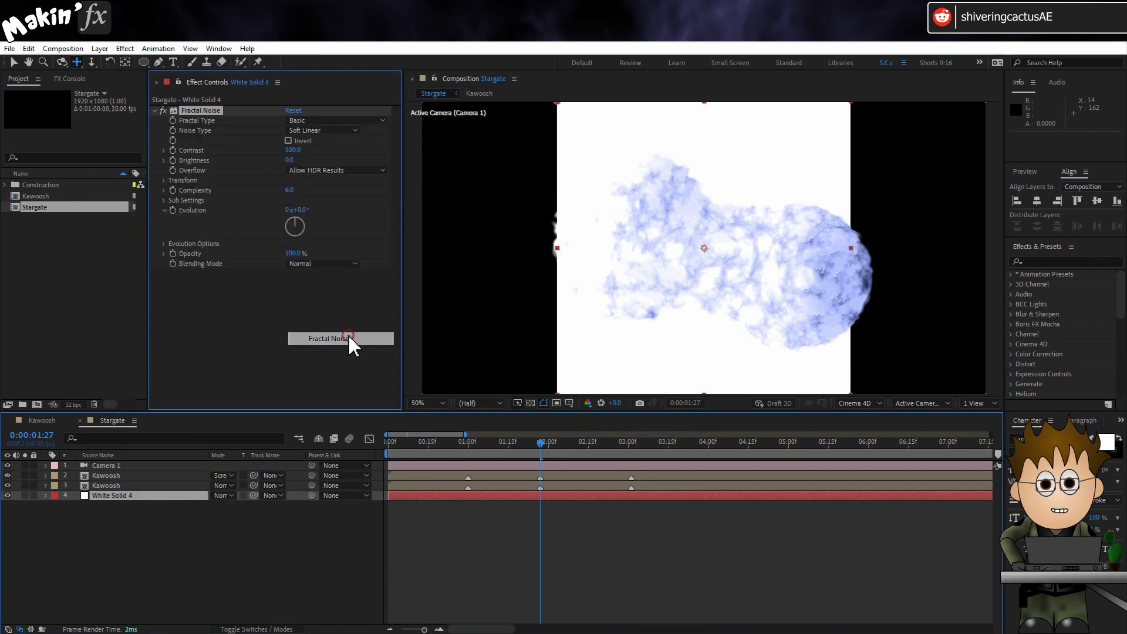
left_click(24, 495)
key("Return")
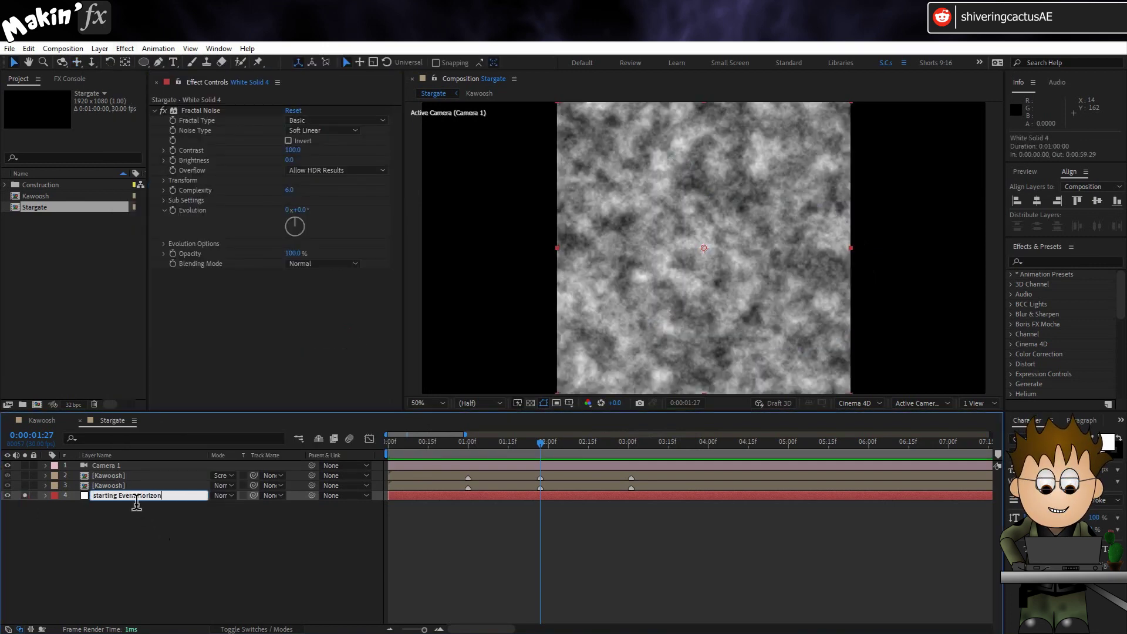
Name the layer 'starting Event Horizon', make it 3D, and set Fractal Noise to Dynamic, Contrast 115, Brightness 25.
type("starting Event Horizon")
left_click(250, 628)
left_click(275, 496)
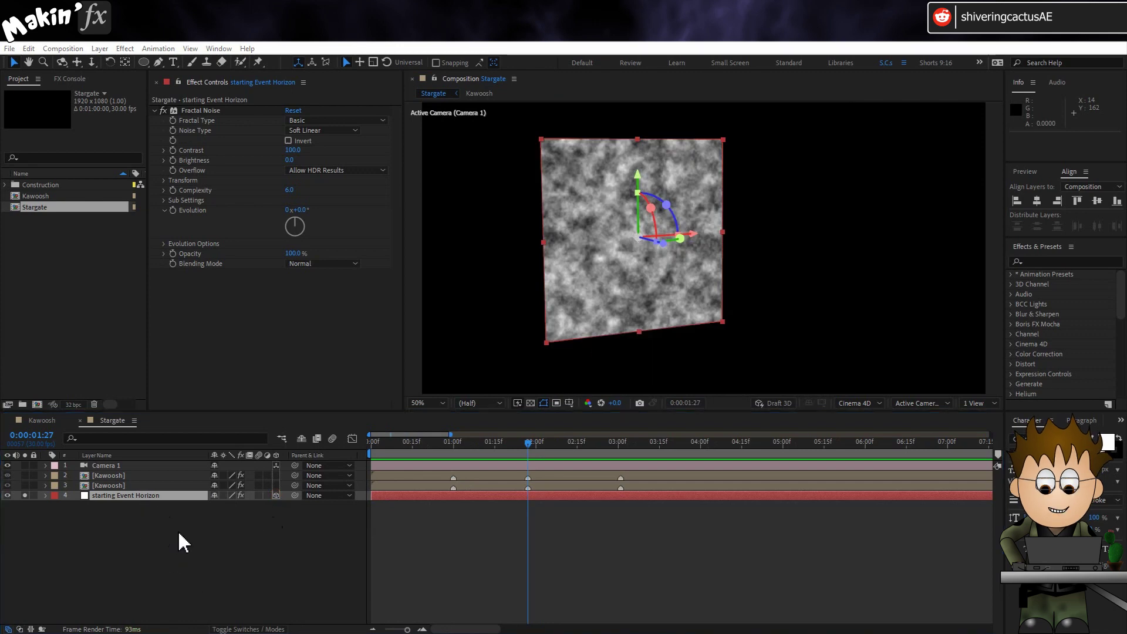
left_click(332, 120)
left_click(357, 196)
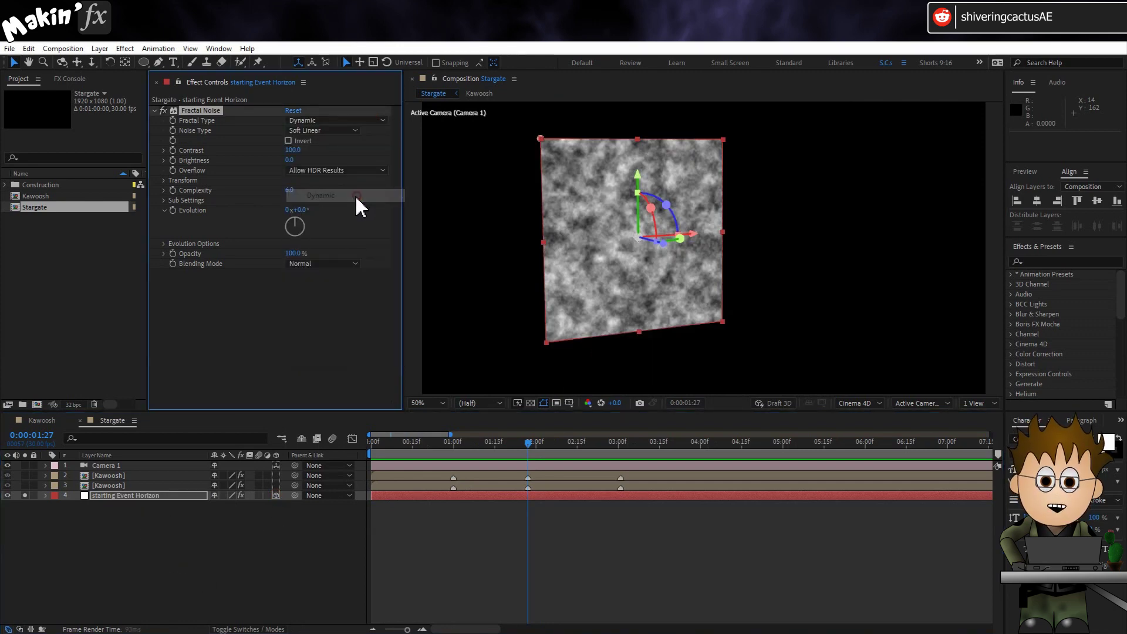
left_click(293, 150)
type("115")
key("Return")
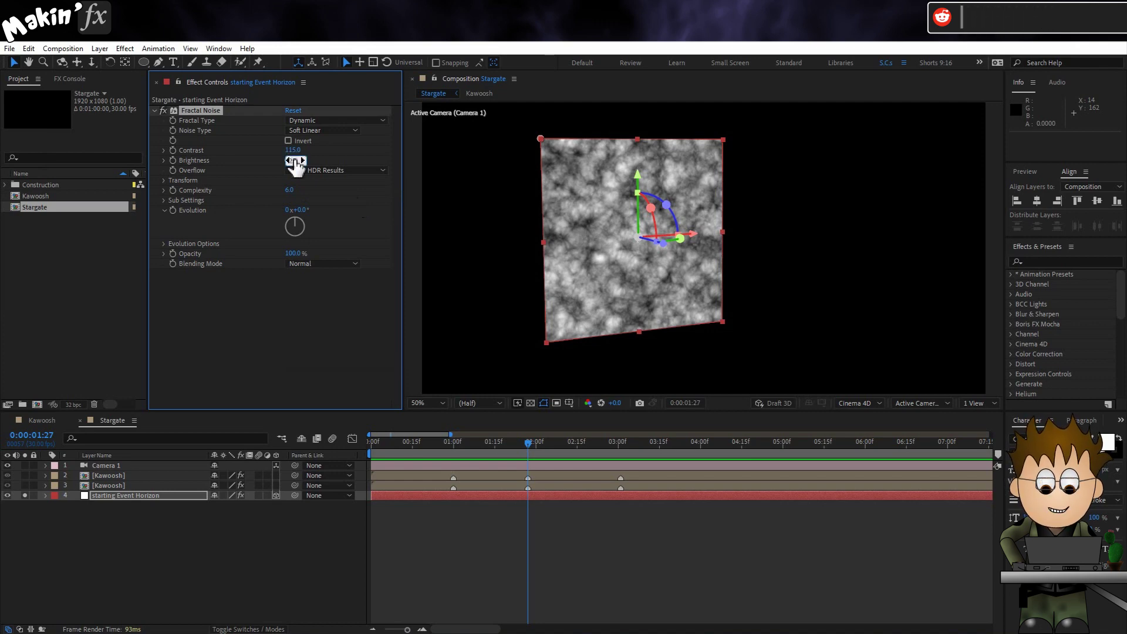
key("Return")
Turn off uniform scaling and set the noise Scale Width to 30.
left_click(168, 181)
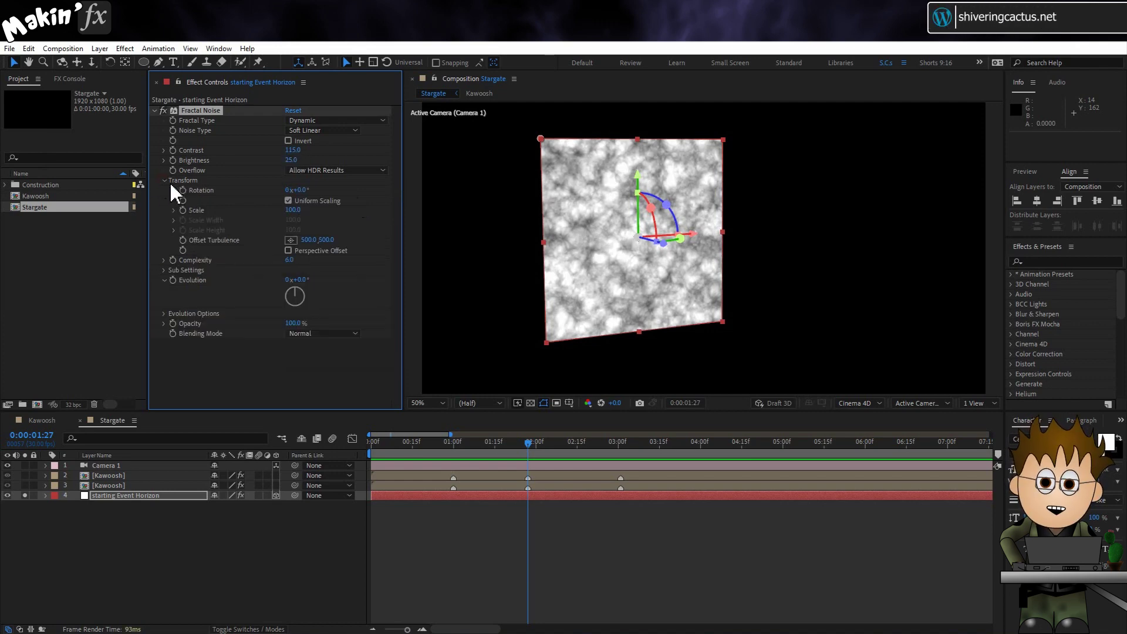
left_click(288, 200)
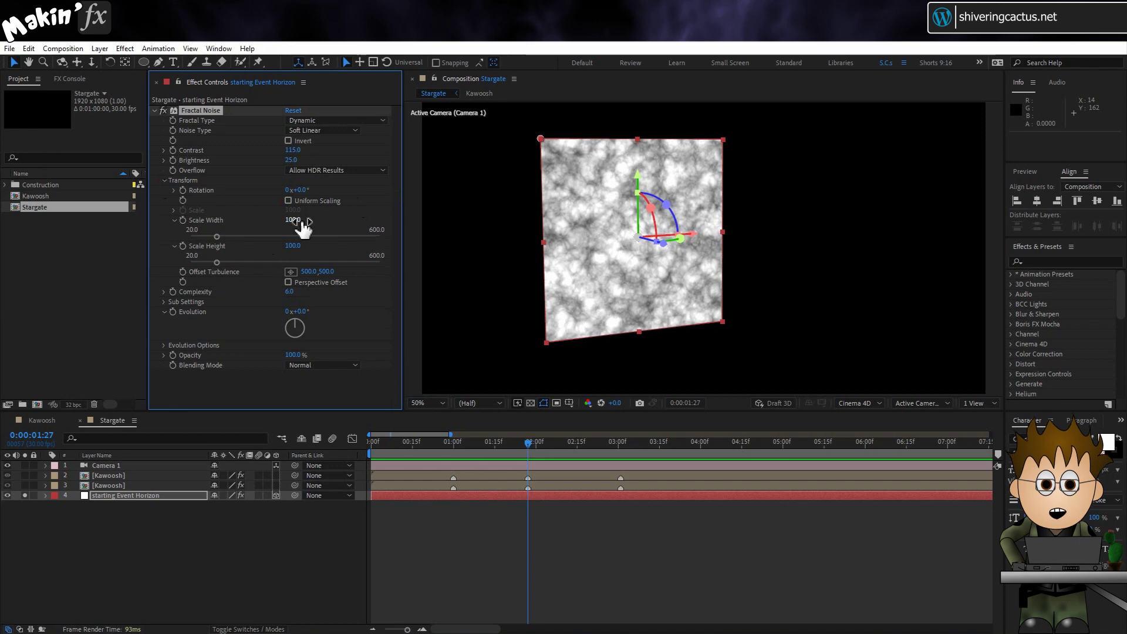
left_click(296, 220)
type("30")
key("Return")
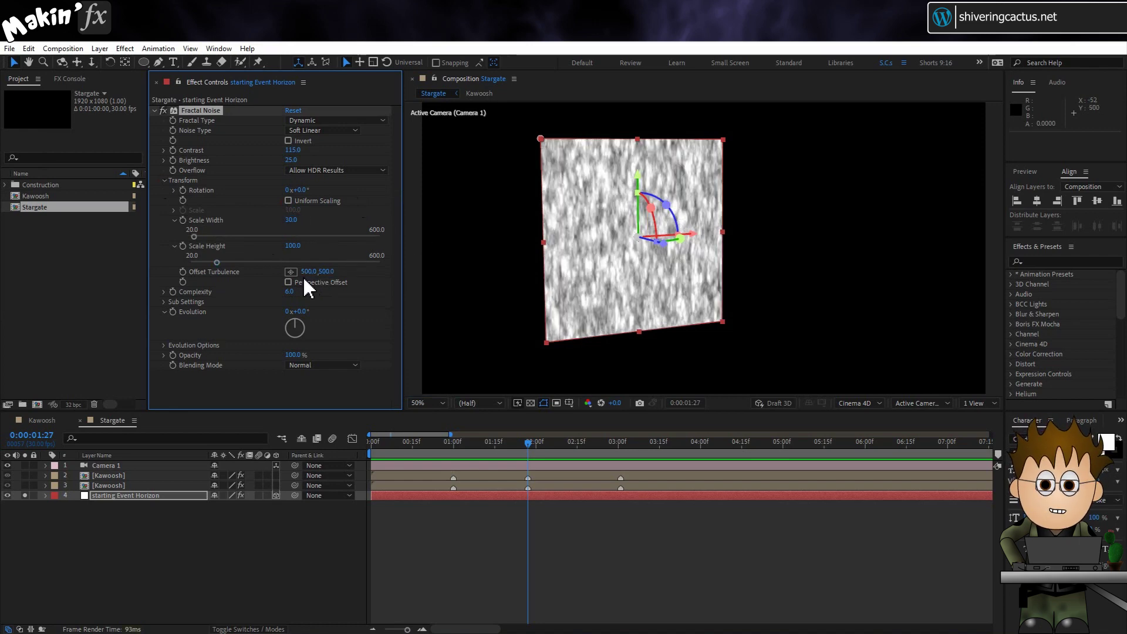
Keyframe Offset Turbulence at 500,500 at 1:00 and 500,-1500 near 2:00.
left_click(452, 445)
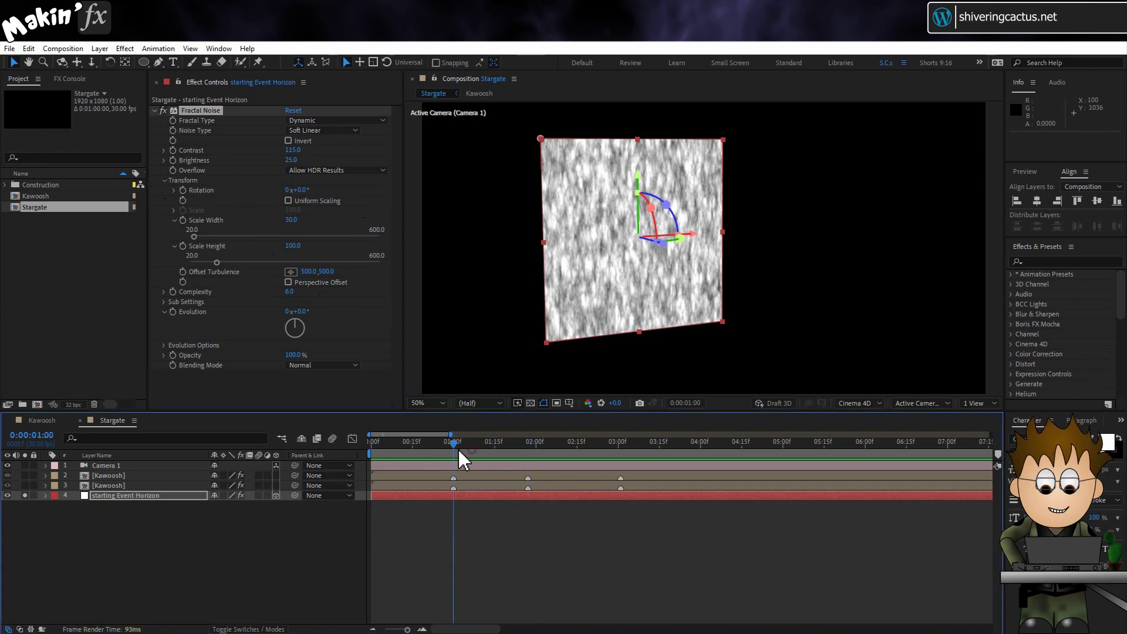
left_click(183, 271)
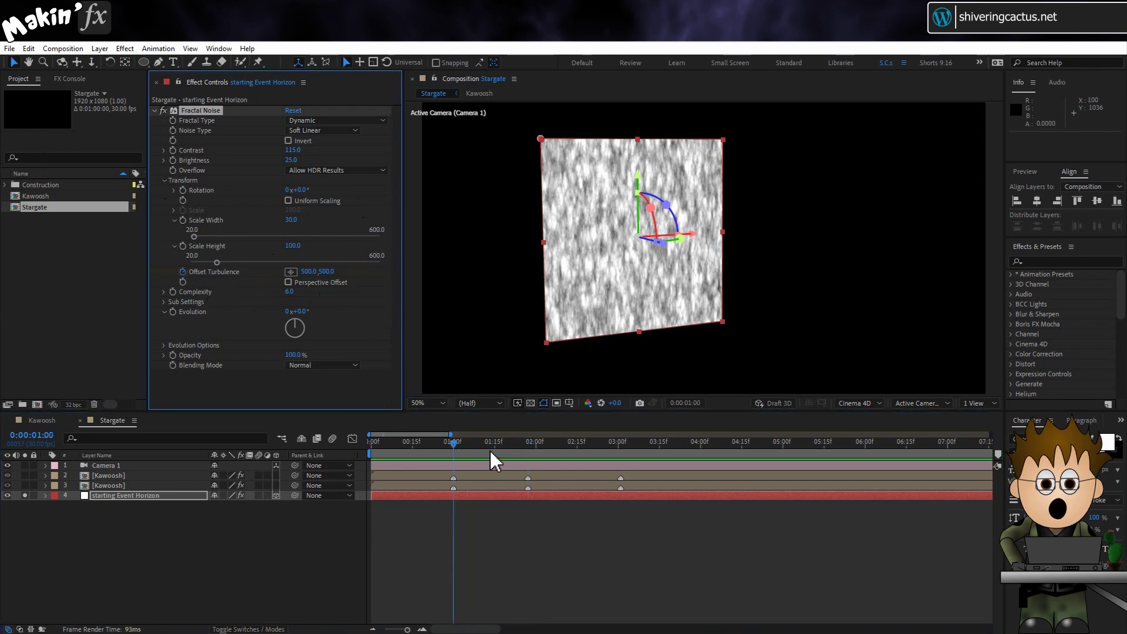
key("u")
key("k")
left_click(326, 272)
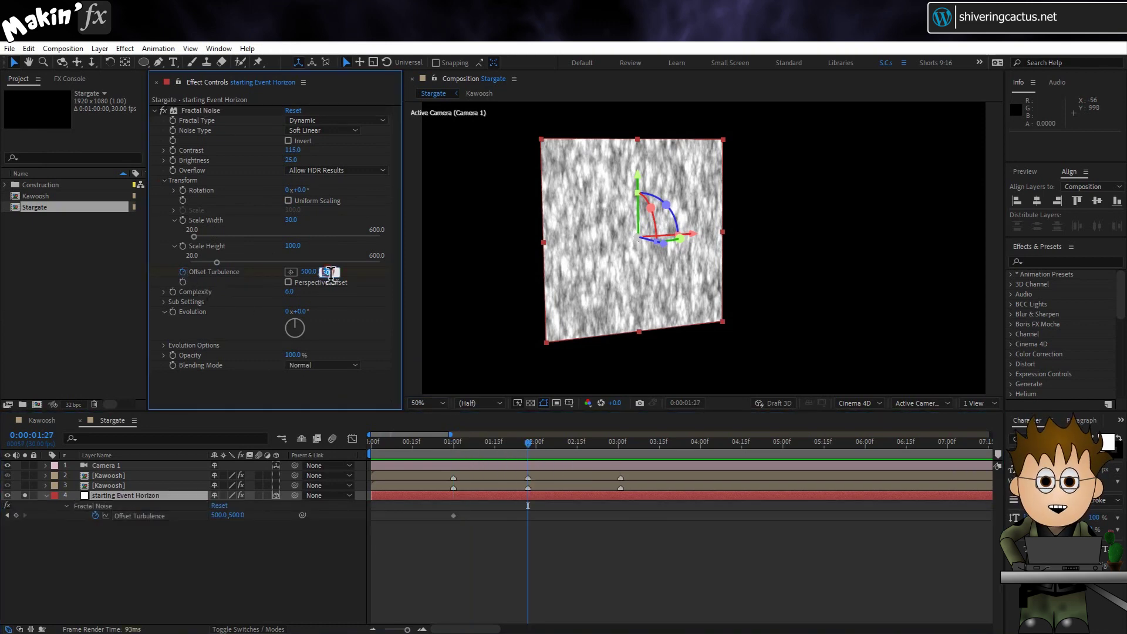
type("-1500")
key("Return")
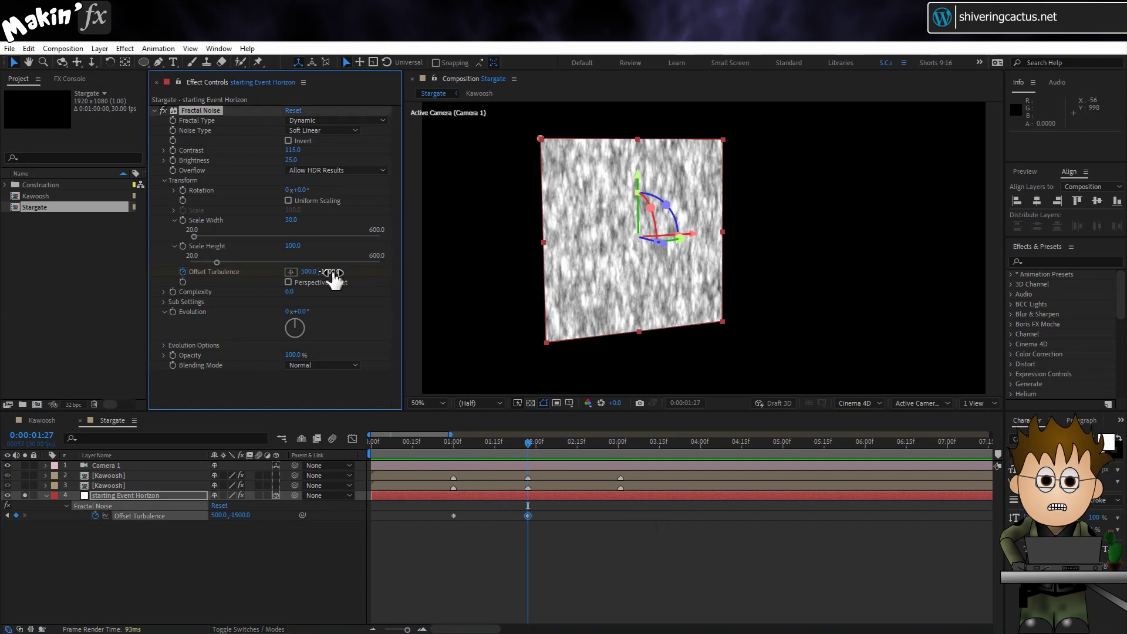
Copy the first Offset Turbulence keyframe, Easy Ease the keyframes, and preview.
left_click(453, 516)
key("ctrl+c")
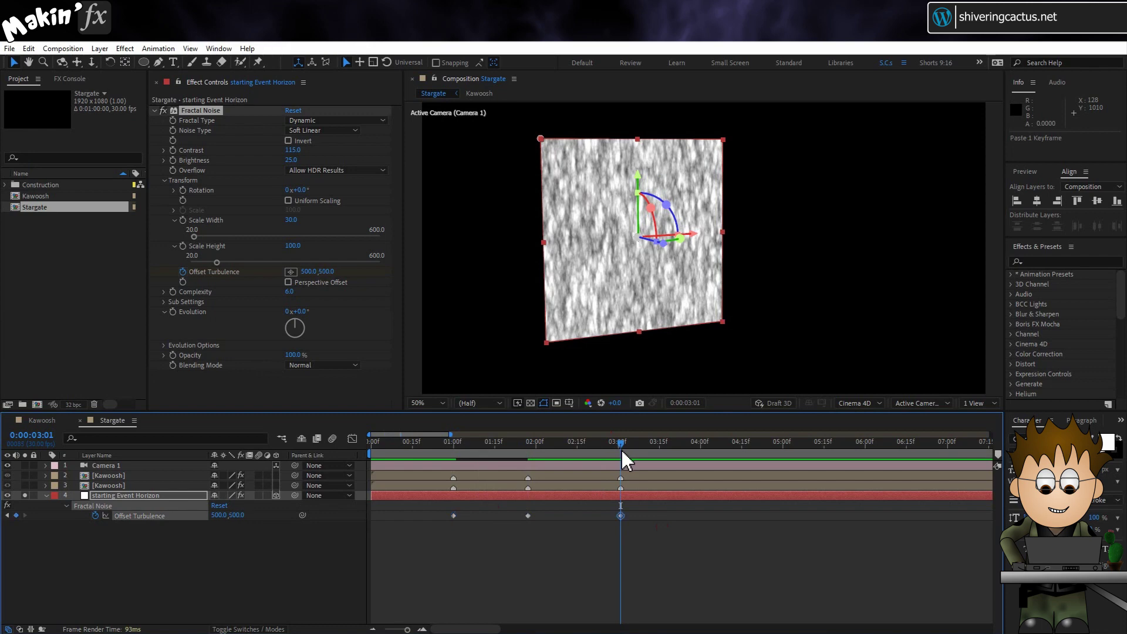
left_click(528, 515)
right_click(530, 516)
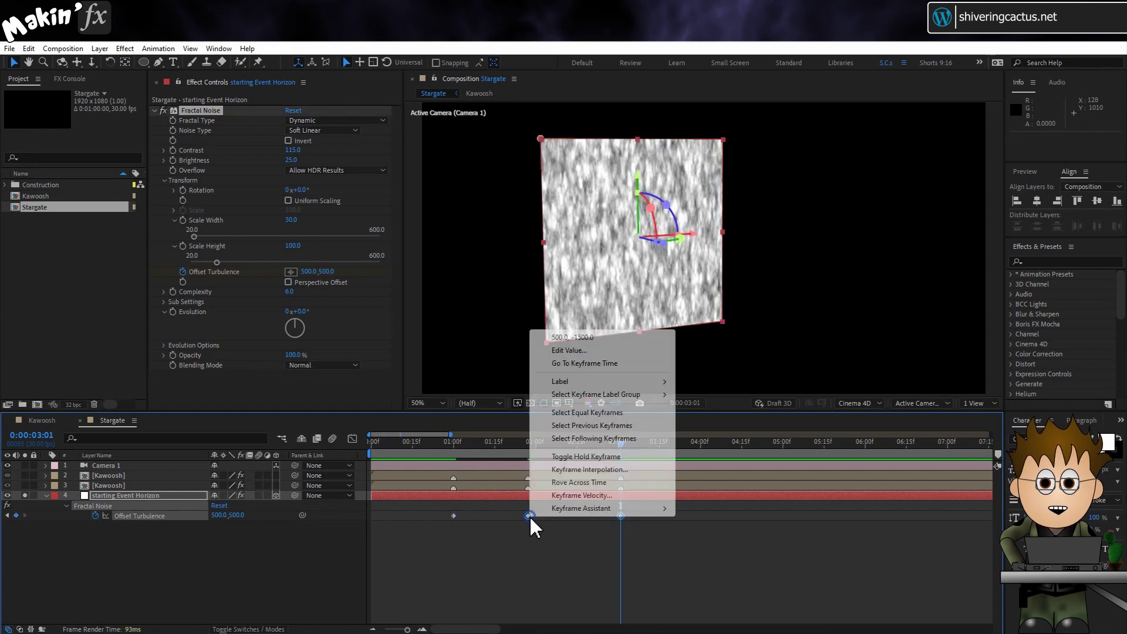
mouse_move(587, 509)
left_click(839, 541)
left_click(490, 444)
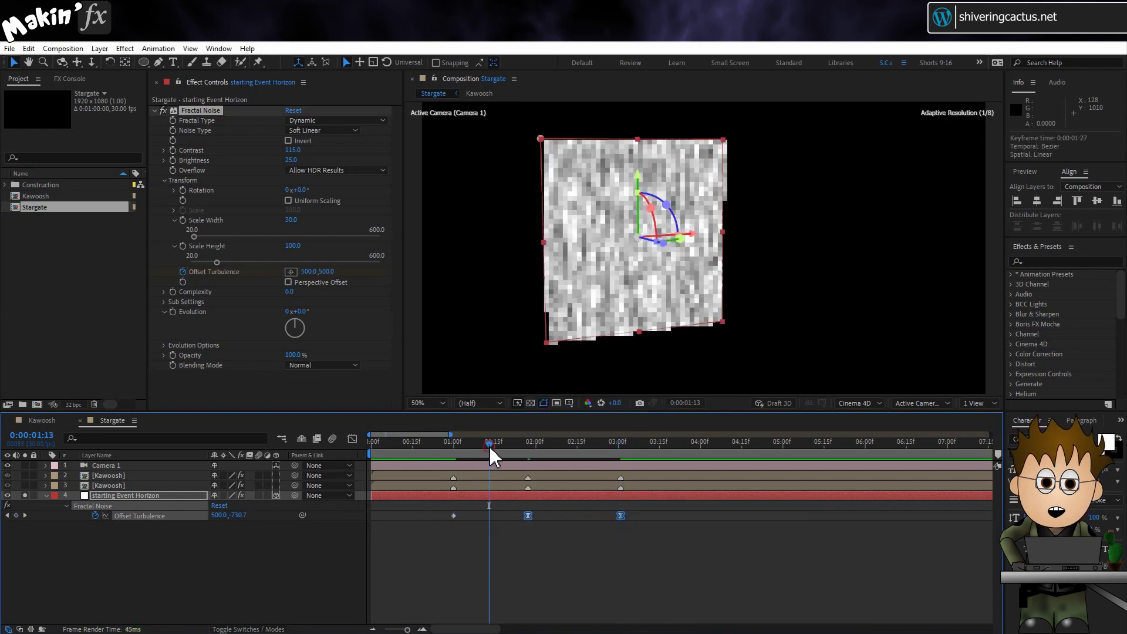
key("space")
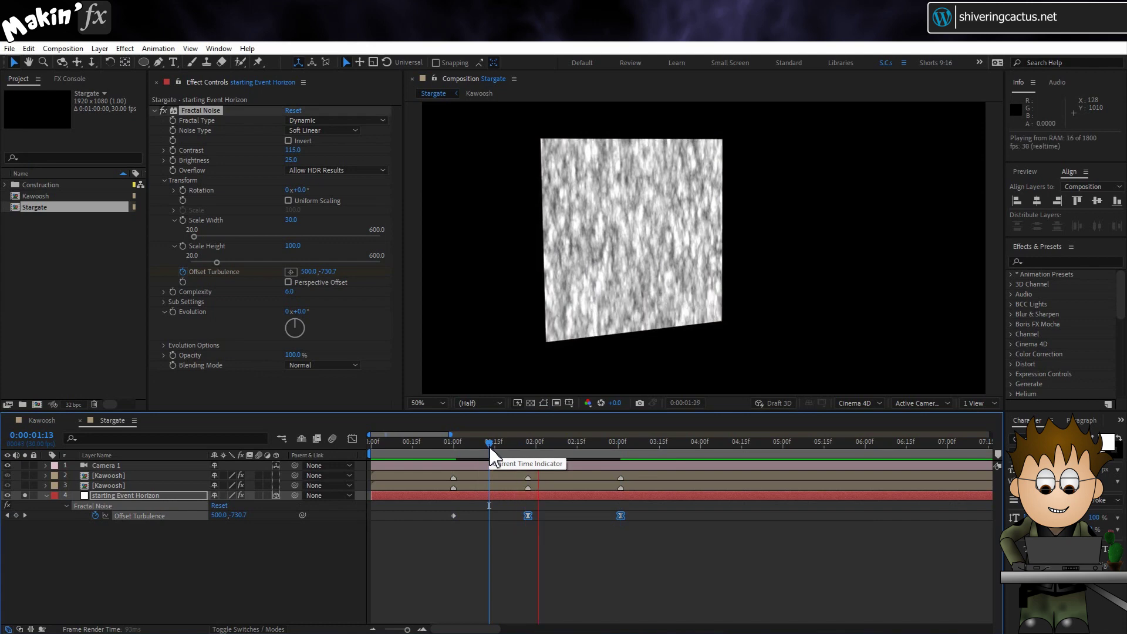
left_click(486, 445)
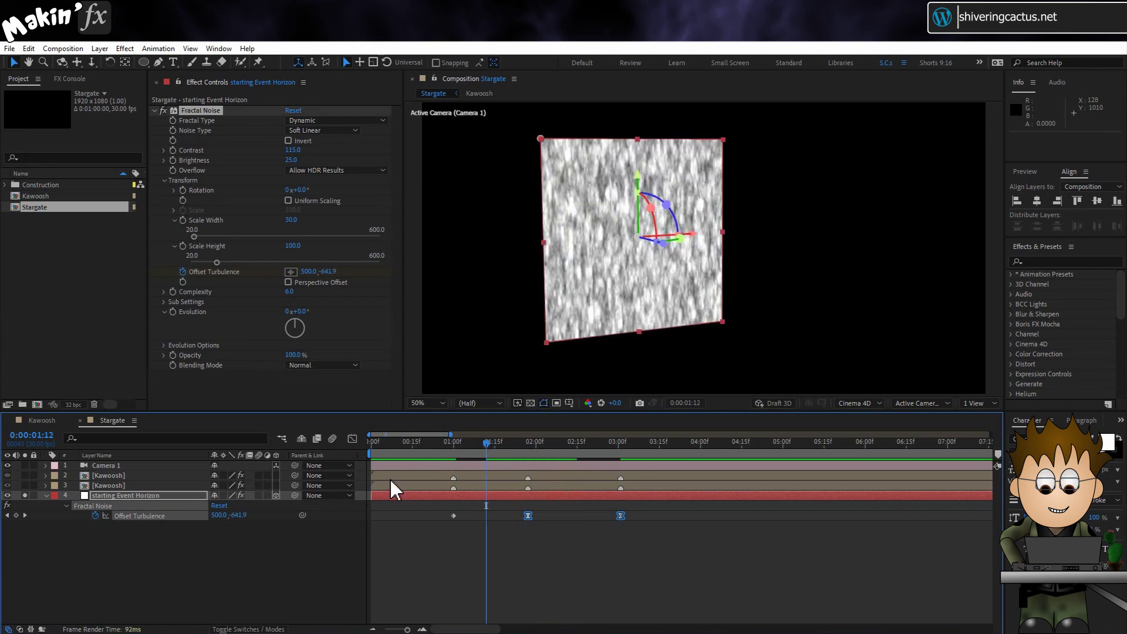
Add Polar Coordinates with Rect to Polar conversion and 100% Interpolation, then preview from 1 second.
left_click(155, 110)
left_click(124, 48)
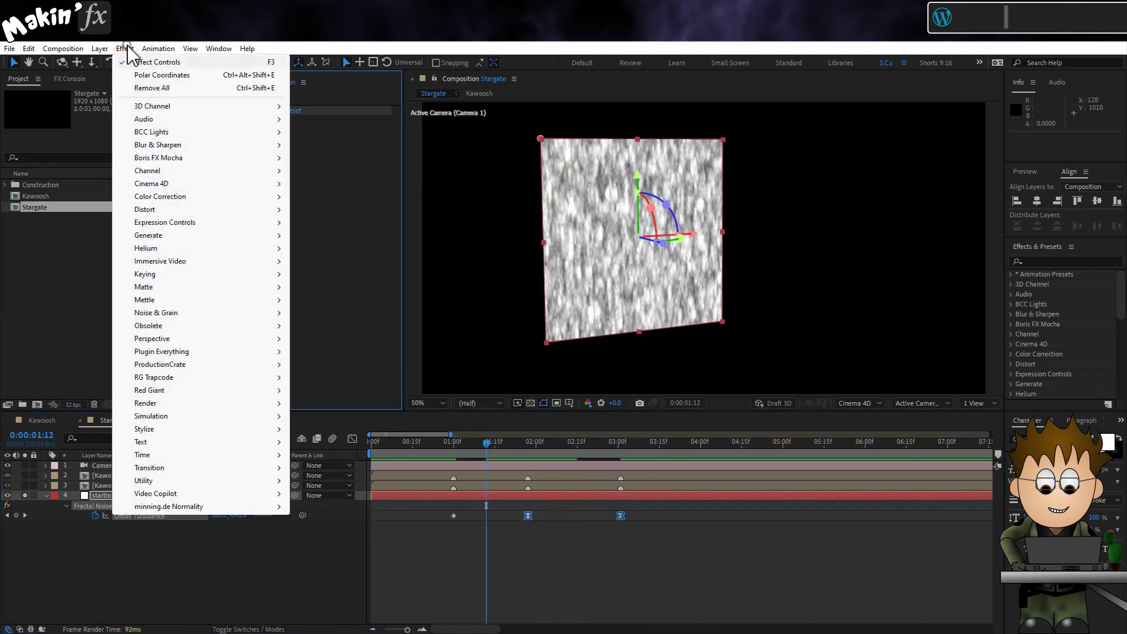
mouse_move(171, 210)
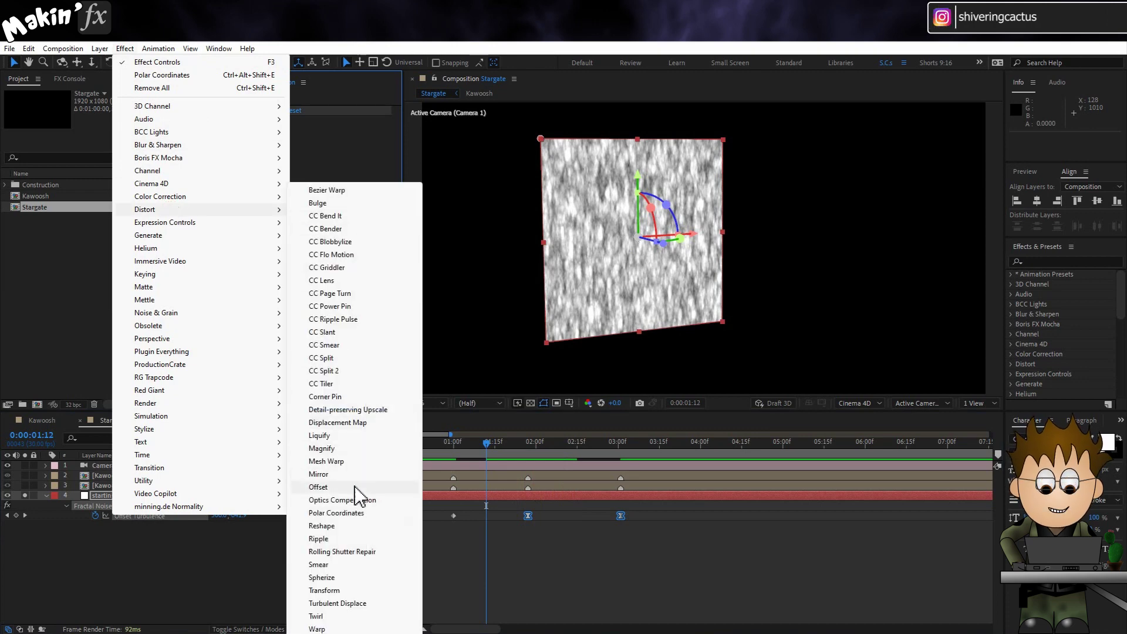
left_click(358, 511)
left_click(341, 141)
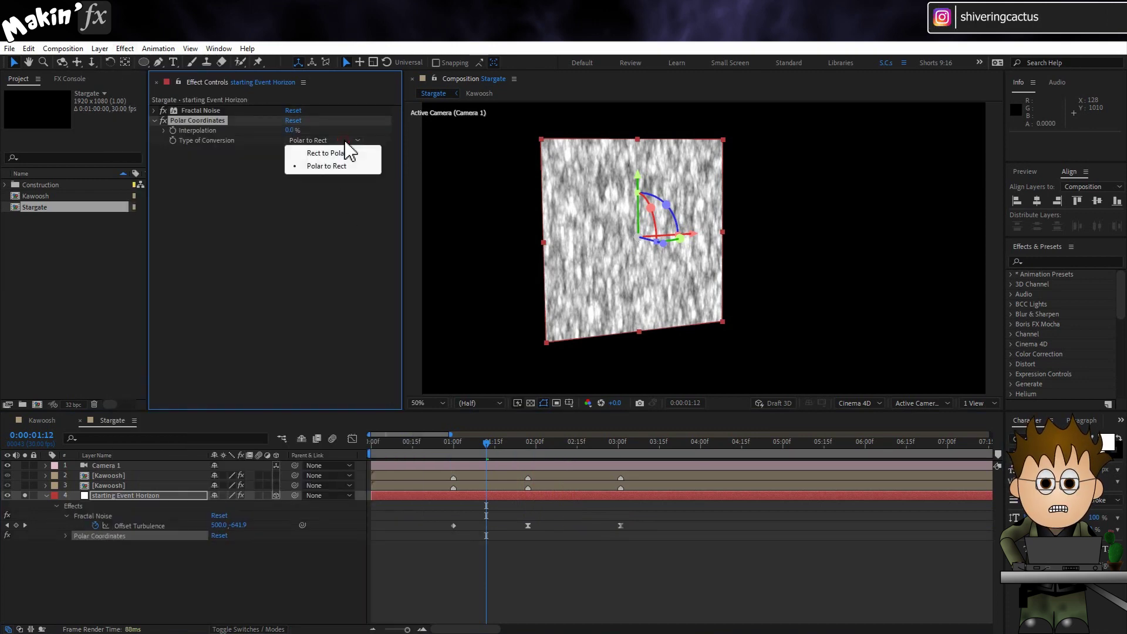
left_click(327, 153)
left_click(292, 130)
type("100")
key("Return")
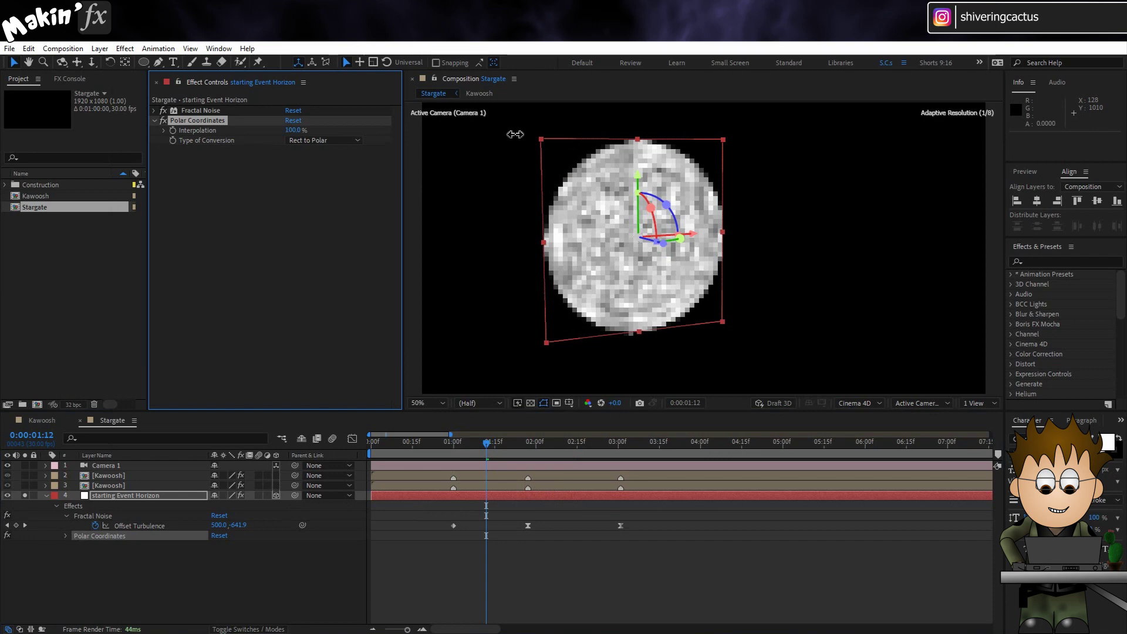
left_click(459, 443)
key("space")
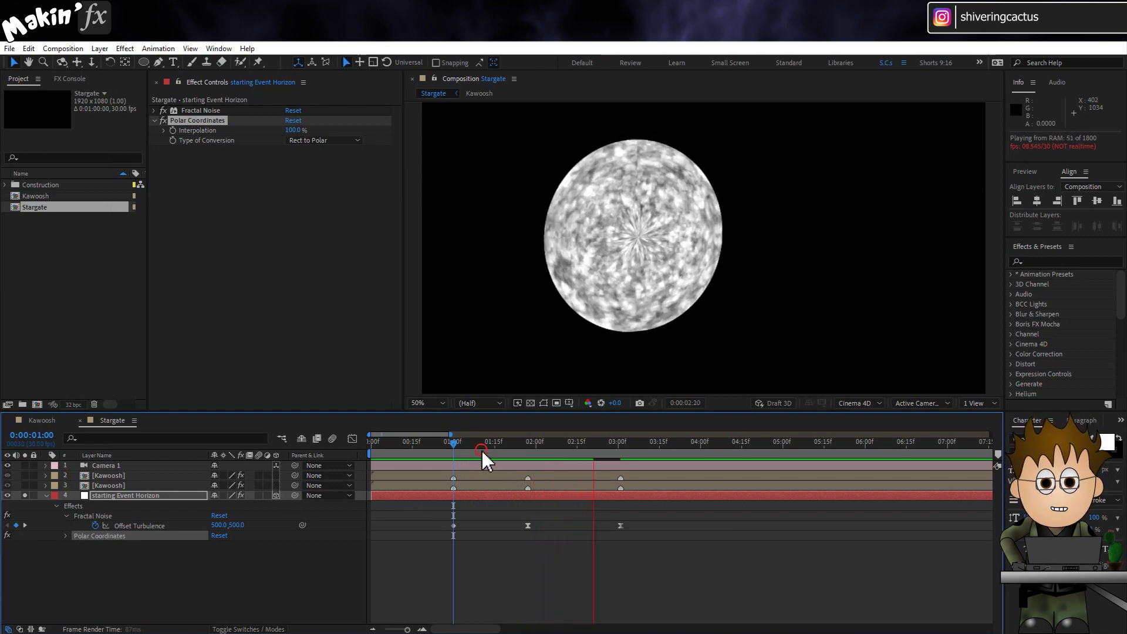
left_click(481, 449)
Rotate the starting Event Horizon layer 90° around Z.
left_click(142, 496)
key("r")
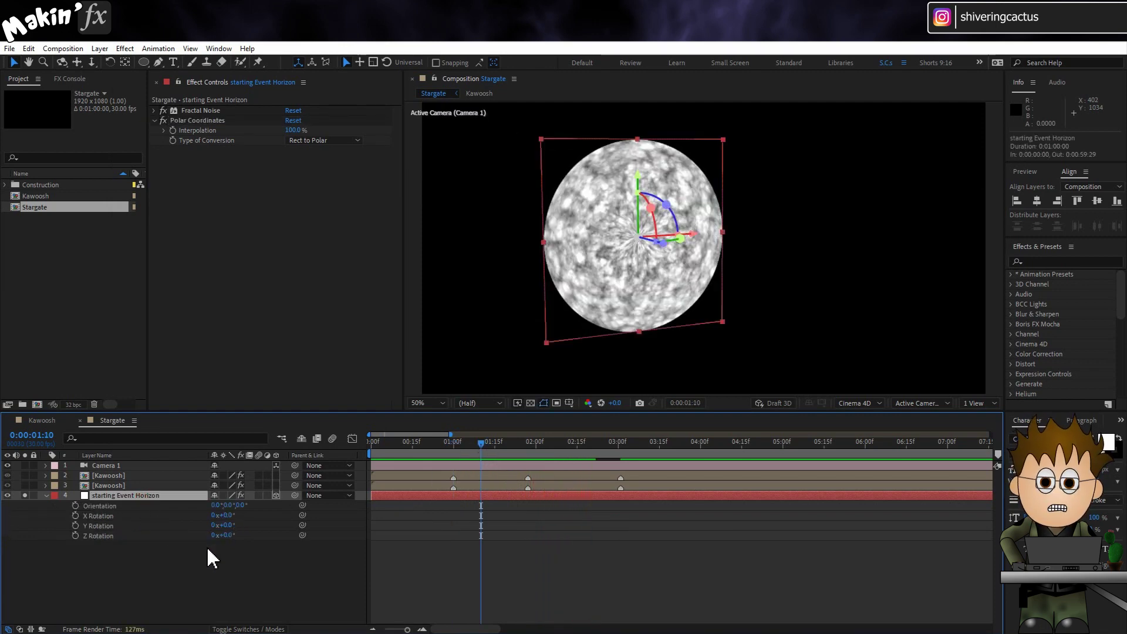
type("90")
key("Return")
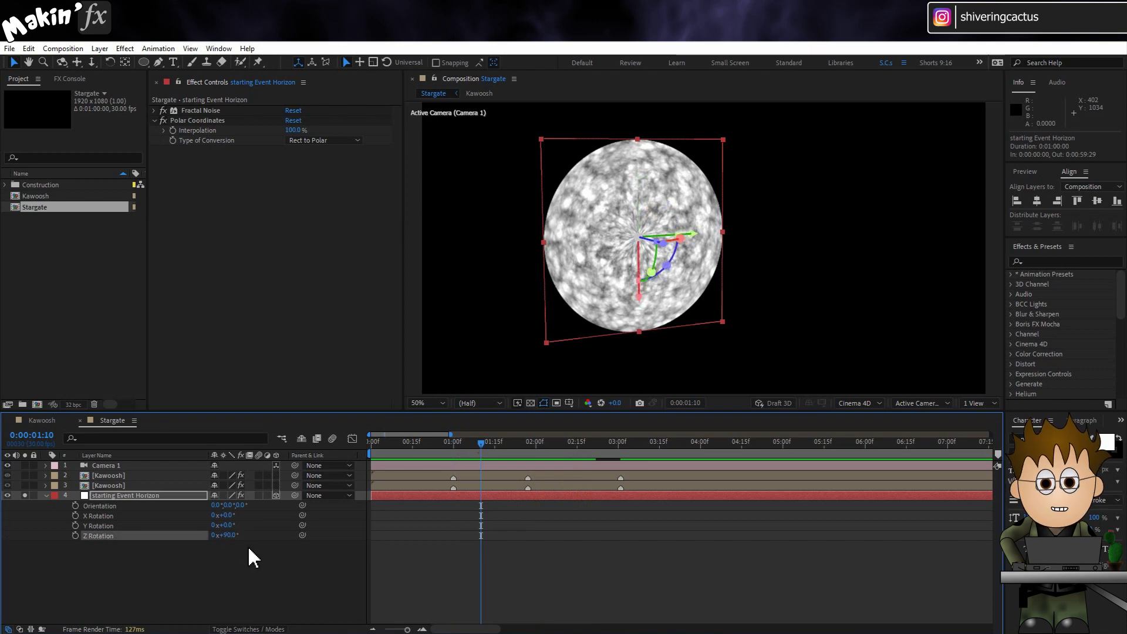
left_click(209, 235)
Apply Iris Wipe to the disc with 32 Iris Points.
left_click(124, 48)
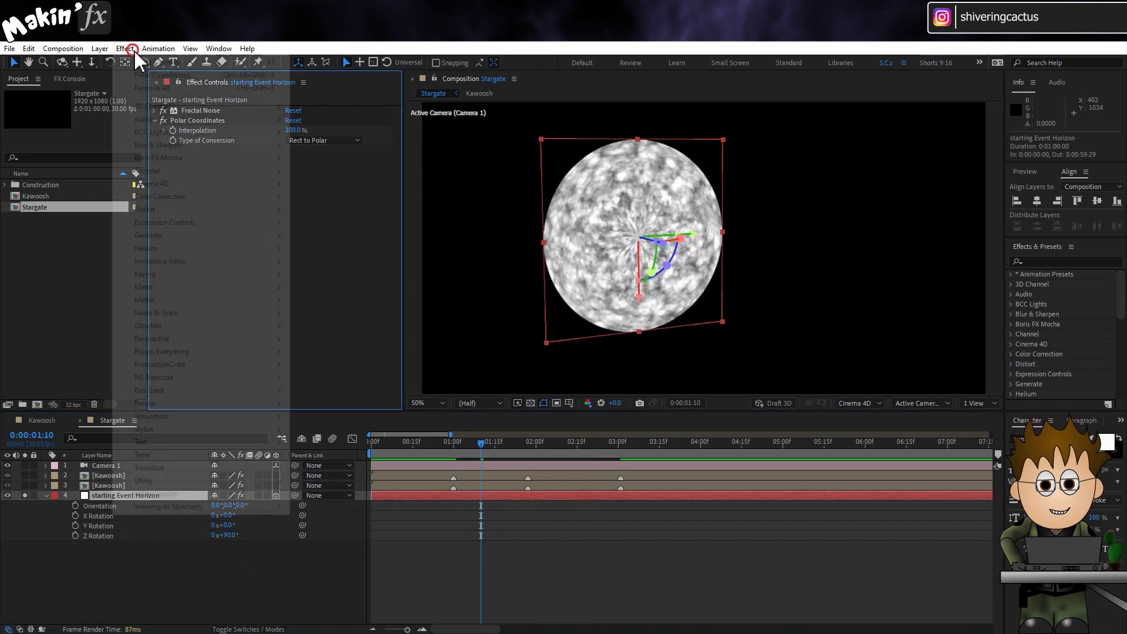
left_click(185, 467)
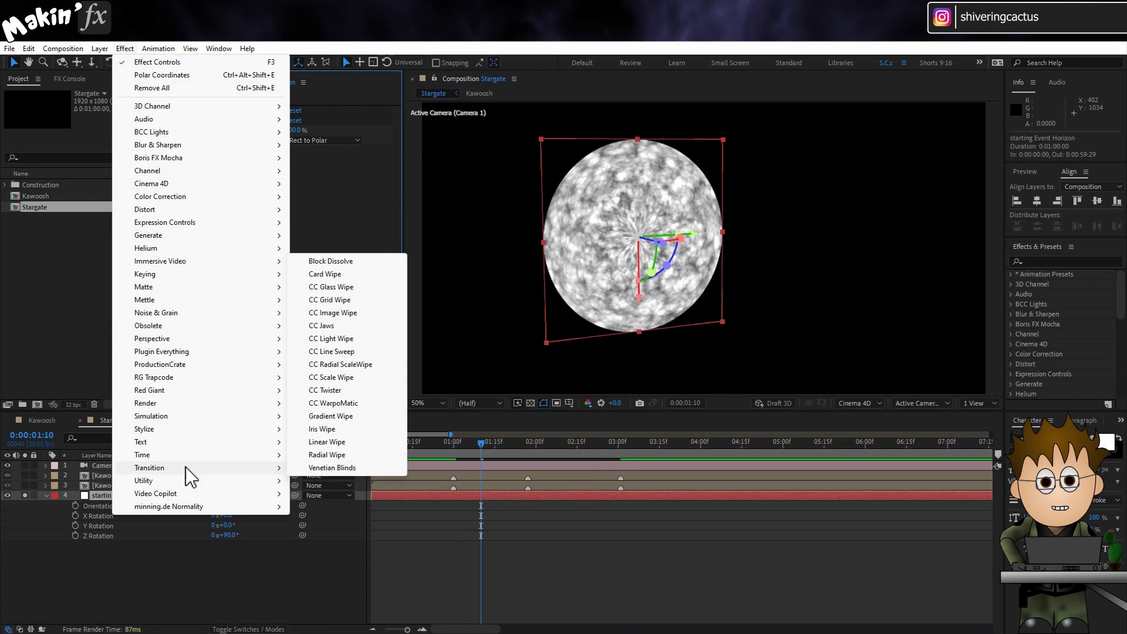
left_click(332, 429)
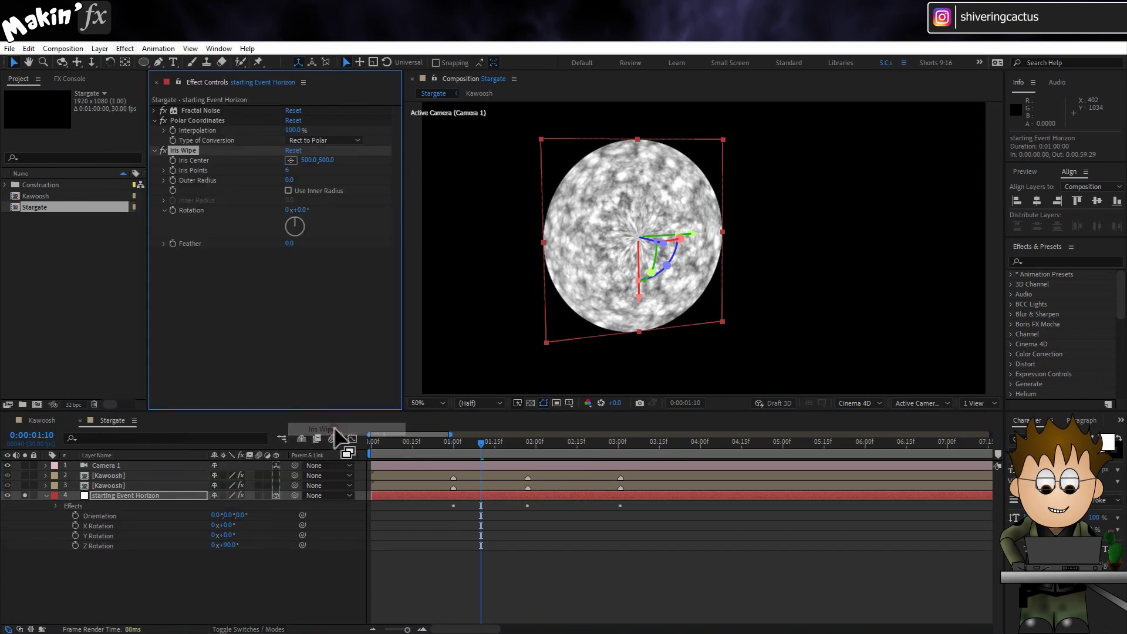
left_click(287, 169)
type("32")
key("Return")
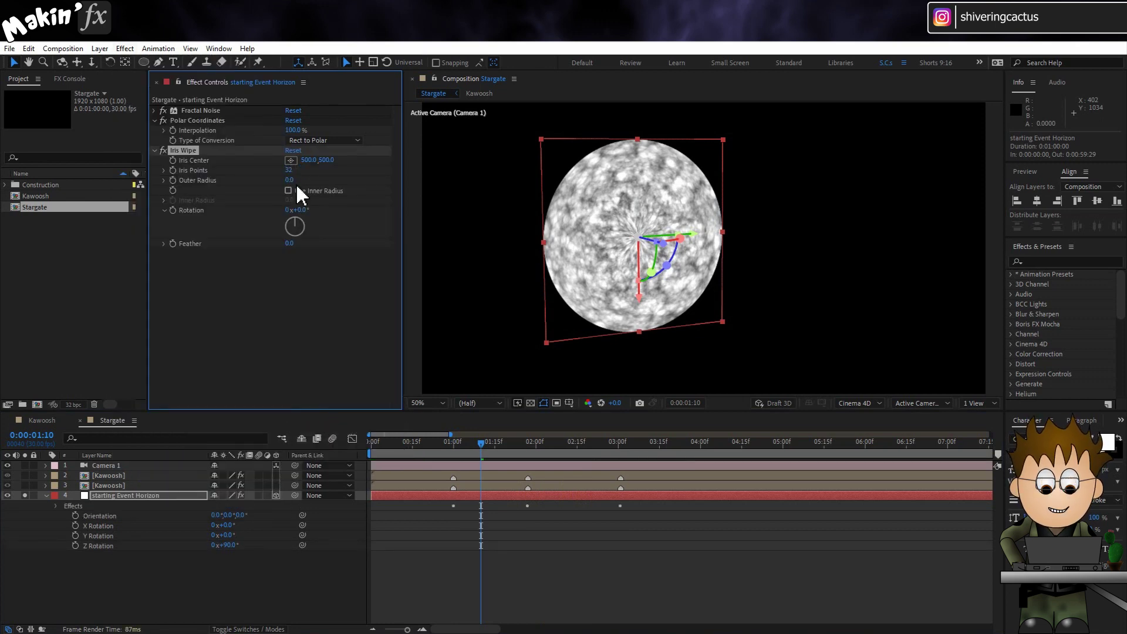
Keyframe Outer Radius 0 at 1:00 and 591 at 0:10, set Feather 100, and preview.
key("j")
left_click(173, 180)
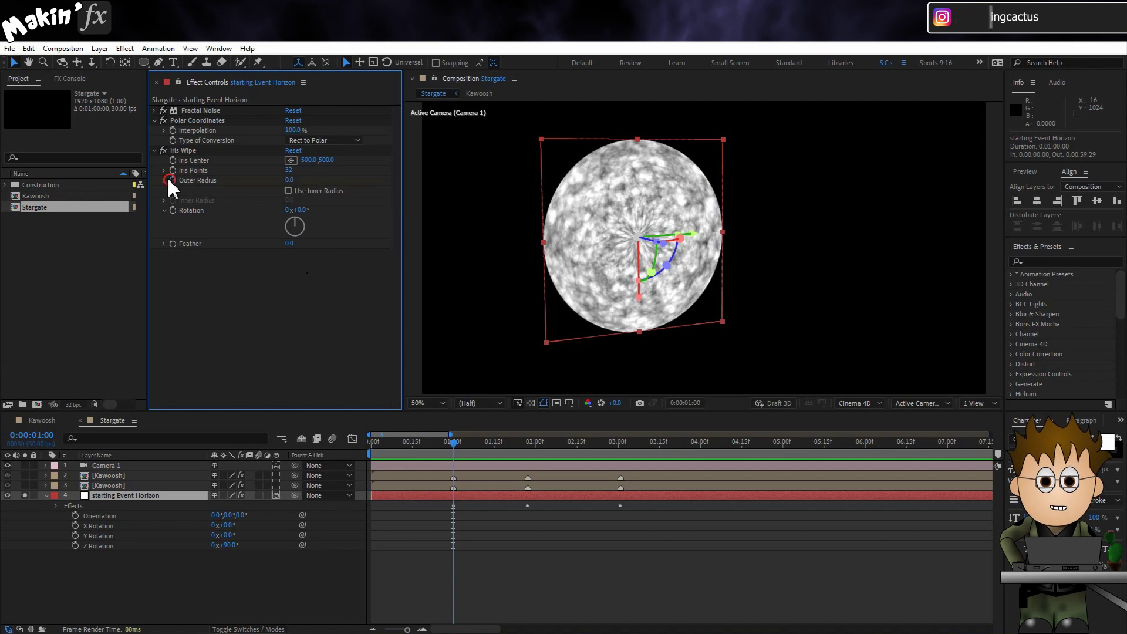
left_click(146, 493)
key("u")
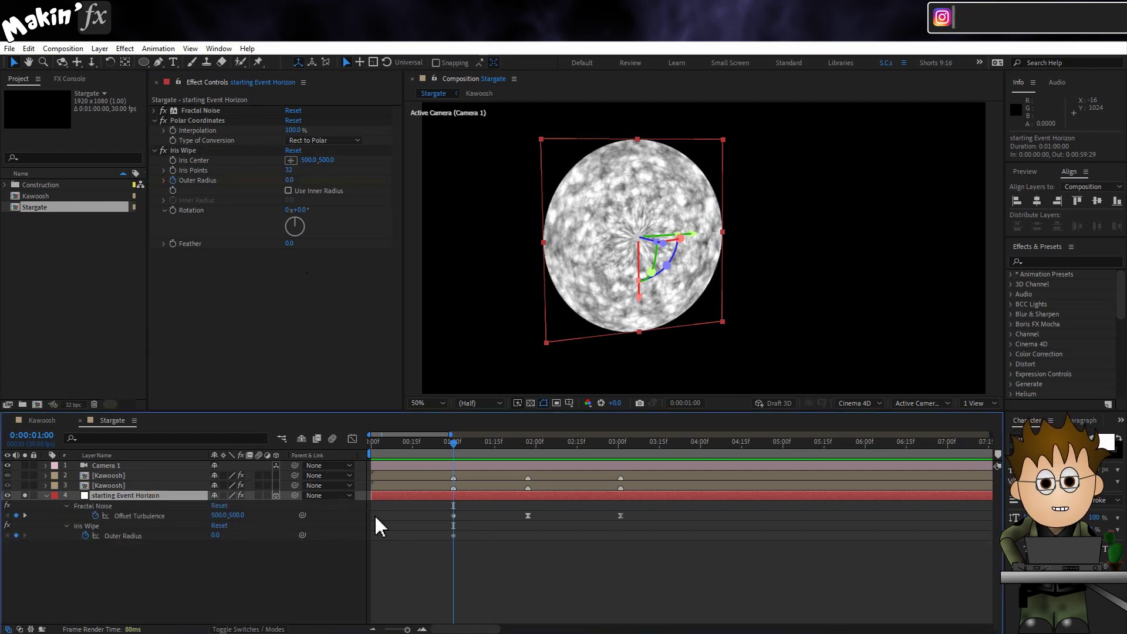
key("Page_Up")
key("Page_Up")
key("Page_Up")
key("Page_Up")
key("Page_Up")
key("Page_Up")
key("Page_Up")
key("Page_Up")
key("Page_Up")
key("Page_Up")
key("Page_Up")
key("Page_Up")
key("Page_Up")
key("Page_Up")
key("Page_Up")
key("Page_Up")
key("Page_Up")
key("Page_Up")
key("Page_Up")
key("Page_Up")
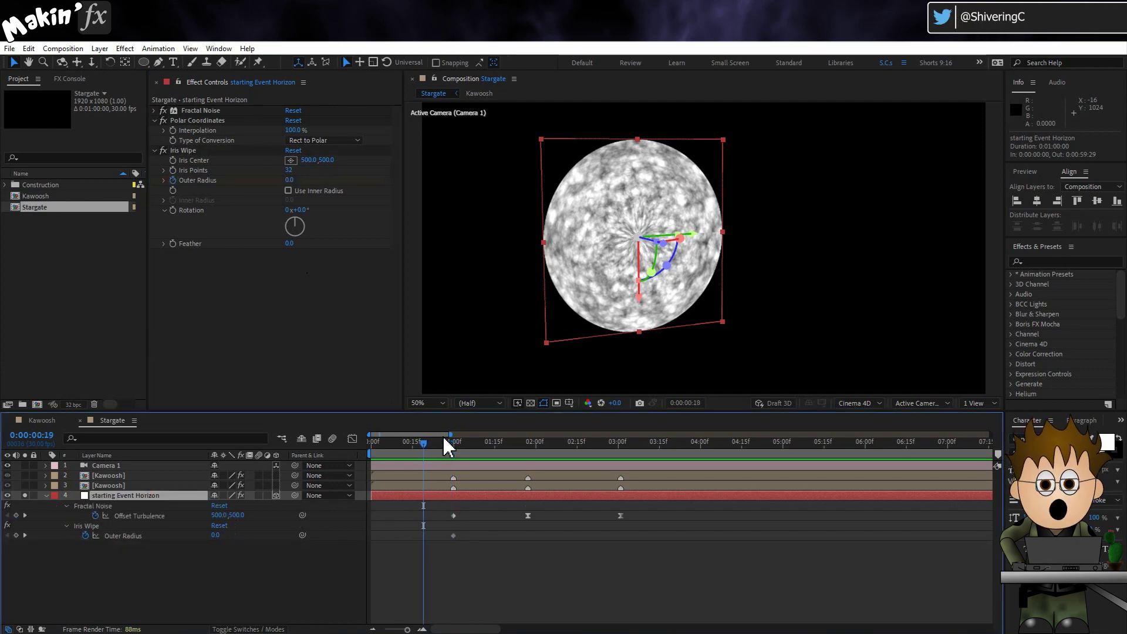
left_click_drag(289, 180, 640, 219)
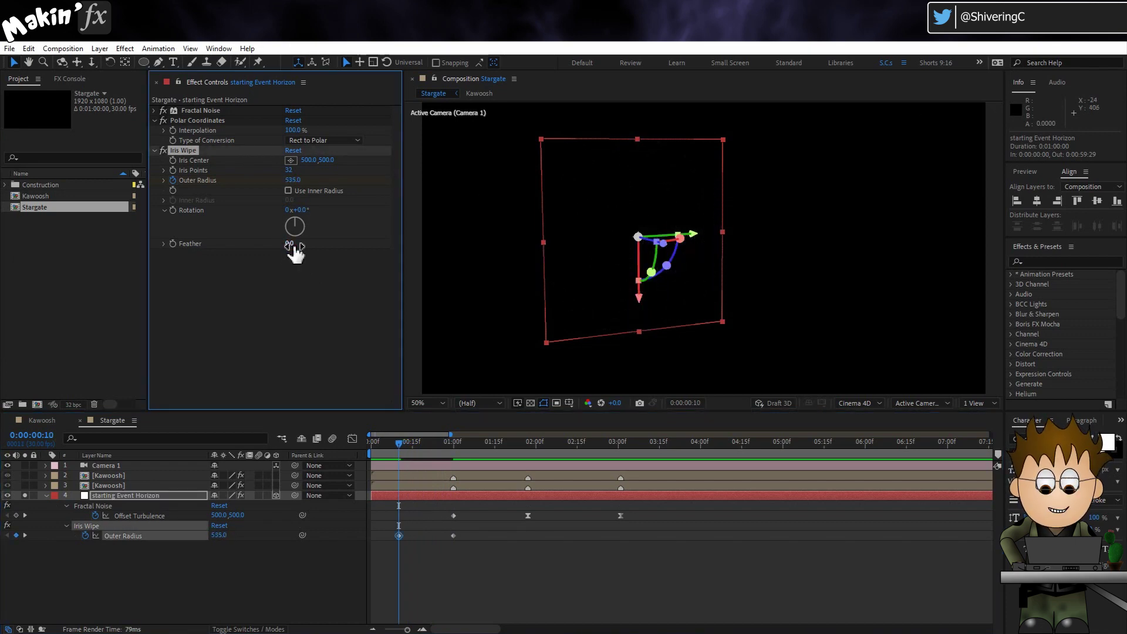
type("100")
key("Return")
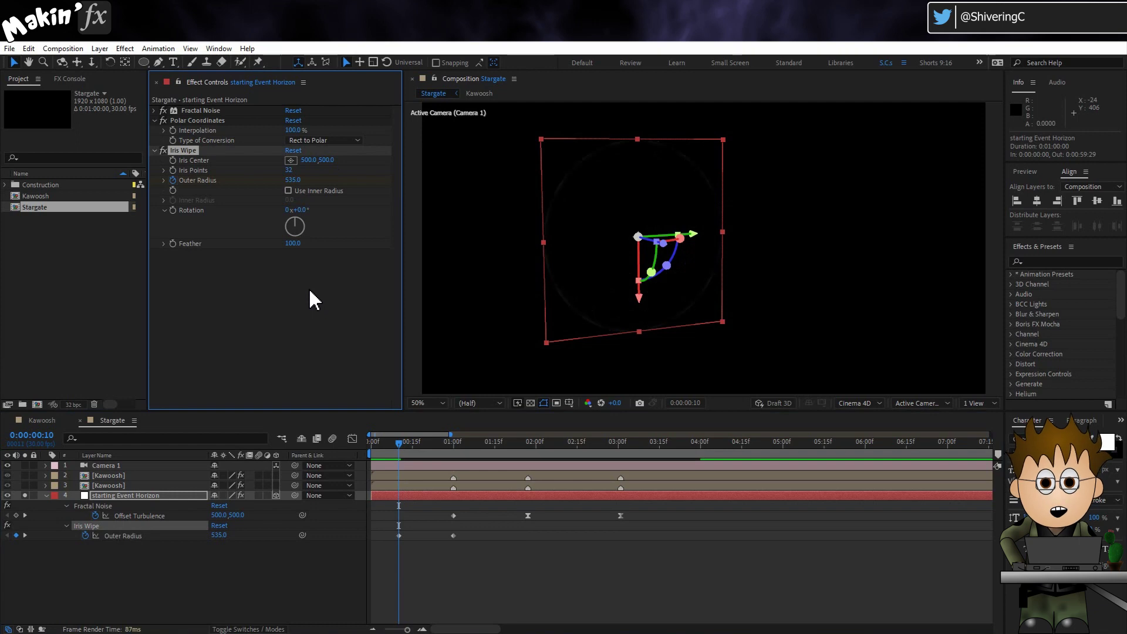
left_click_drag(300, 180, 333, 182)
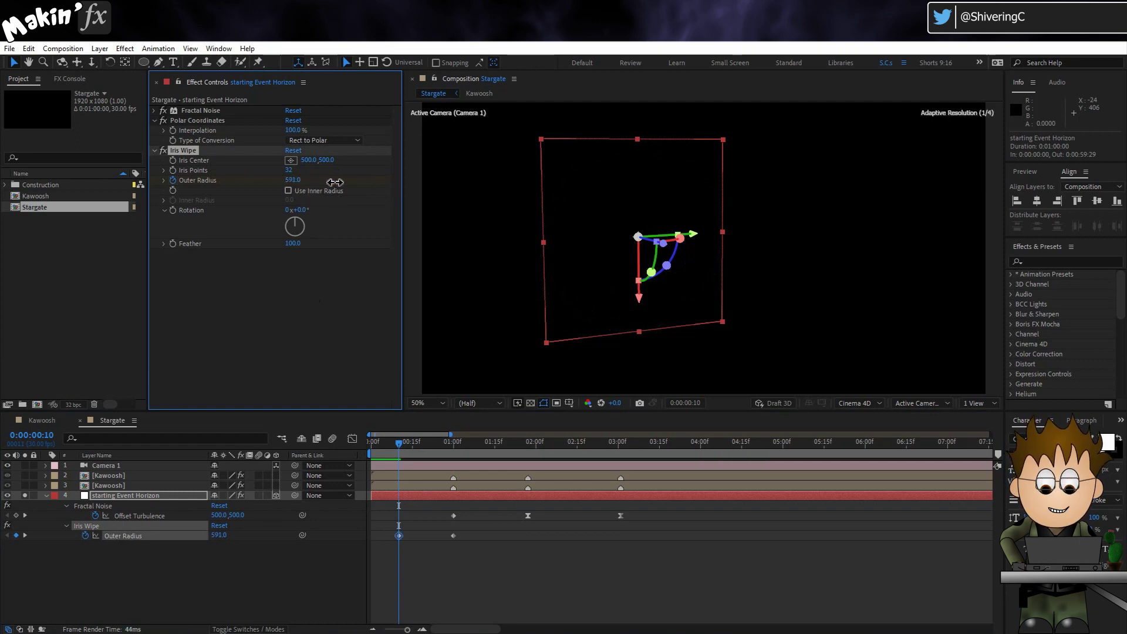
key("space")
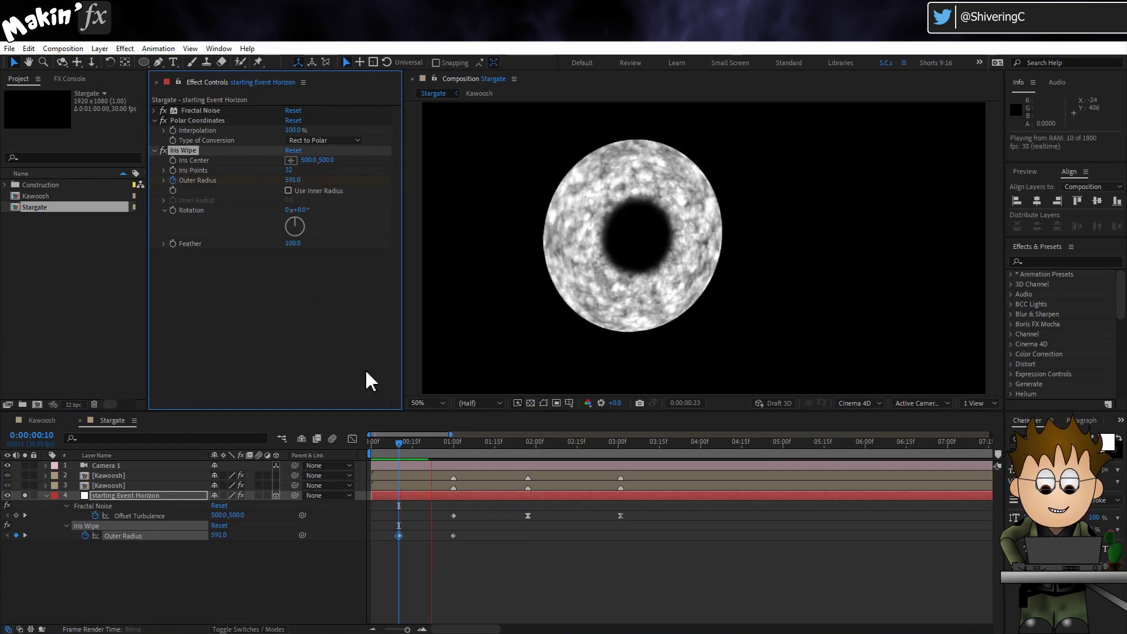
Copy the Kawoosh layer's Tritone effect onto the starting Event Horizon layer.
left_click(471, 441)
left_click(137, 485)
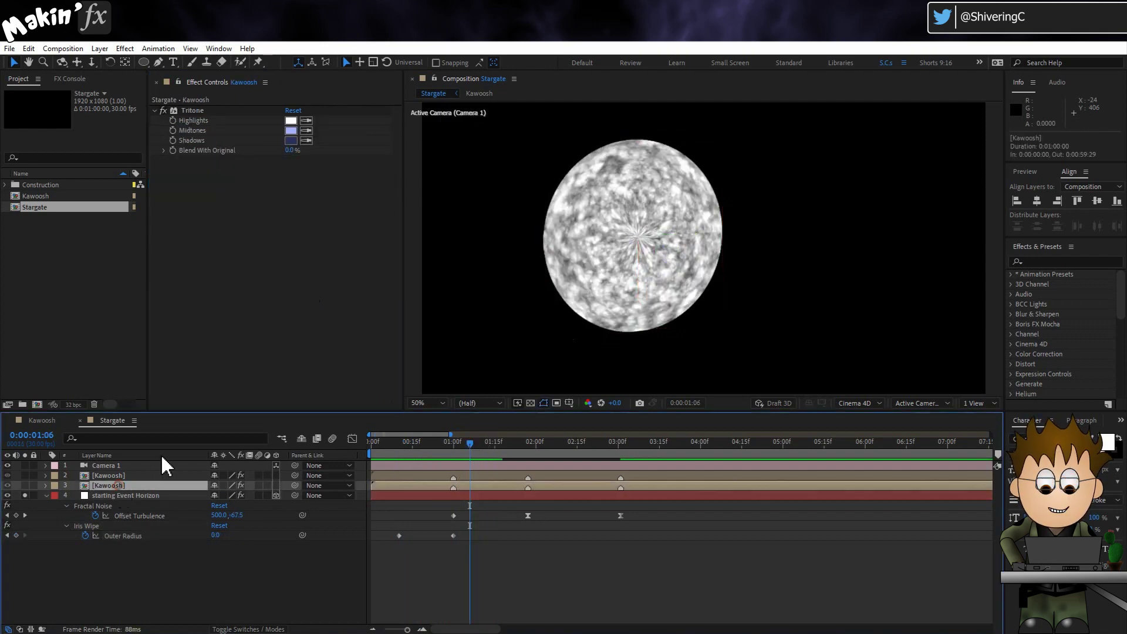
left_click(195, 112)
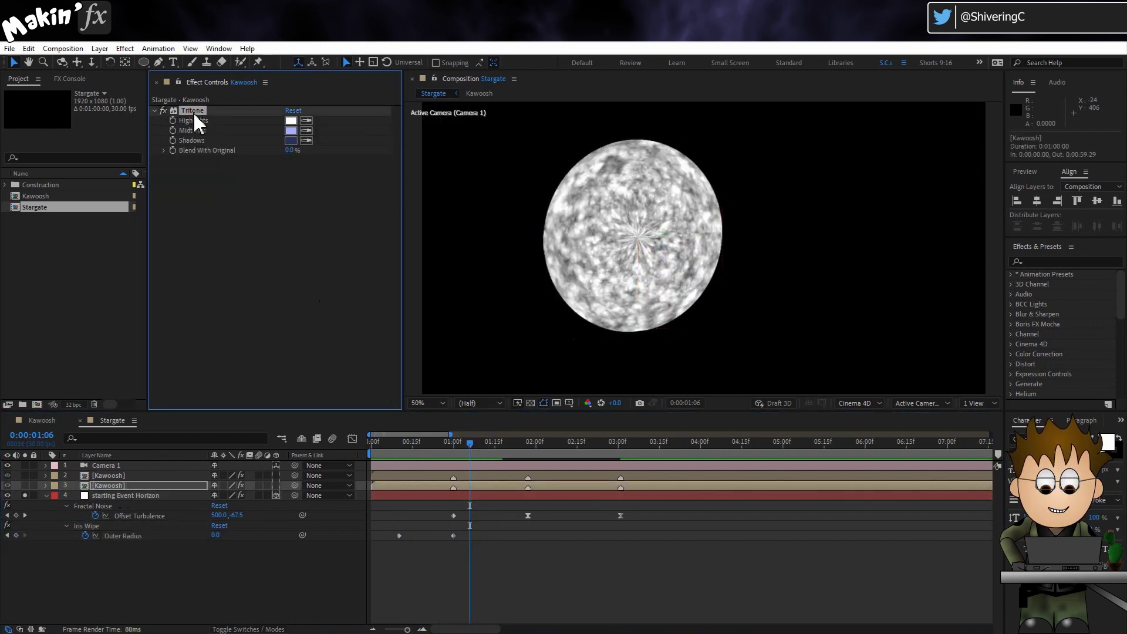
left_click(151, 497)
key("ctrl+v")
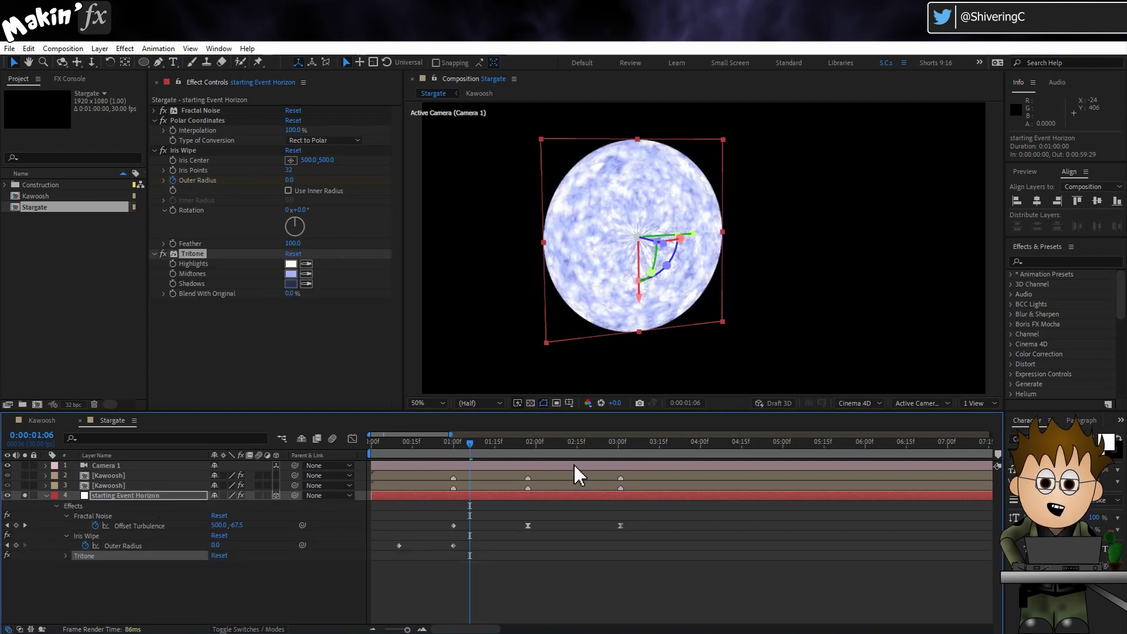
Keyframe the layer's Opacity at 100% at 2:26 and 0% at 3:01.
left_click(593, 444)
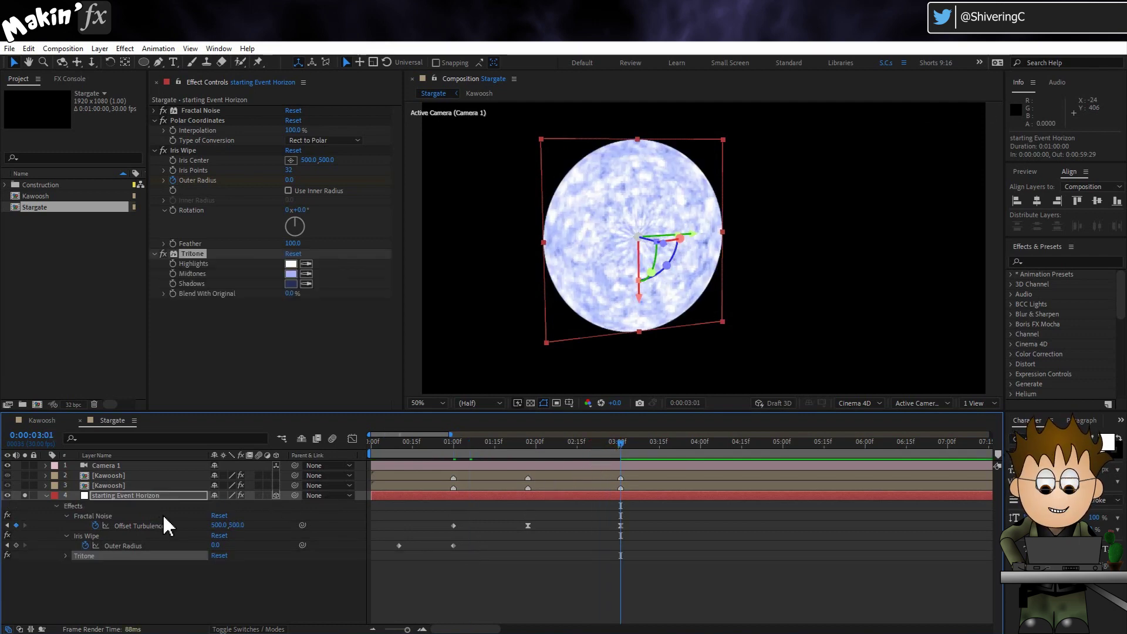
left_click(118, 498)
key("t")
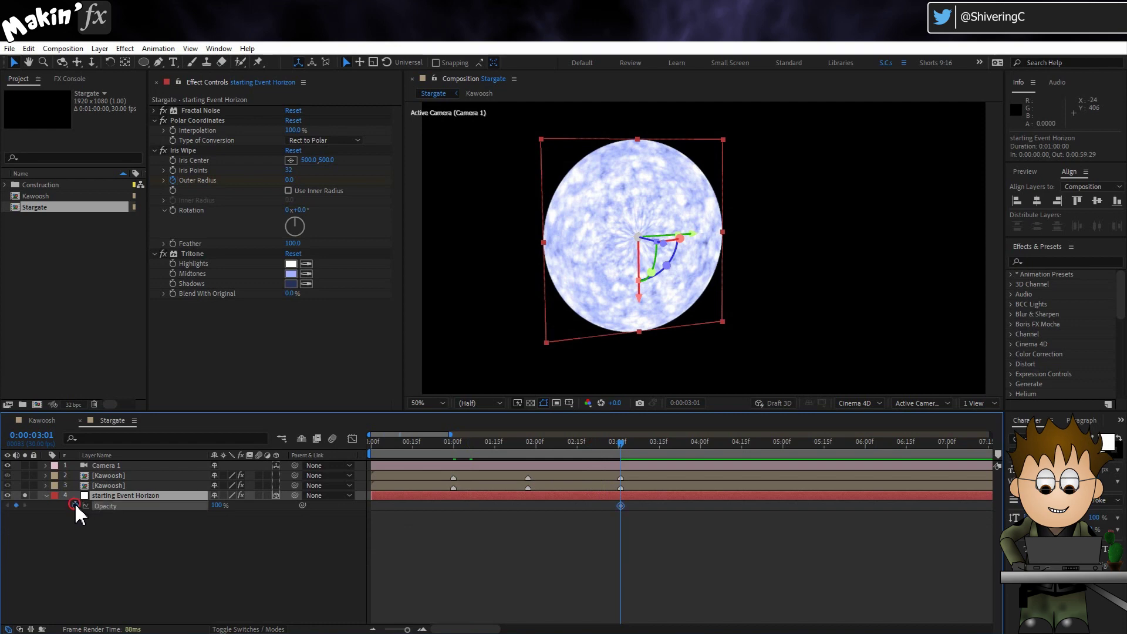
left_click(76, 505)
key("Page_Up")
key("Page_Up")
key("Page_Up")
key("Page_Up")
key("Page_Up")
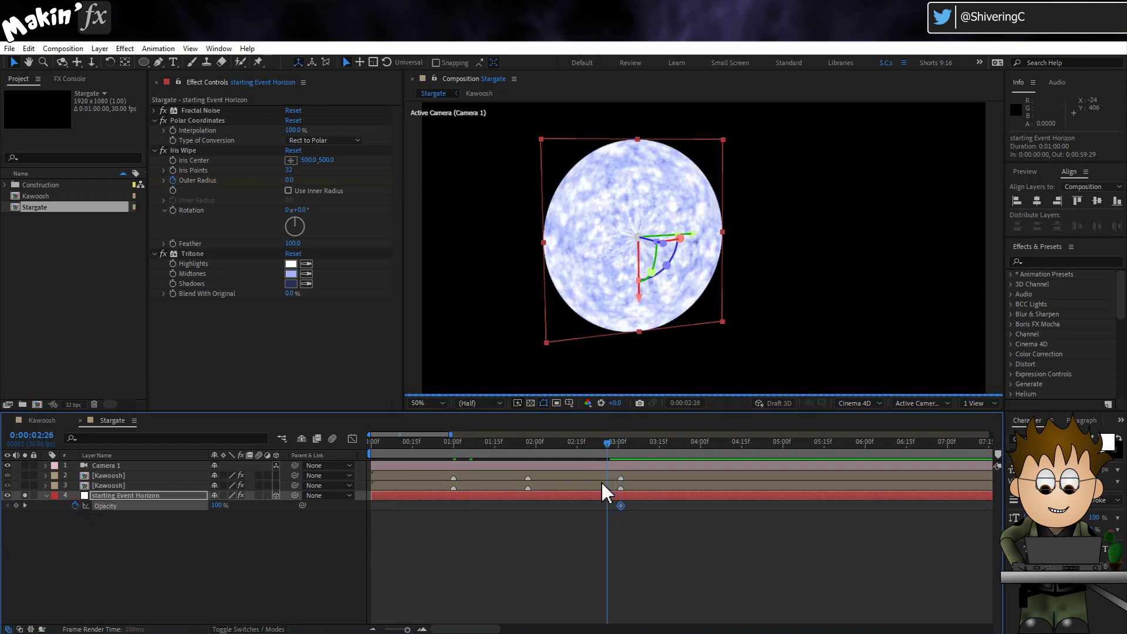
left_click(15, 505)
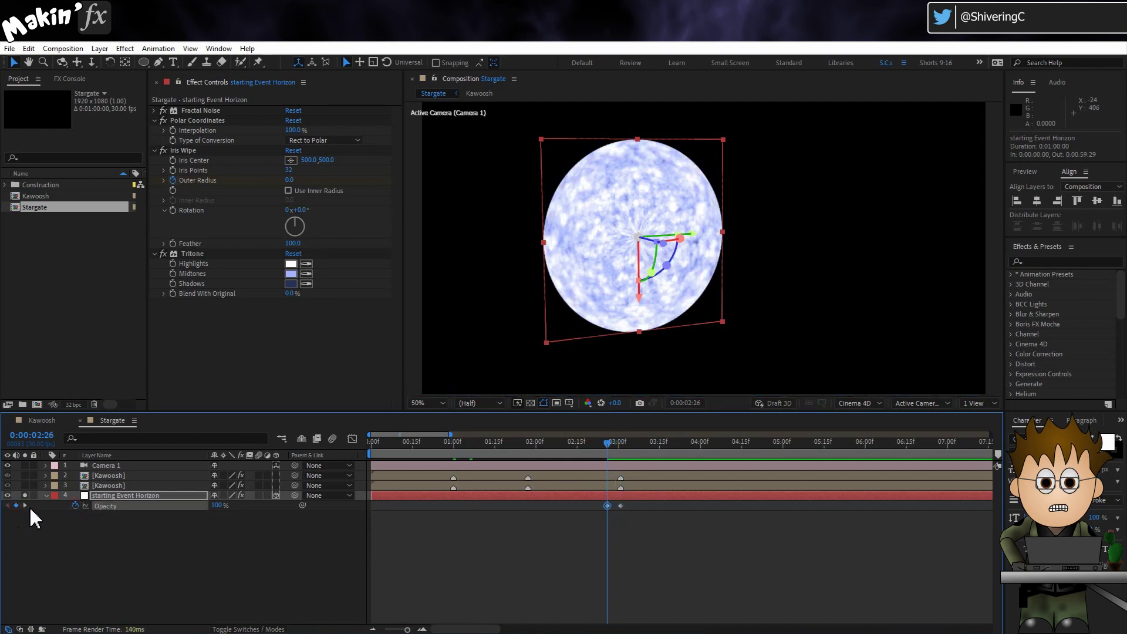
left_click(25, 505)
left_click(220, 505)
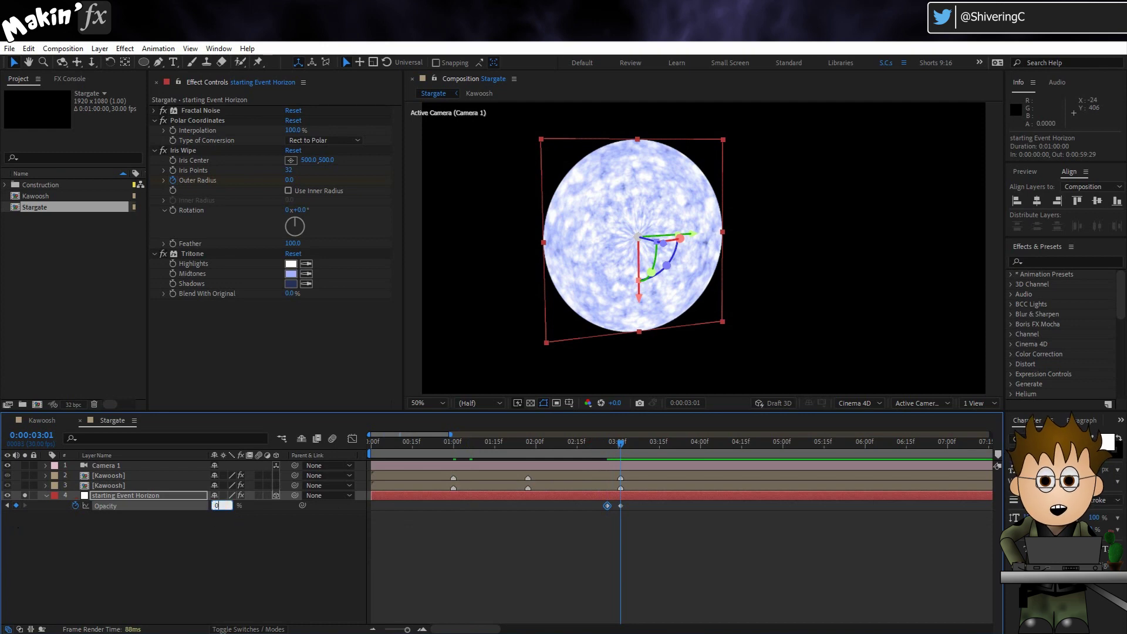
left_click(237, 513)
Move the first Offset Turbulence keyframe to 0:10 and preview the event horizon.
left_click(151, 495)
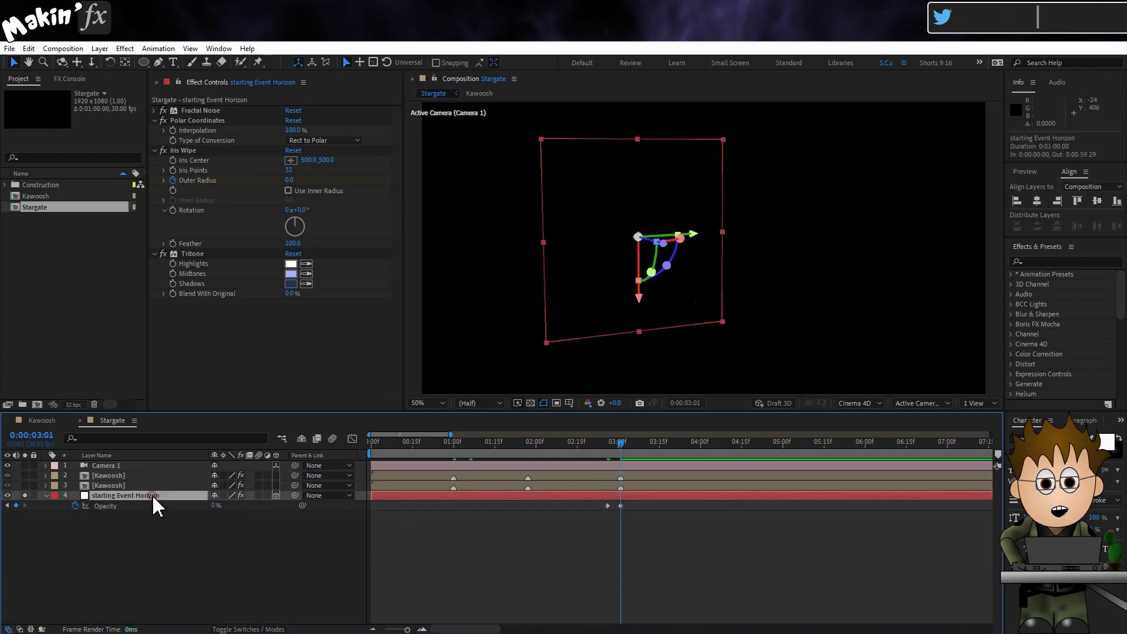
key("u")
left_click_drag(454, 515, 400, 516)
left_click(399, 447)
key("space")
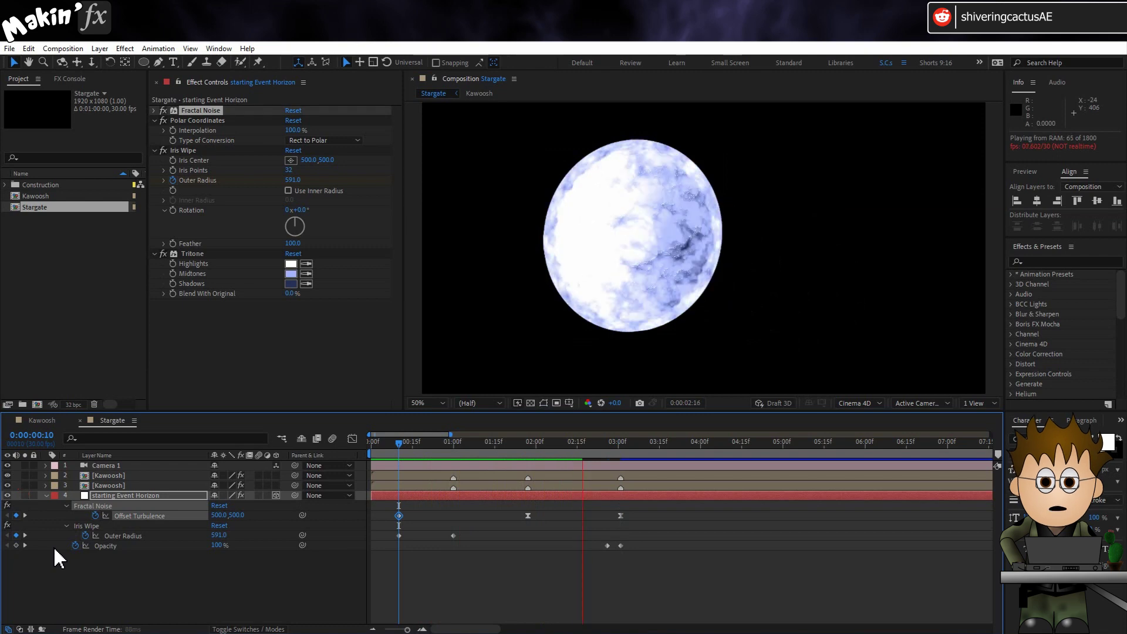
Duplicate the Event Horizon layer, place it above the Kawoosh layers, and rename it 'Flash'.
left_click(122, 497)
key("ctrl+d")
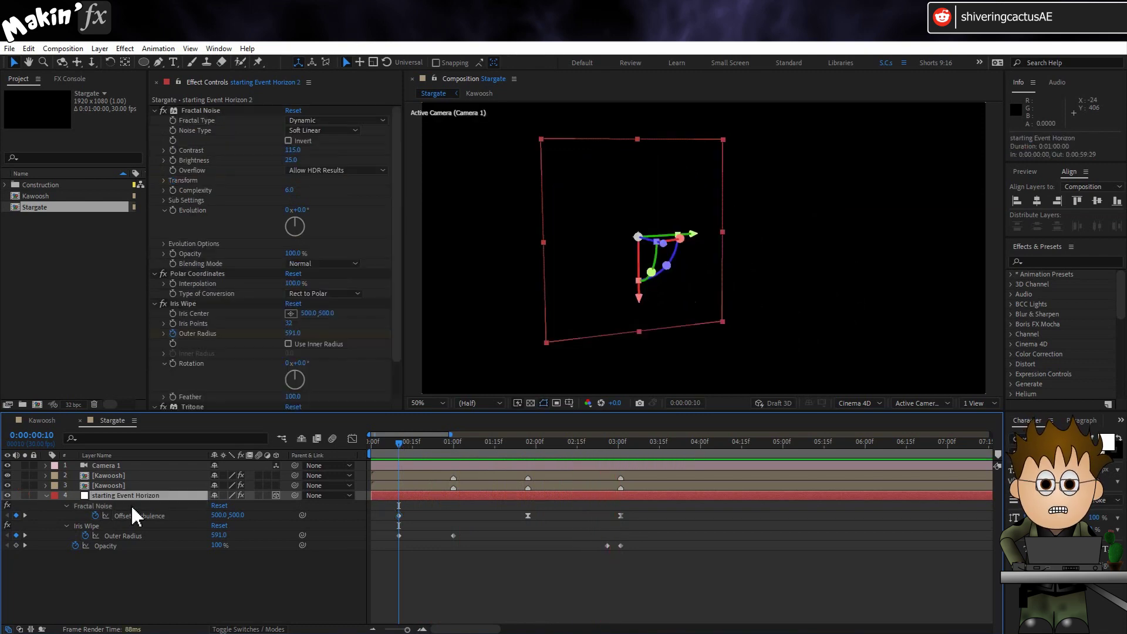
left_click_drag(128, 499, 128, 473)
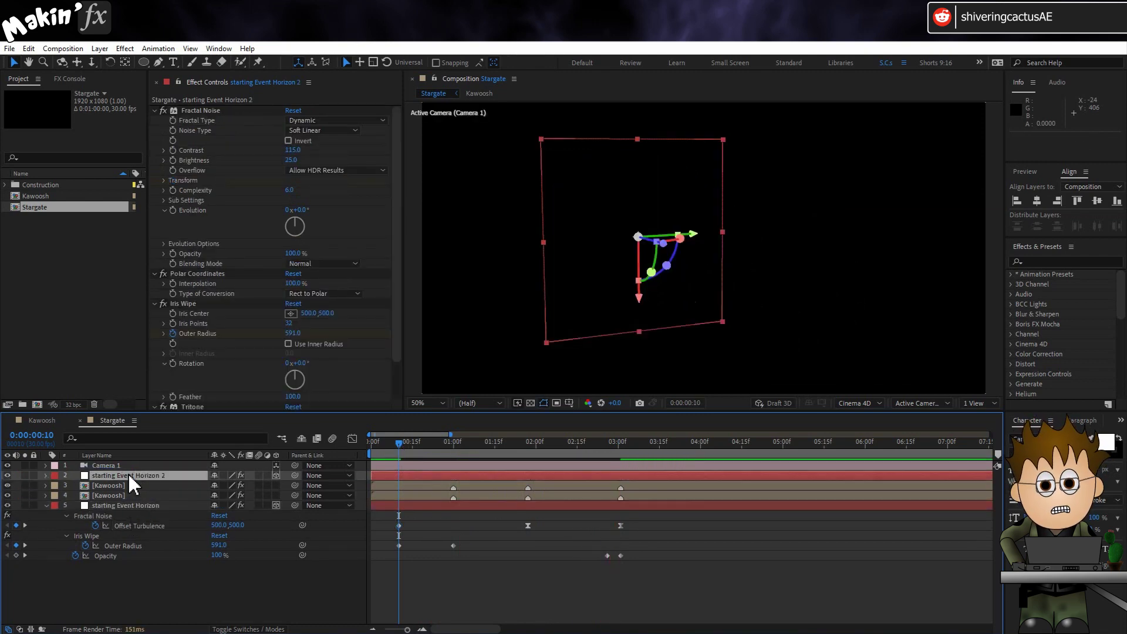
key("Return")
type("Flash")
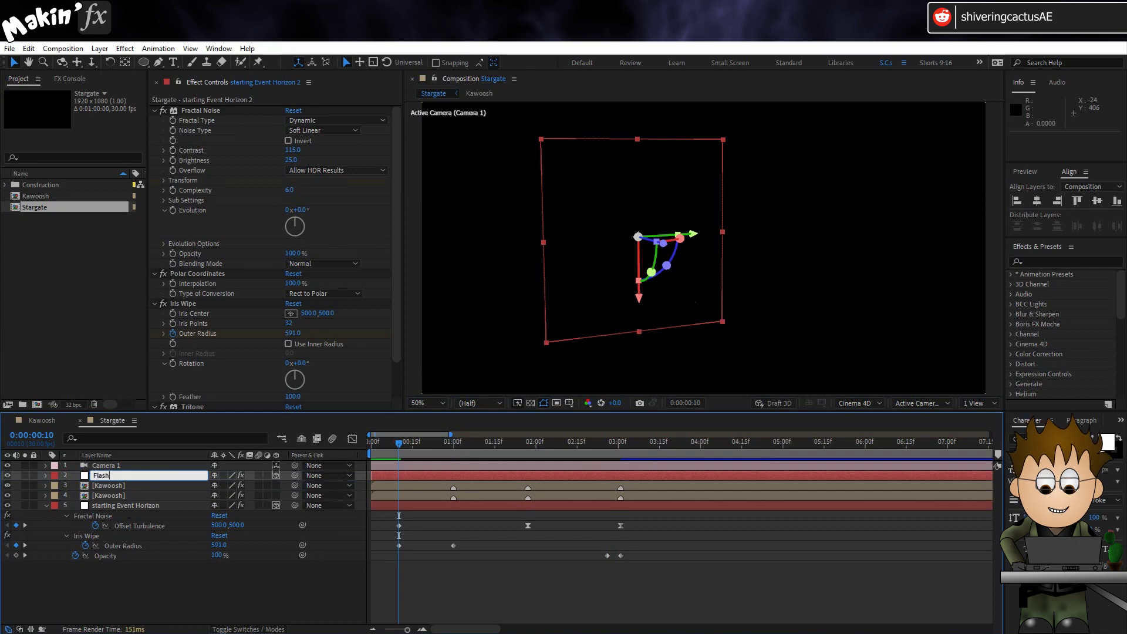
key("Return")
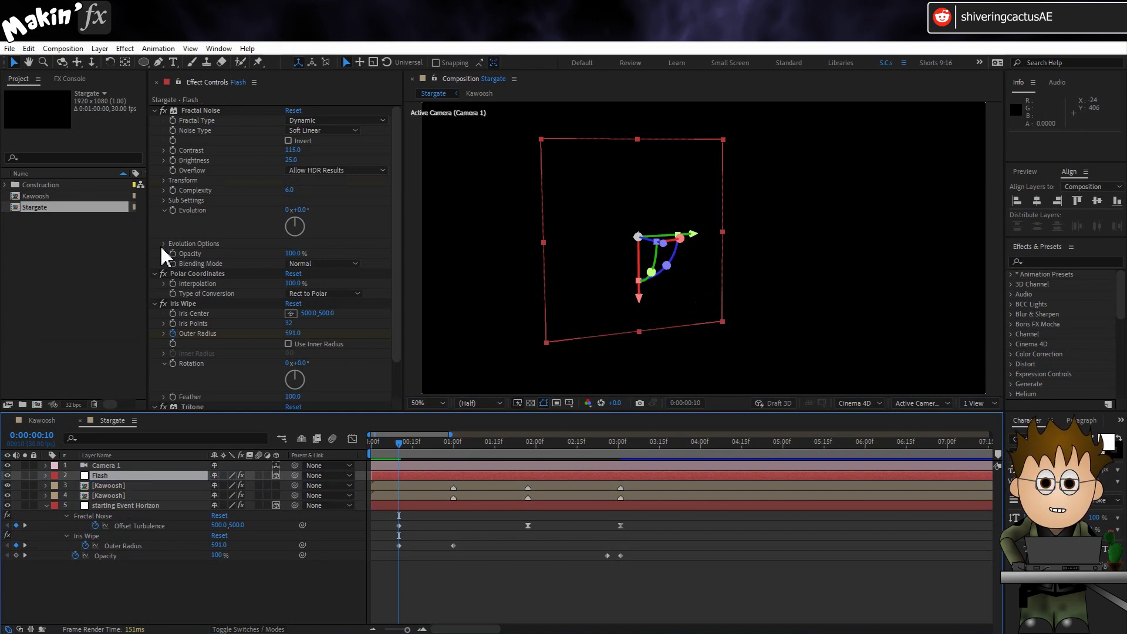
Remove the Fractal Noise and Iris Wipe effects from the Flash layer.
left_click(200, 111)
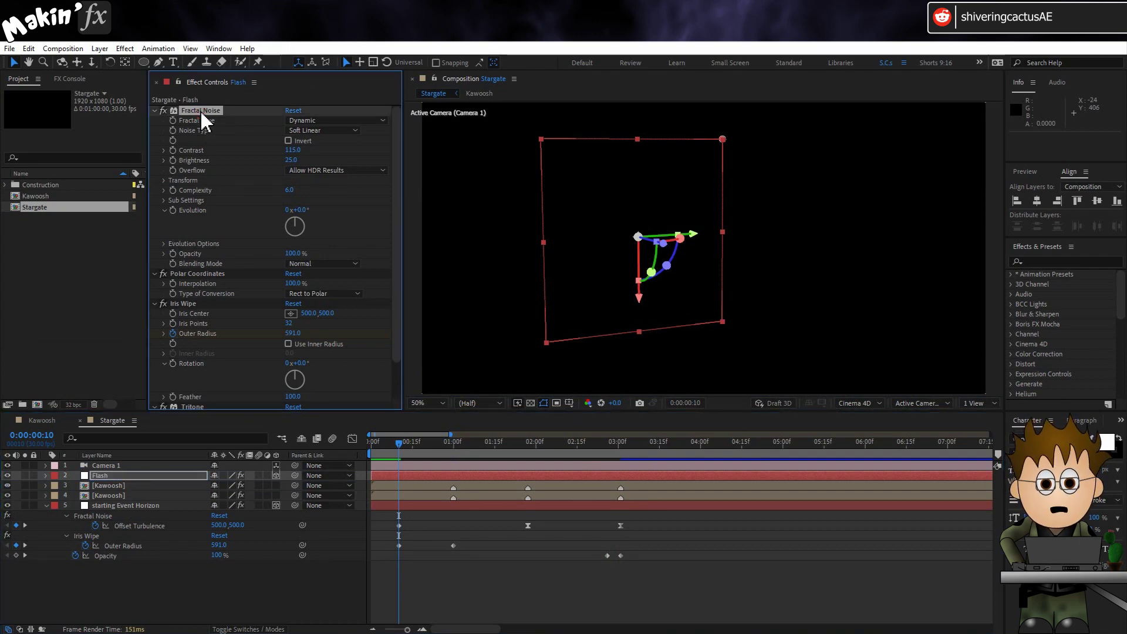
key("Delete")
left_click(197, 141)
key("Delete")
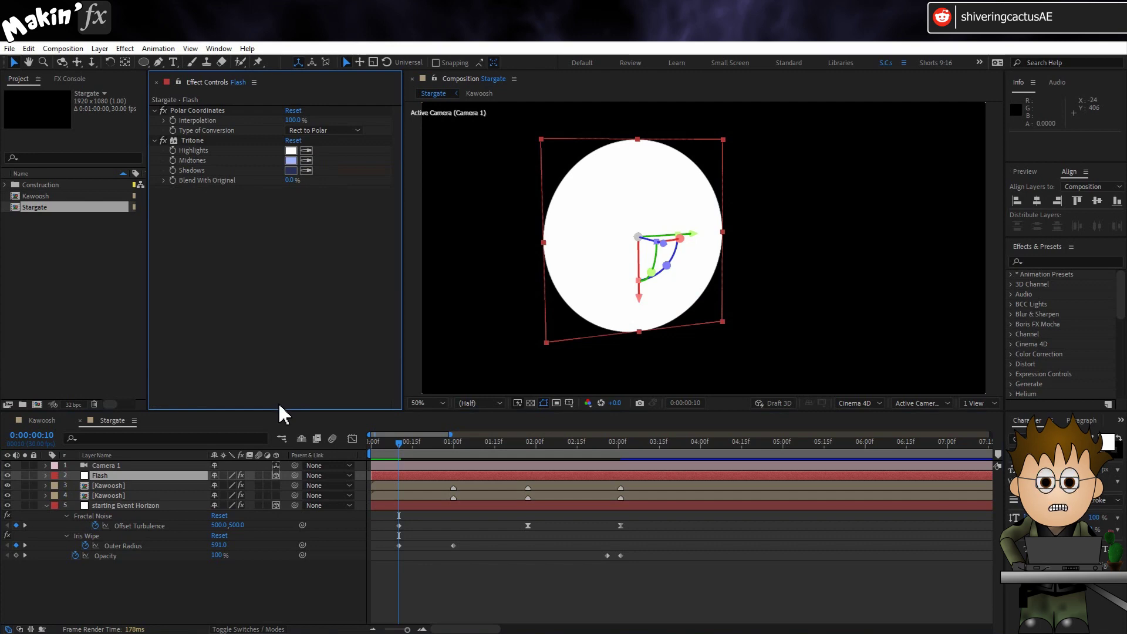
Keyframe Flash opacity at 100% at 0:27 and 0% at 0:24.
key("t")
left_click(88, 486)
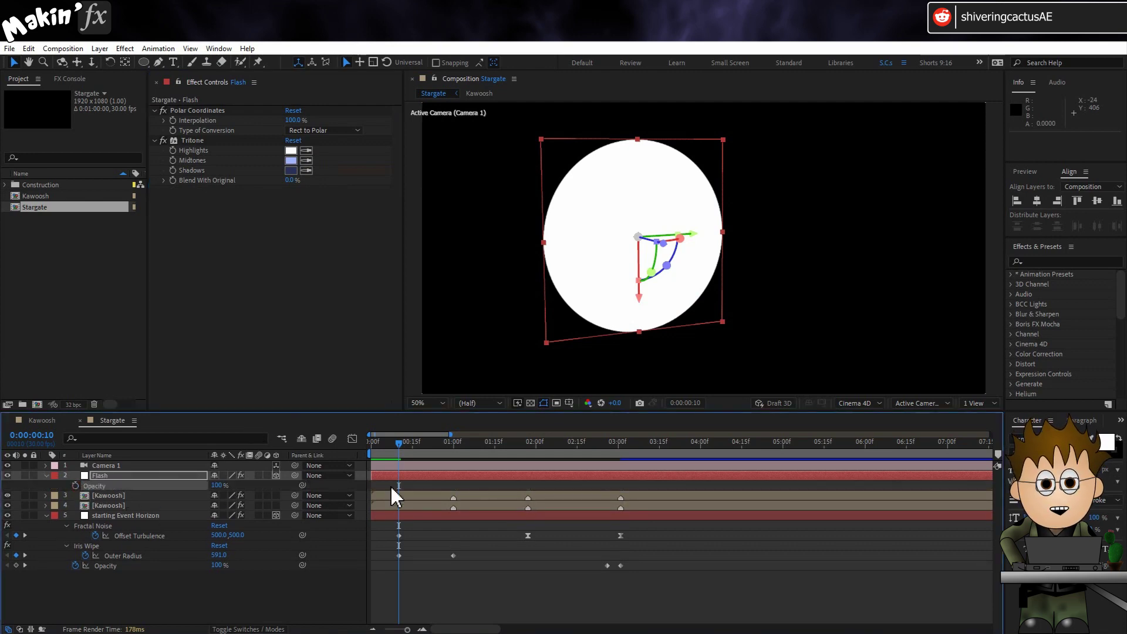
left_click(451, 442)
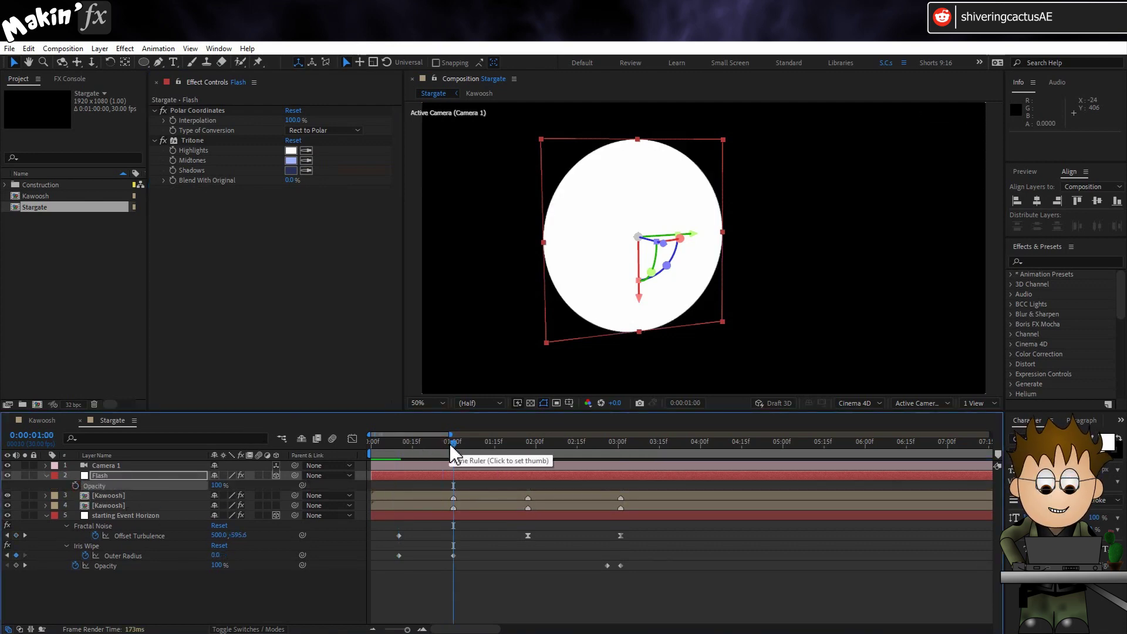
key("Page_Up")
key("Page_Up")
key("Page_Up")
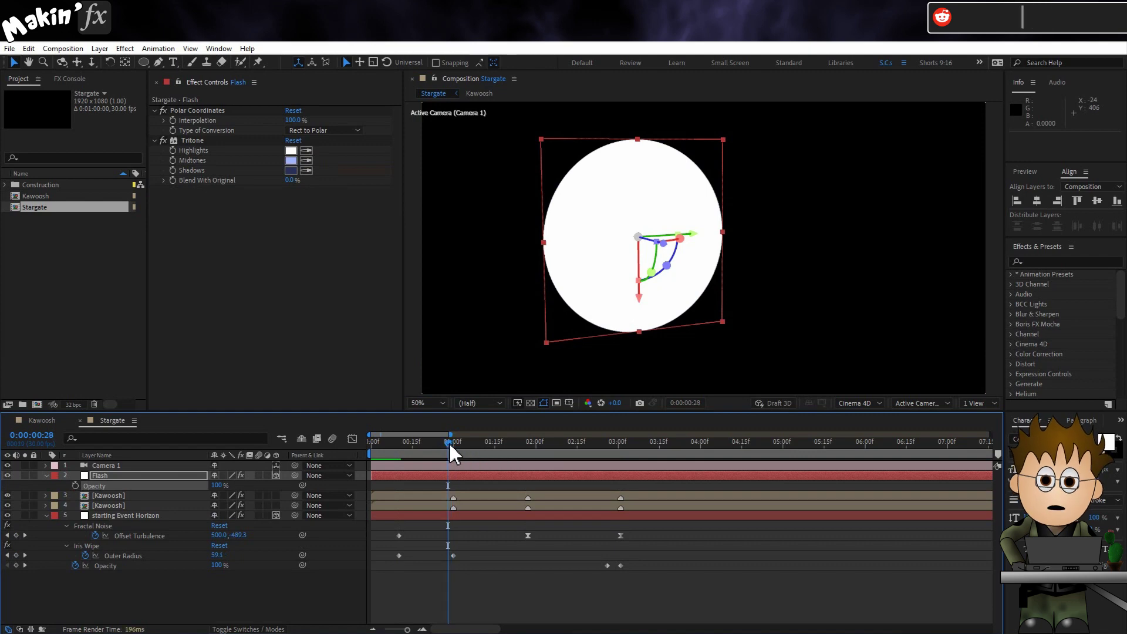
left_click(76, 486)
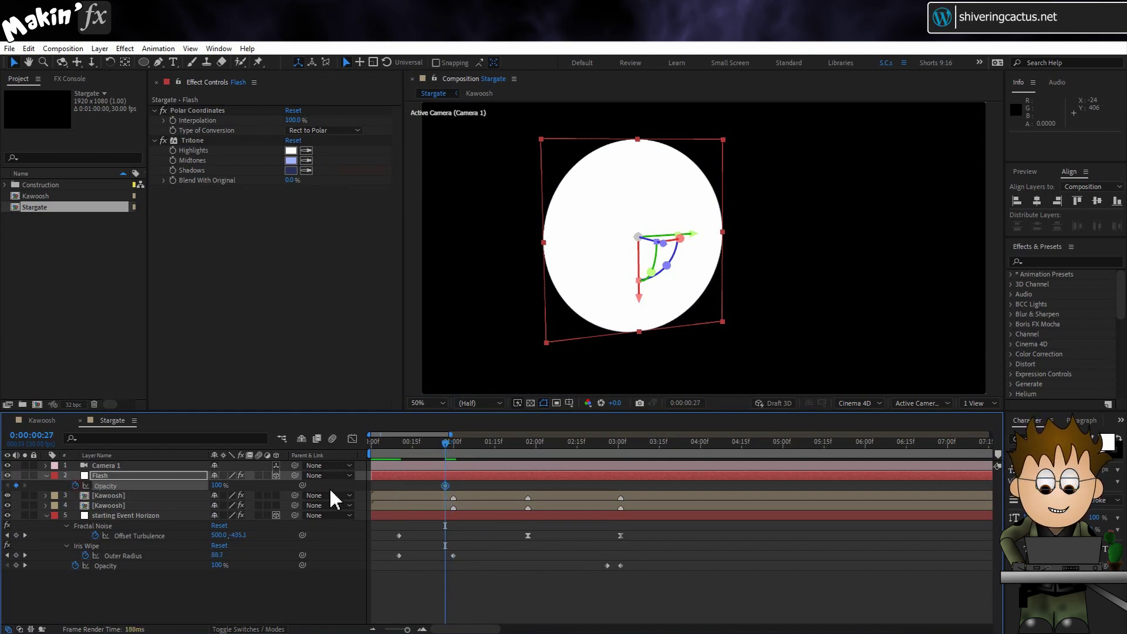
key("Page_Up")
key("Page_Up")
key("Page_Up")
left_click(218, 485)
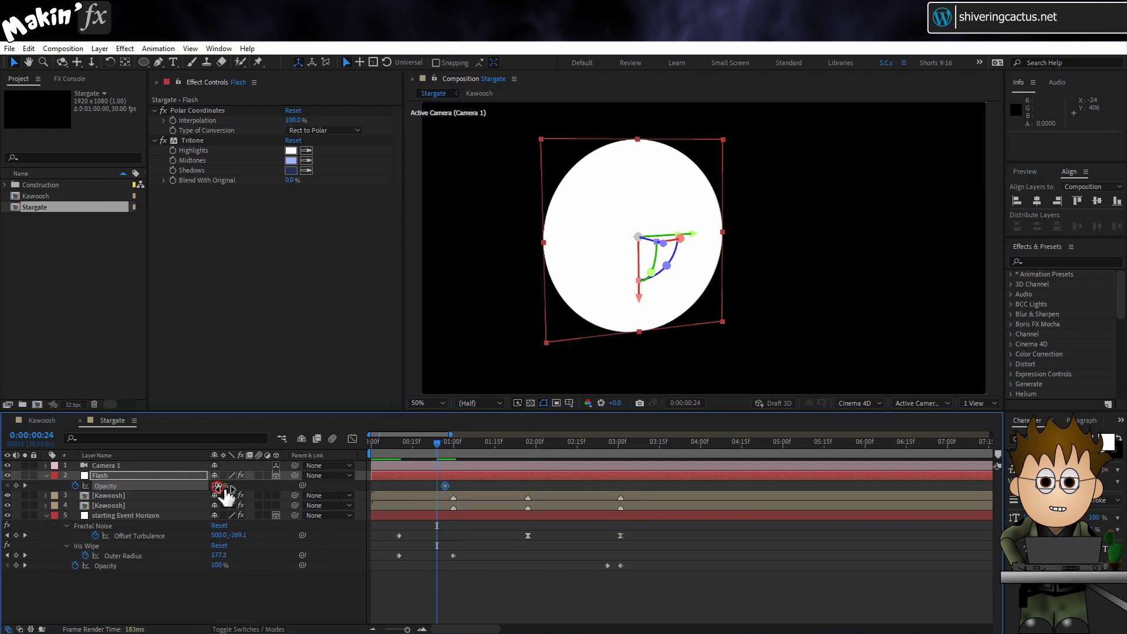
type("0")
key("Return")
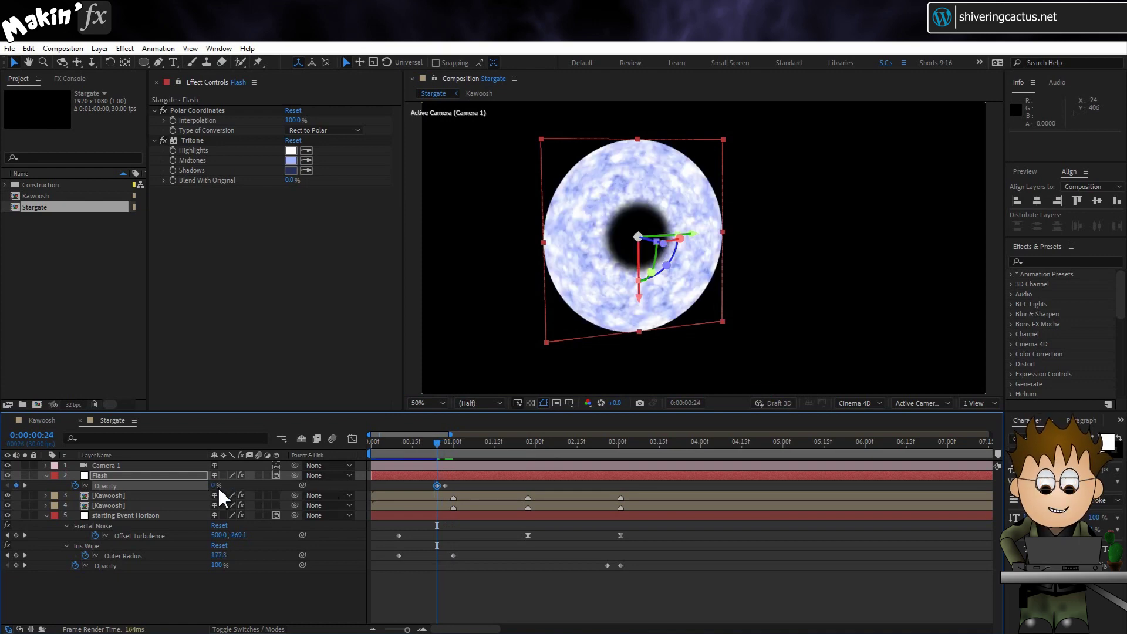
Step through the frames around 1 second to check the white flash.
key("Page_Down")
key("Page_Down")
key("Page_Down")
key("Page_Down")
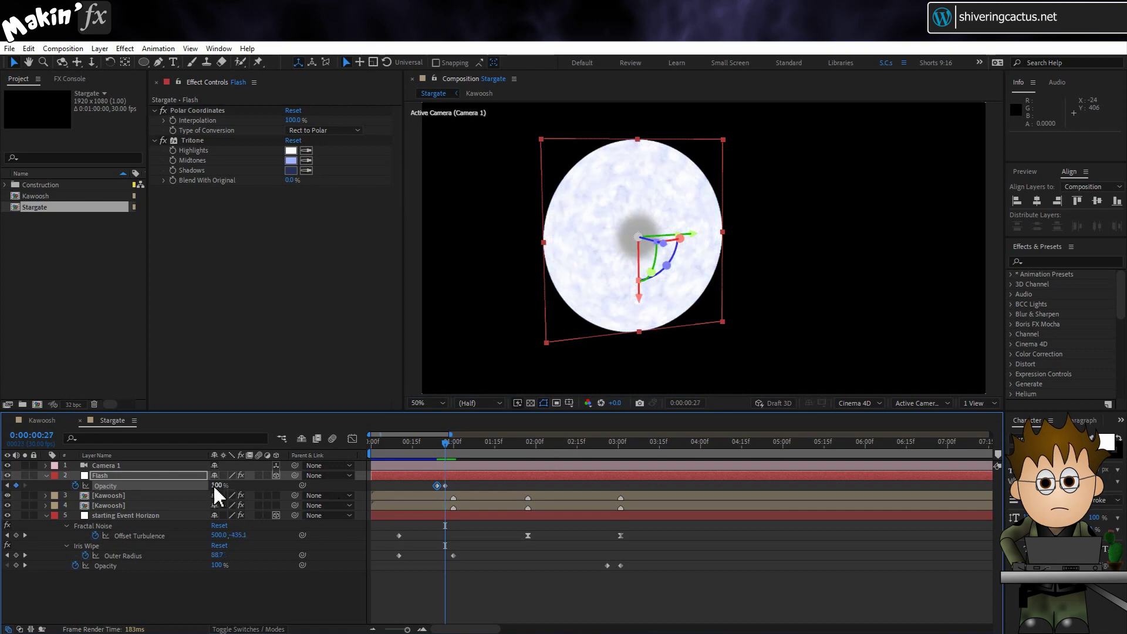
key("Page_Down")
key("Page_Down")
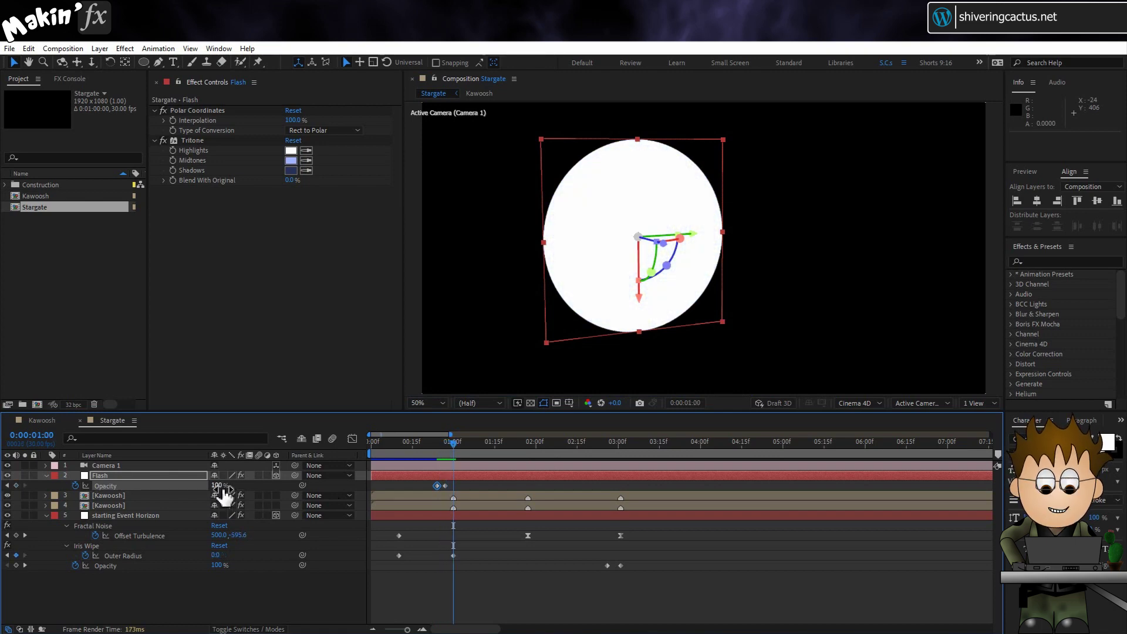
key("Page_Up")
key("Page_Up")
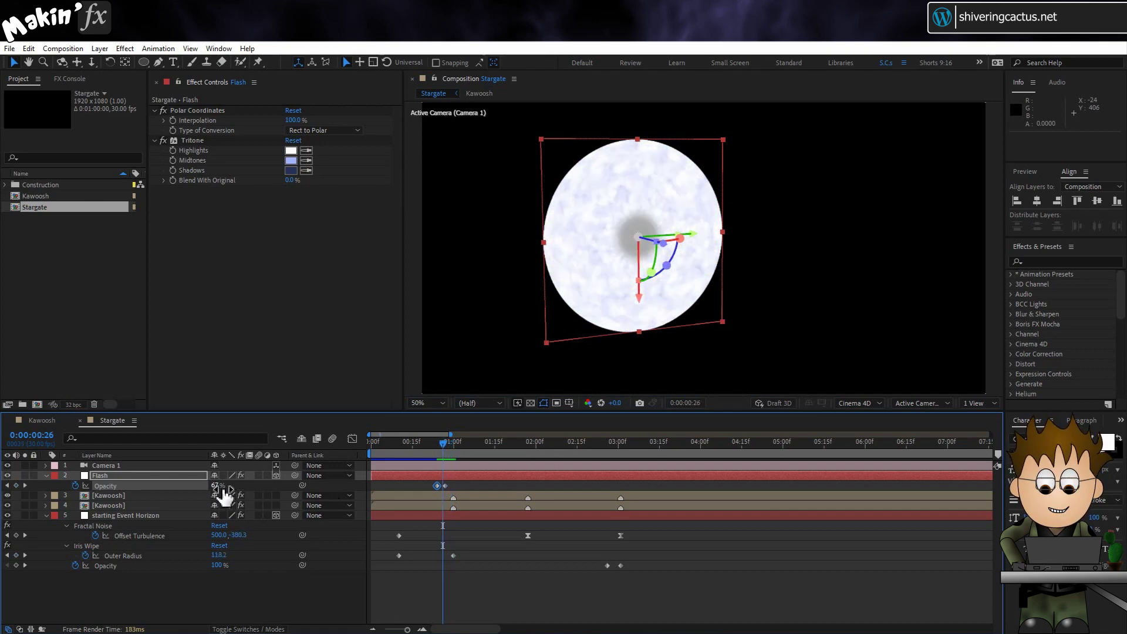
key("Page_Down")
key("Page_Down")
key("Page_Down")
key("Page_Down")
key("Page_Down")
key("Page_Down")
key("Page_Down")
key("Page_Down")
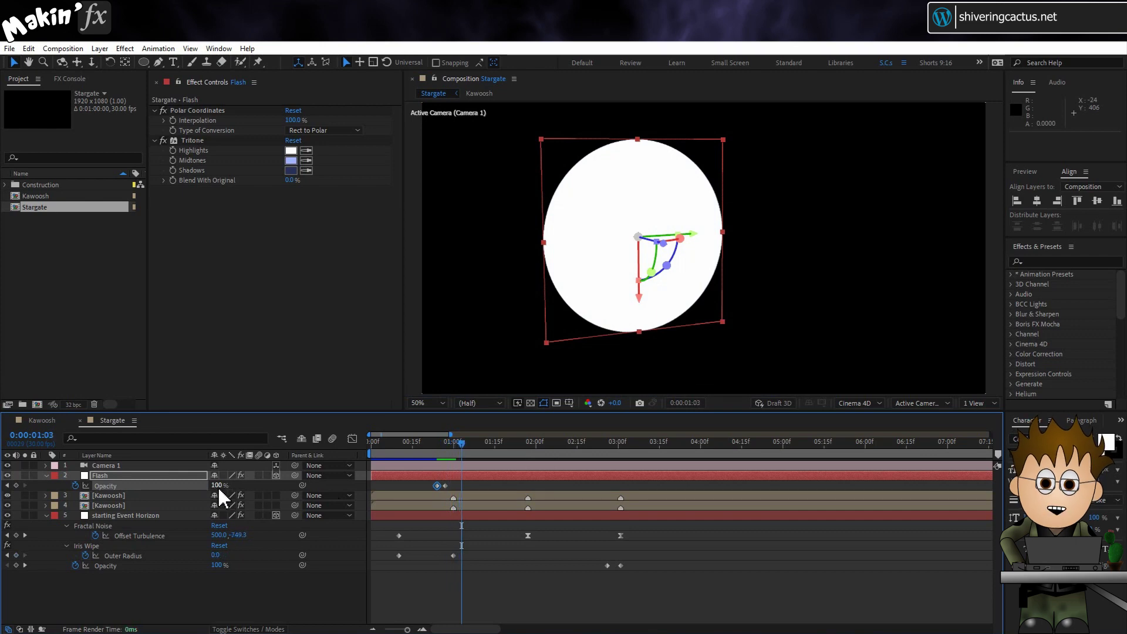
key("Page_Down")
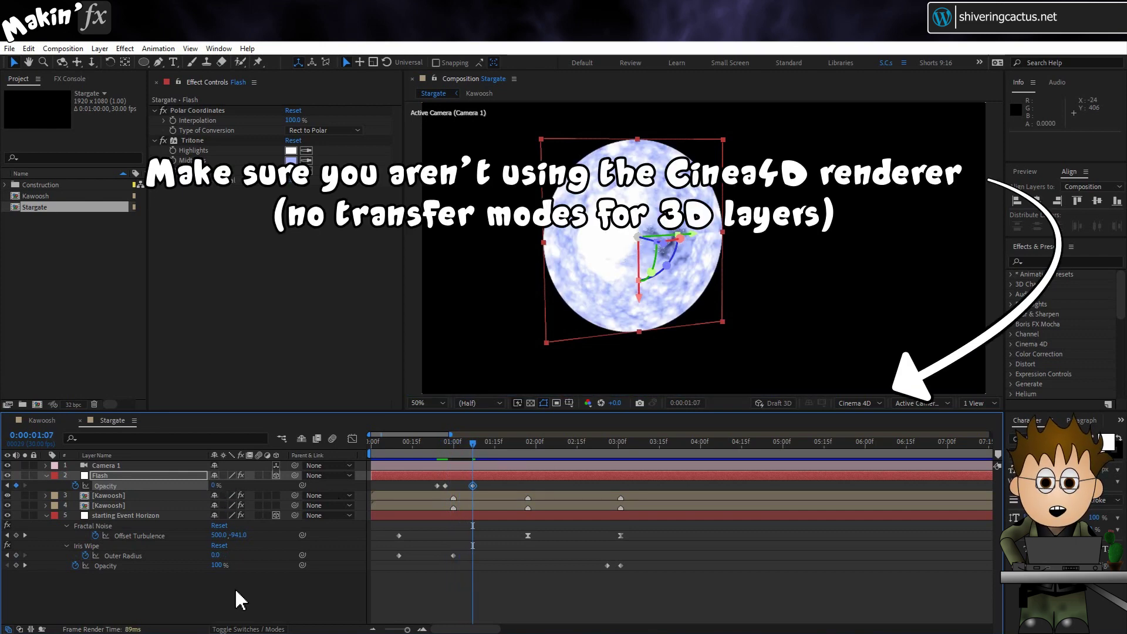
Switch the composition to Classic 3D rendering and set the Flash blending mode to Add.
left_click(248, 629)
left_click_drag(233, 496, 809, 423)
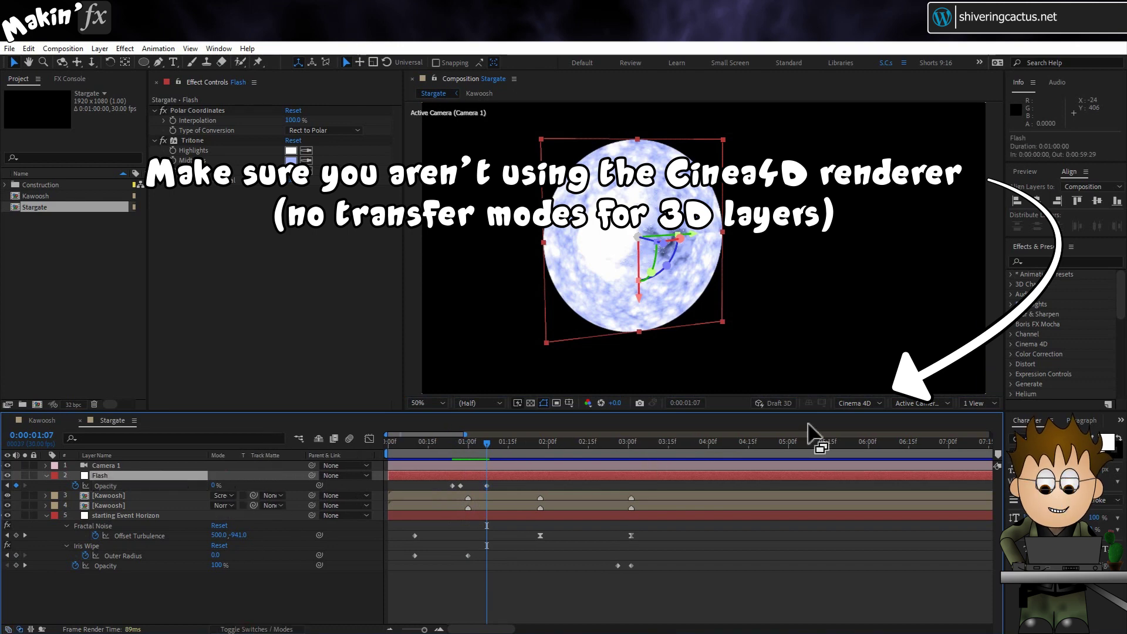
left_click(877, 404)
left_click(892, 415)
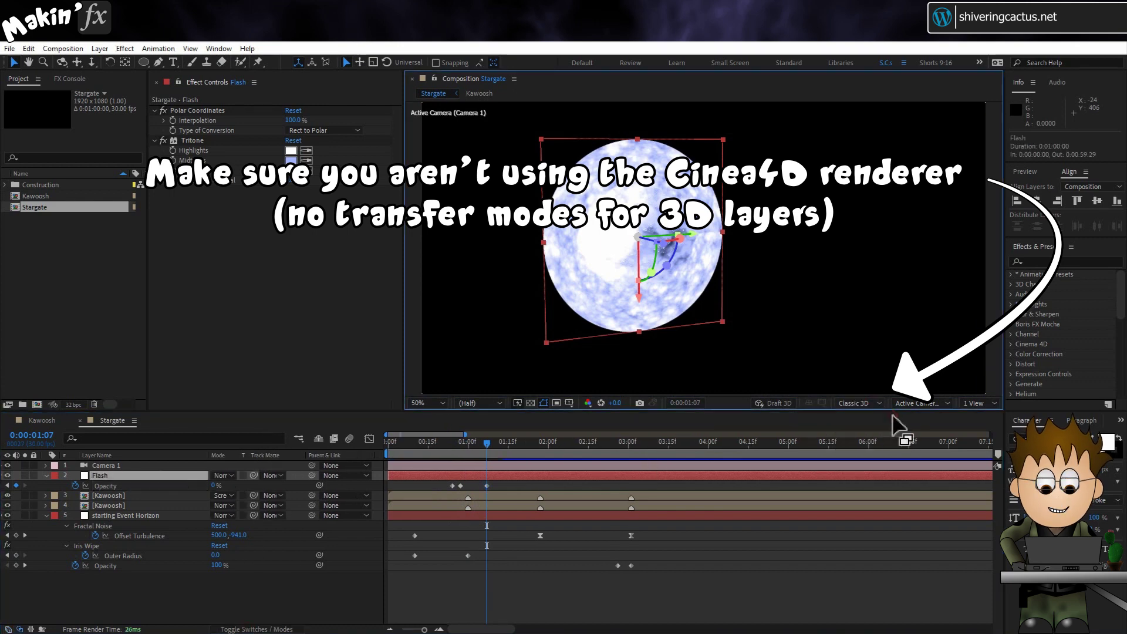
left_click(223, 476)
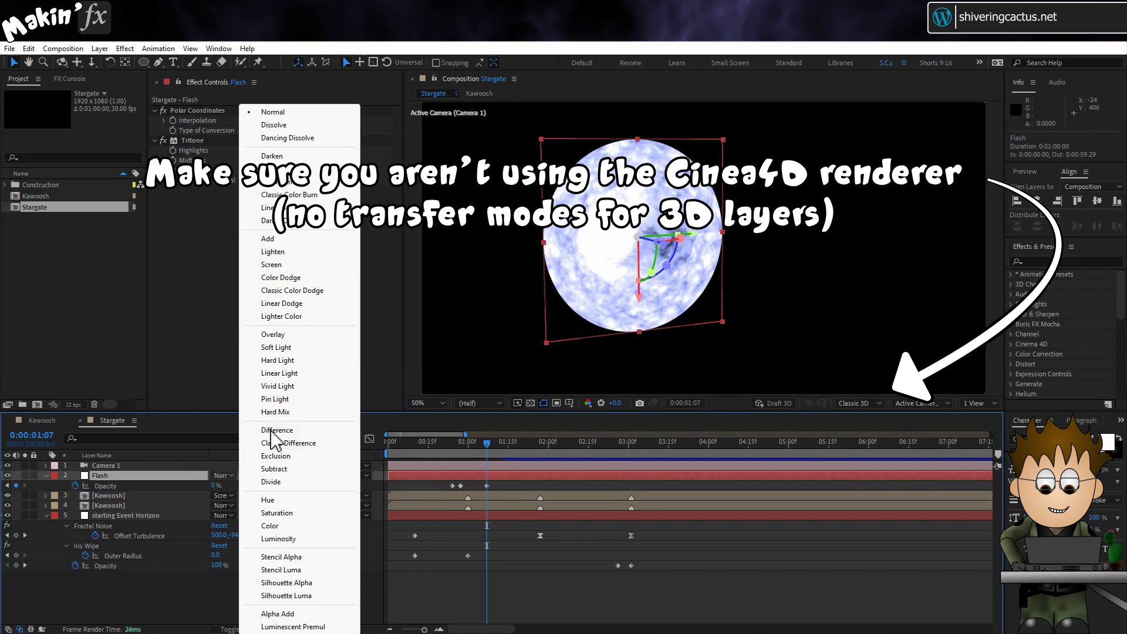
left_click(301, 242)
Keyframe Flash opacity at 3:01, 93% at 2:22 and 0% at 2:19, then preview.
left_click_drag(487, 443, 629, 516)
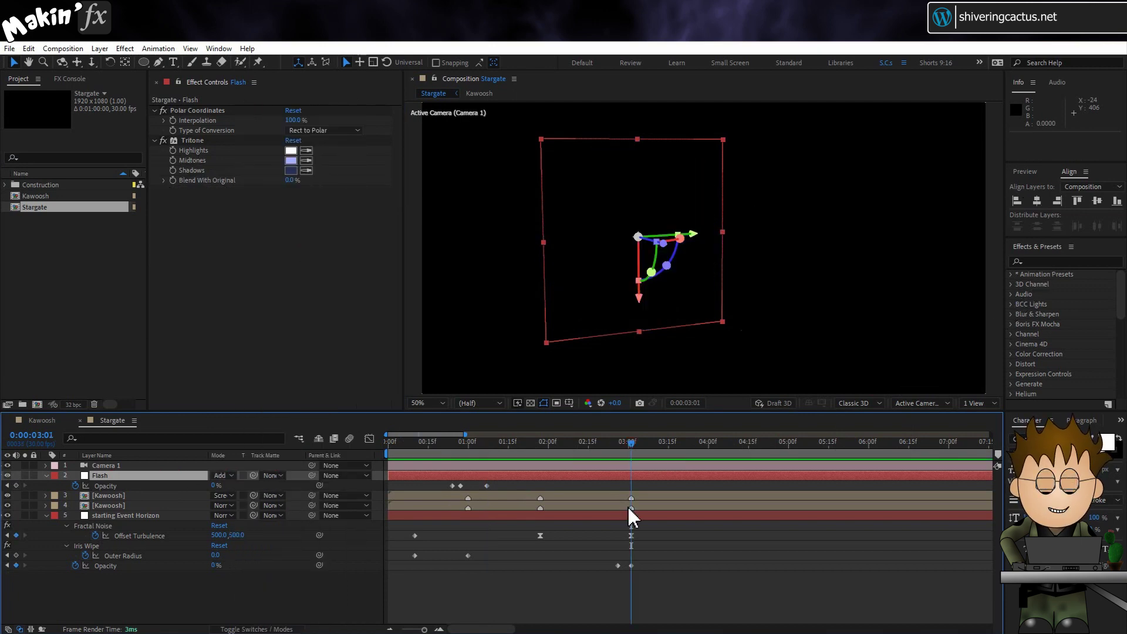
left_click(16, 485)
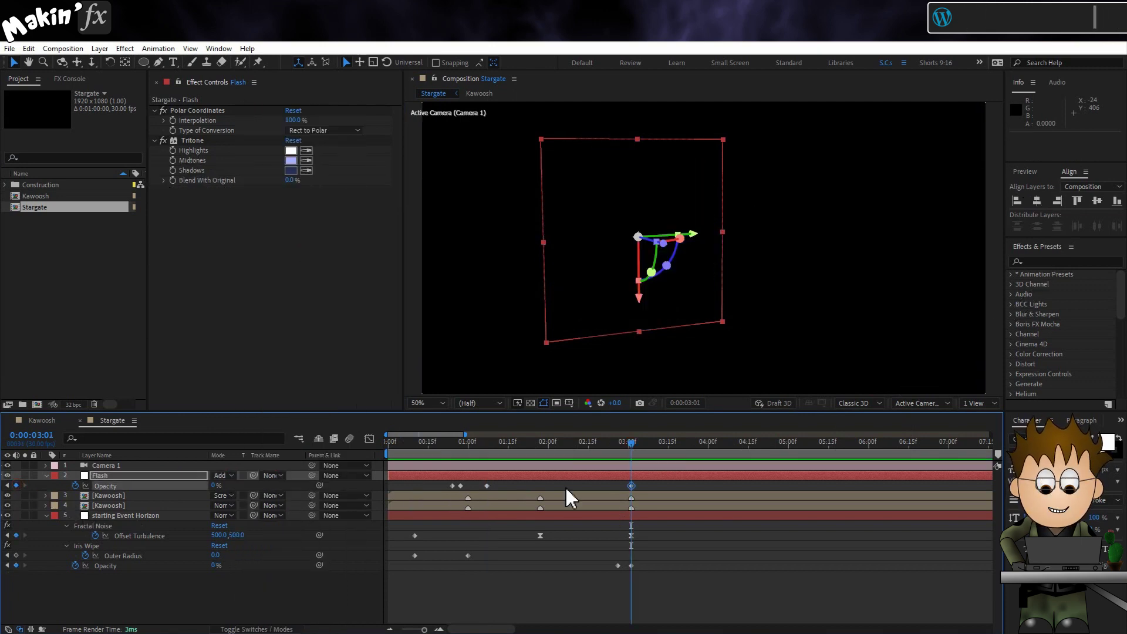
key("Page_Up")
key("Page_Up")
key("Page_Up")
key("Page_Up")
key("Page_Up")
key("Page_Up")
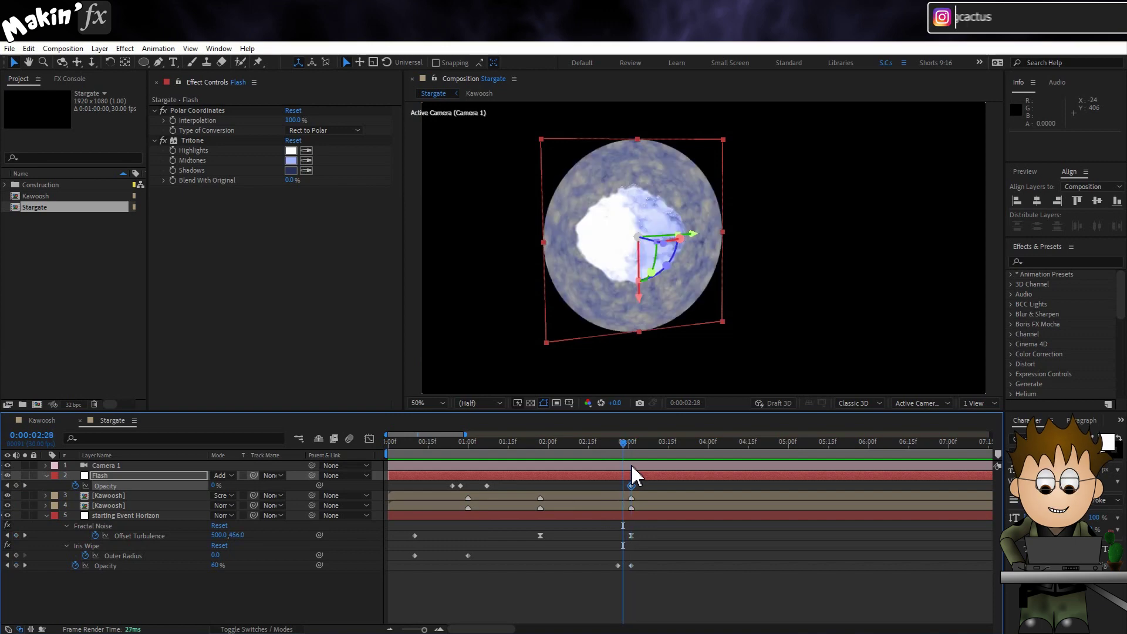
key("Page_Up")
key("Page_Up")
key("Page_Up")
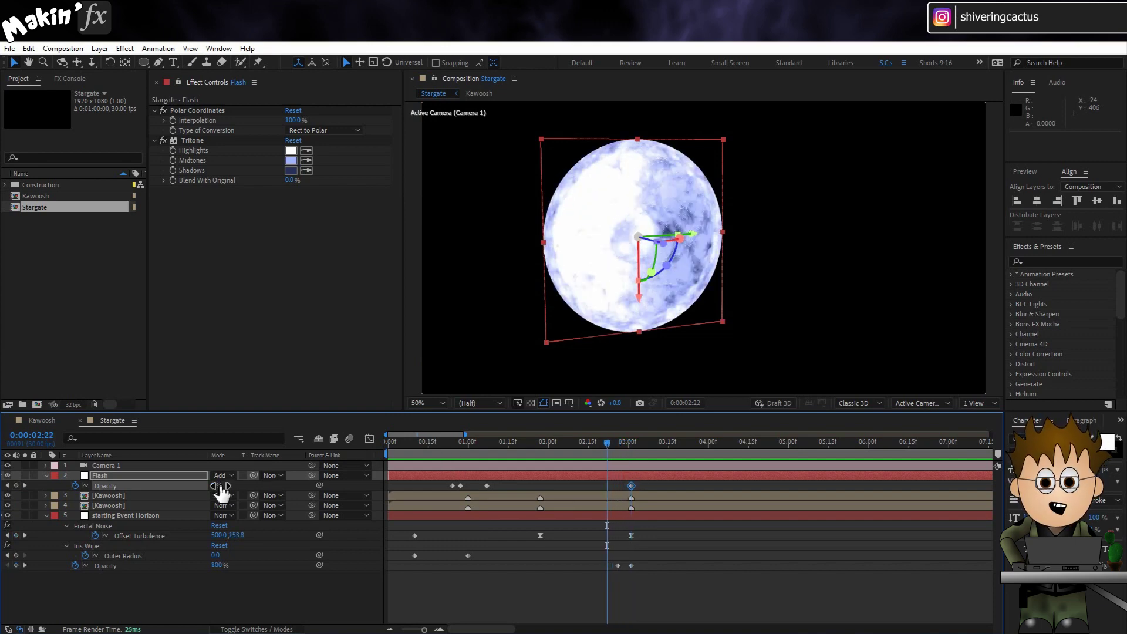
left_click_drag(218, 486, 337, 494)
key("Page_Up")
key("Page_Up")
key("Page_Up")
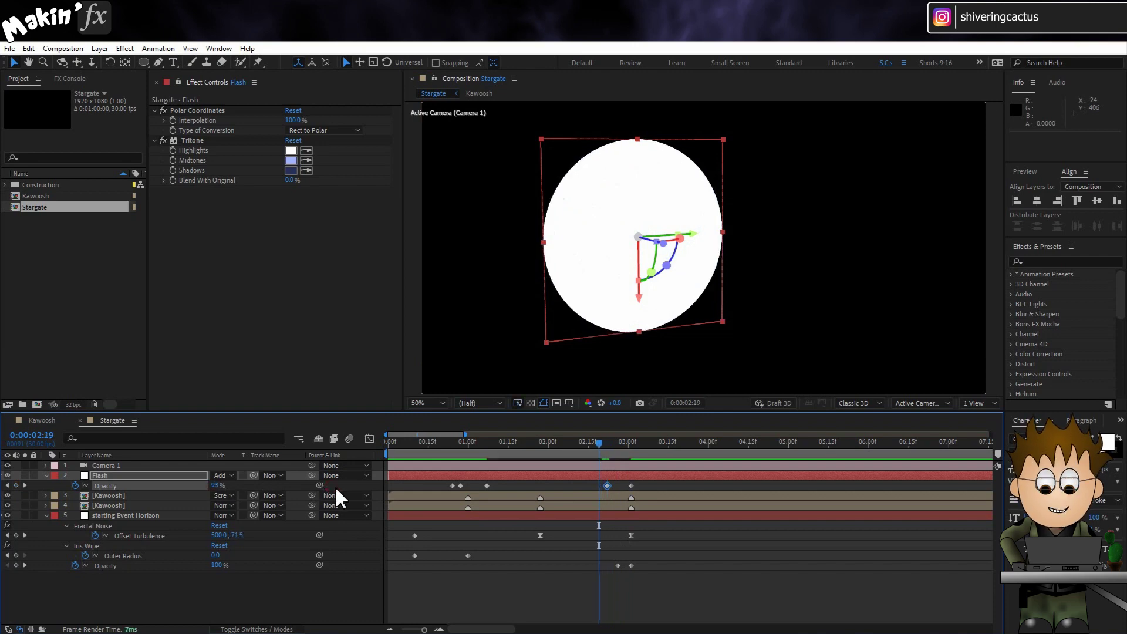
left_click(216, 486)
type("0")
key("Return")
key("space")
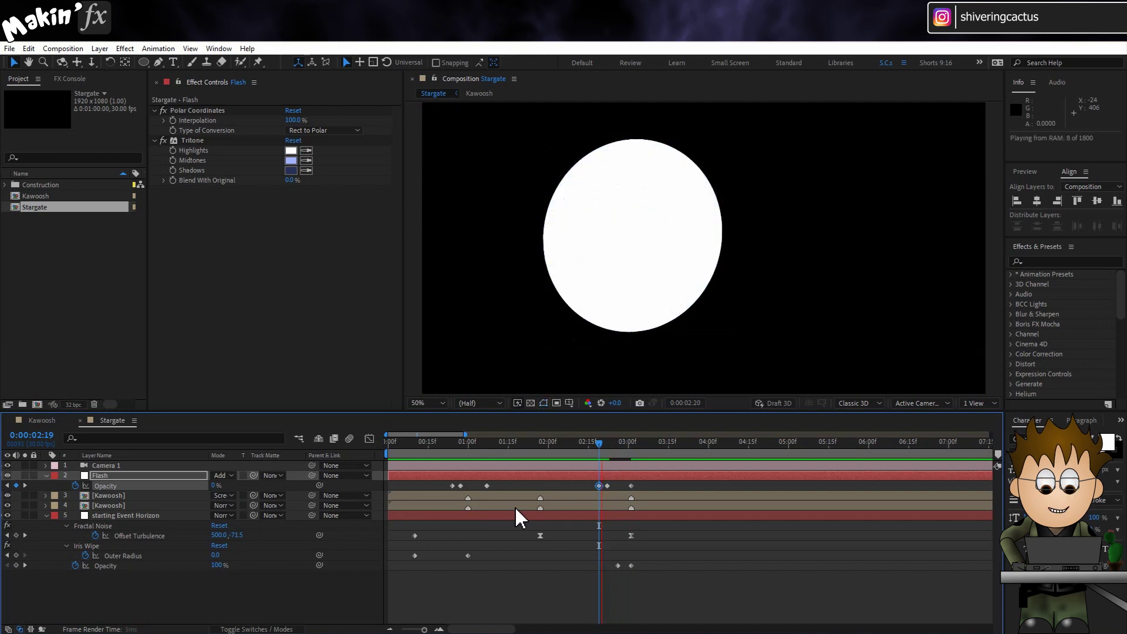
Duplicate Flash as a layer named 'Event Horizon' placed below Flash.
key("space")
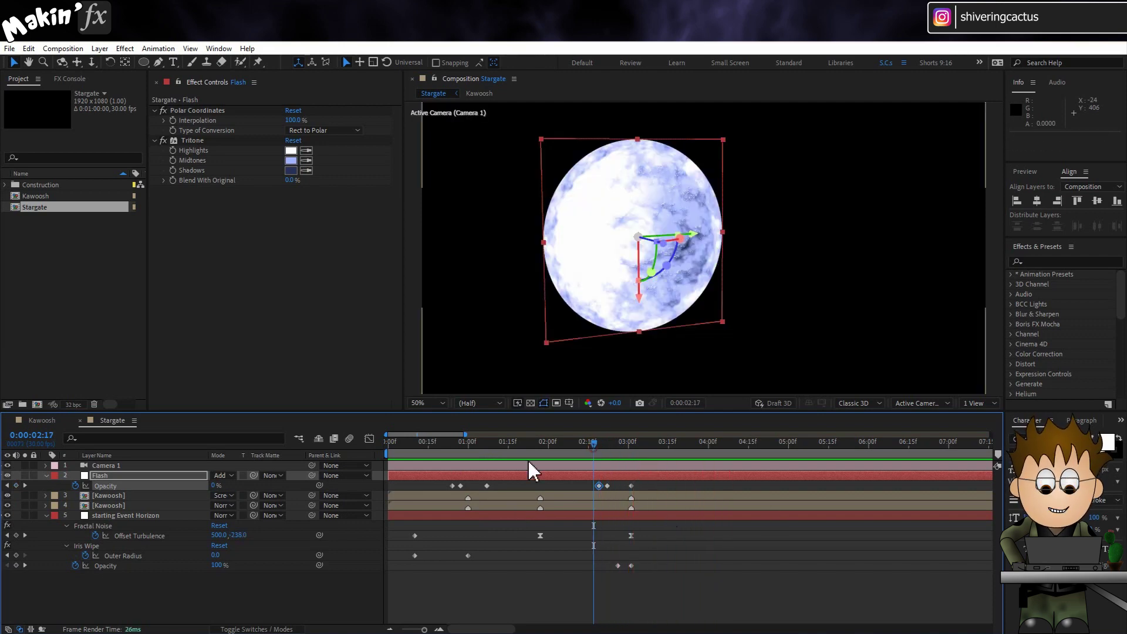
left_click(108, 476)
key("ctrl+d")
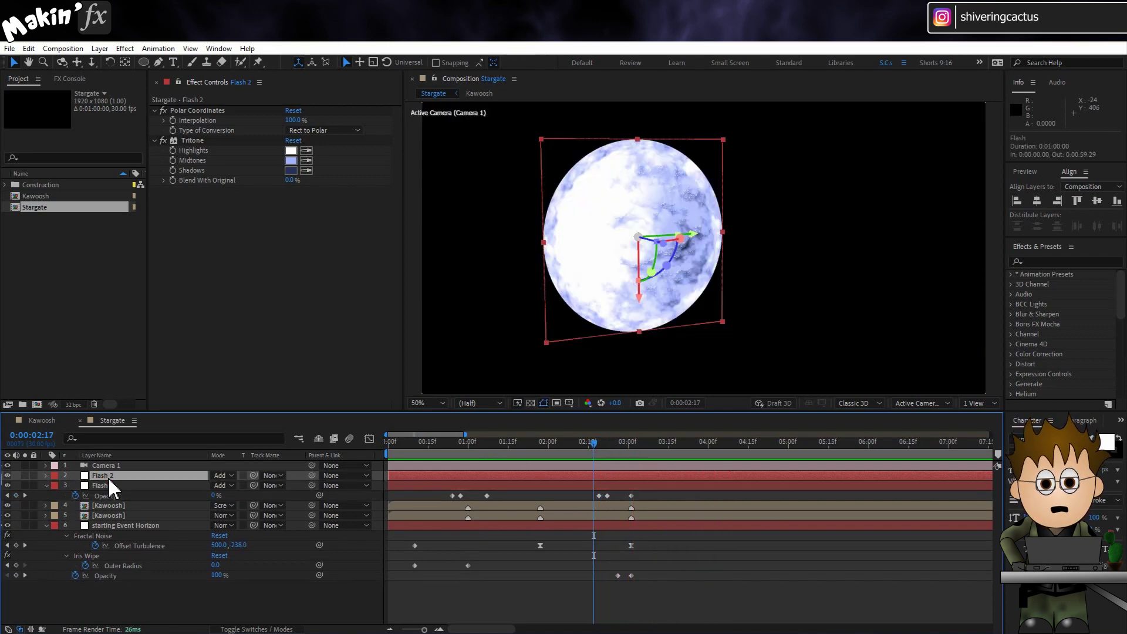
key("Return")
type("Event Hor")
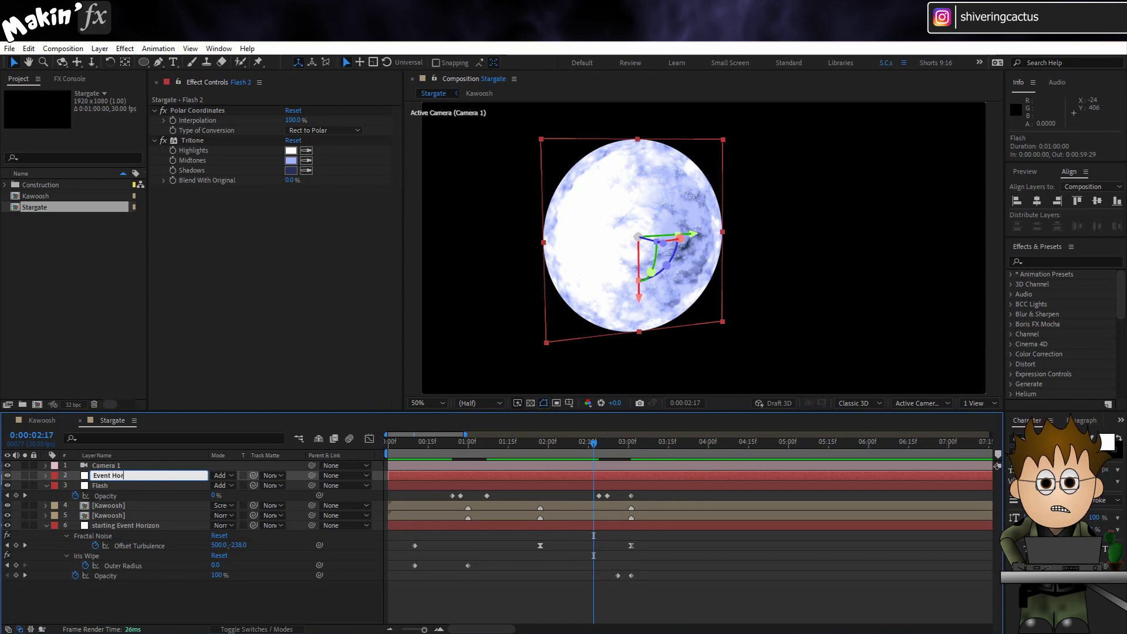
type("izon")
key("Return")
left_click_drag(108, 477, 114, 495)
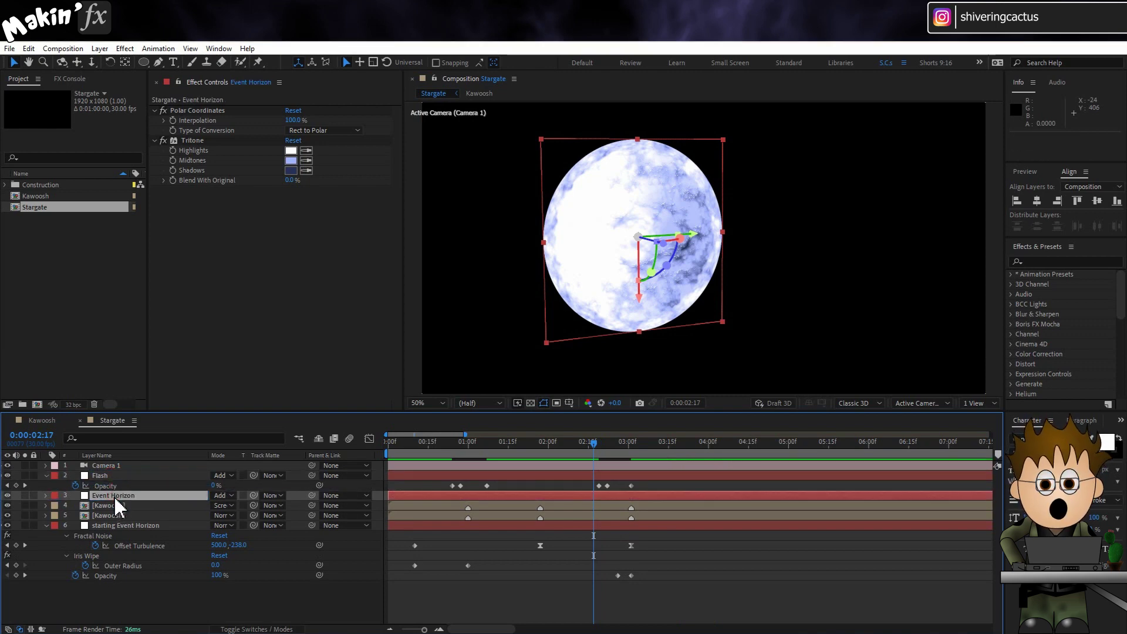
Replace Polar Coordinates with a Swirly Fractal Noise effect above Tritone.
left_click(209, 112)
key("Delete")
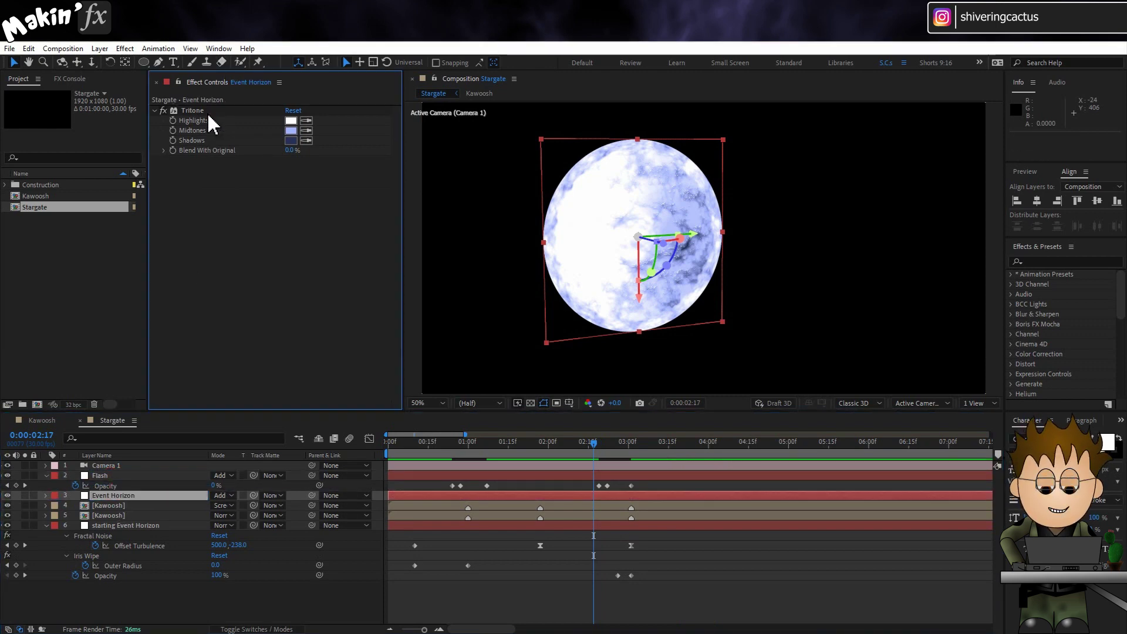
left_click(125, 48)
left_click(173, 313)
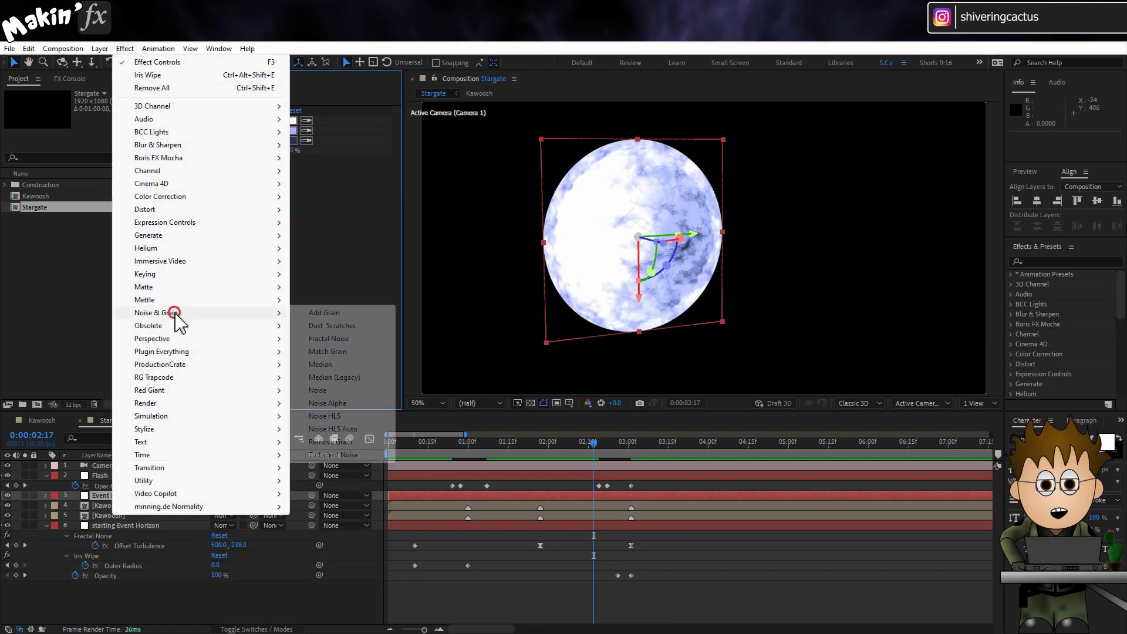
left_click(341, 339)
left_click_drag(213, 158, 211, 107)
left_click(374, 119)
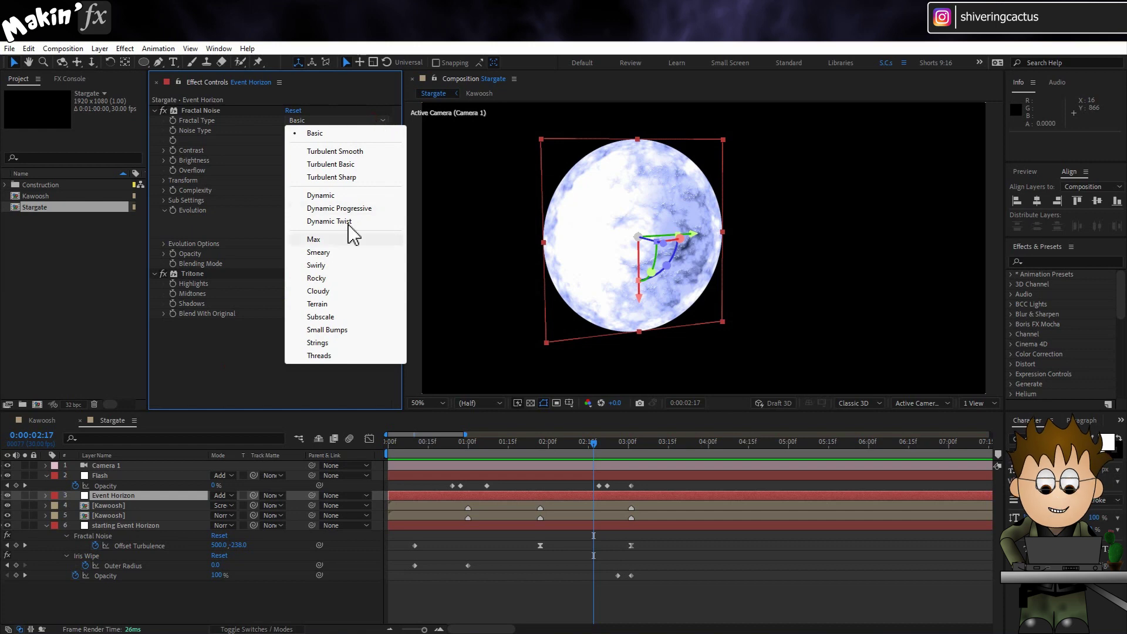
left_click(338, 264)
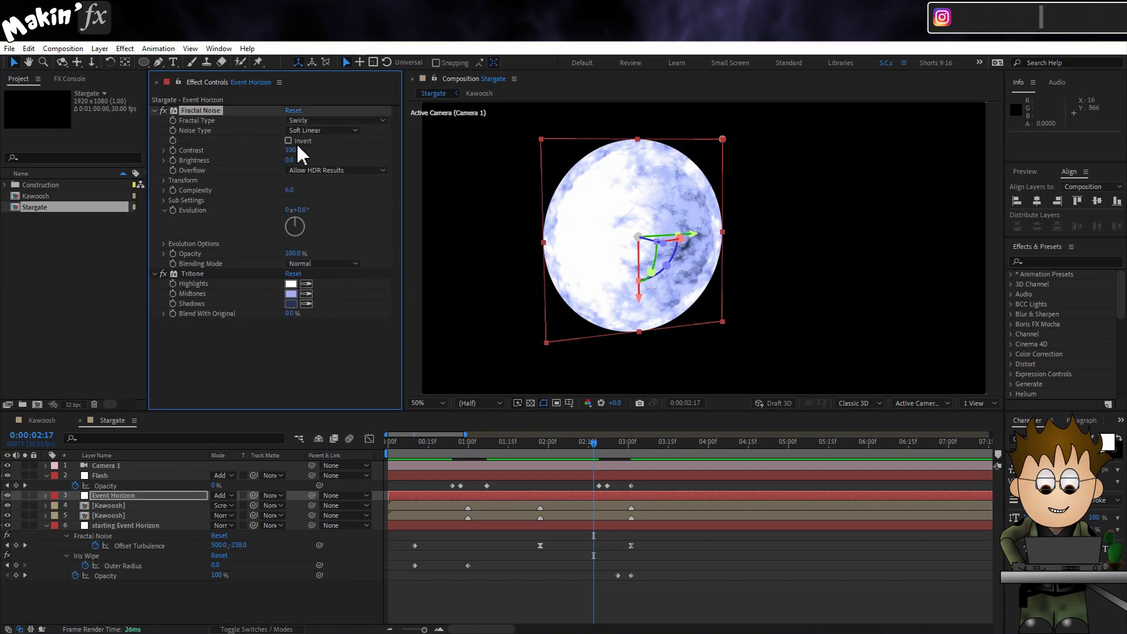
Solo Event Horizon and set Fractal Noise contrast to 115 and brightness to 20.
left_click(25, 495)
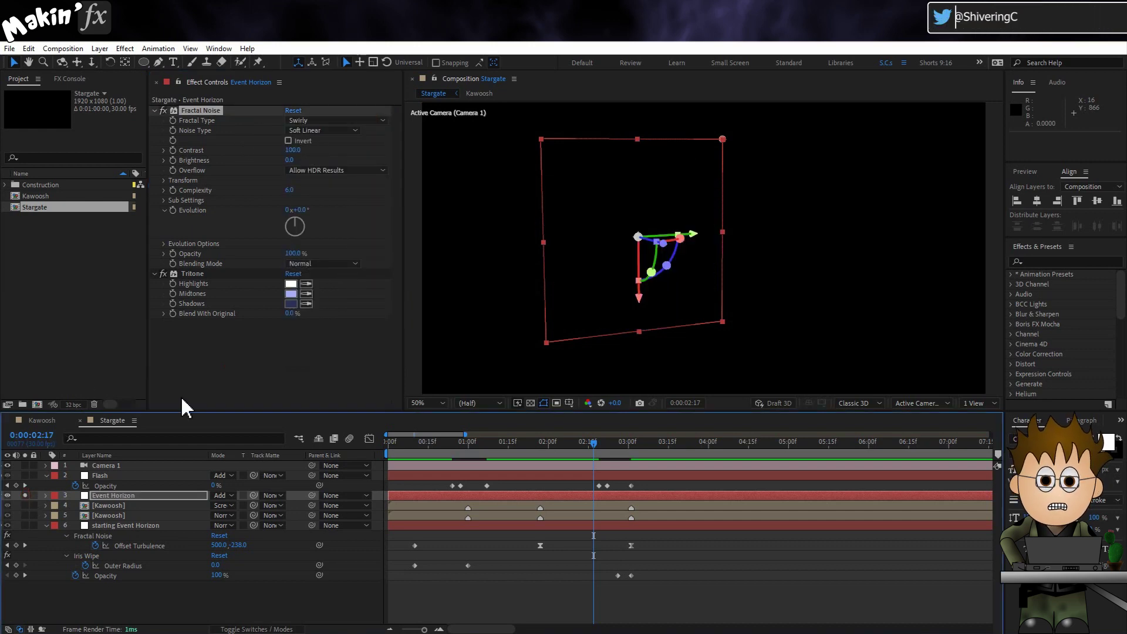
left_click(293, 150)
type("115")
key("Return")
left_click(155, 499)
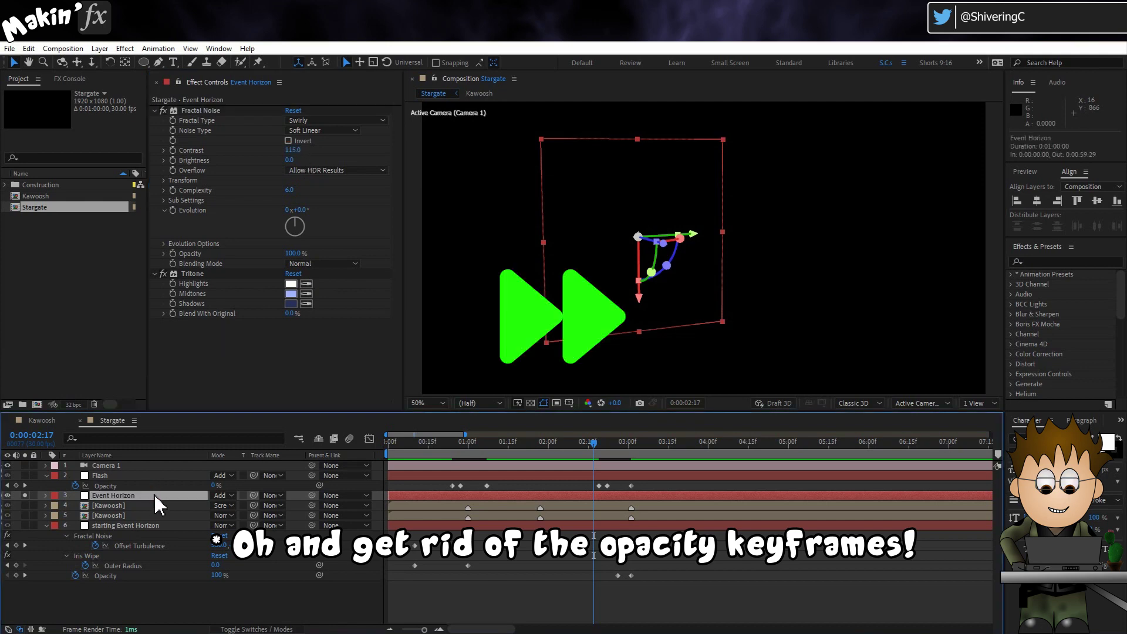
key("t")
left_click(290, 161)
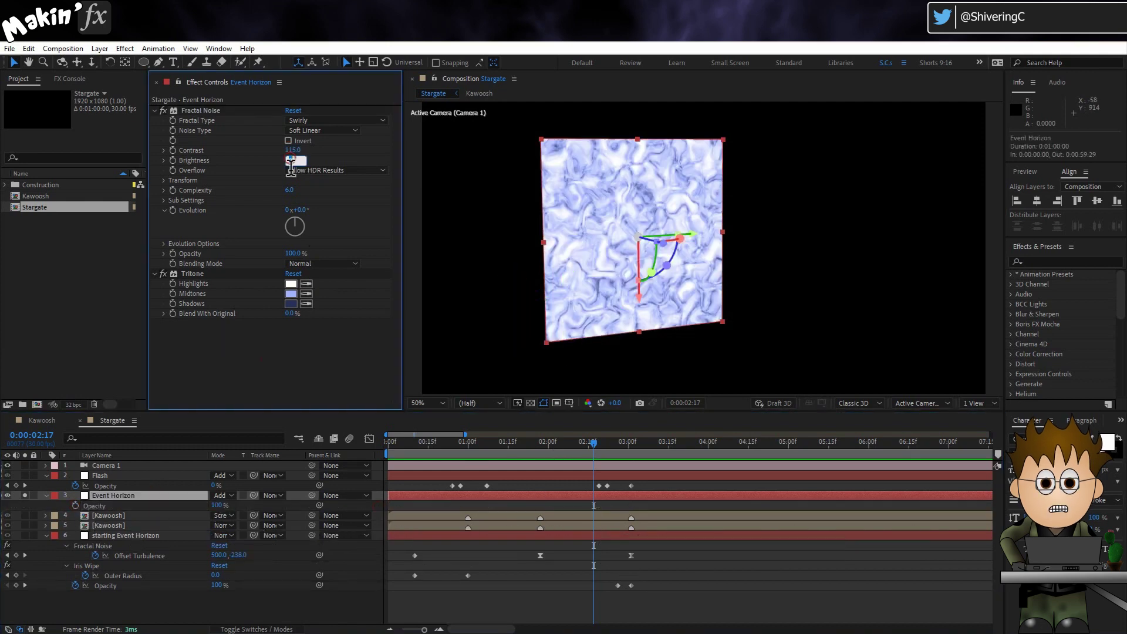
type("20")
key("Return")
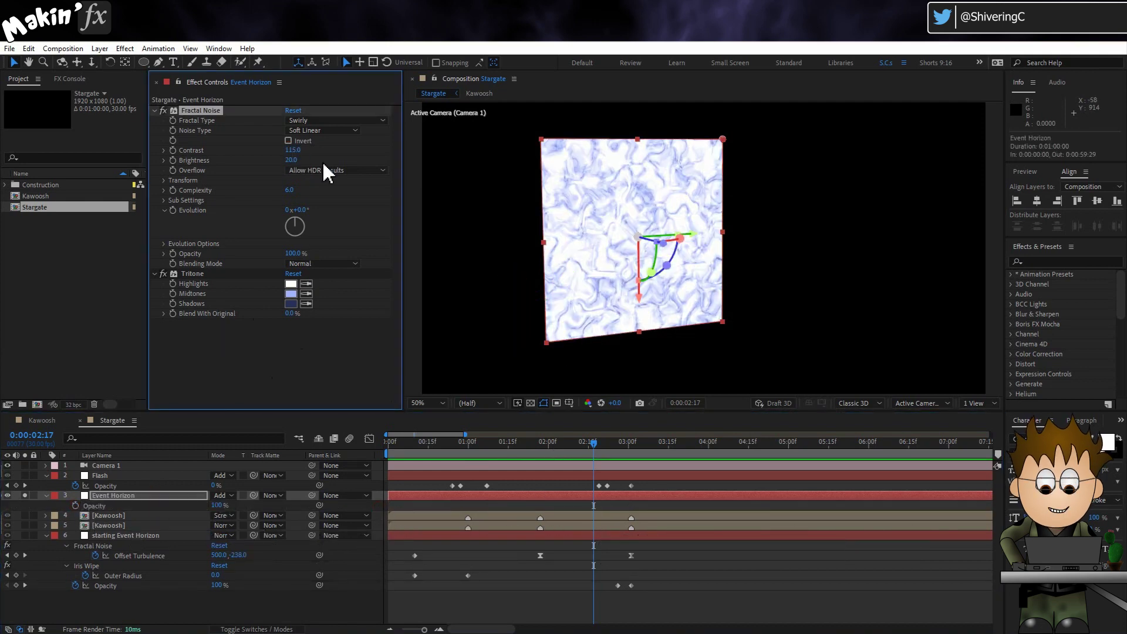
Set the noise scale to 50 and begin a 'time*' expression on Evolution.
left_click(164, 180)
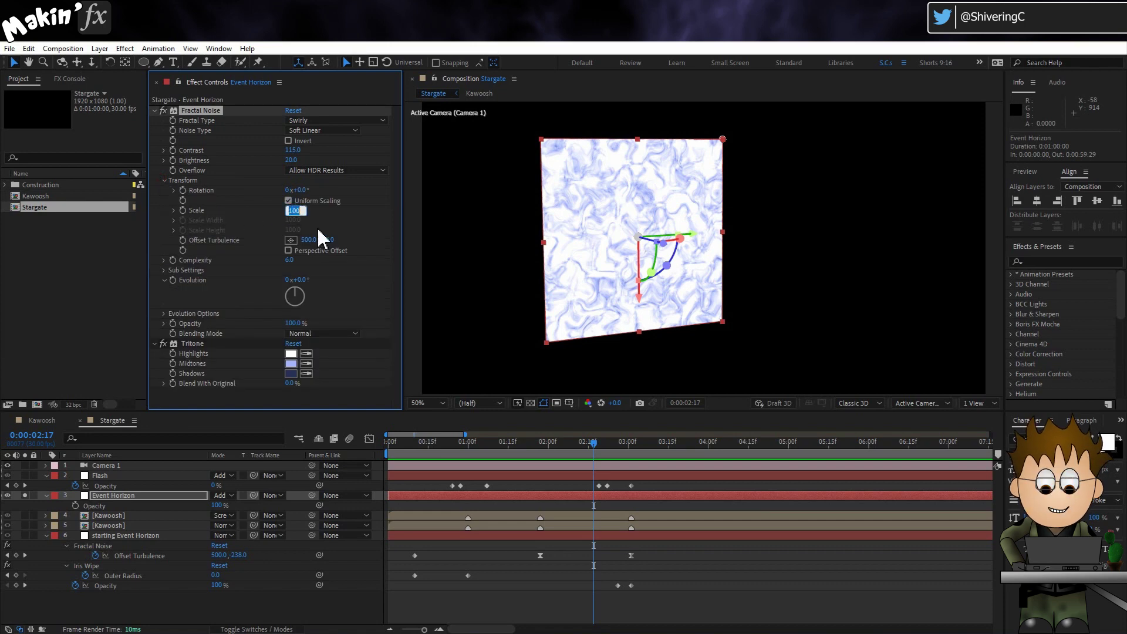
type("50")
left_click(174, 210)
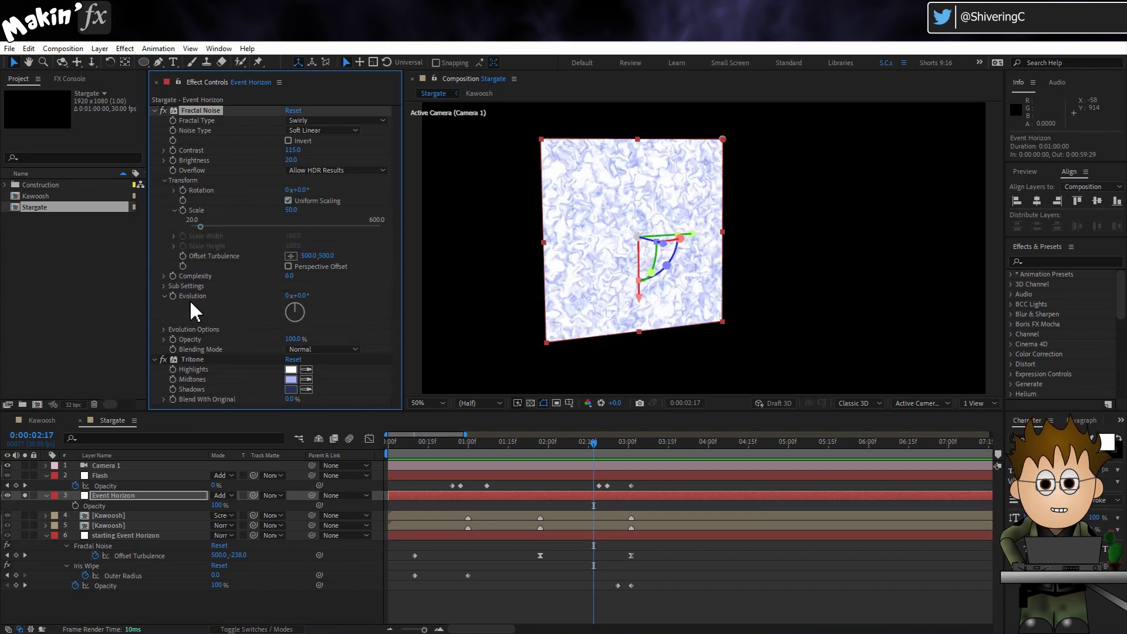
left_click(173, 296, "alt")
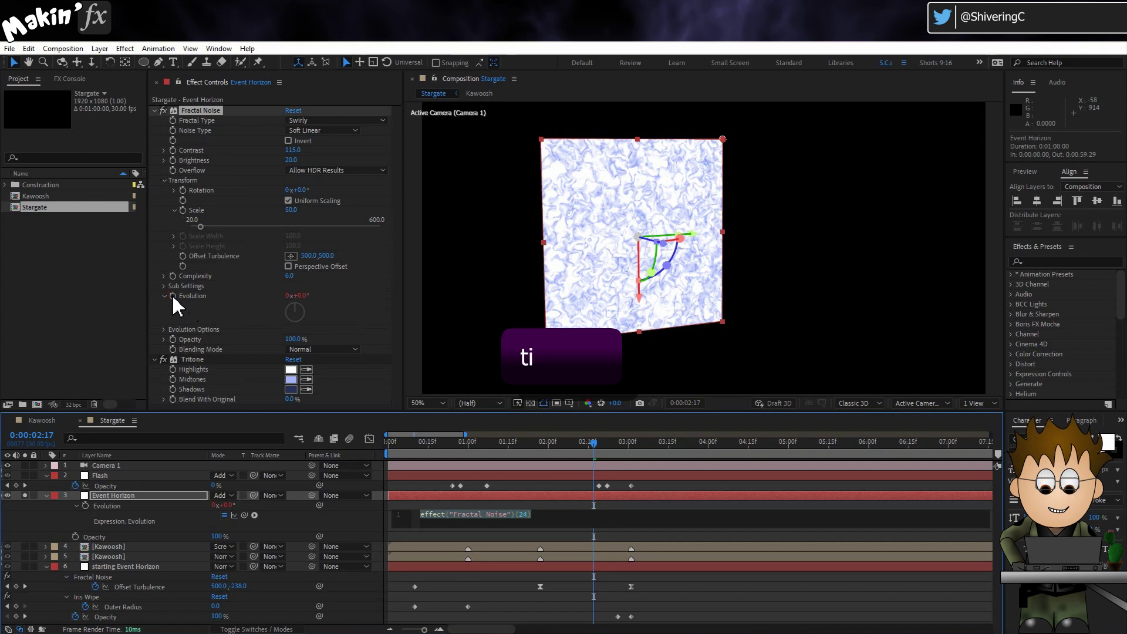
type("time*50")
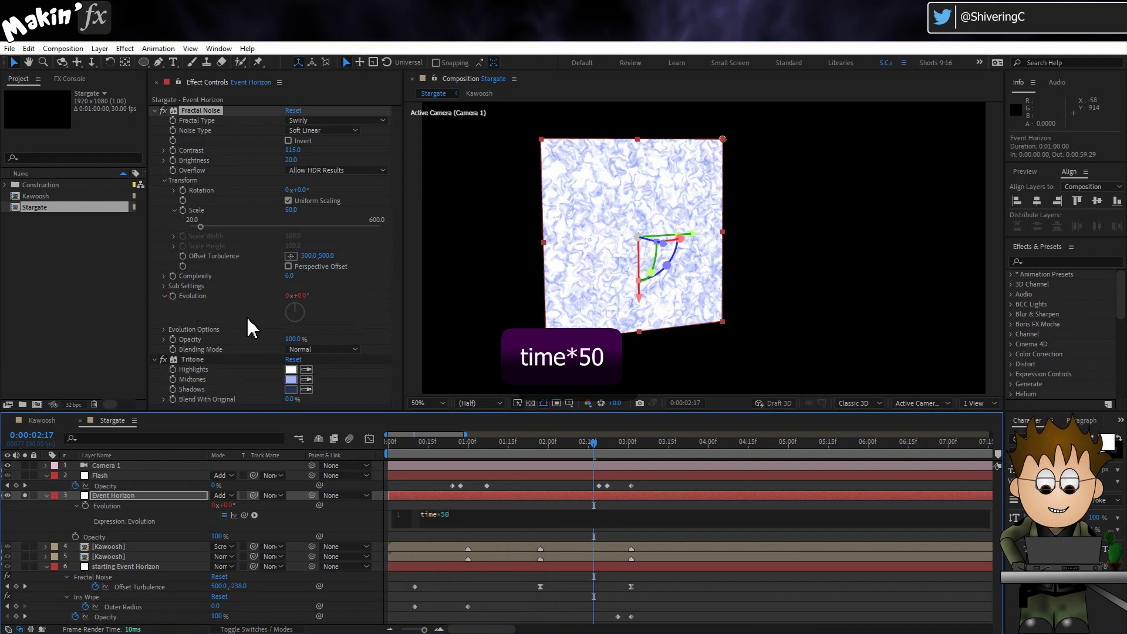
Finish the time*50 Evolution expression, add Symmetric Ripple with radius 100, and an elliptical mask.
left_click(260, 302)
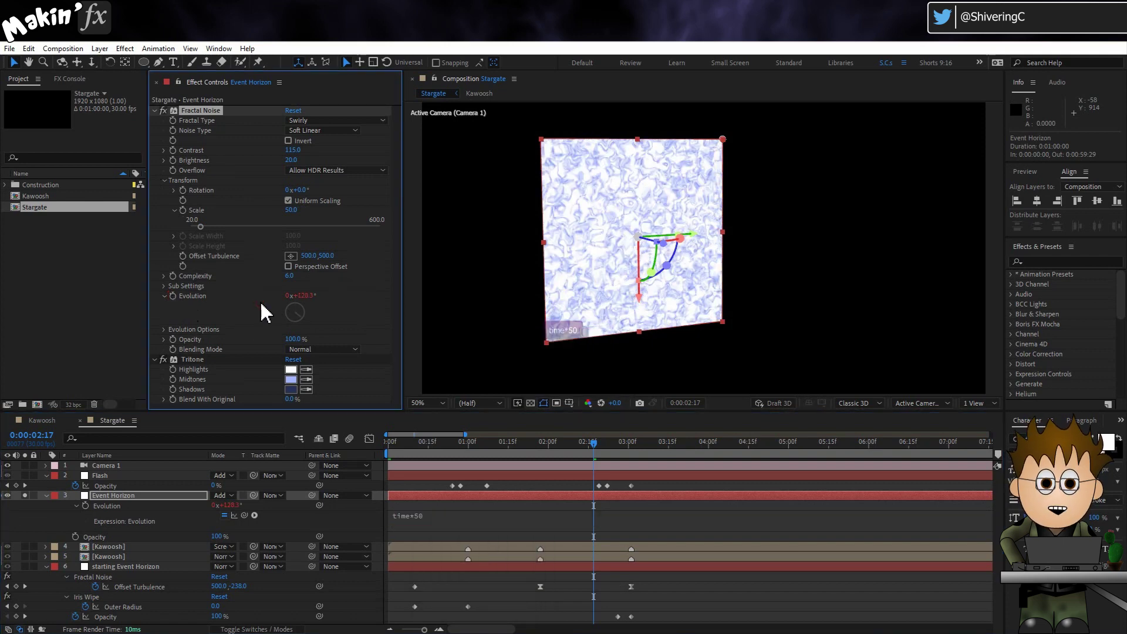
left_click(126, 49)
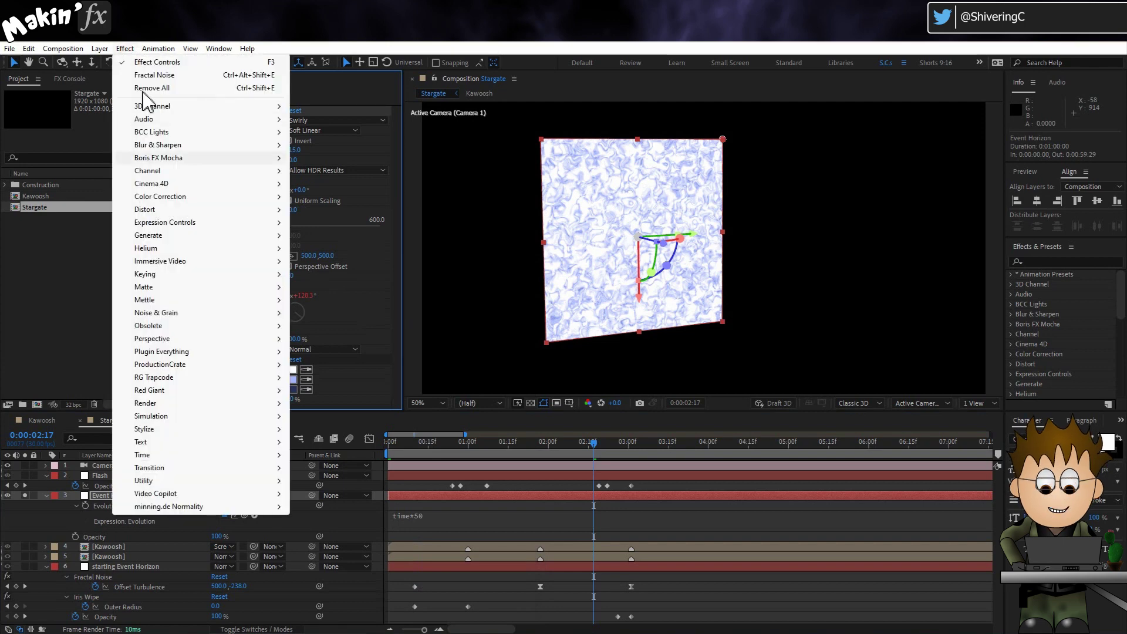
mouse_move(164, 210)
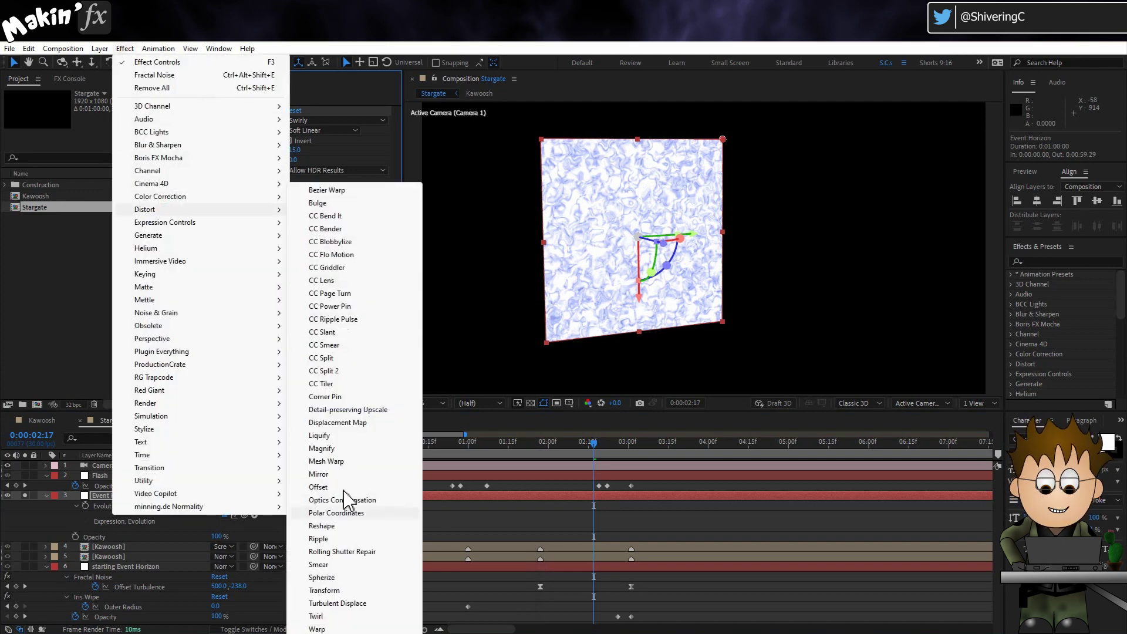
left_click(346, 539)
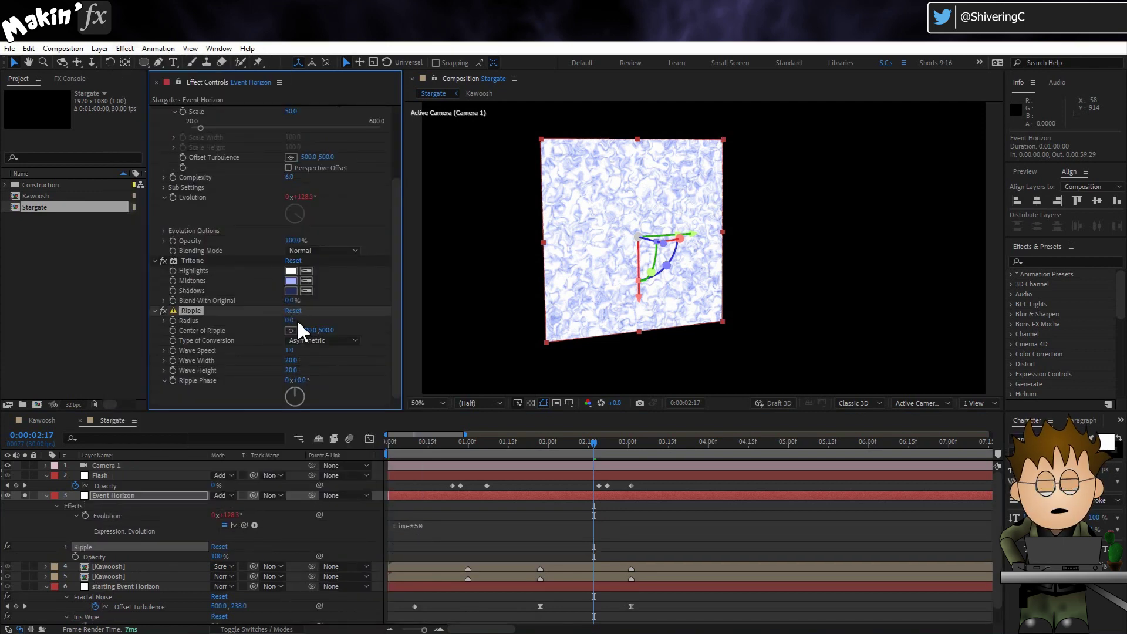
left_click(290, 320)
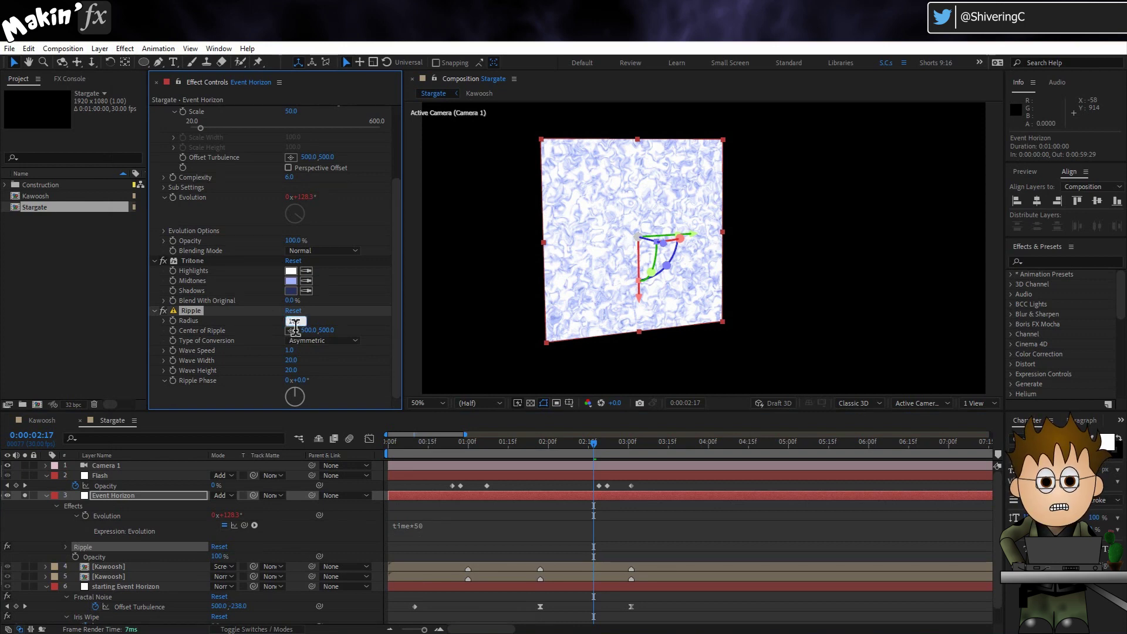
type("100")
key("Return")
left_click(353, 341)
left_click(346, 366)
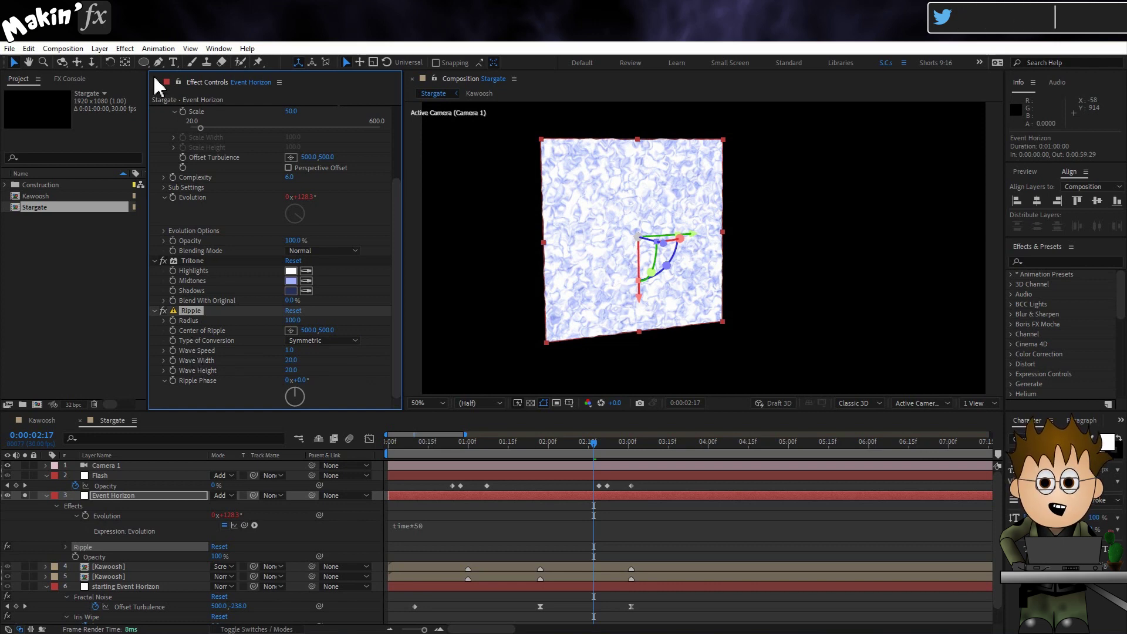
double_click(143, 62)
key("v")
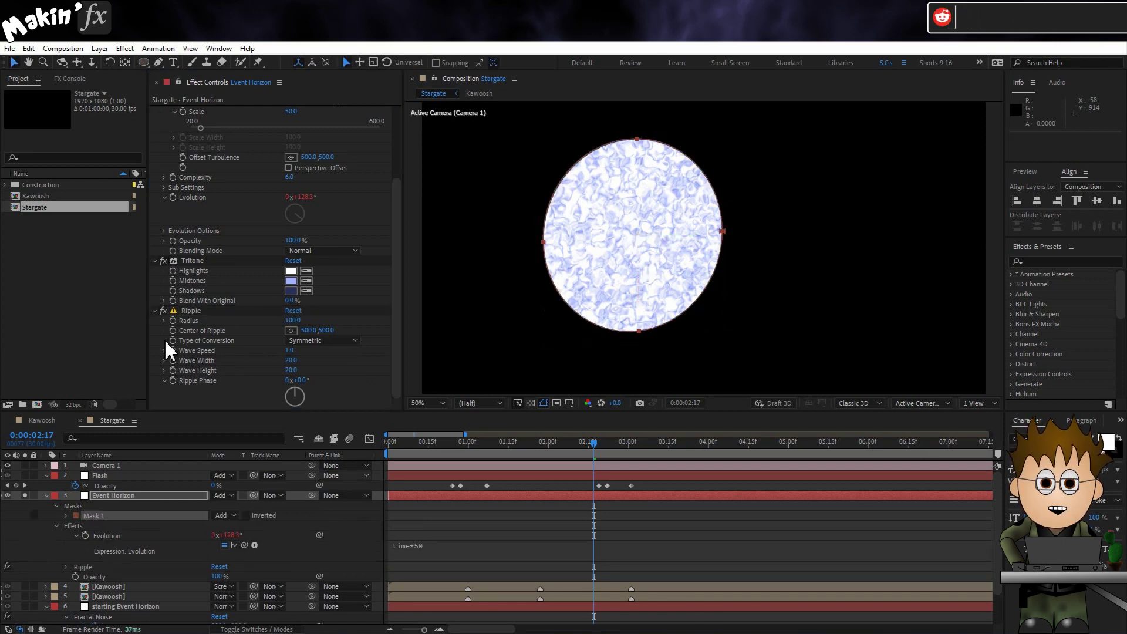
Keyframe Event Horizon opacity from 0% at 2:19 to 100% at 2:22.
left_click(597, 445)
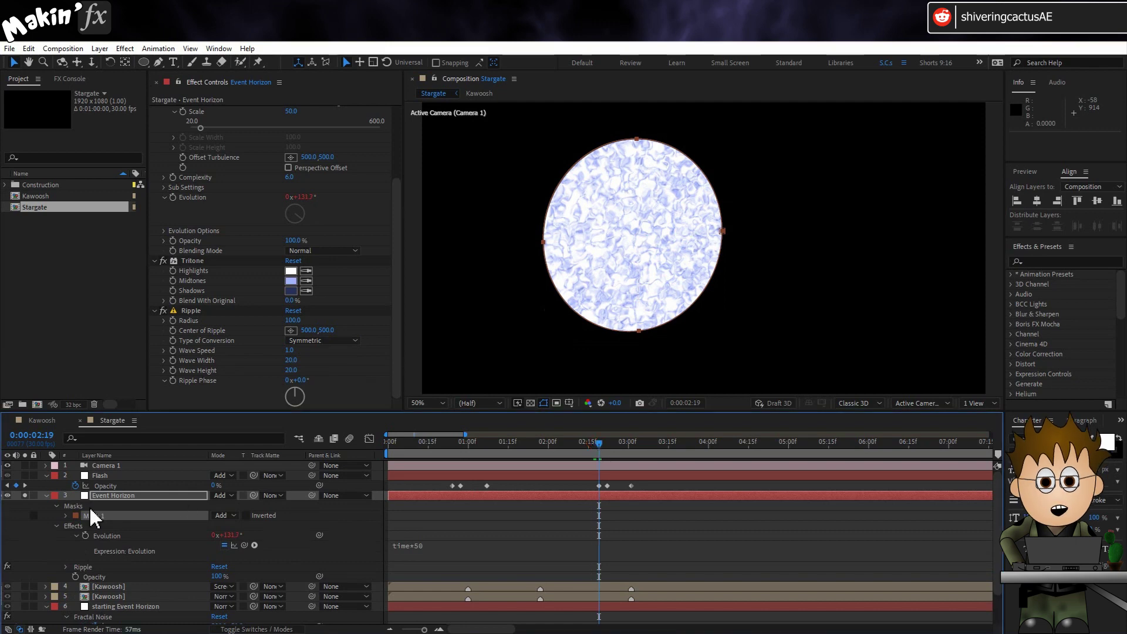
left_click(113, 496)
key("u")
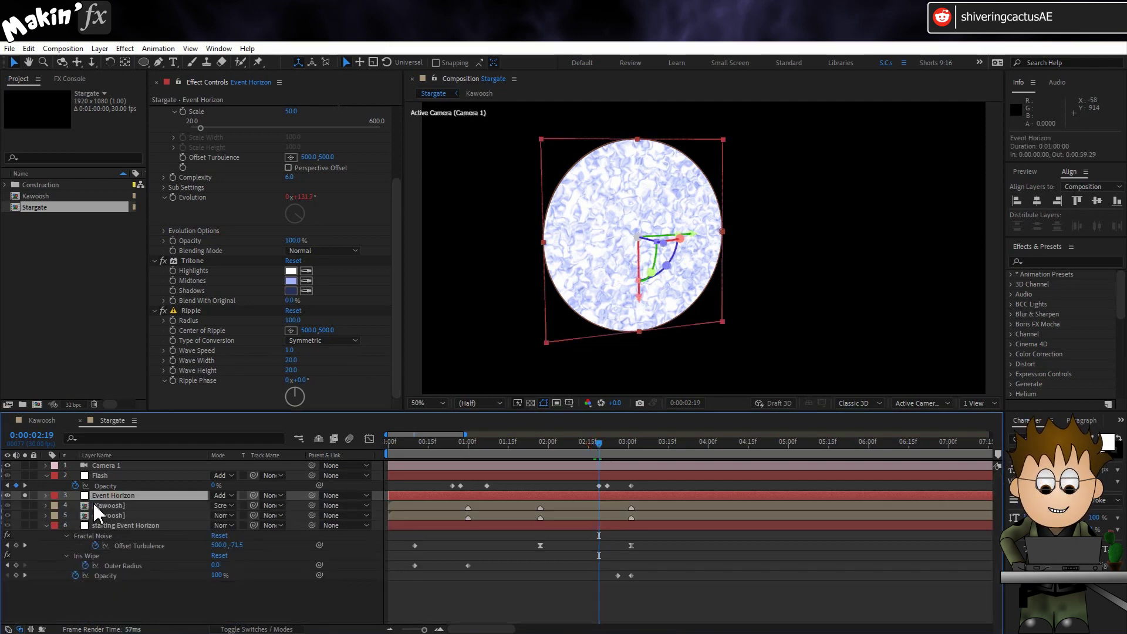
key("t")
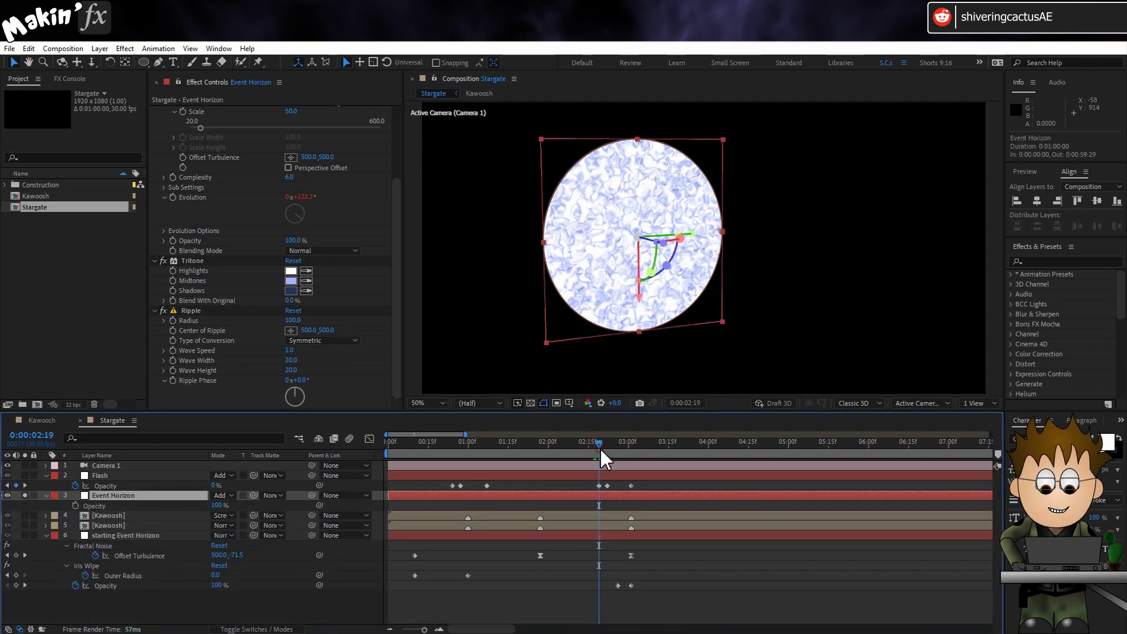
left_click_drag(600, 452, 590, 446)
left_click(76, 506)
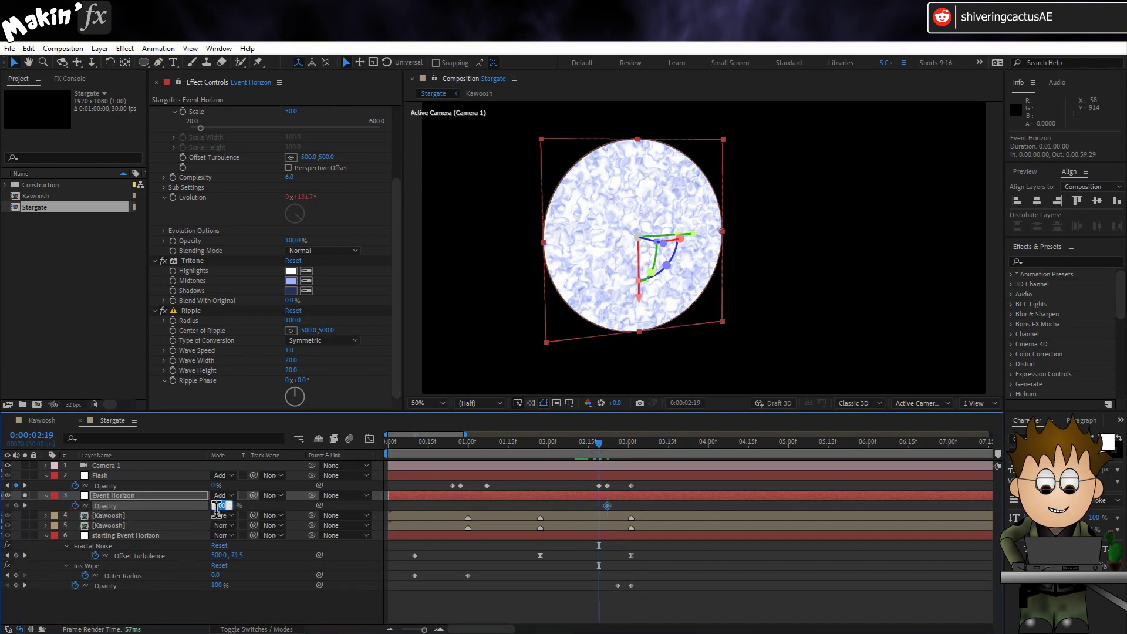
type("0")
key("Return")
left_click(418, 442)
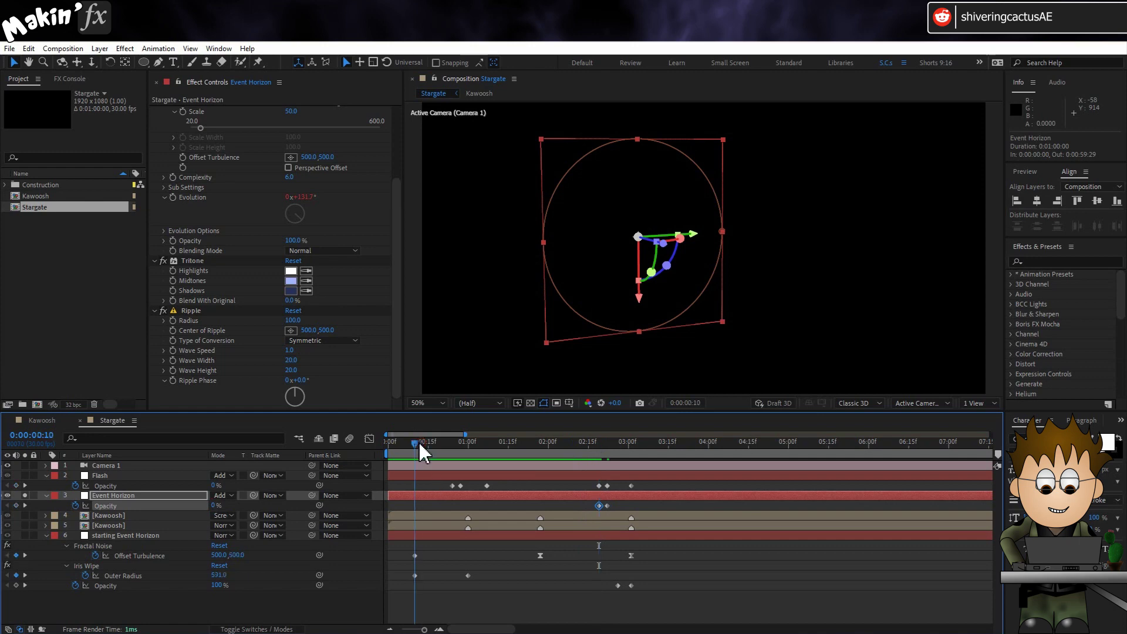
key("F2")
left_click(46, 476)
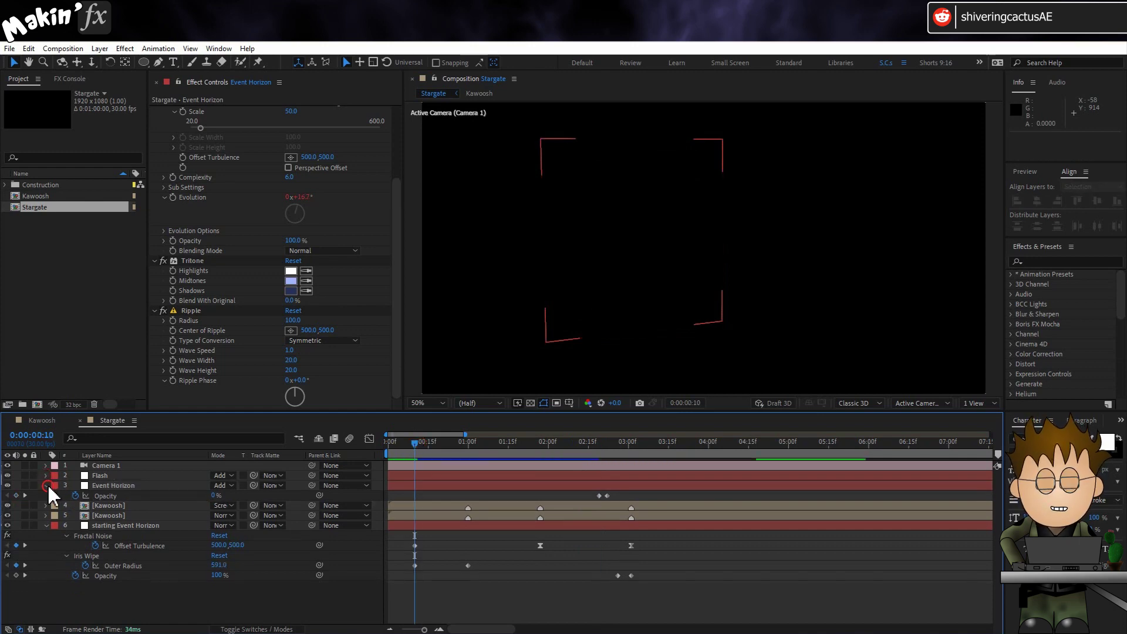
left_click(47, 485)
key("space")
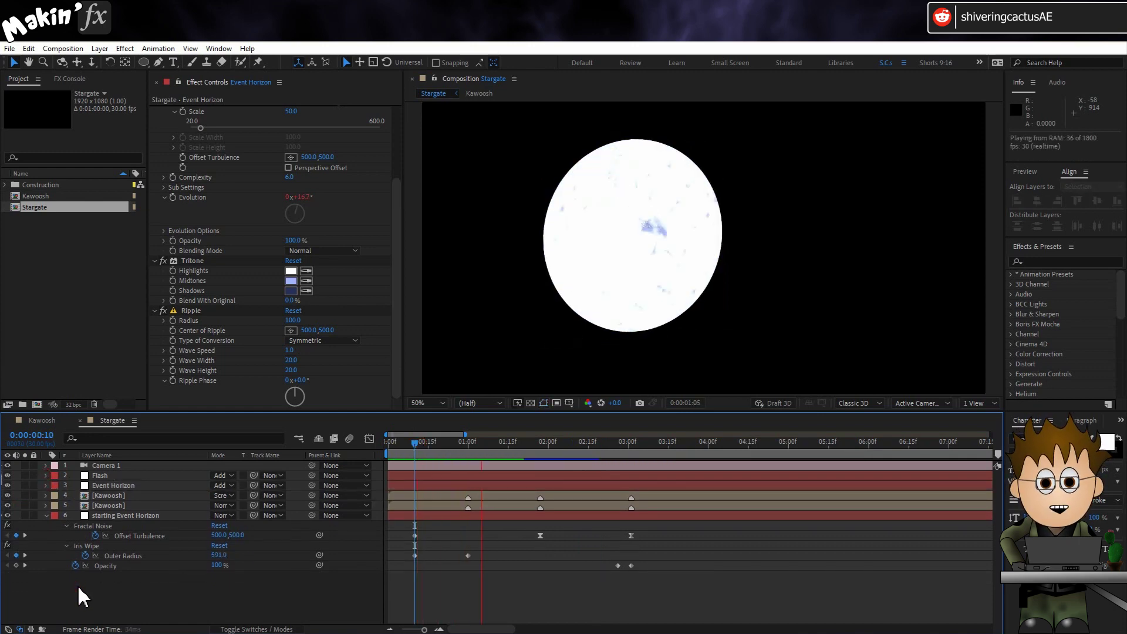